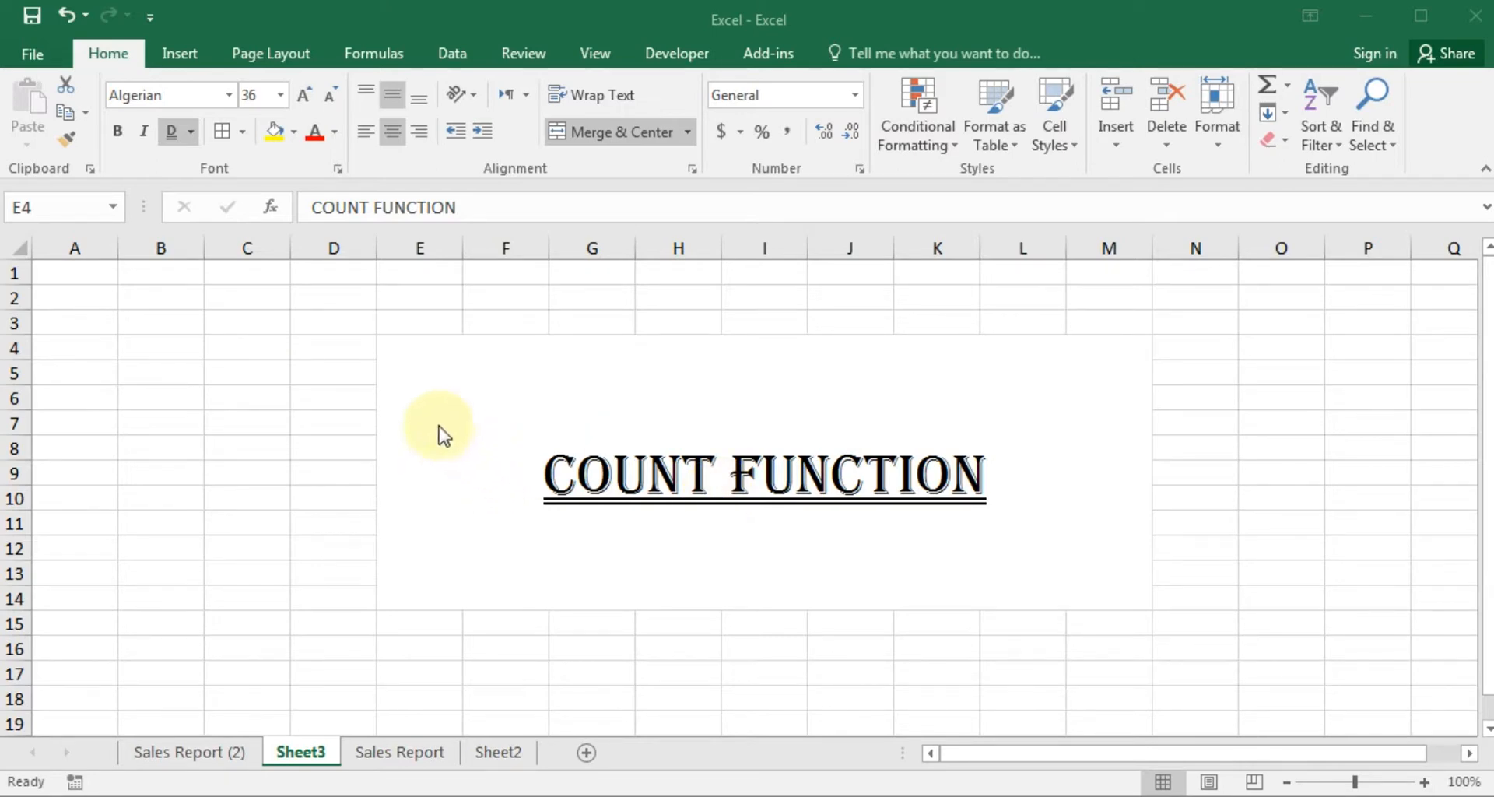
{"action": "left_click", "coordinate": [495, 574]}
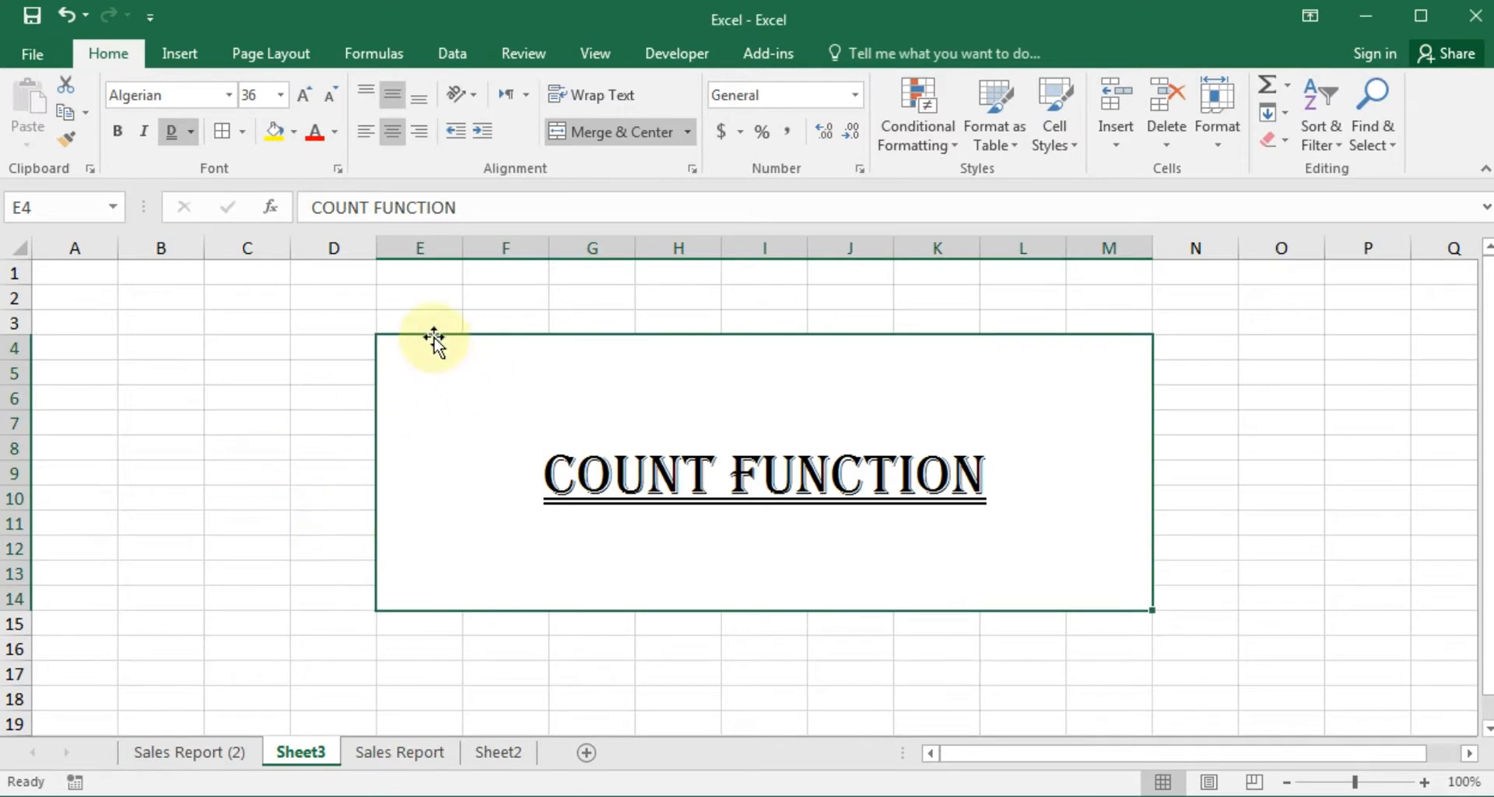
{"action": "left_click_drag", "start_coordinate": [345, 297], "coordinate": [1157, 650]}
{"action": "left_click", "coordinate": [1247, 590]}
{"action": "left_click", "coordinate": [590, 585]}
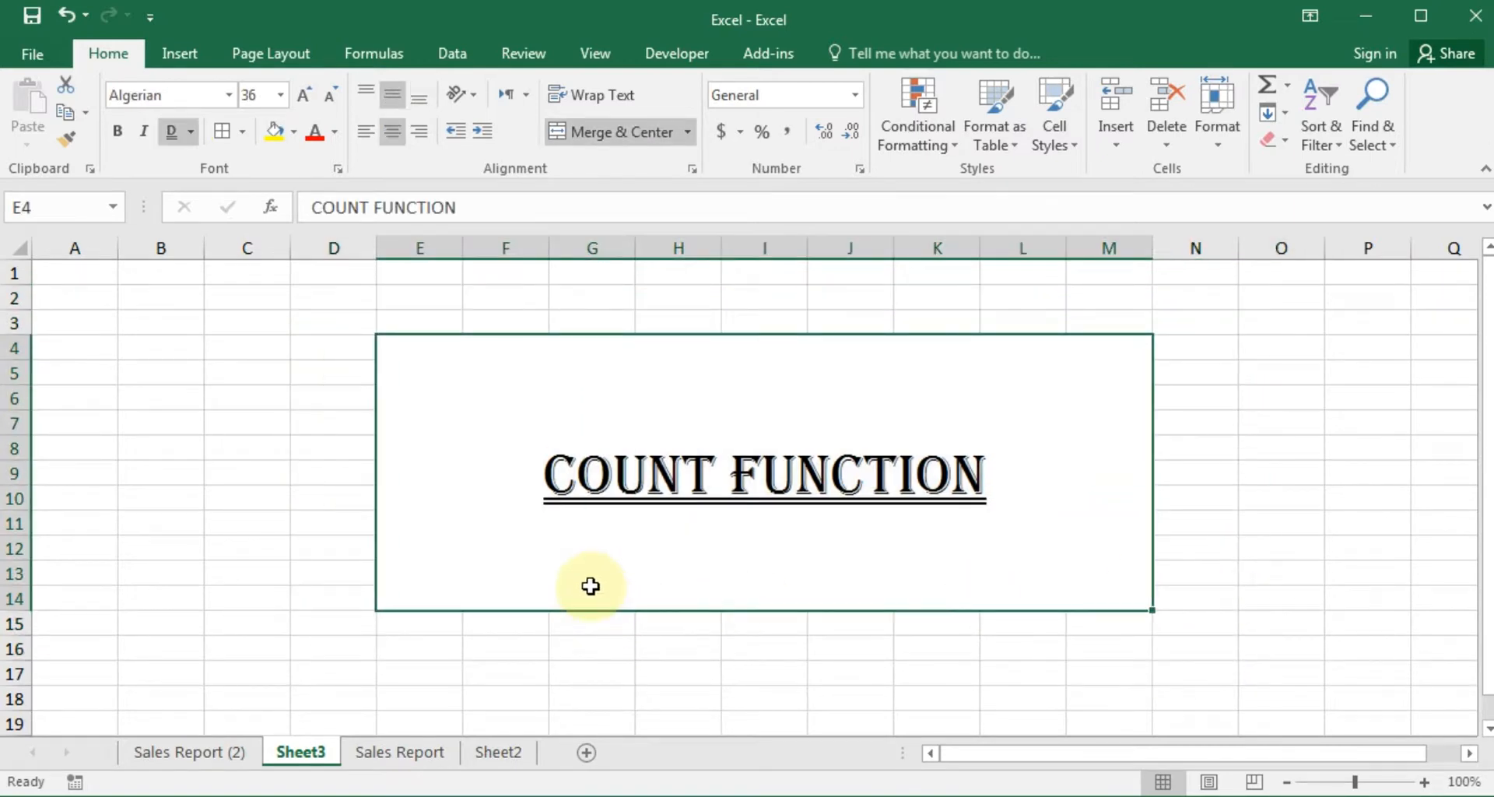
Open the Sales Report (2) sheet and look over the sales table from the Name to the Bonus column
{"action": "left_click", "coordinate": [195, 758]}
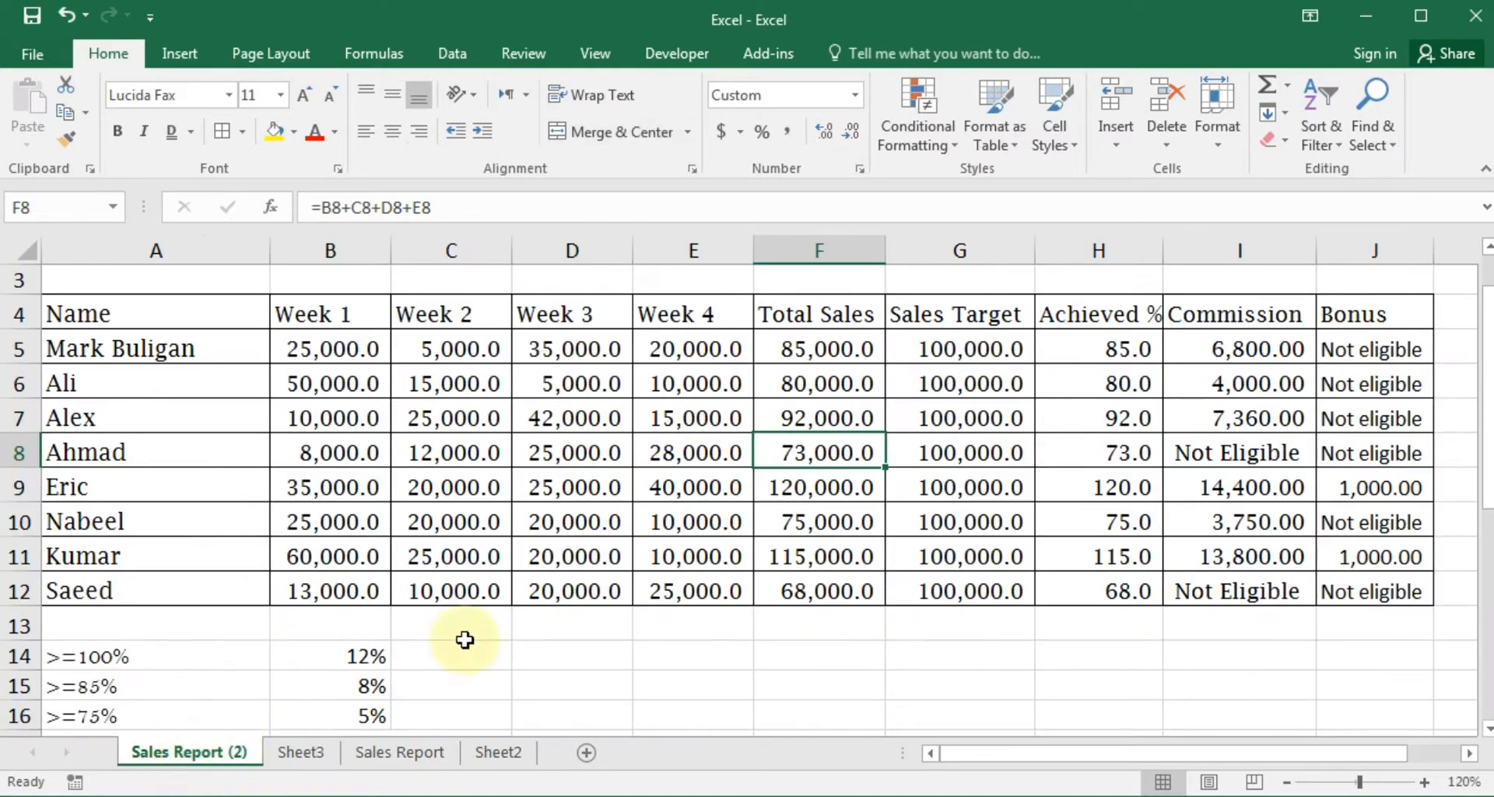
{"action": "left_click", "coordinate": [726, 661]}
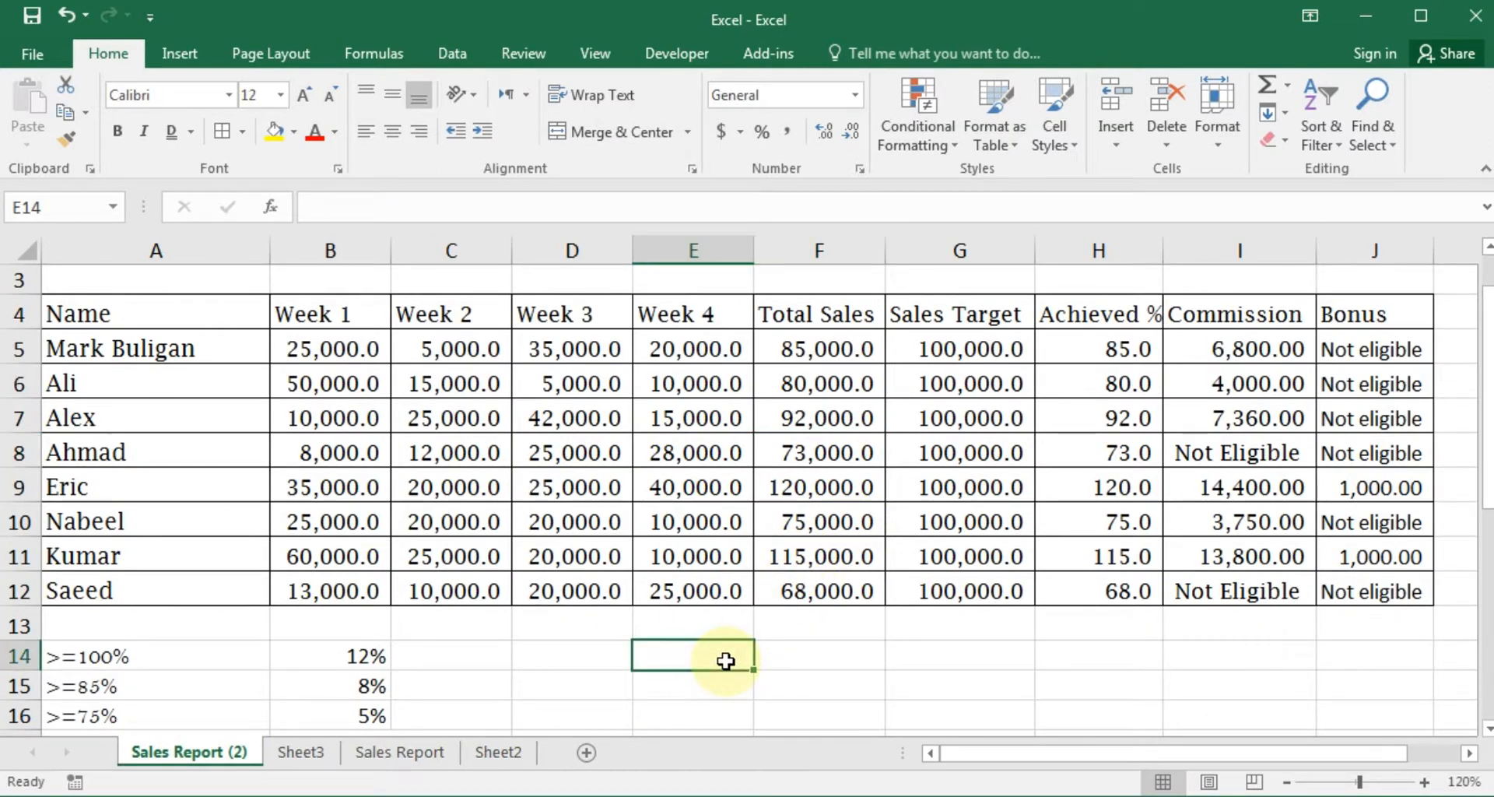
{"action": "left_click", "coordinate": [797, 649]}
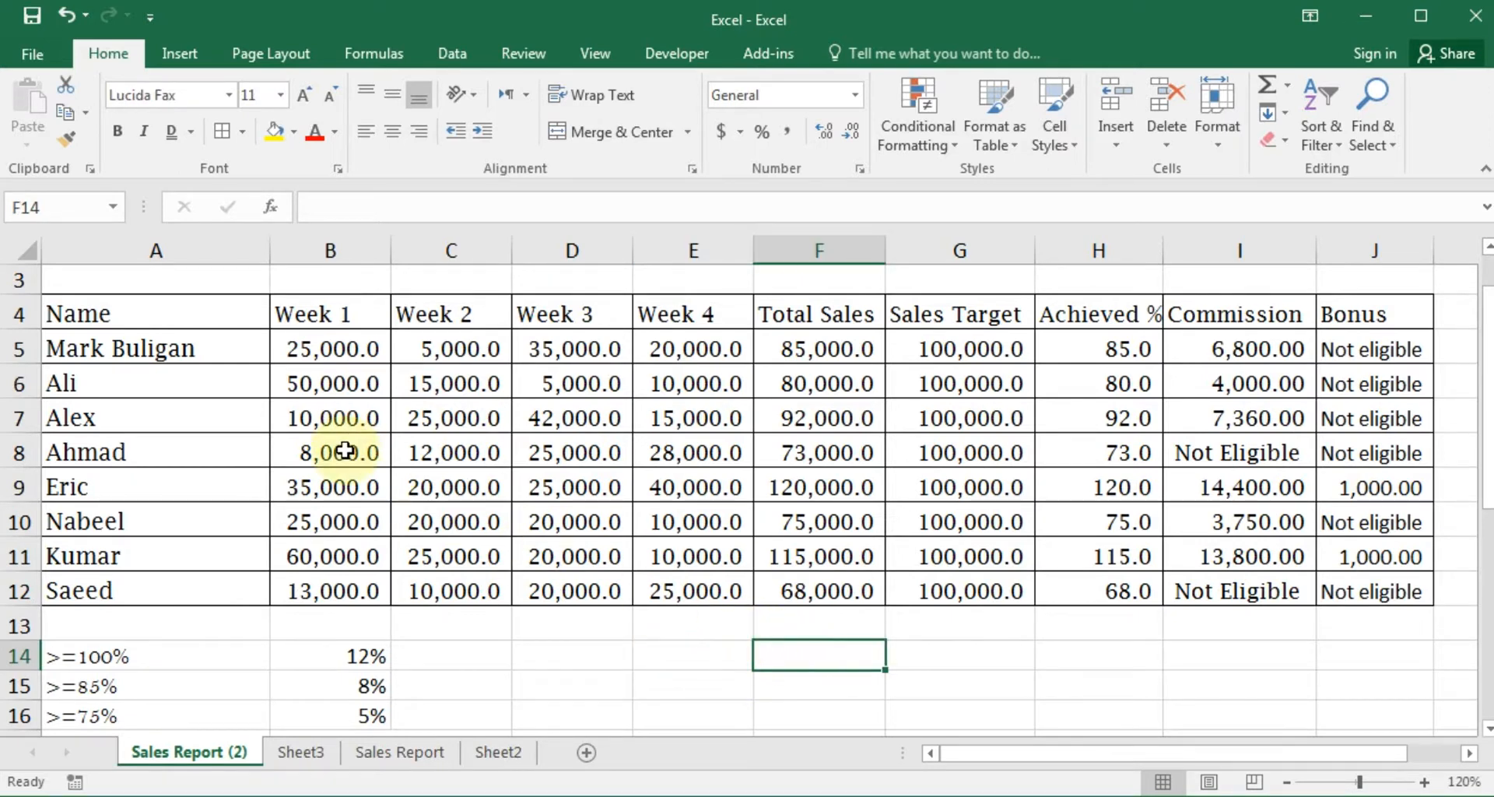
{"action": "left_click_drag", "start_coordinate": [156, 305], "coordinate": [1268, 619]}
{"action": "left_click_drag", "start_coordinate": [1484, 482], "coordinate": [1485, 439]}
{"action": "left_click", "coordinate": [826, 653]}
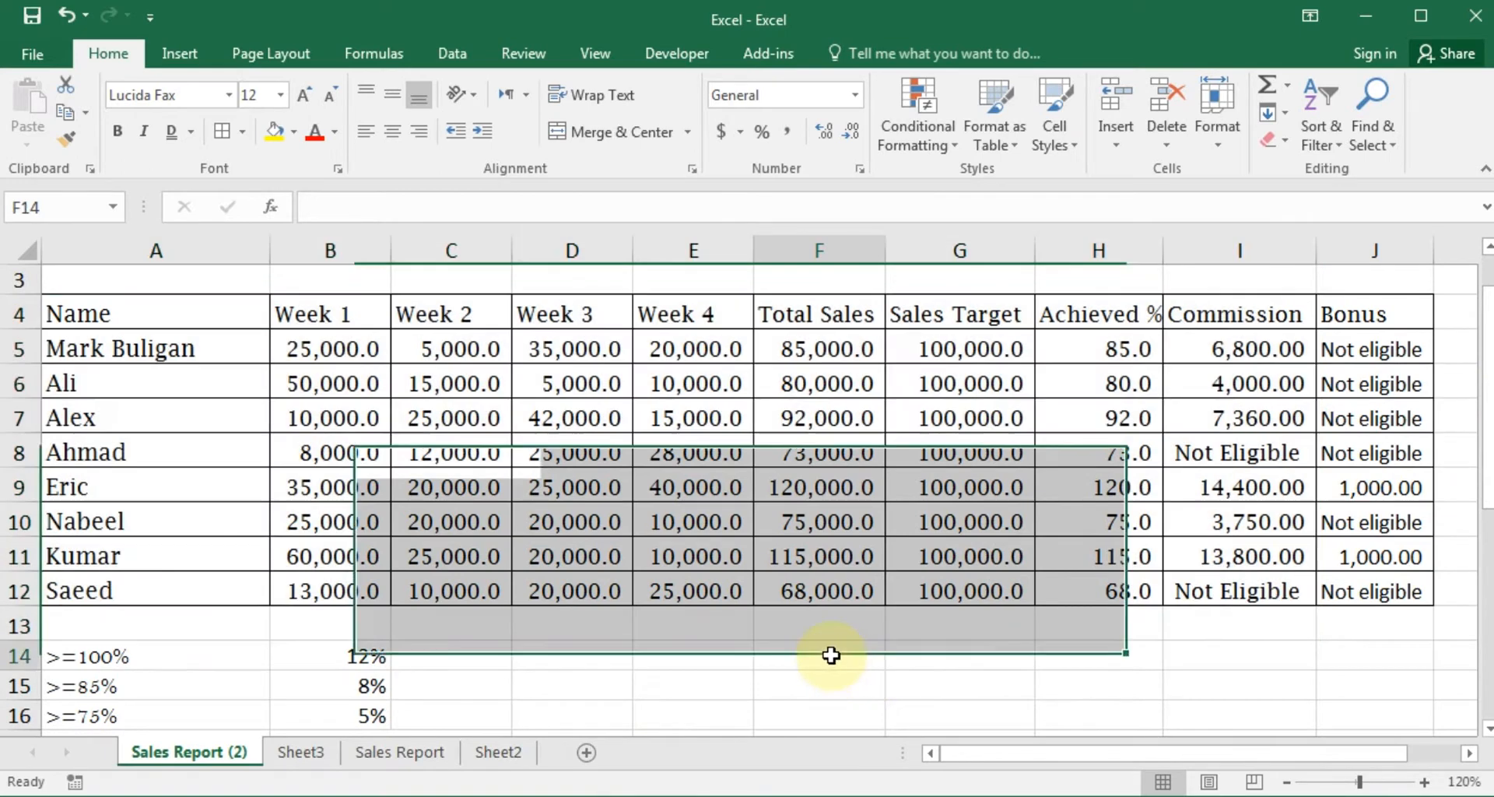
{"action": "left_click", "coordinate": [821, 627]}
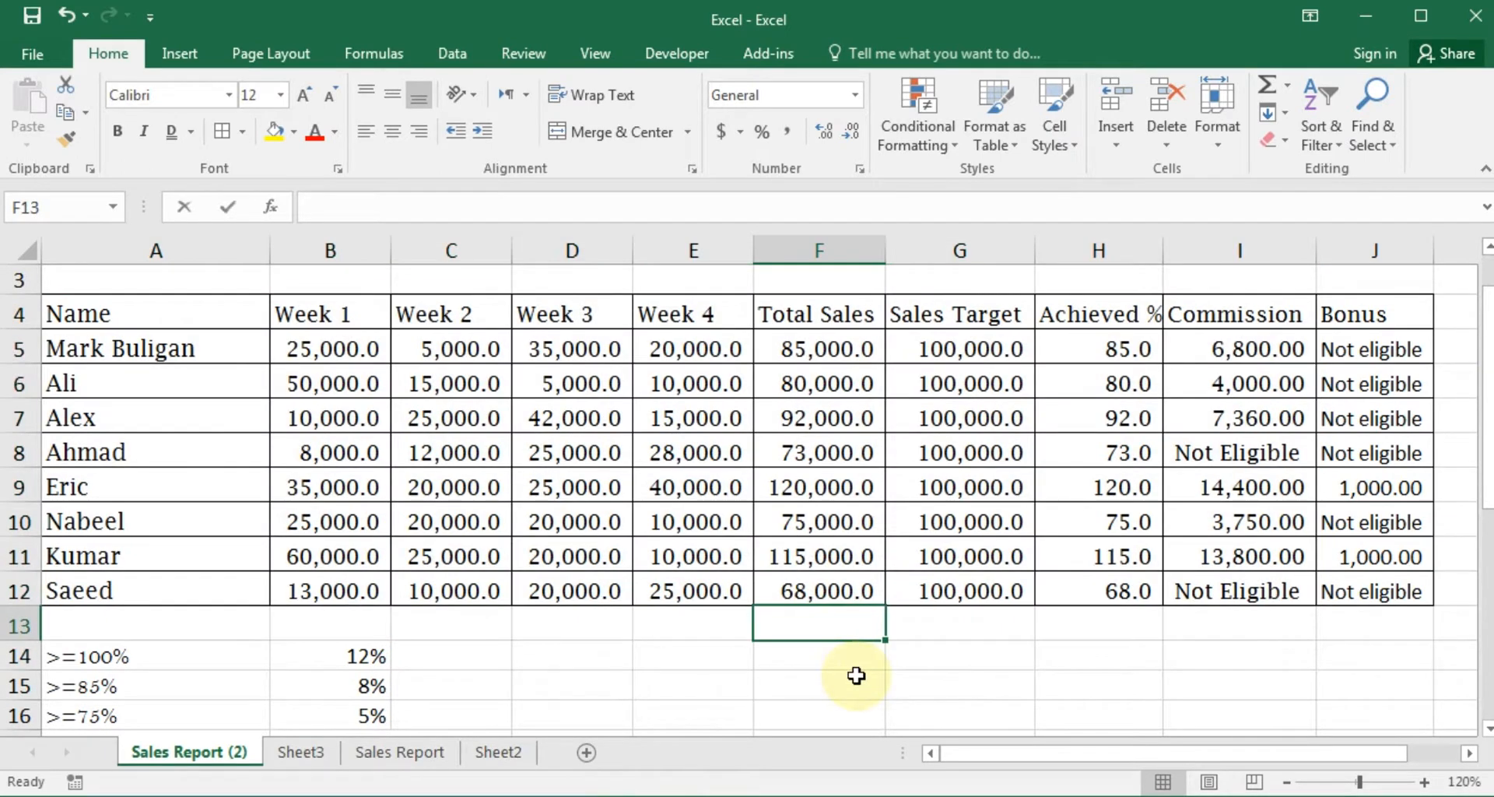
{"action": "type", "text": "=COUN"}
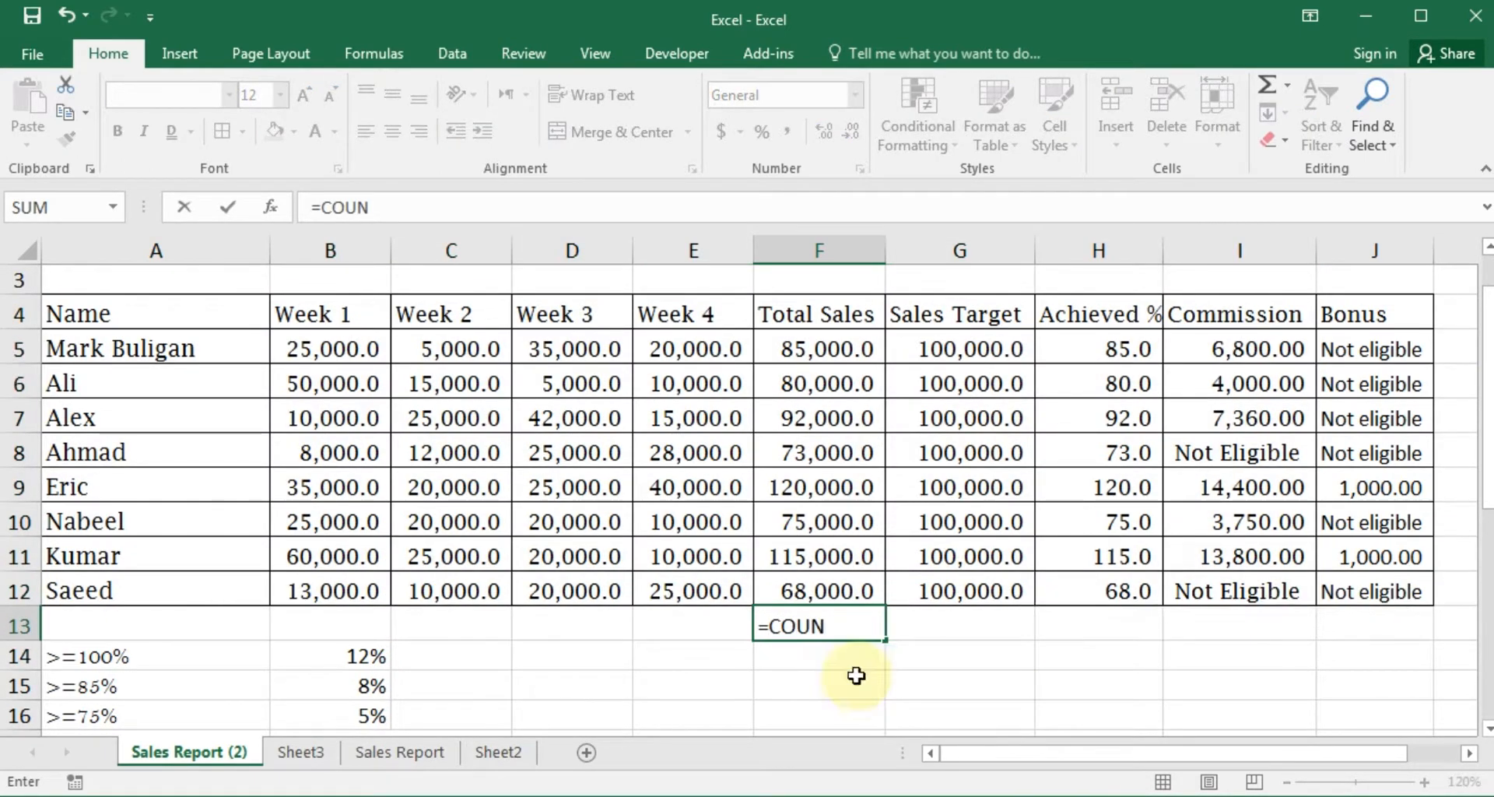
{"action": "key", "text": "Return"}
{"action": "key", "text": "Up"}
{"action": "key", "text": "Delete"}
{"action": "key", "text": "Down"}
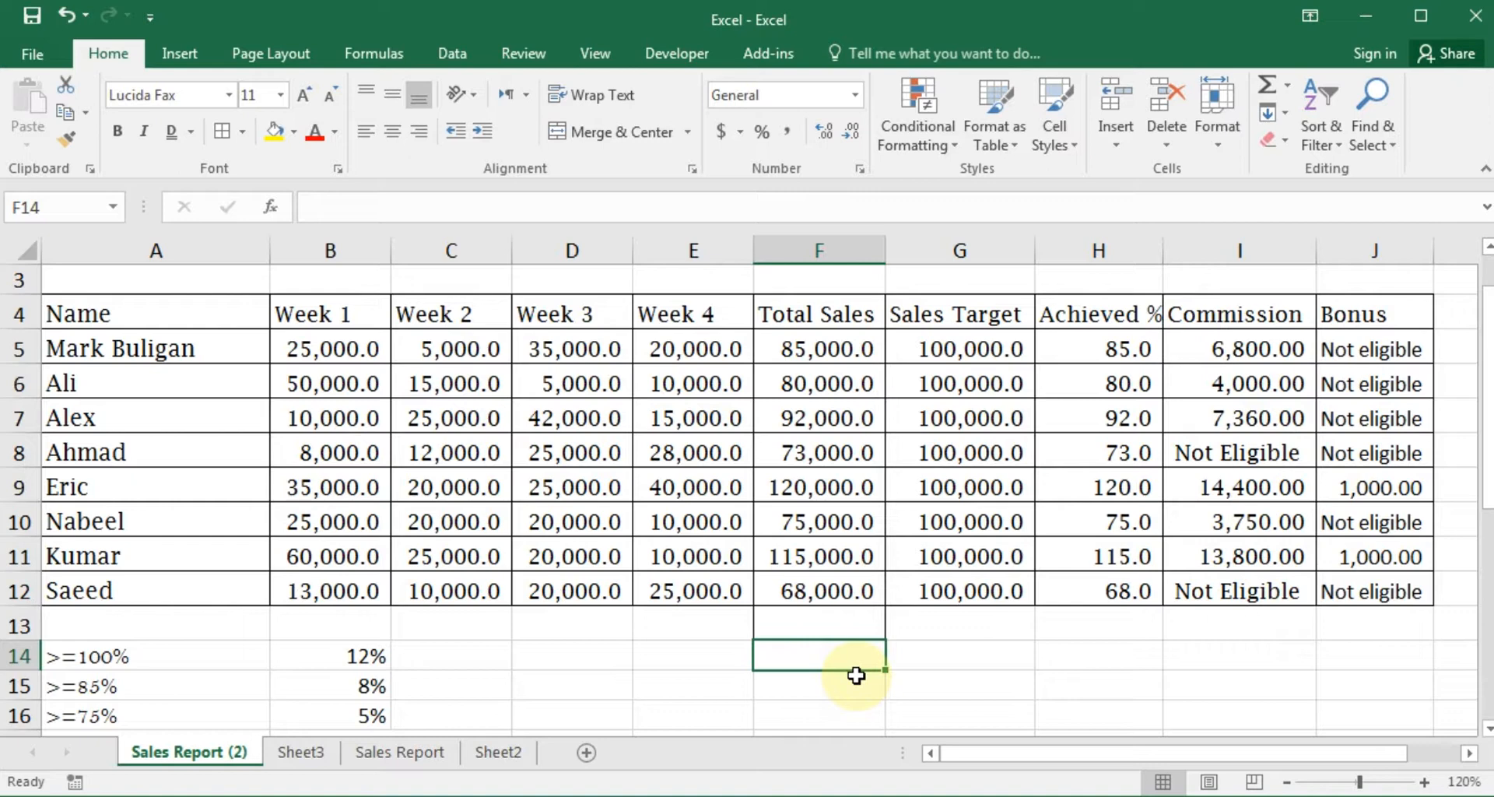
Count the numeric entries of the Total Sales column in cell F14 with =COUNT(F5:F12)
{"action": "type", "text": "=count"}
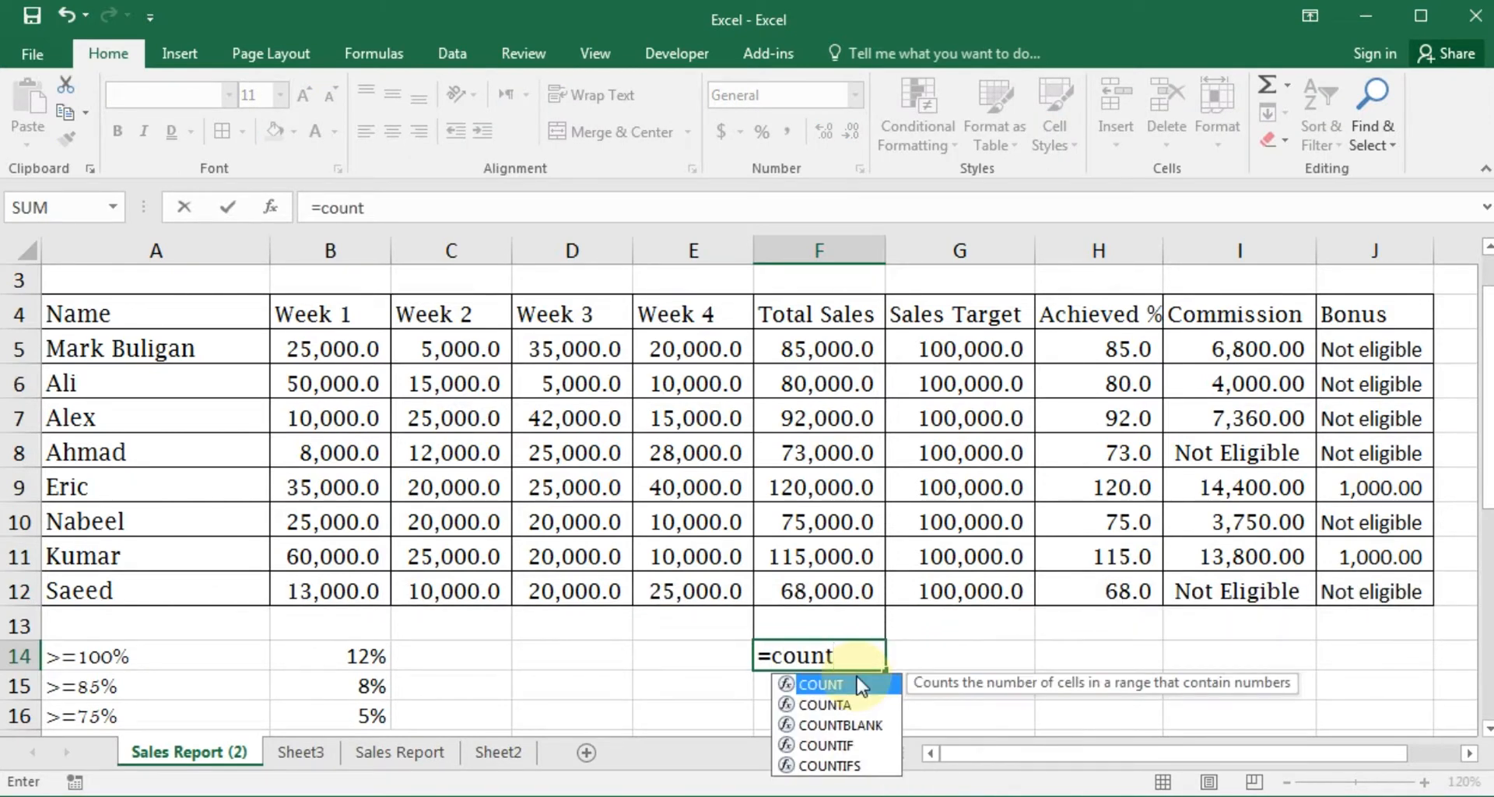
{"action": "double_click", "coordinate": [858, 685]}
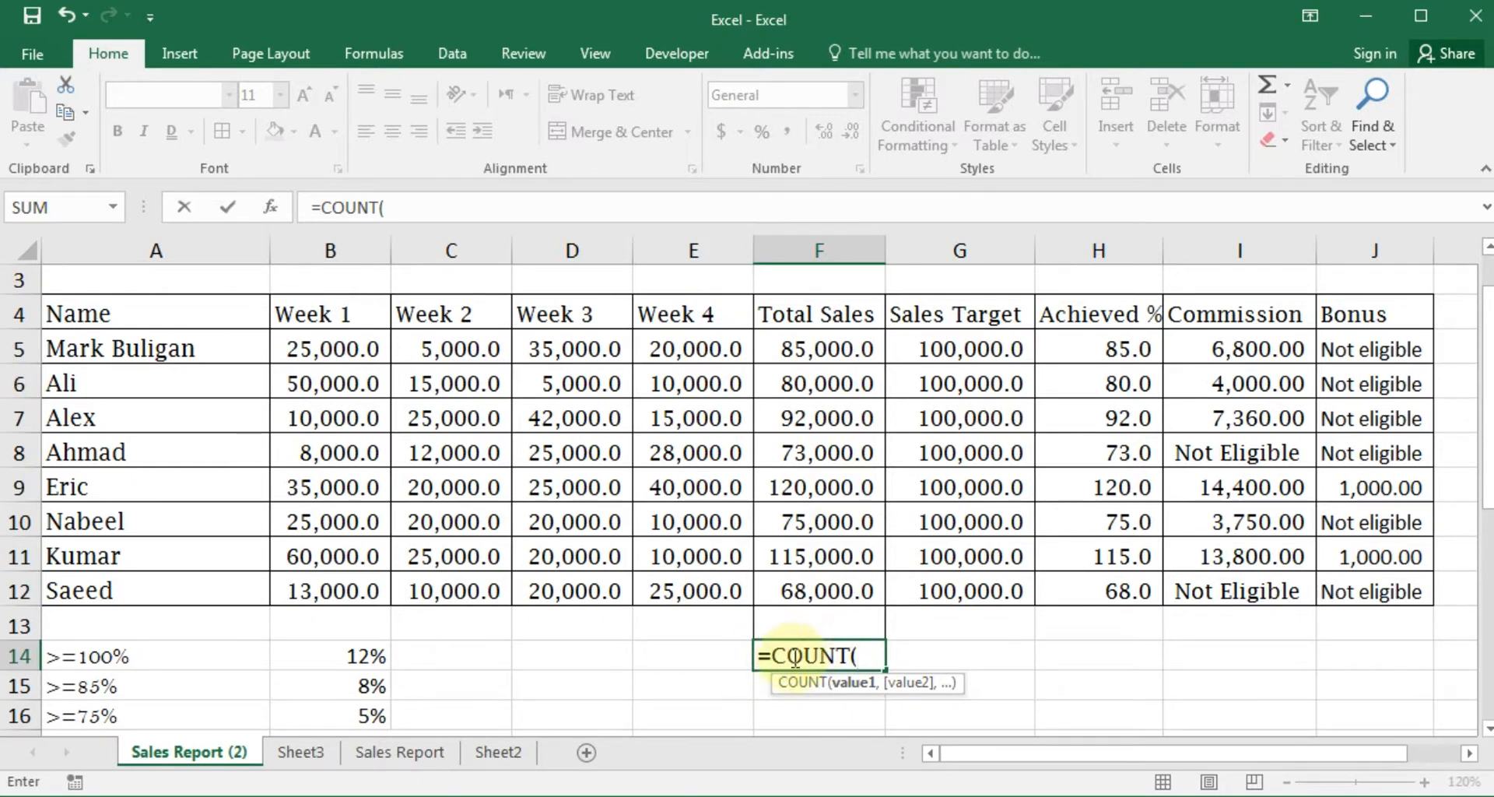
{"action": "left_click", "coordinate": [824, 353]}
{"action": "left_click_drag", "start_coordinate": [824, 353], "coordinate": [815, 587]}
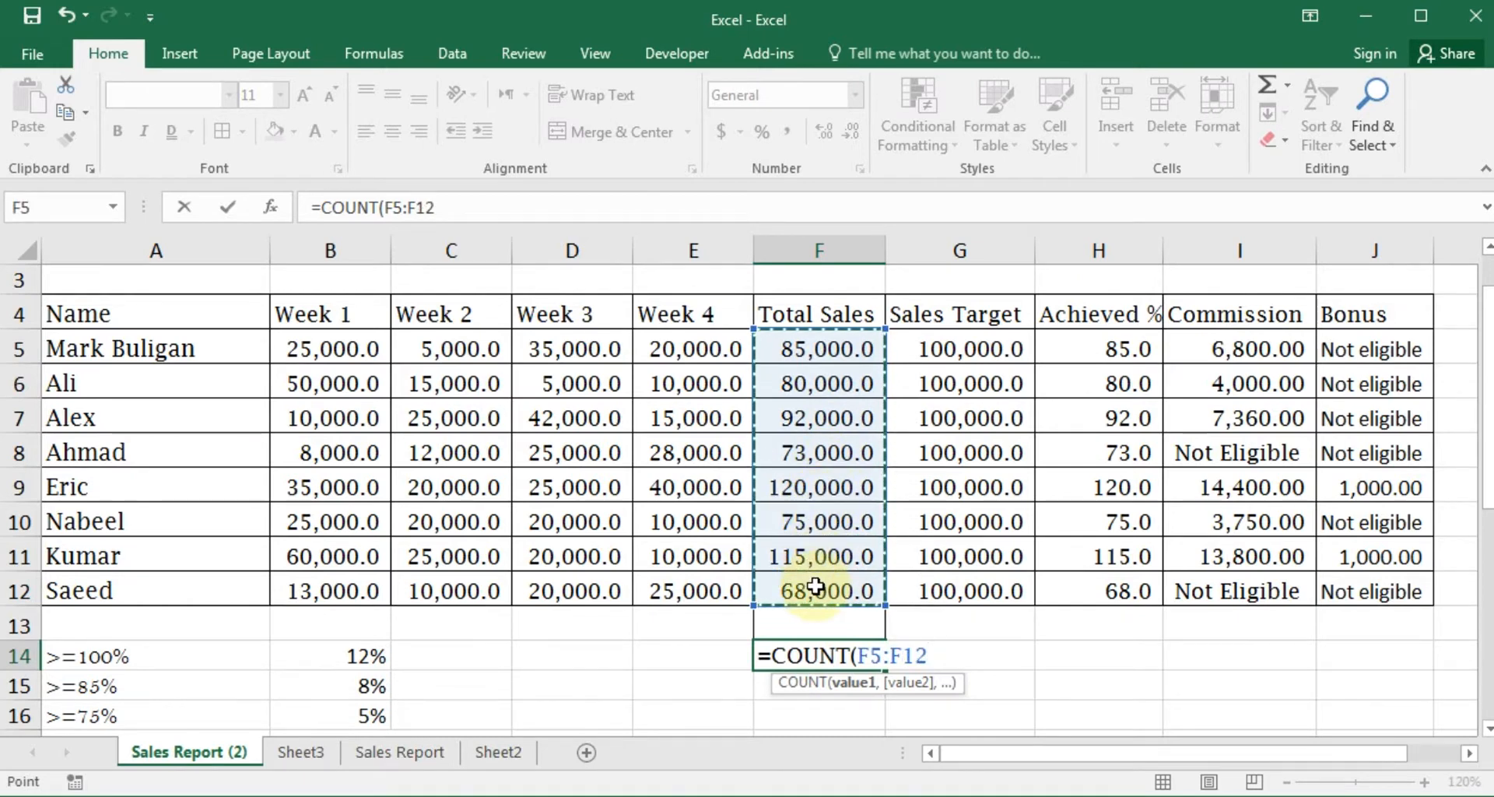
{"action": "type", "text": ")"}
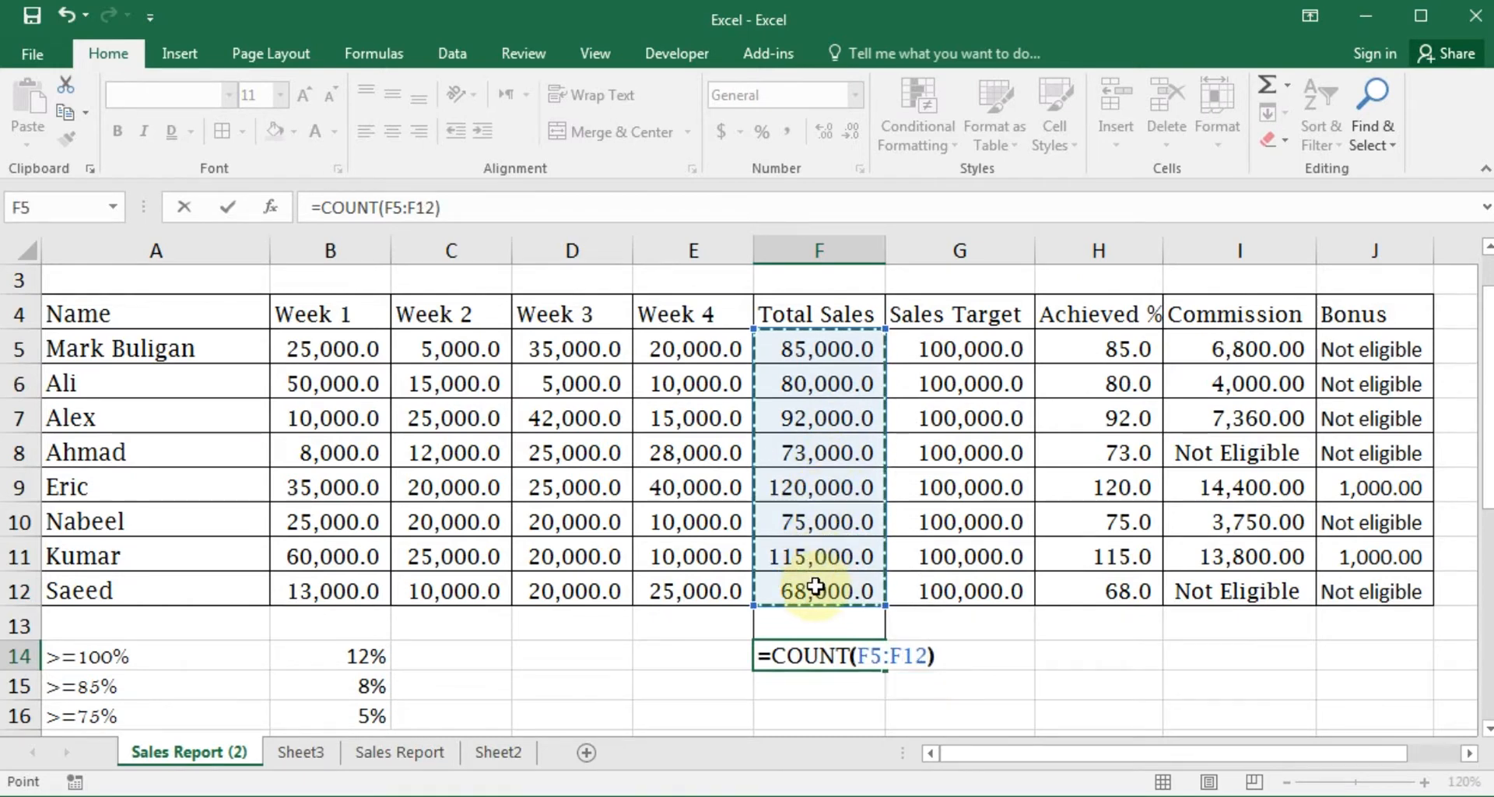
{"action": "key", "text": "Return"}
{"action": "key", "text": "Up"}
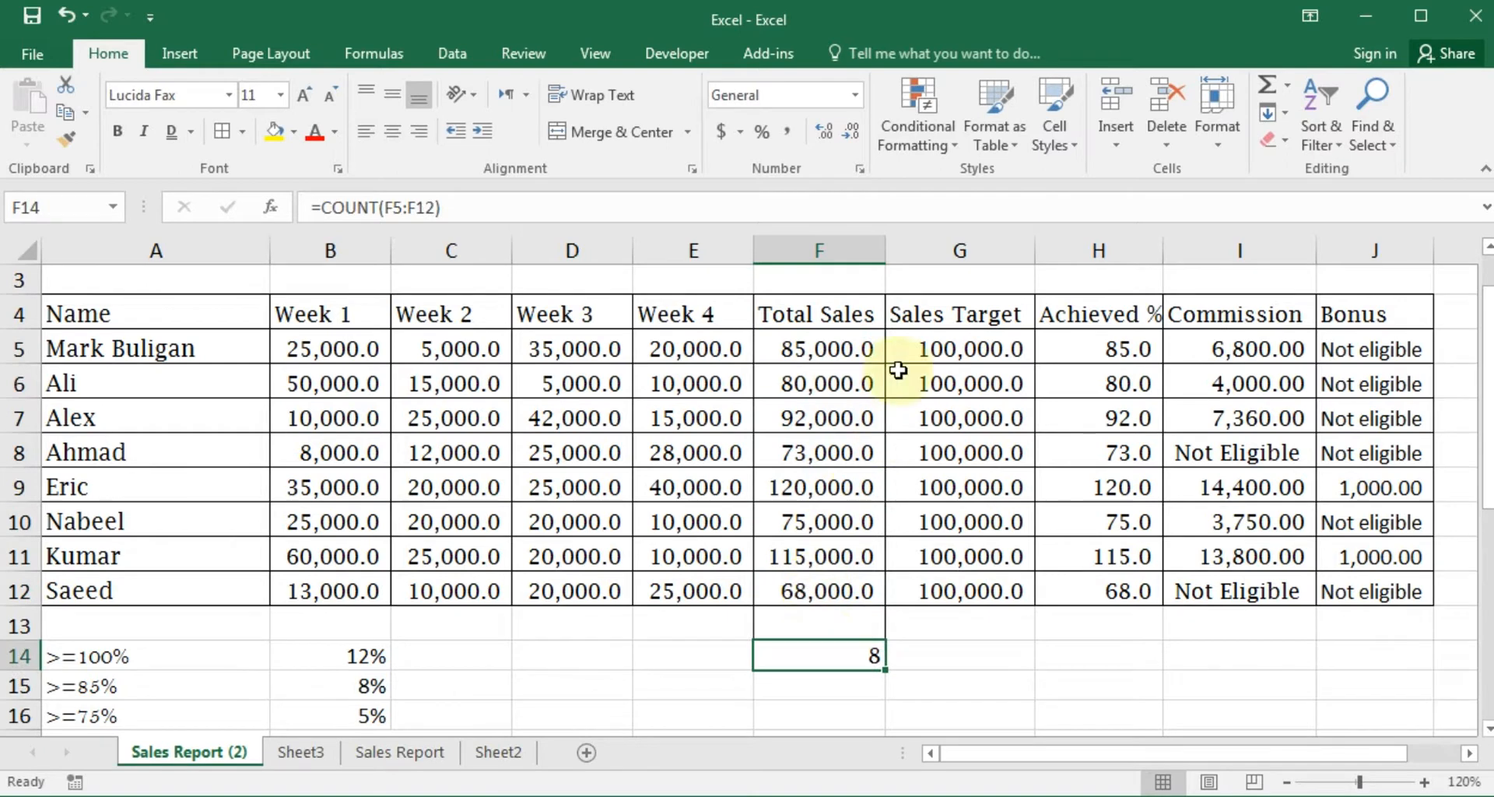
{"action": "left_click_drag", "start_coordinate": [837, 343], "coordinate": [840, 622]}
Replace the formula in F14 with =COUNT(A5:A12), applying COUNT to the text entries of the Name column
{"action": "left_click", "coordinate": [823, 665]}
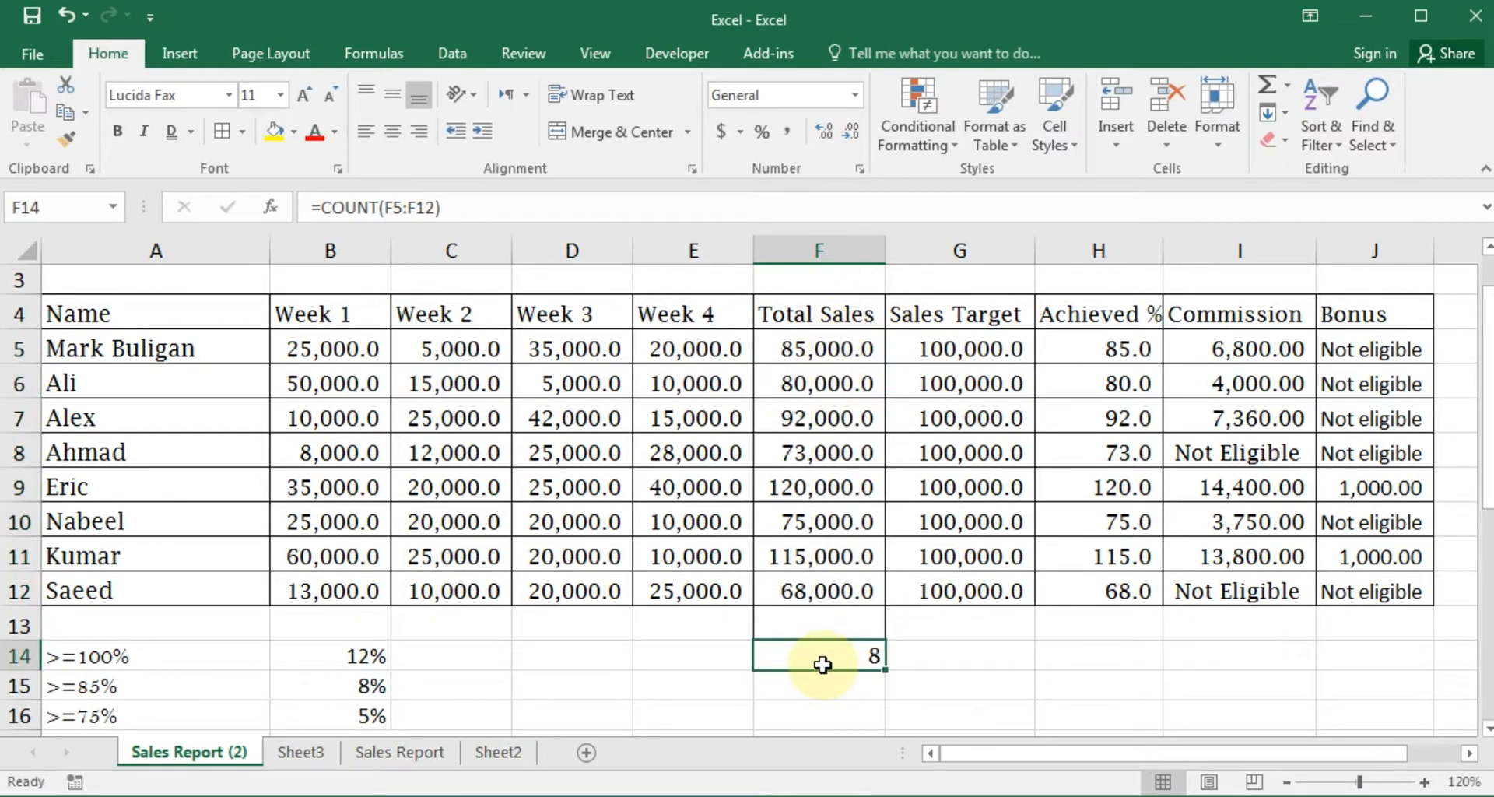
{"action": "type", "text": "=coun"}
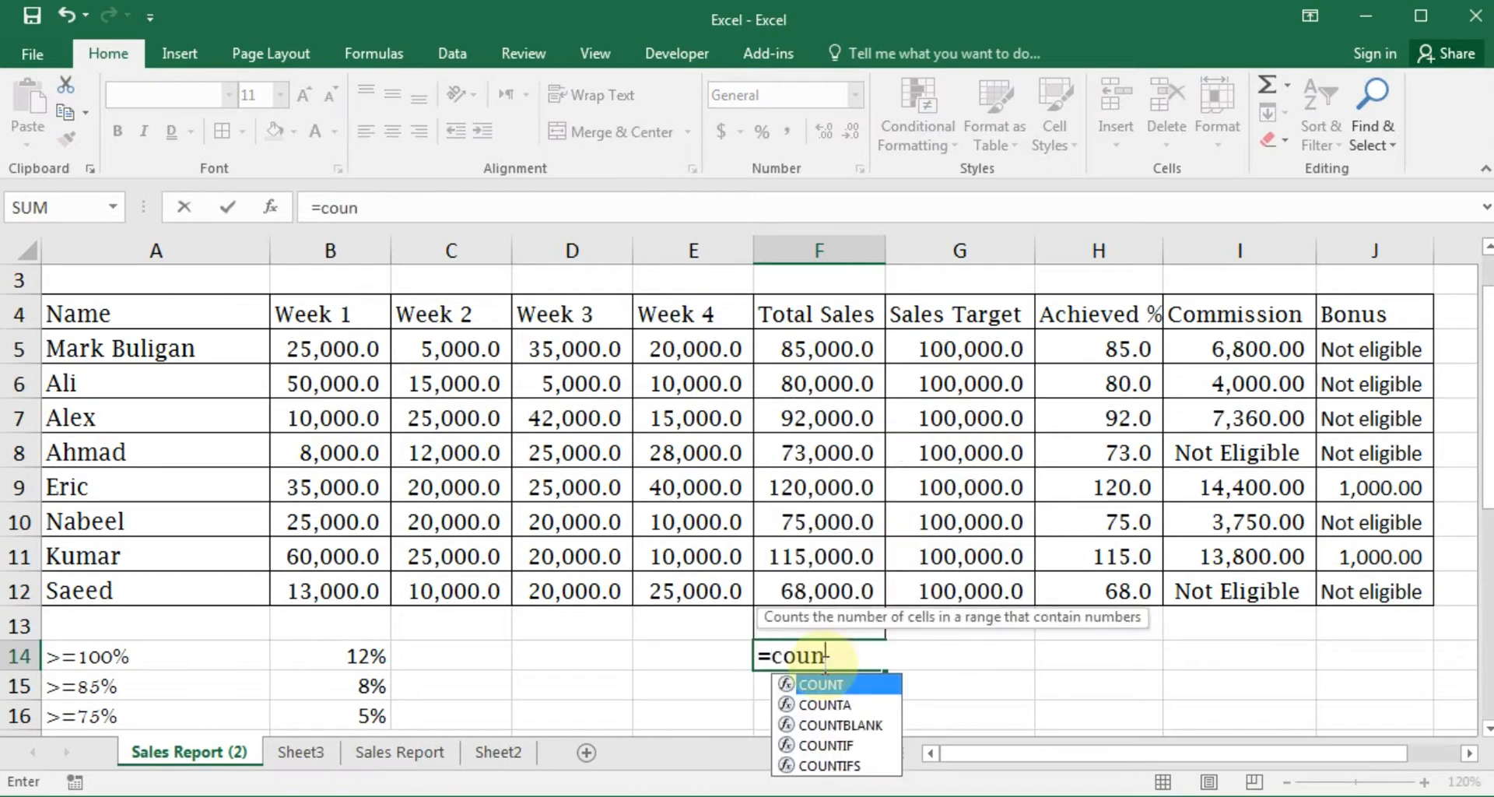
{"action": "key", "text": "Tab"}
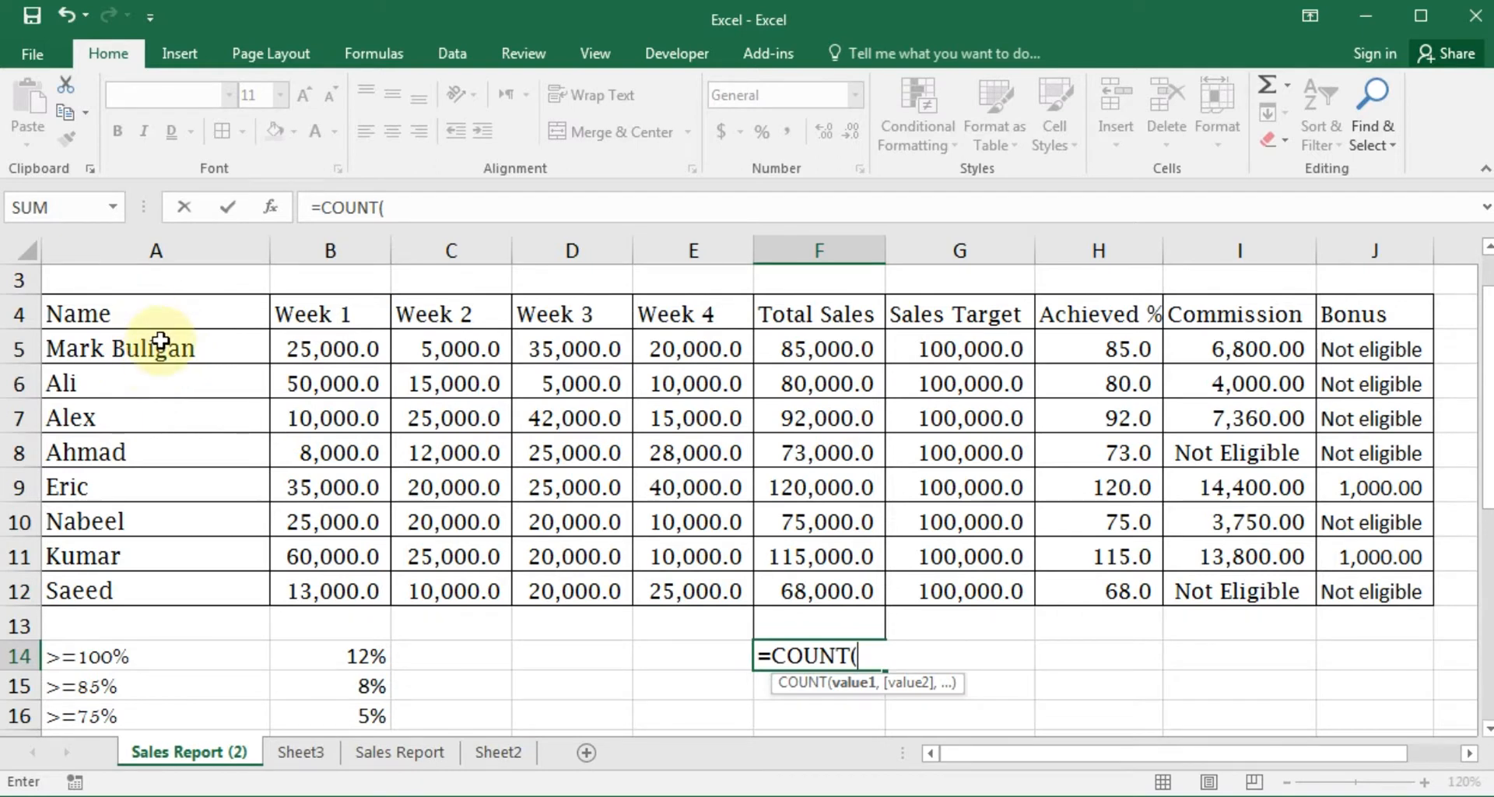
{"action": "left_click_drag", "start_coordinate": [160, 343], "coordinate": [109, 589]}
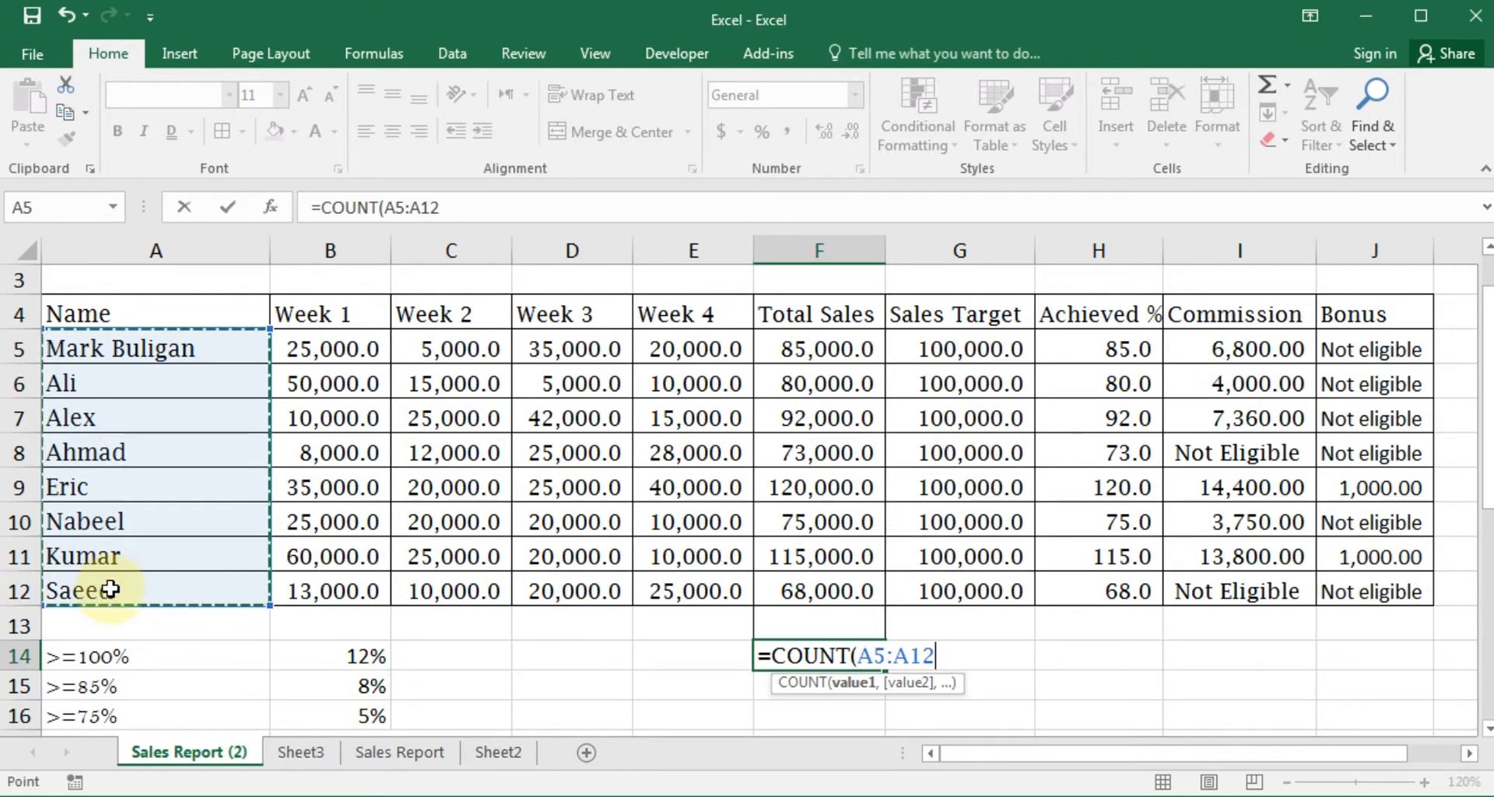
{"action": "key", "text": "Return"}
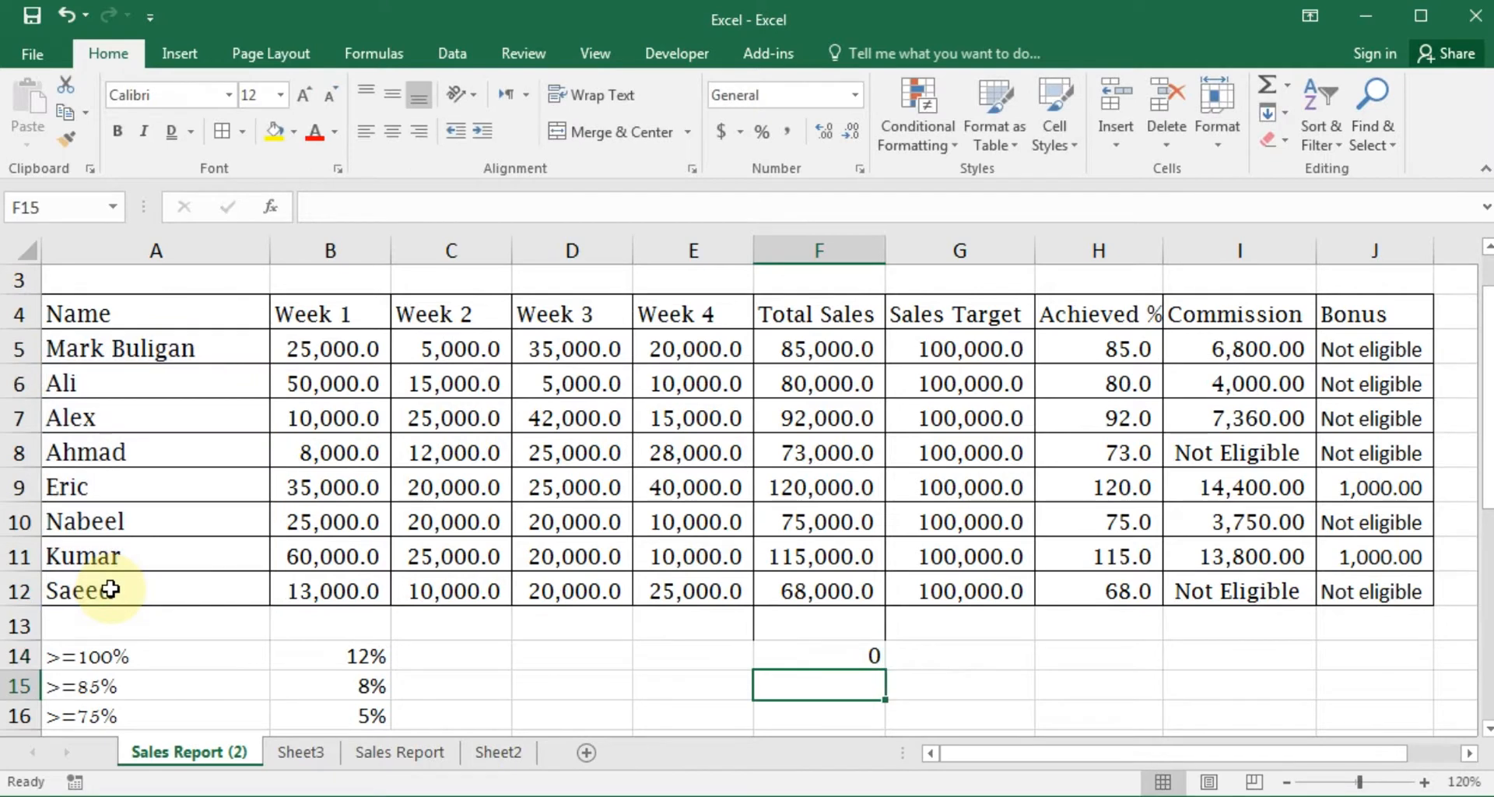
{"action": "key", "text": "Up"}
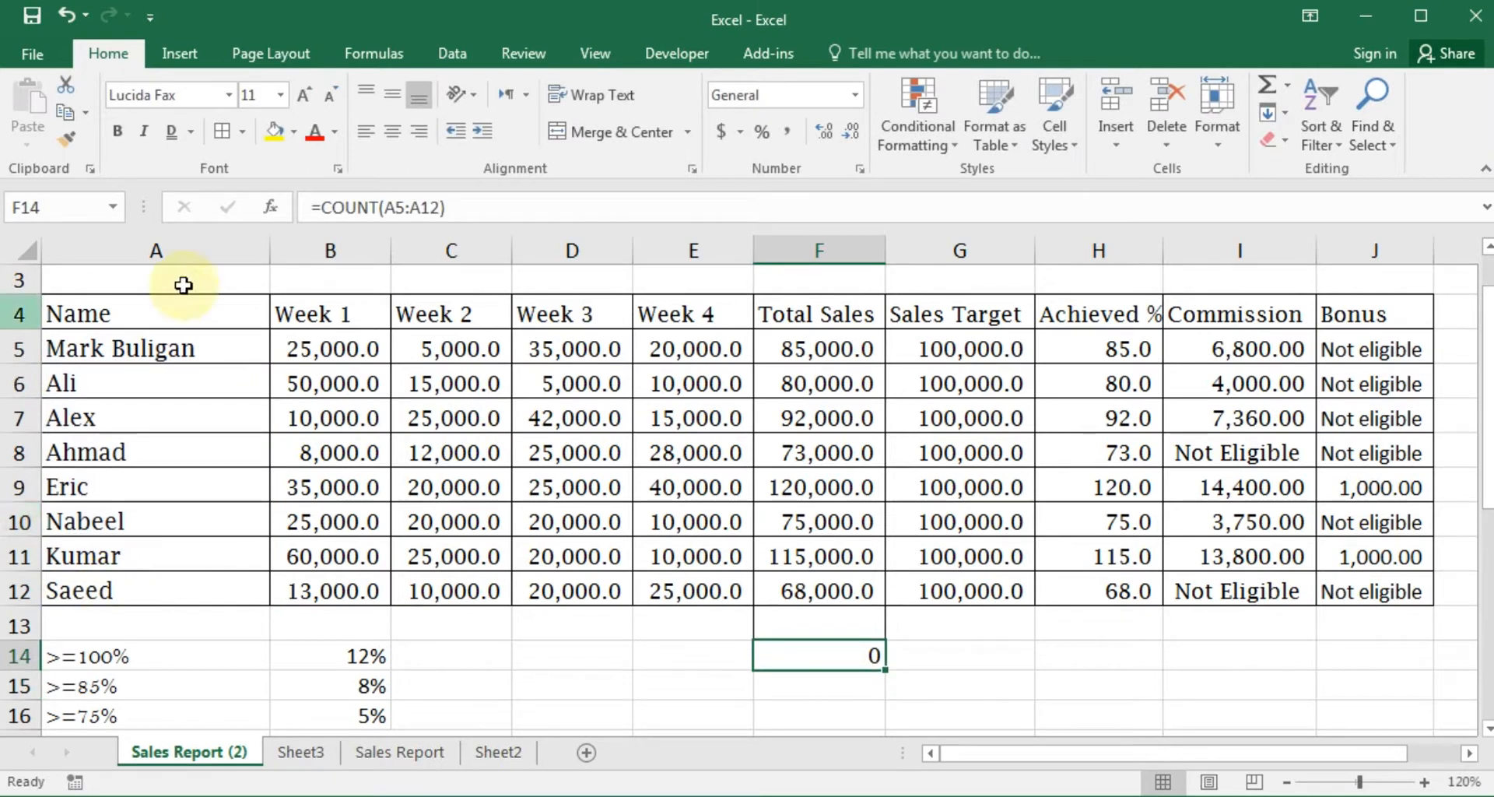
{"action": "left_click_drag", "start_coordinate": [175, 349], "coordinate": [192, 588]}
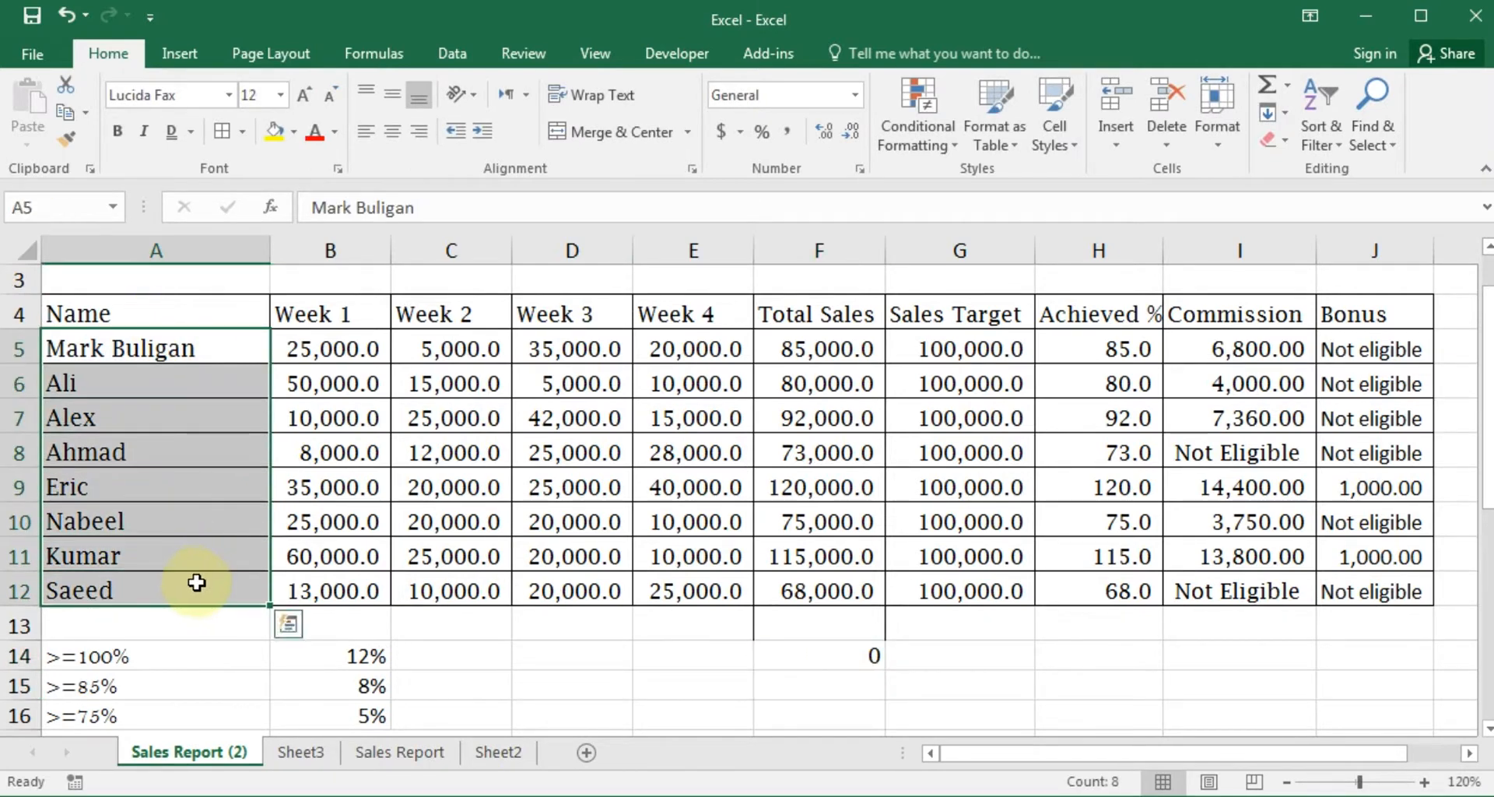
Replace the formula in F14 with =COUNTBLANK(H5:H12) to count the empty cells in the Achieved % column
{"action": "left_click", "coordinate": [819, 648]}
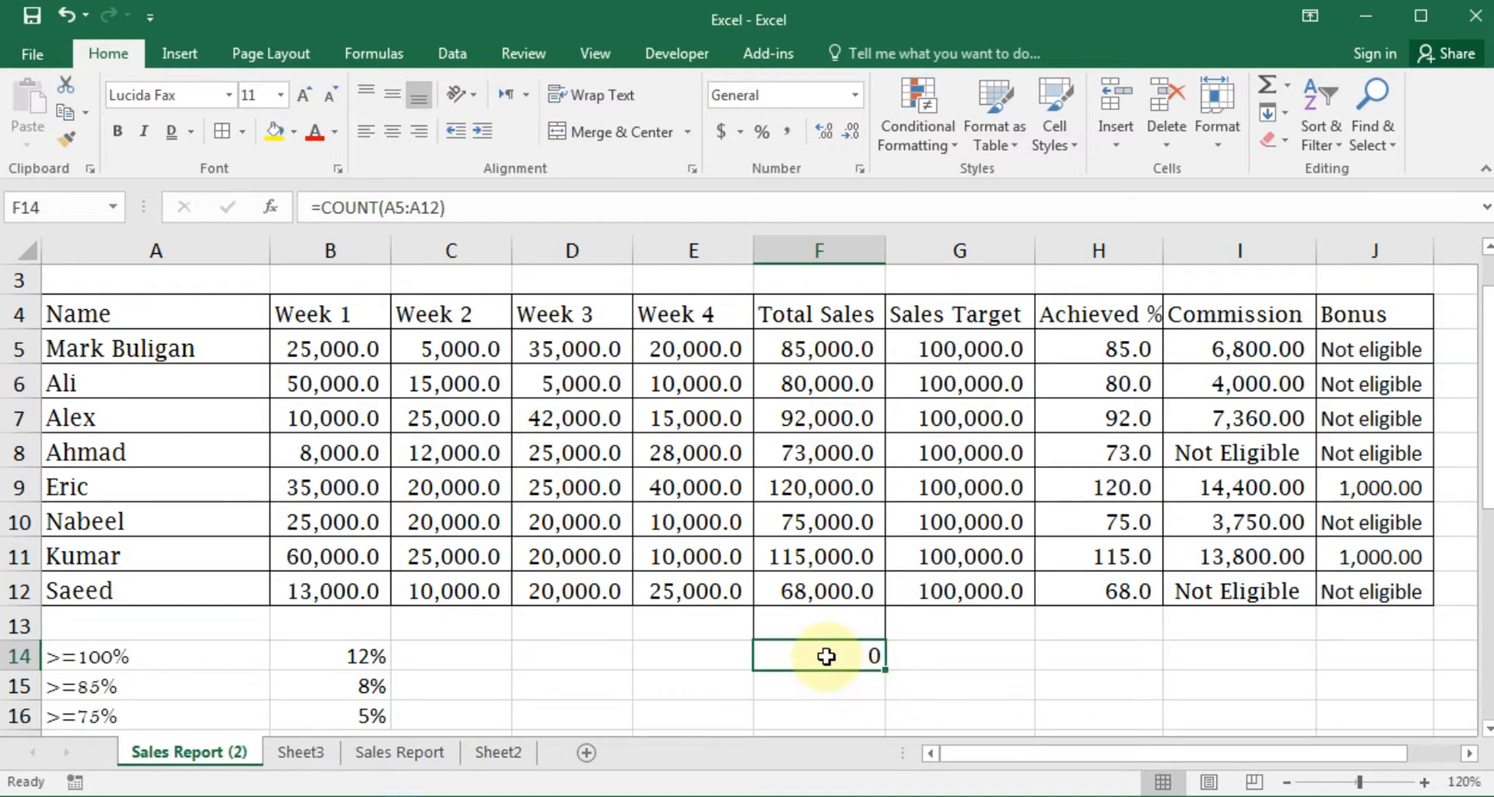
{"action": "key", "text": "Up"}
{"action": "key", "text": "Down"}
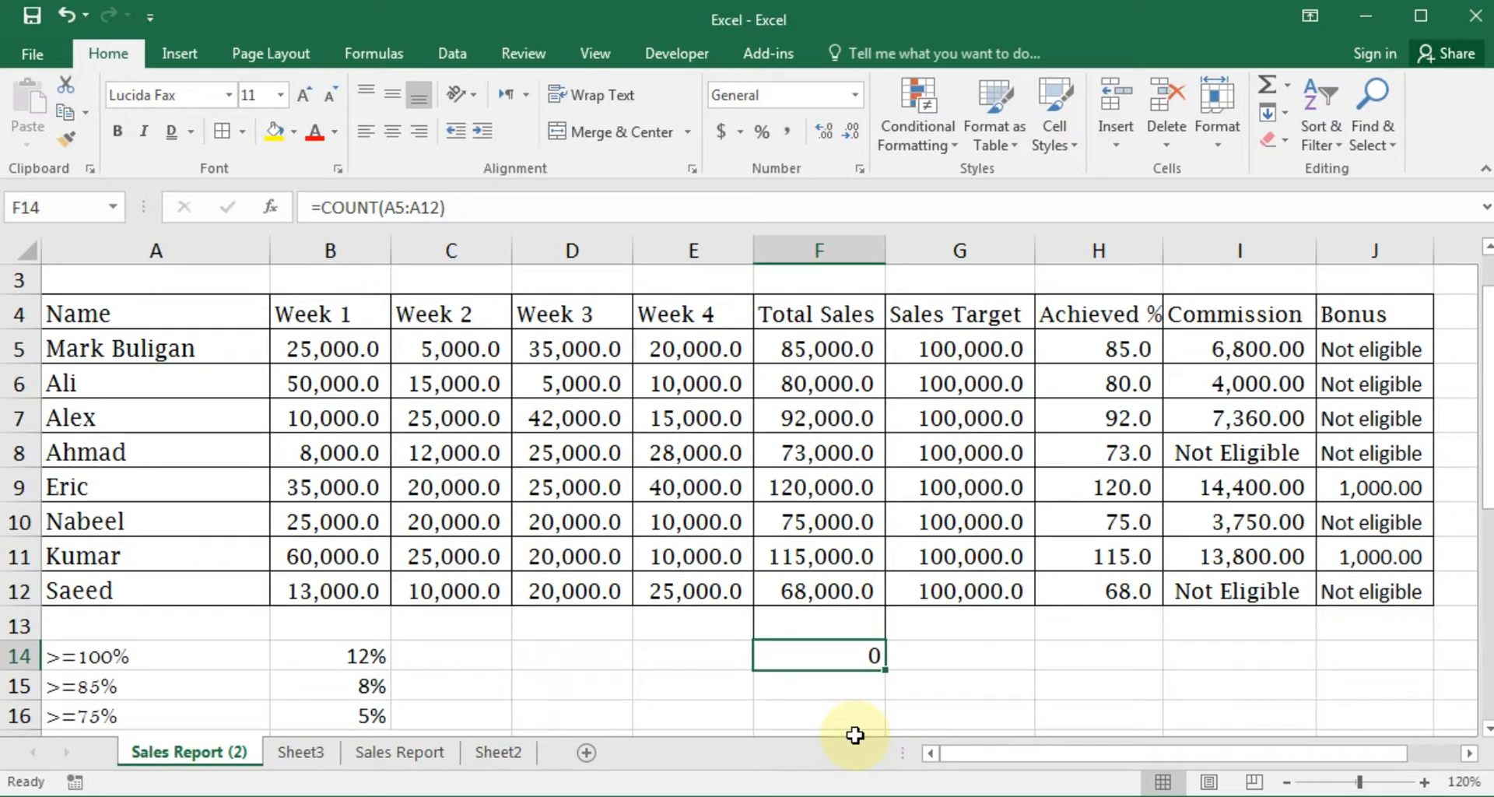
{"action": "type", "text": "="}
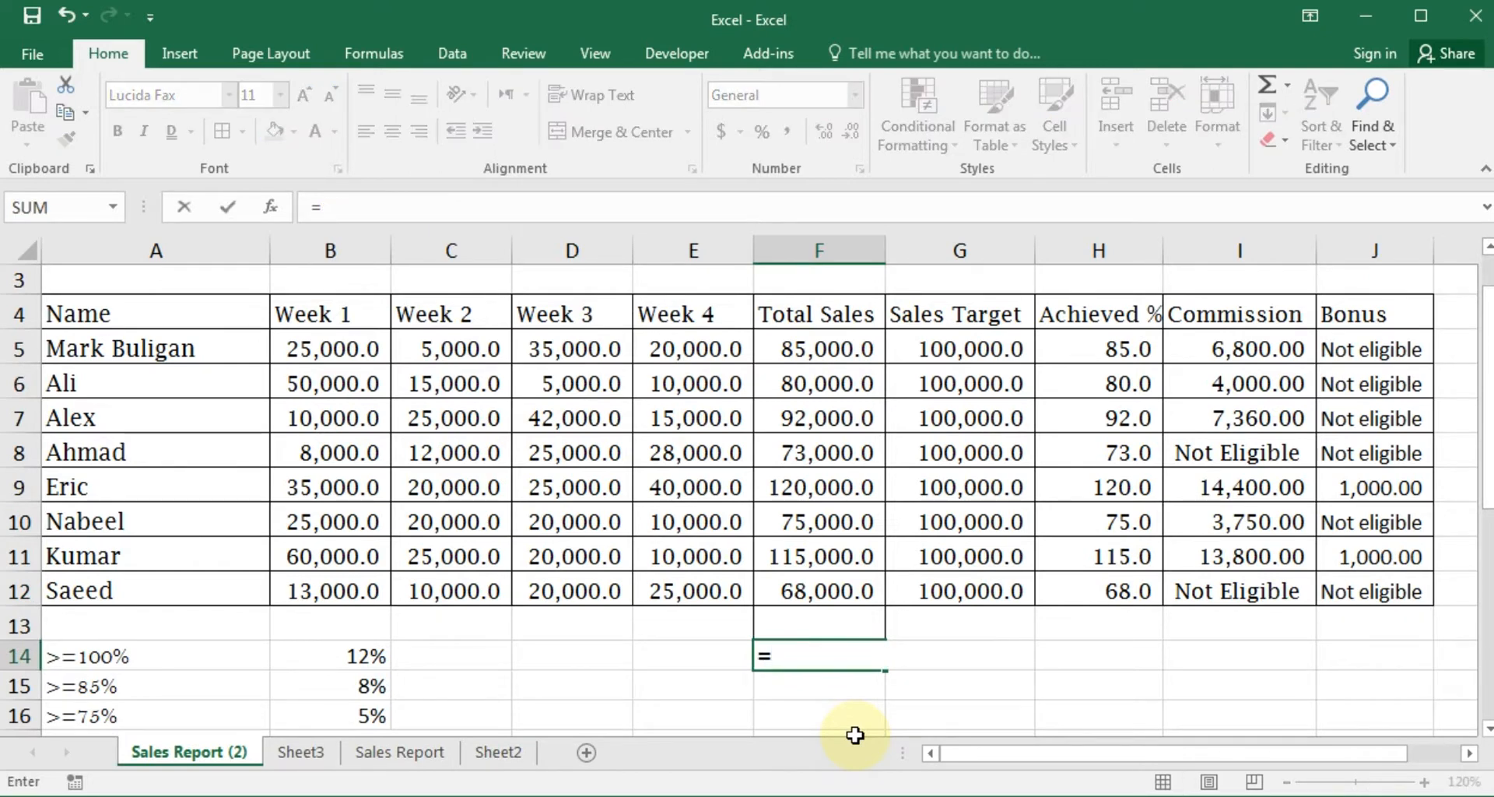
{"action": "type", "text": "co"}
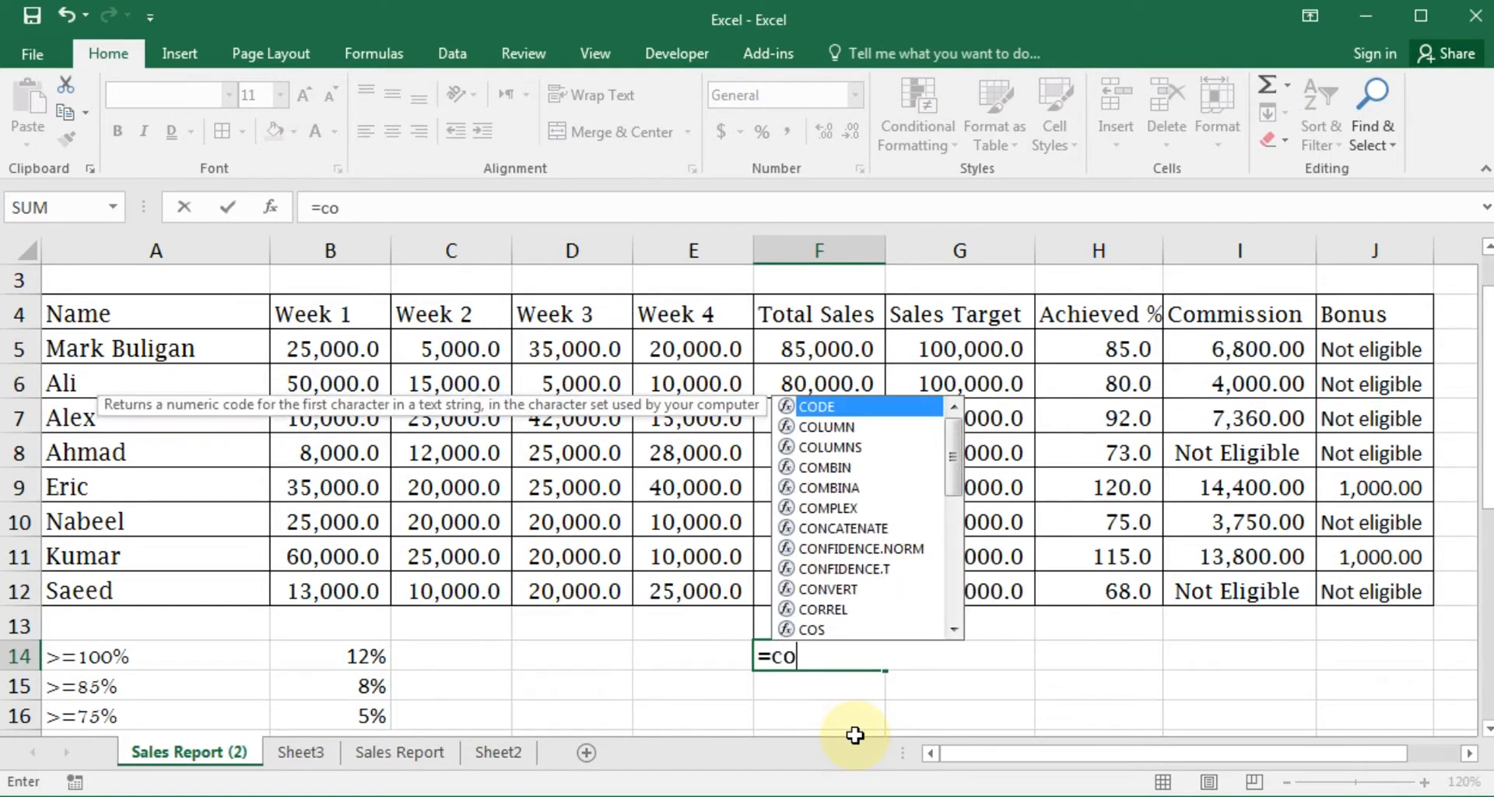
{"action": "type", "text": "untb"}
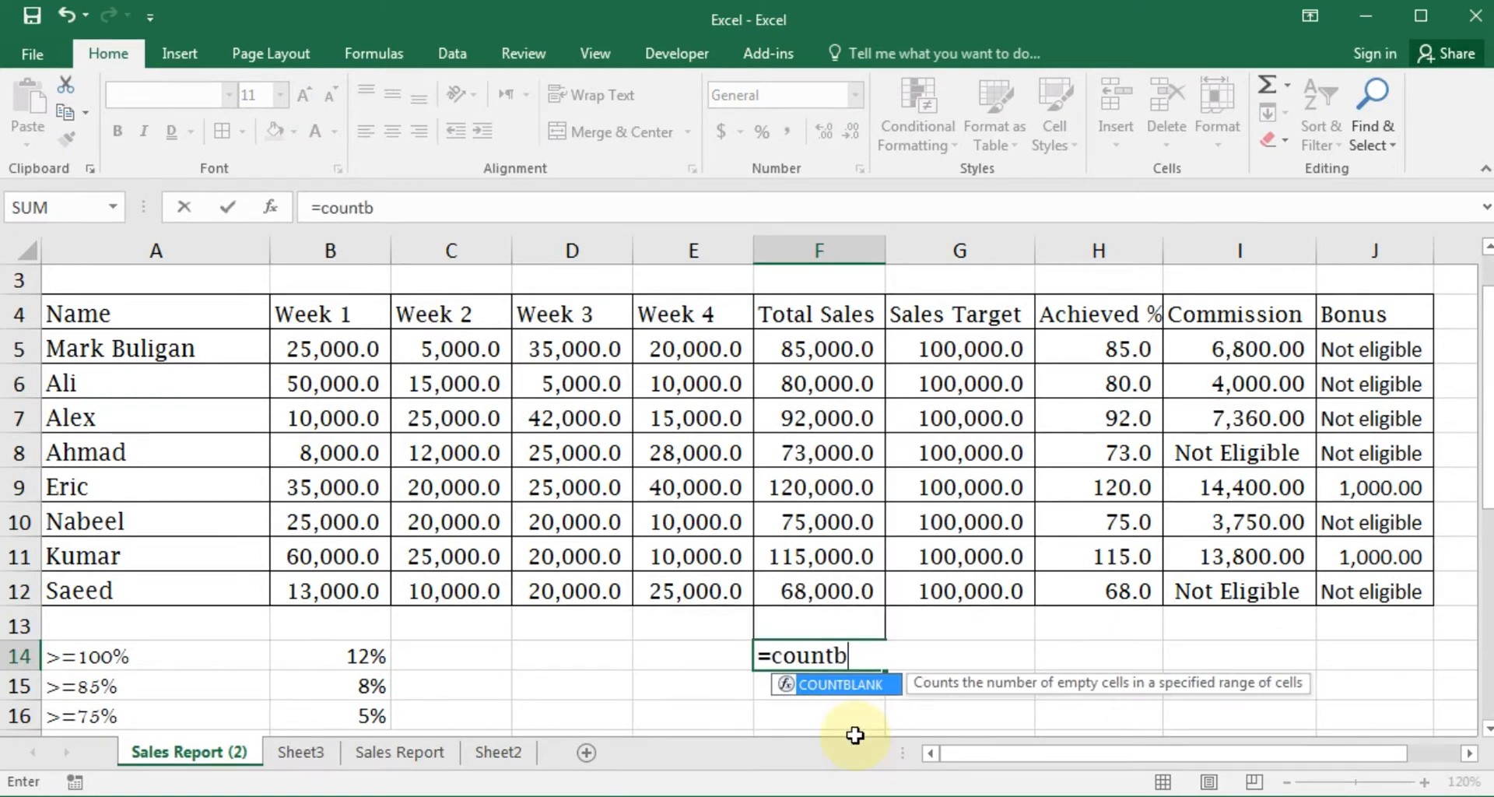
{"action": "type", "text": "la"}
{"action": "key", "text": "Tab"}
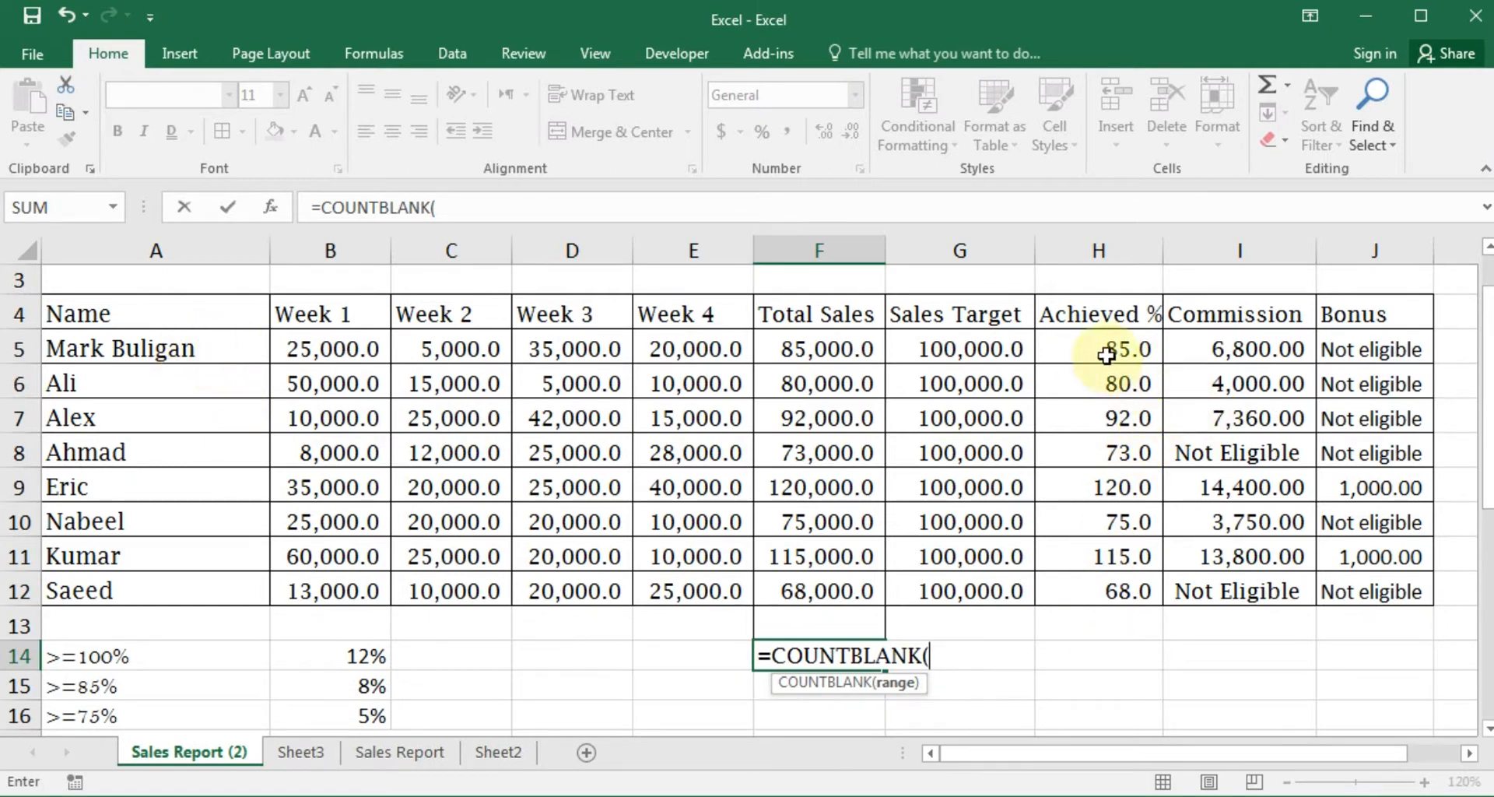
{"action": "left_click_drag", "start_coordinate": [1100, 342], "coordinate": [1122, 576]}
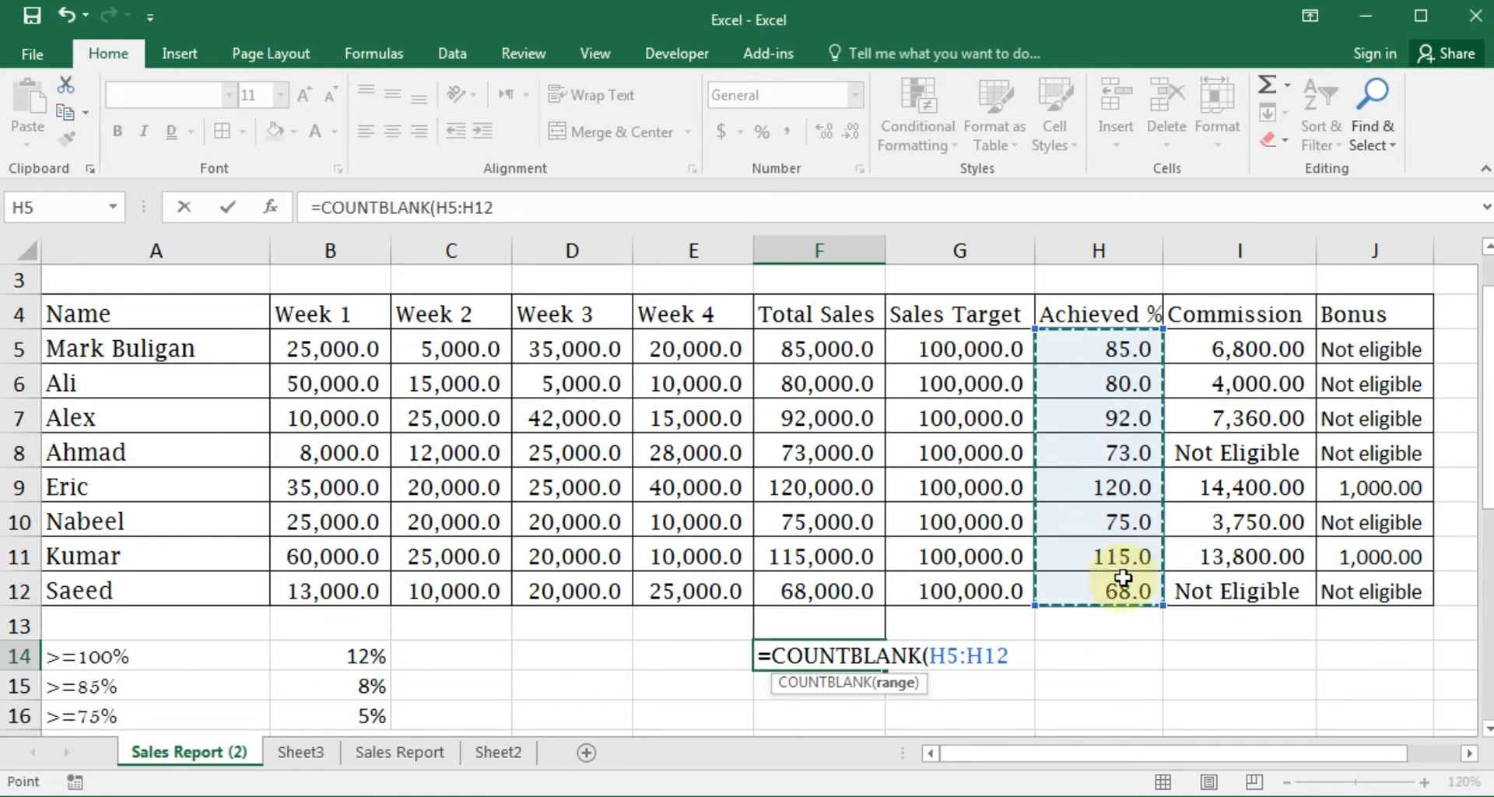
{"action": "key", "text": "Return"}
{"action": "key", "text": "Up"}
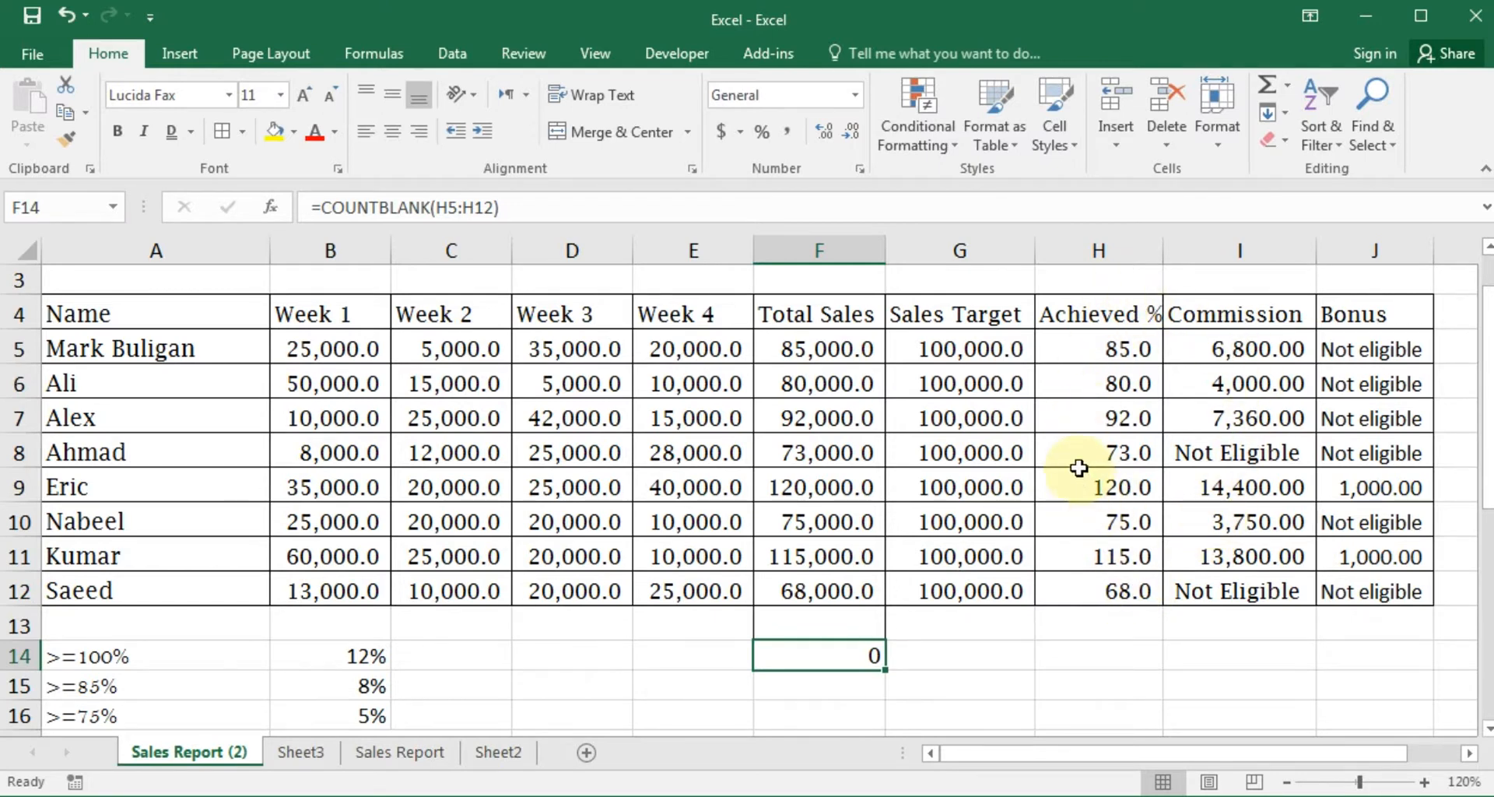
Insert two blank rows above row 7 of the sales table and check the COUNTBLANK formula cell
{"action": "left_click", "coordinate": [983, 408]}
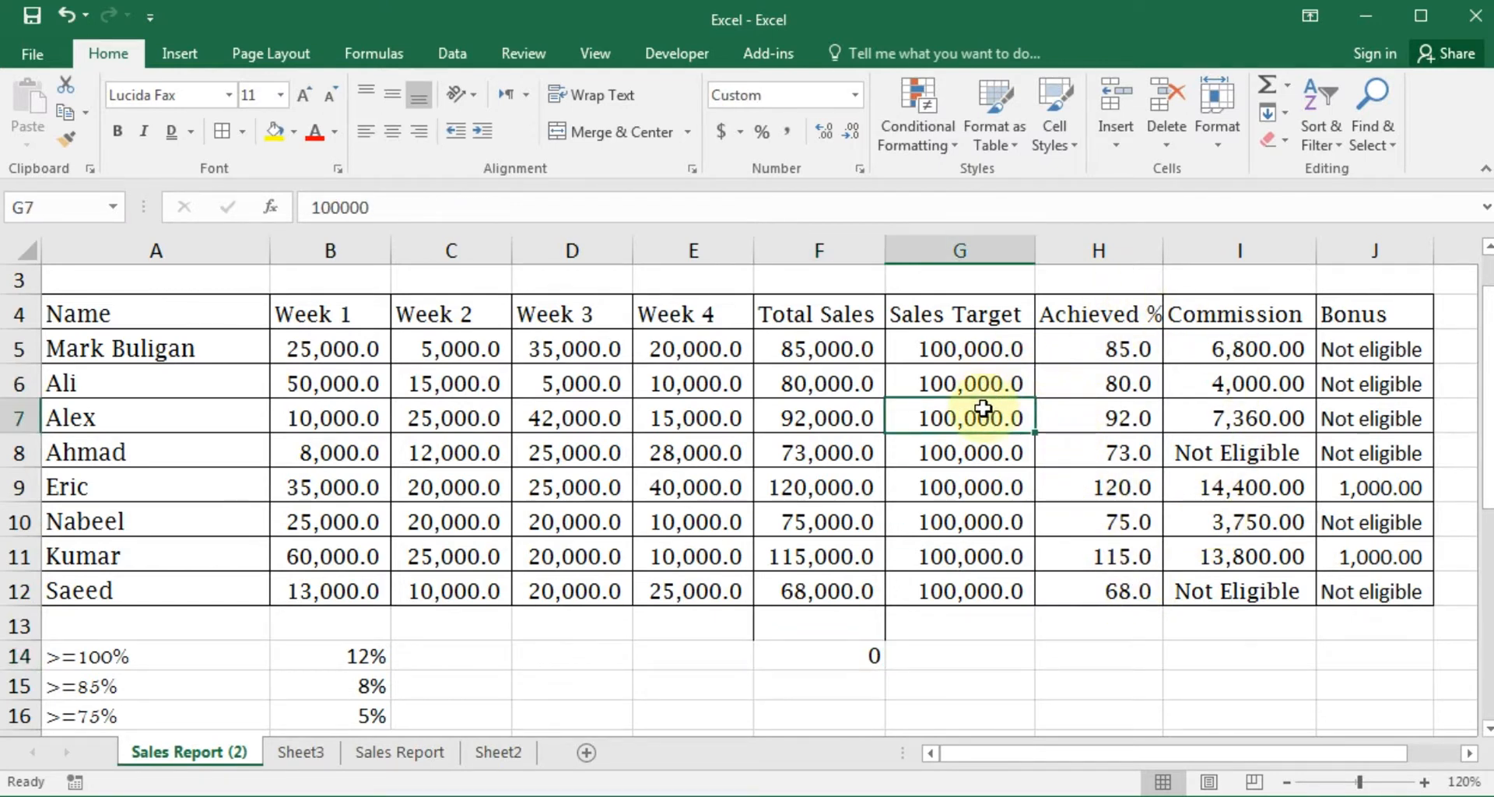
{"action": "left_click", "coordinate": [8, 417]}
{"action": "key", "text": "ctrl+shift+plus"}
{"action": "key", "text": "ctrl+shift+plus"}
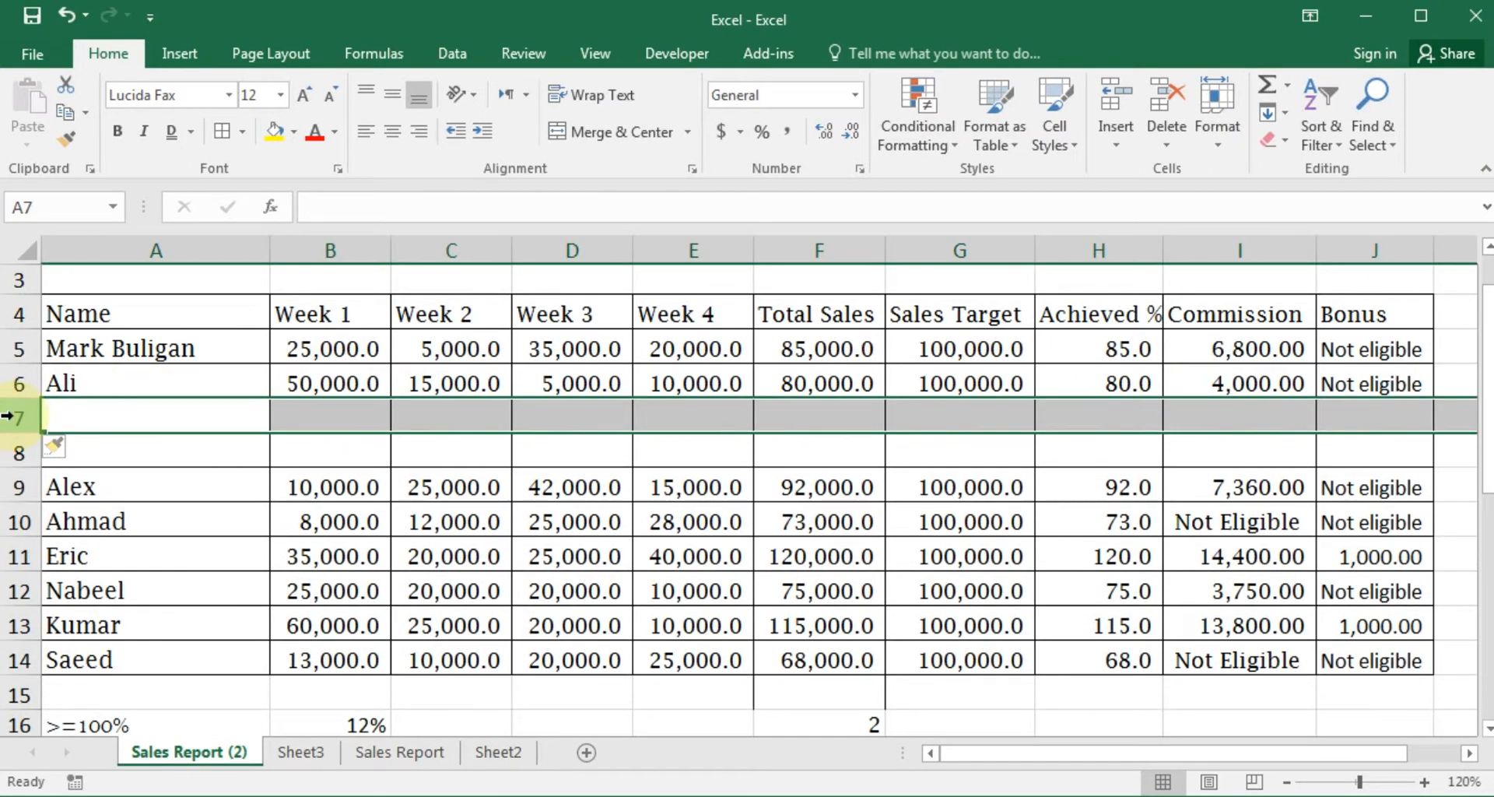
{"action": "left_click", "coordinate": [840, 722]}
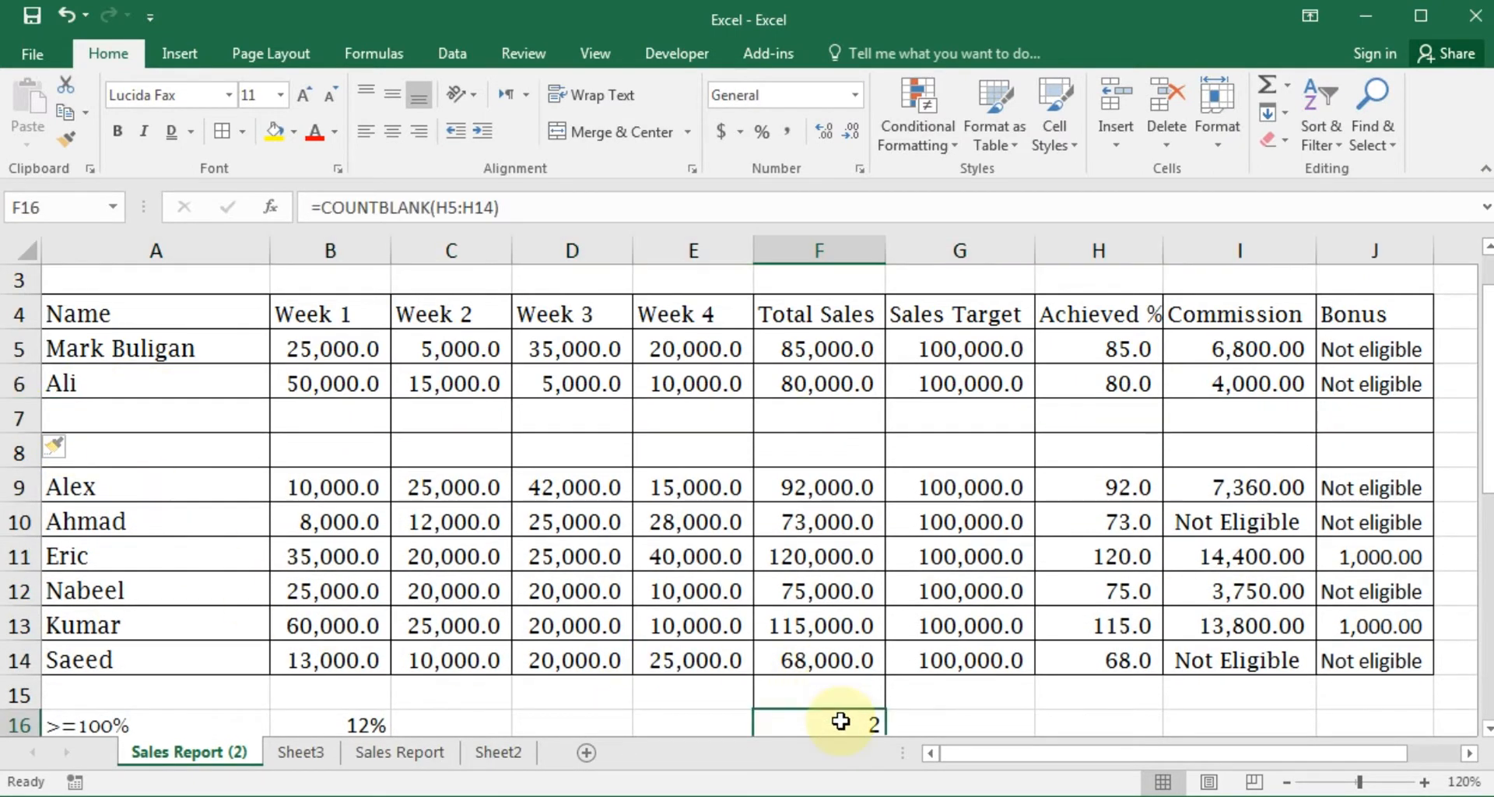
Delete the two blank rows 7 and 8 from the sales table and check the COUNTBLANK formula cell again
{"action": "left_click_drag", "start_coordinate": [1100, 417], "coordinate": [1101, 450]}
{"action": "key", "text": "shift+space"}
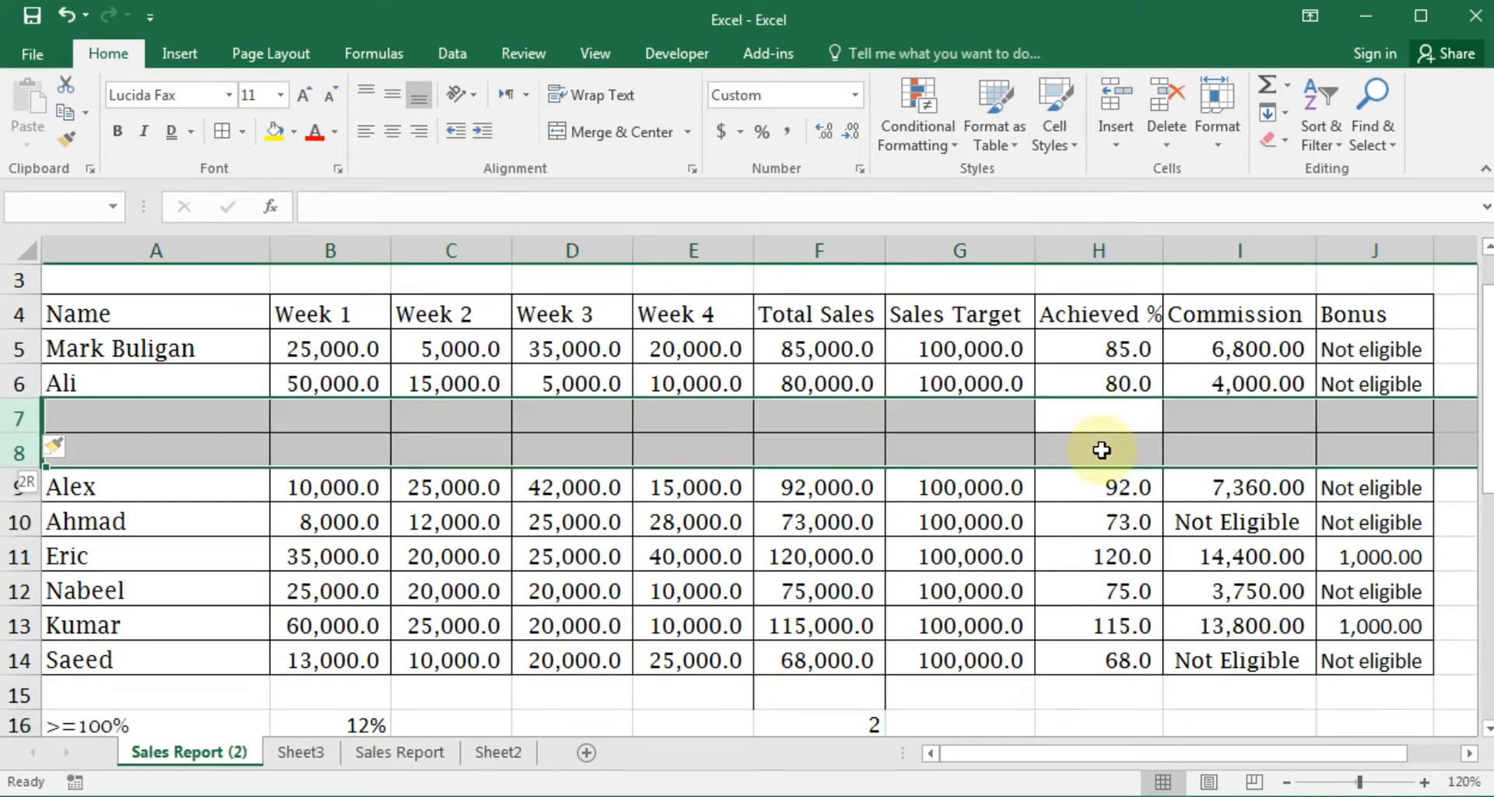
{"action": "key", "text": "ctrl+minus"}
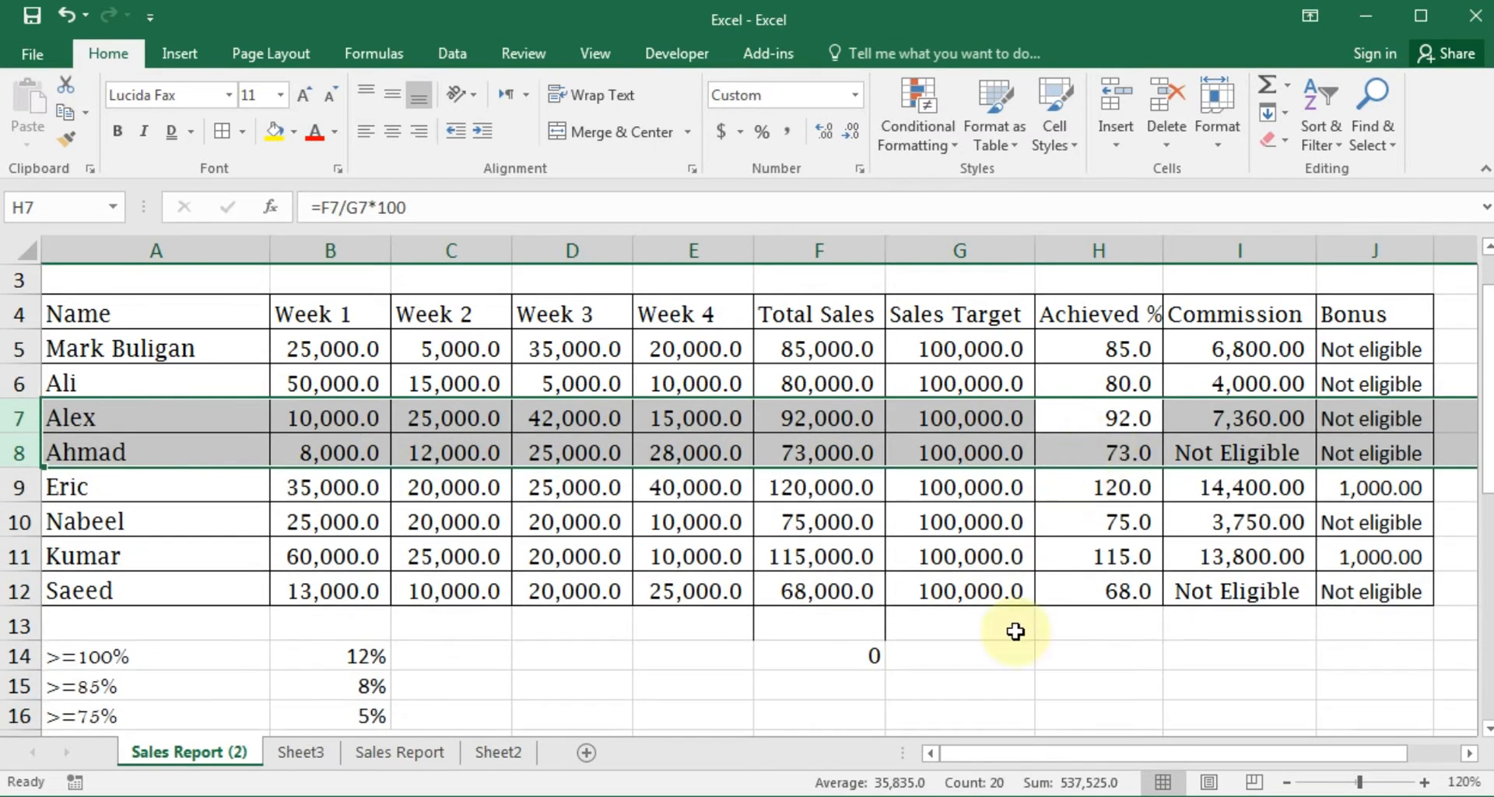
{"action": "left_click", "coordinate": [847, 649]}
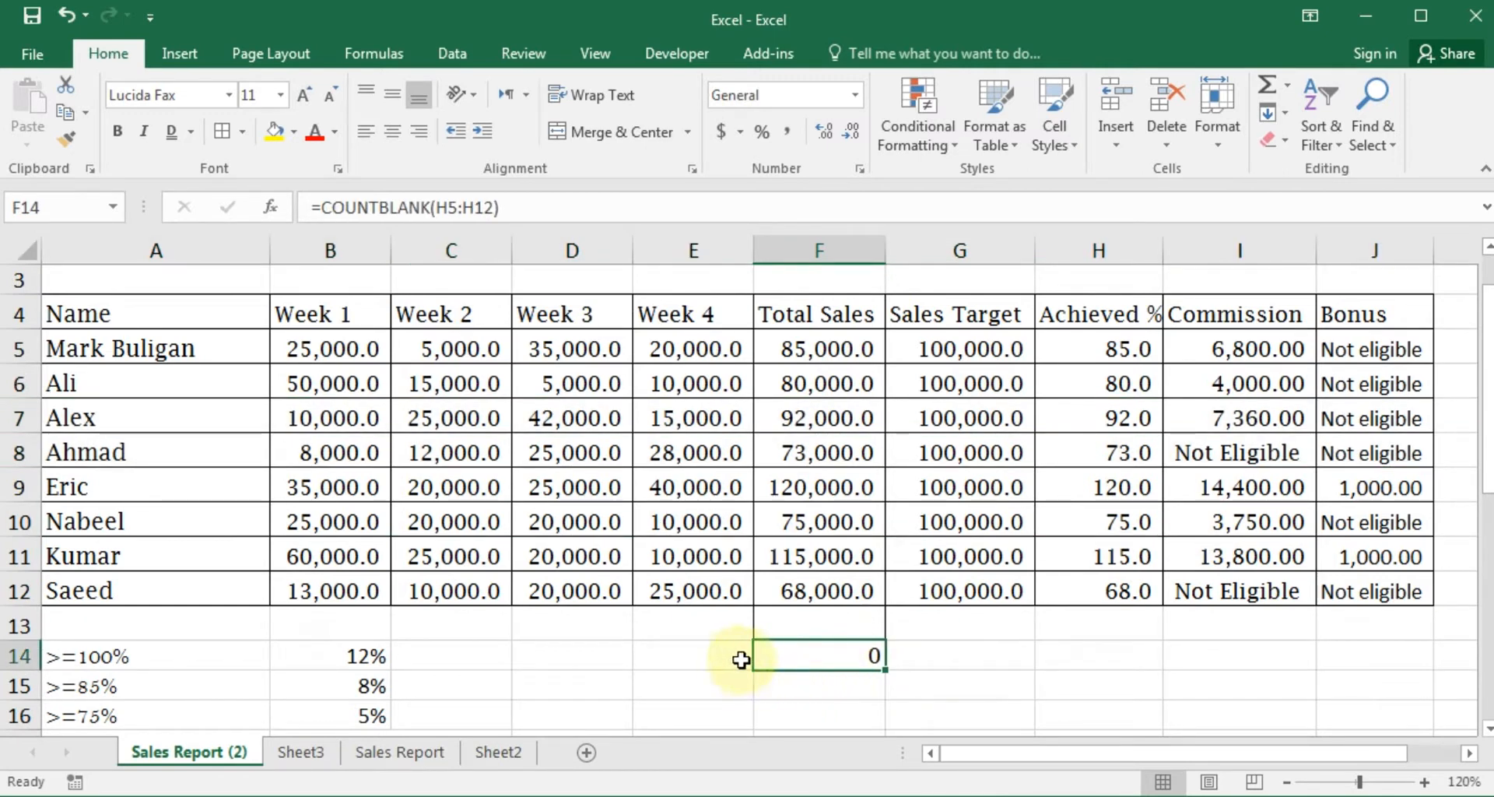
Replace the formula in F14 with =COUNTA(A5:A12) to count the non-empty cells in the Name column
{"action": "key", "text": "F2"}
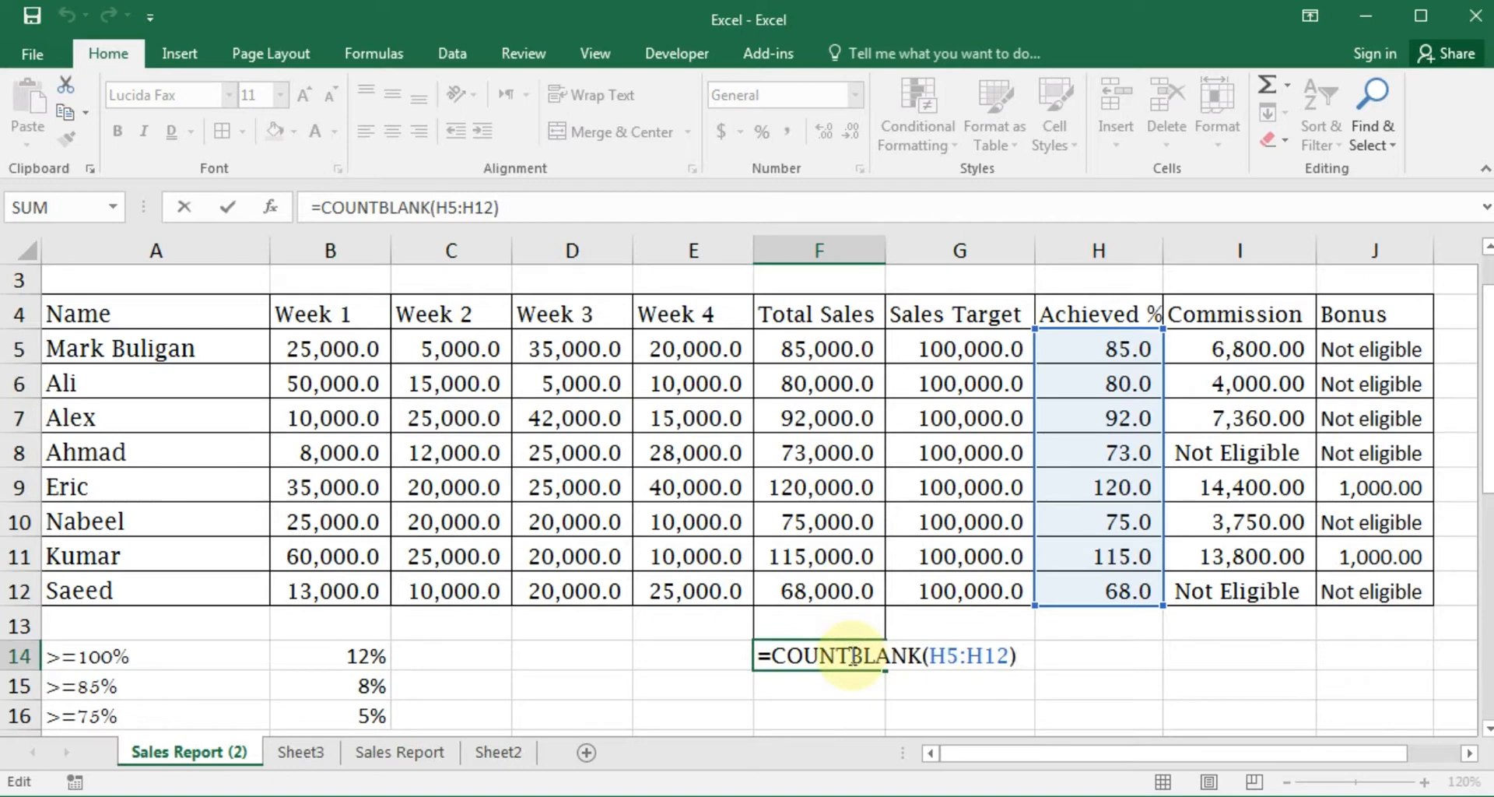
{"action": "key", "text": "ctrl+Return"}
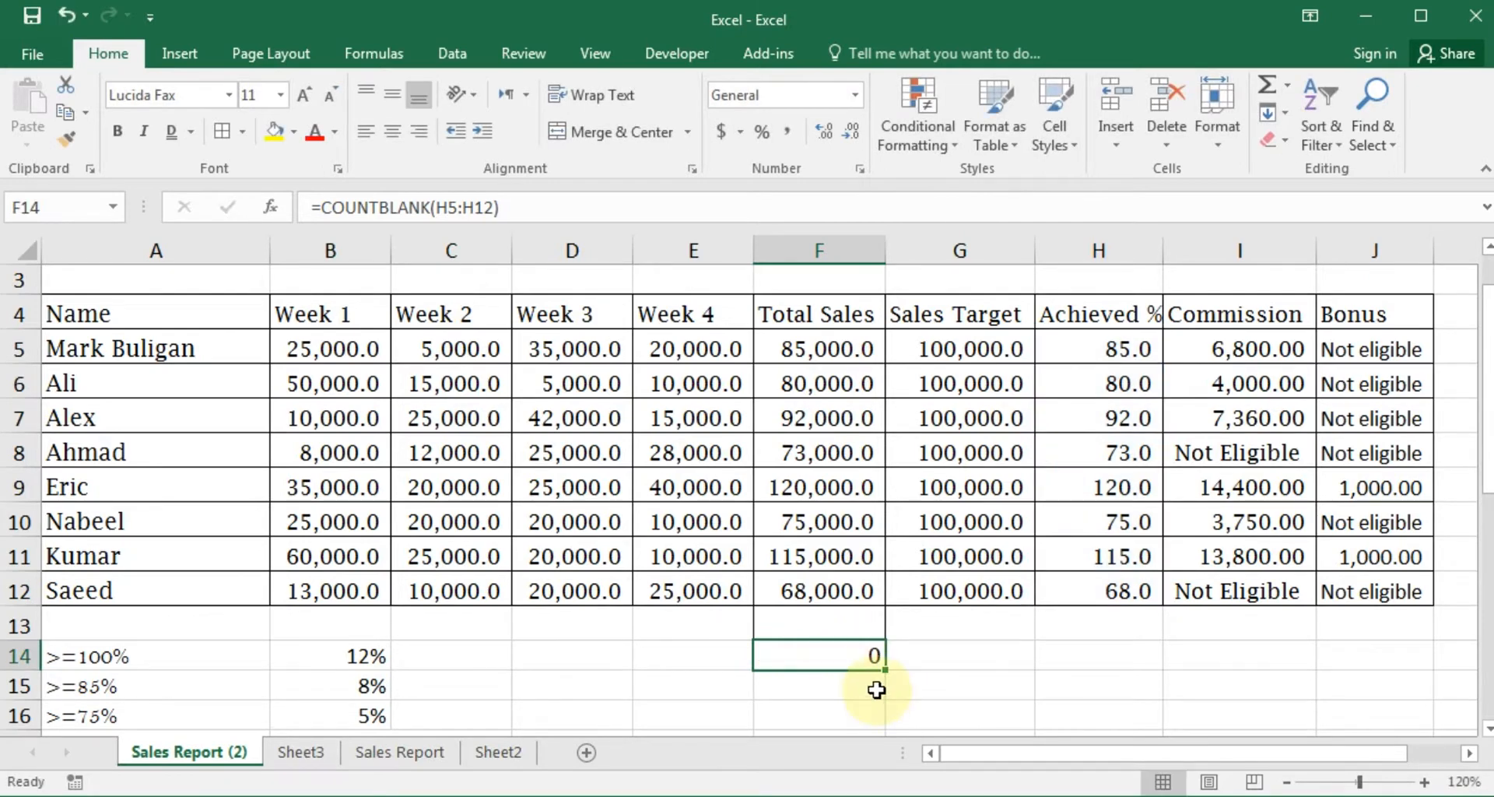
{"action": "type", "text": "=count"}
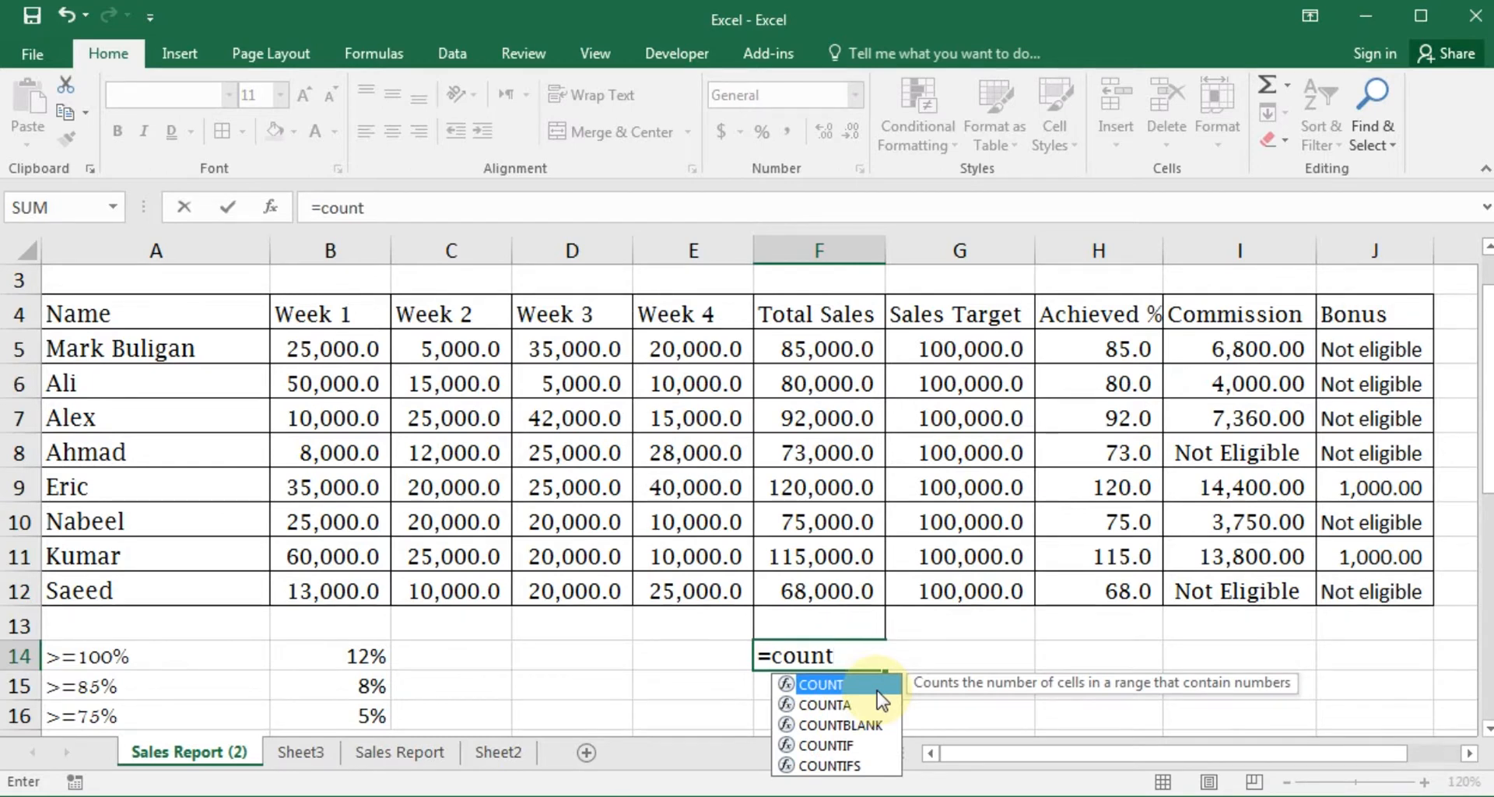
{"action": "key", "text": "Down"}
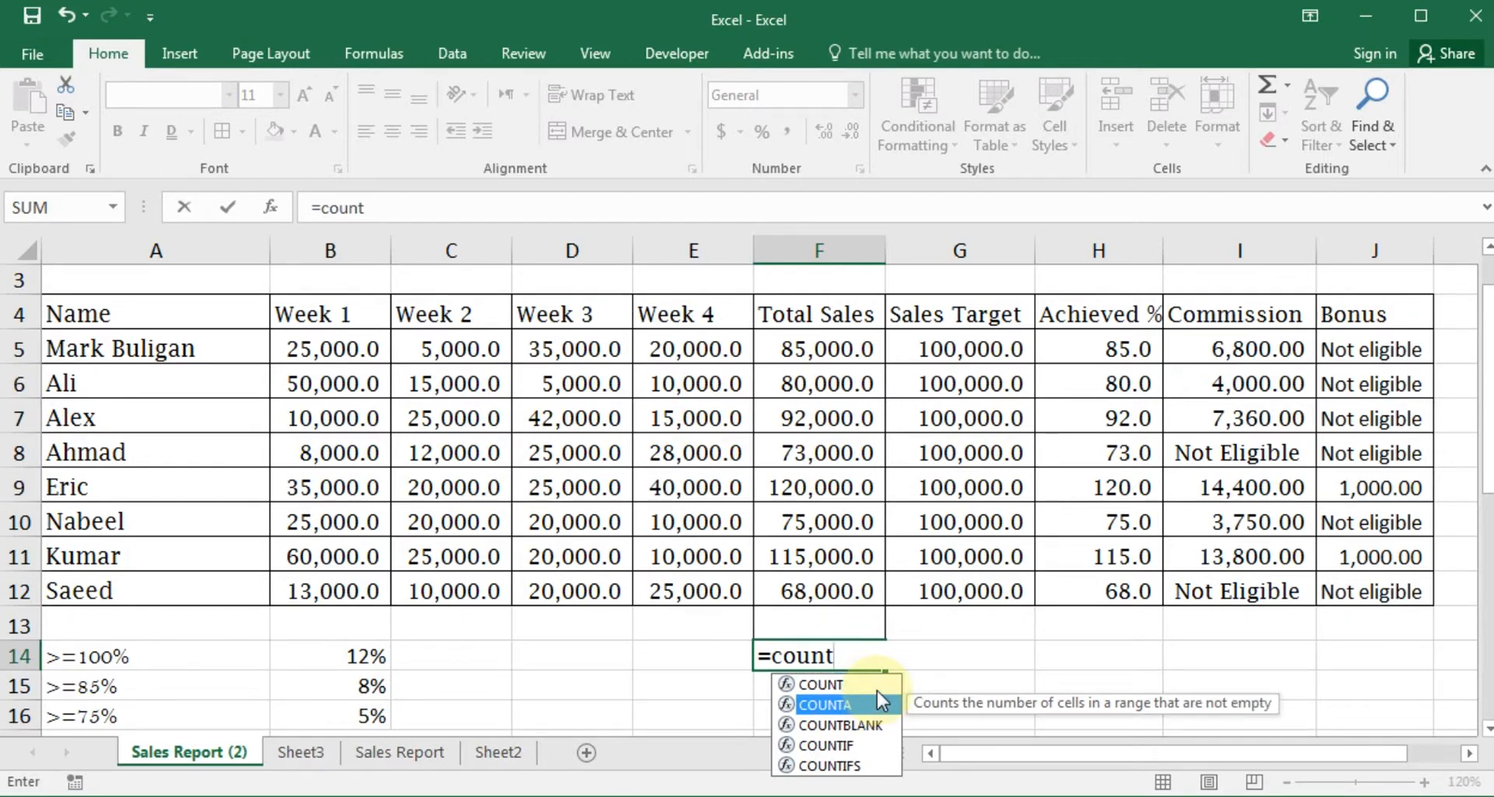
{"action": "key", "text": "Tab"}
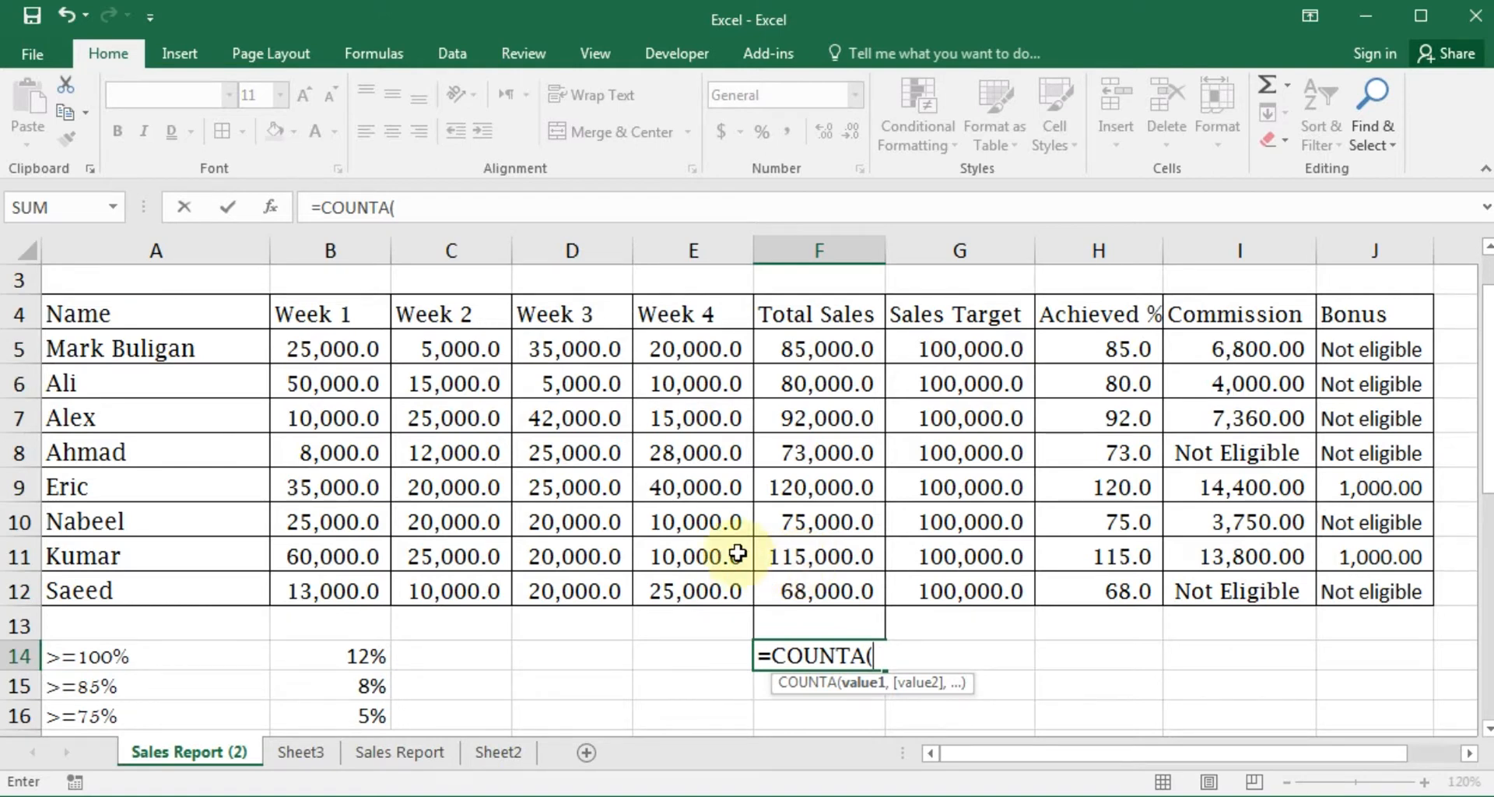
{"action": "left_click_drag", "start_coordinate": [166, 343], "coordinate": [155, 584]}
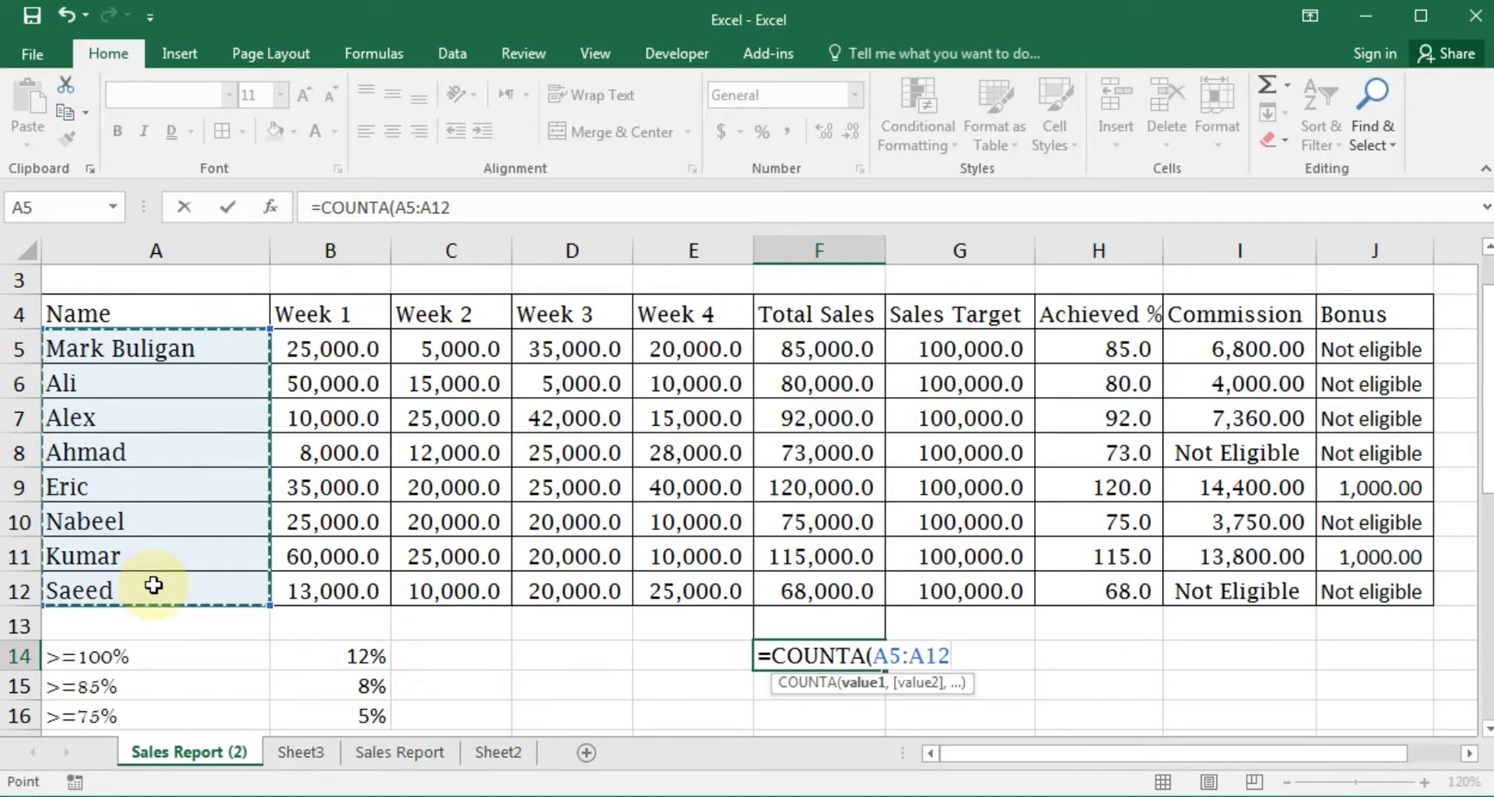
{"action": "type", "text": ")"}
{"action": "key", "text": "Return"}
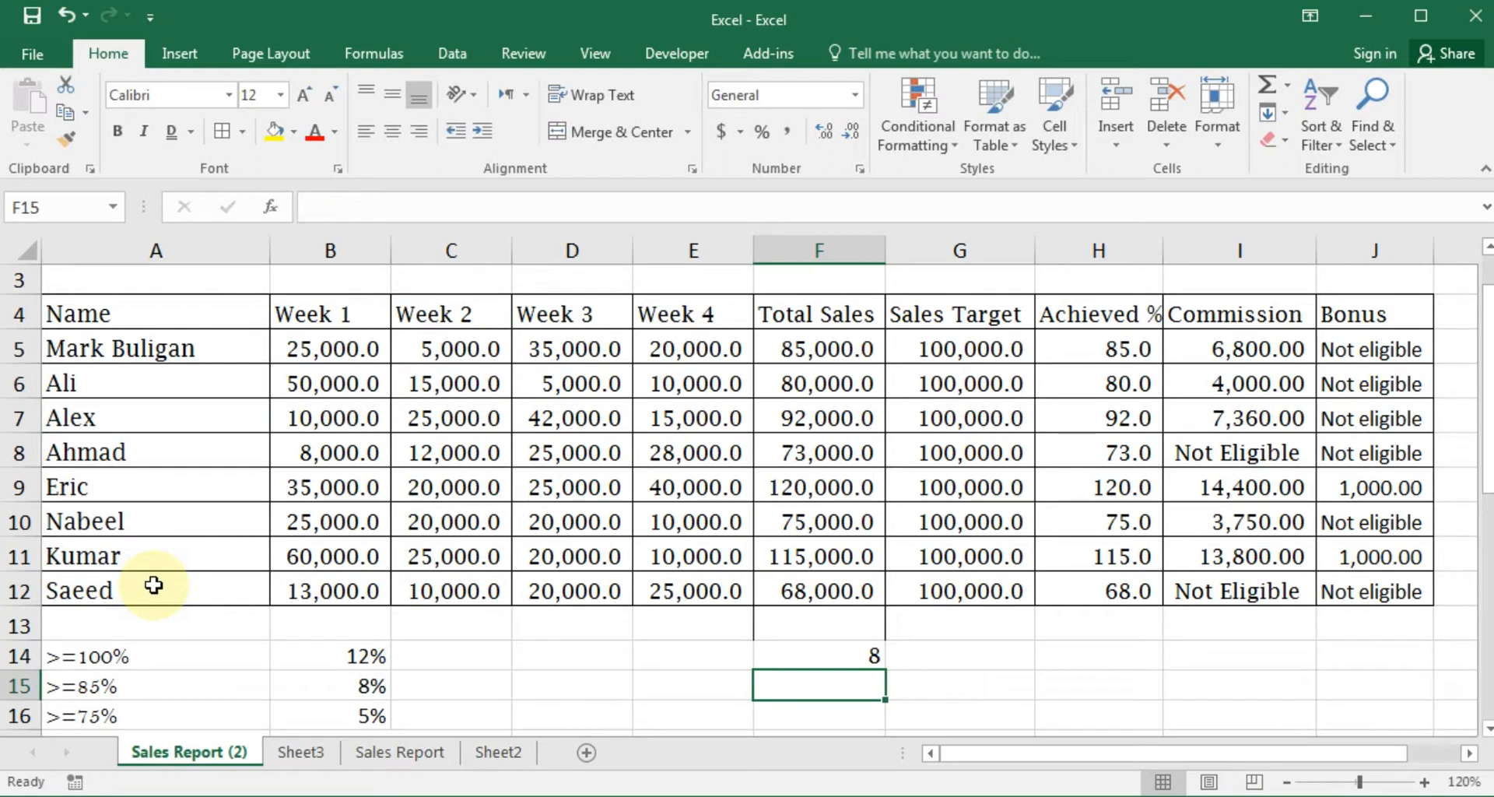
{"action": "left_click", "coordinate": [811, 661]}
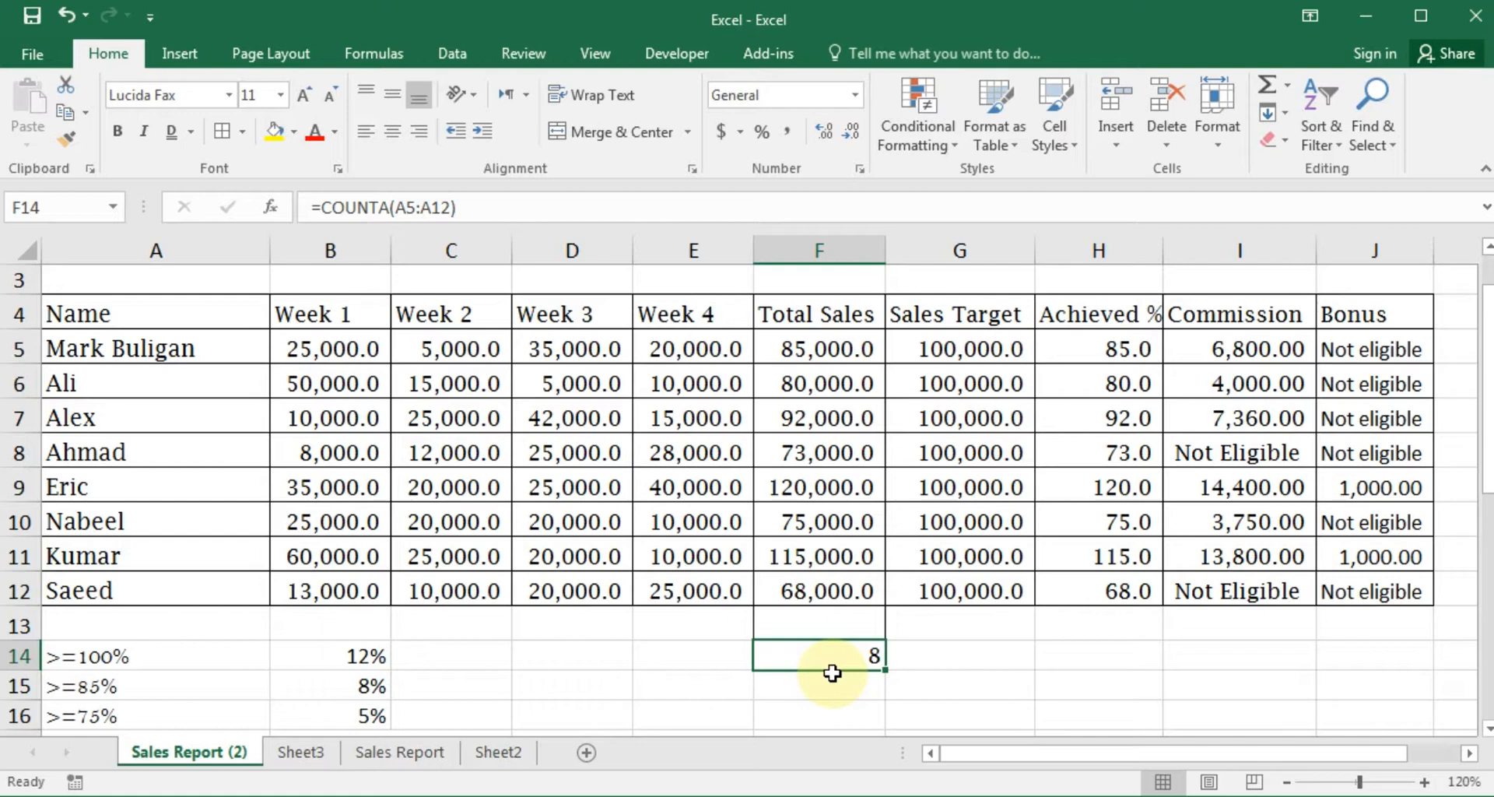
Insert a blank row above row 7 of the sales table and enter a period in its Name cell
{"action": "left_click", "coordinate": [21, 417]}
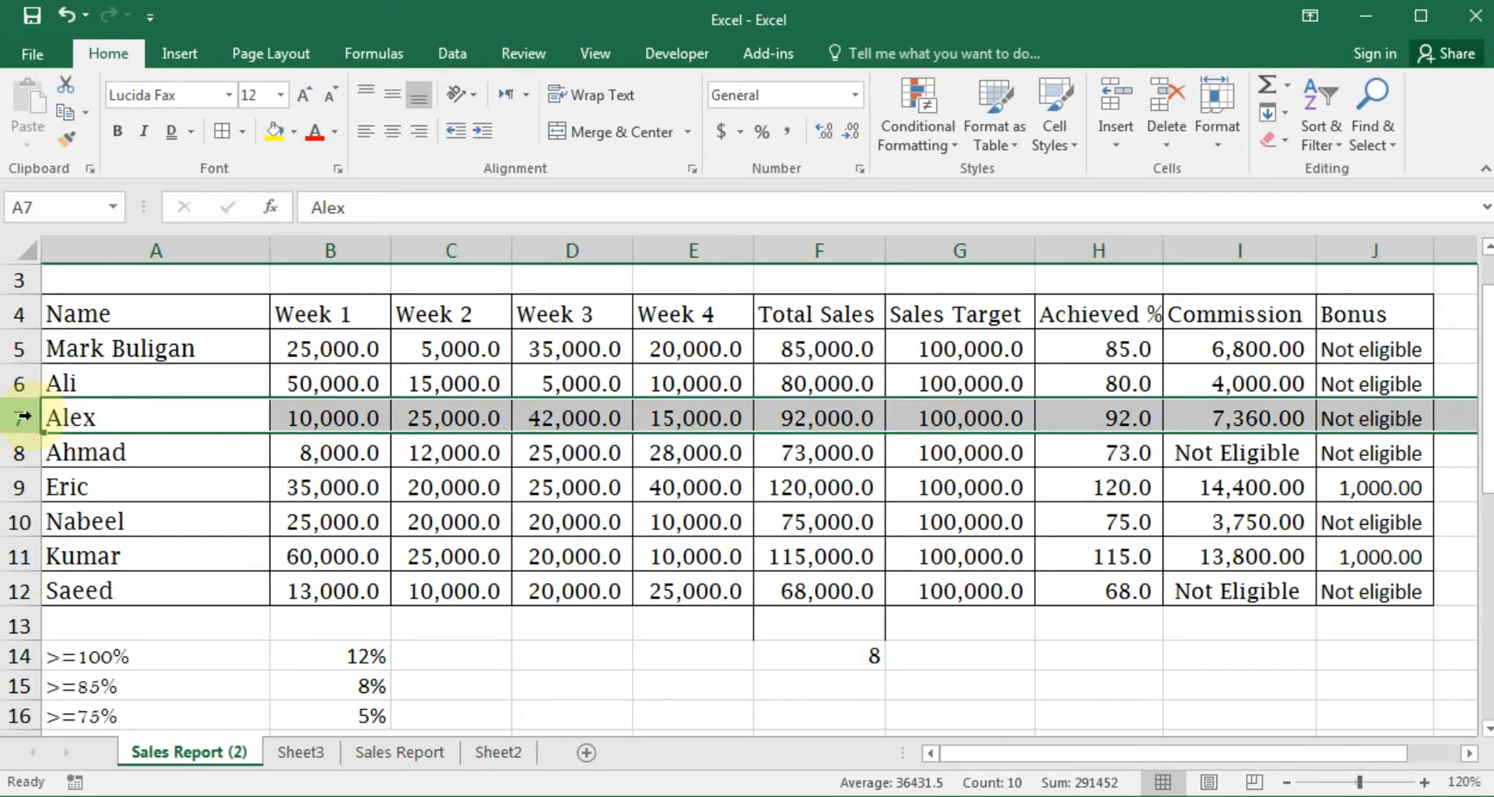
{"action": "key", "text": "ctrl+shift+plus"}
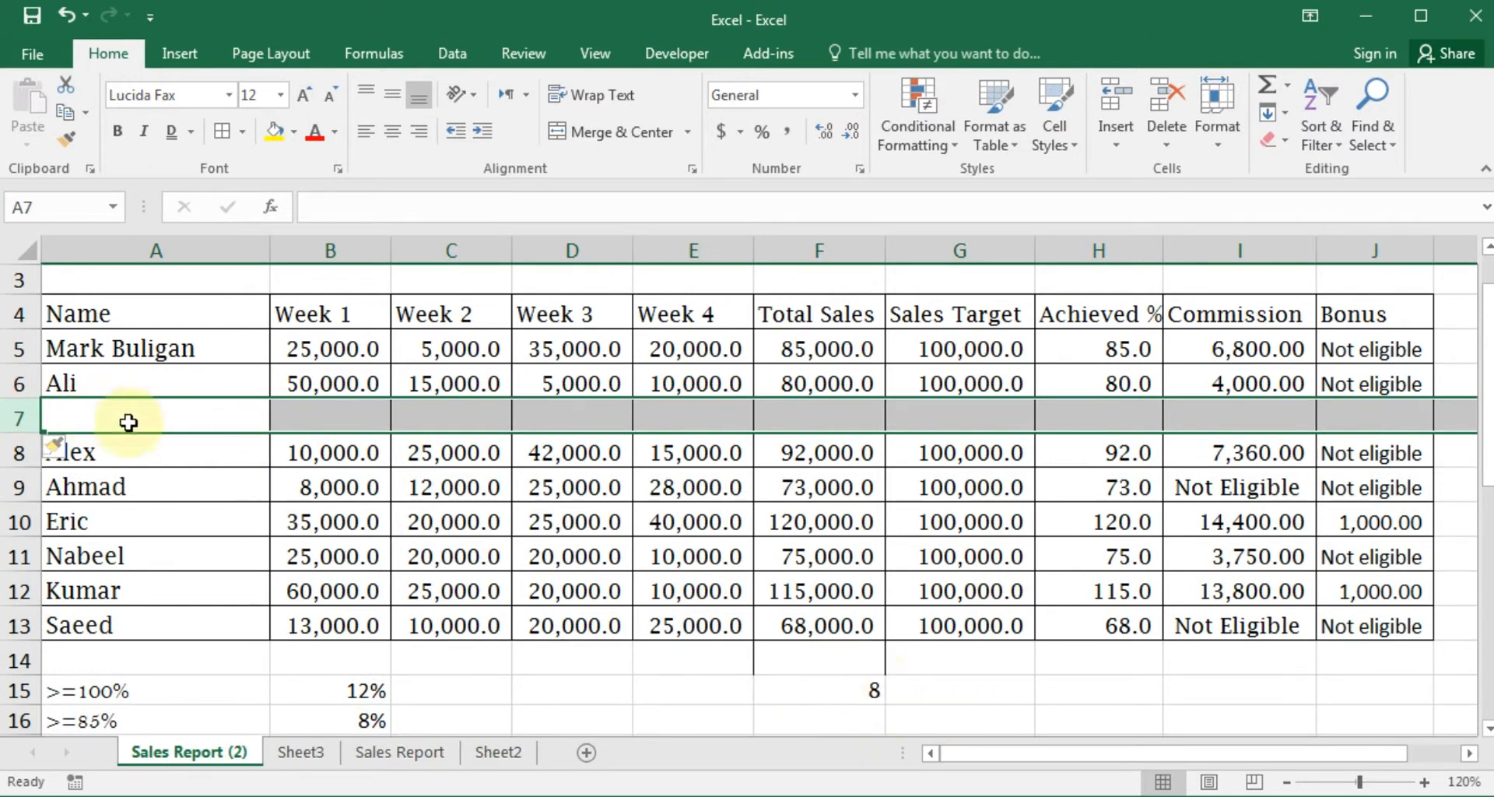
{"action": "left_click", "coordinate": [182, 415]}
{"action": "type", "text": "."}
{"action": "key", "text": "Return"}
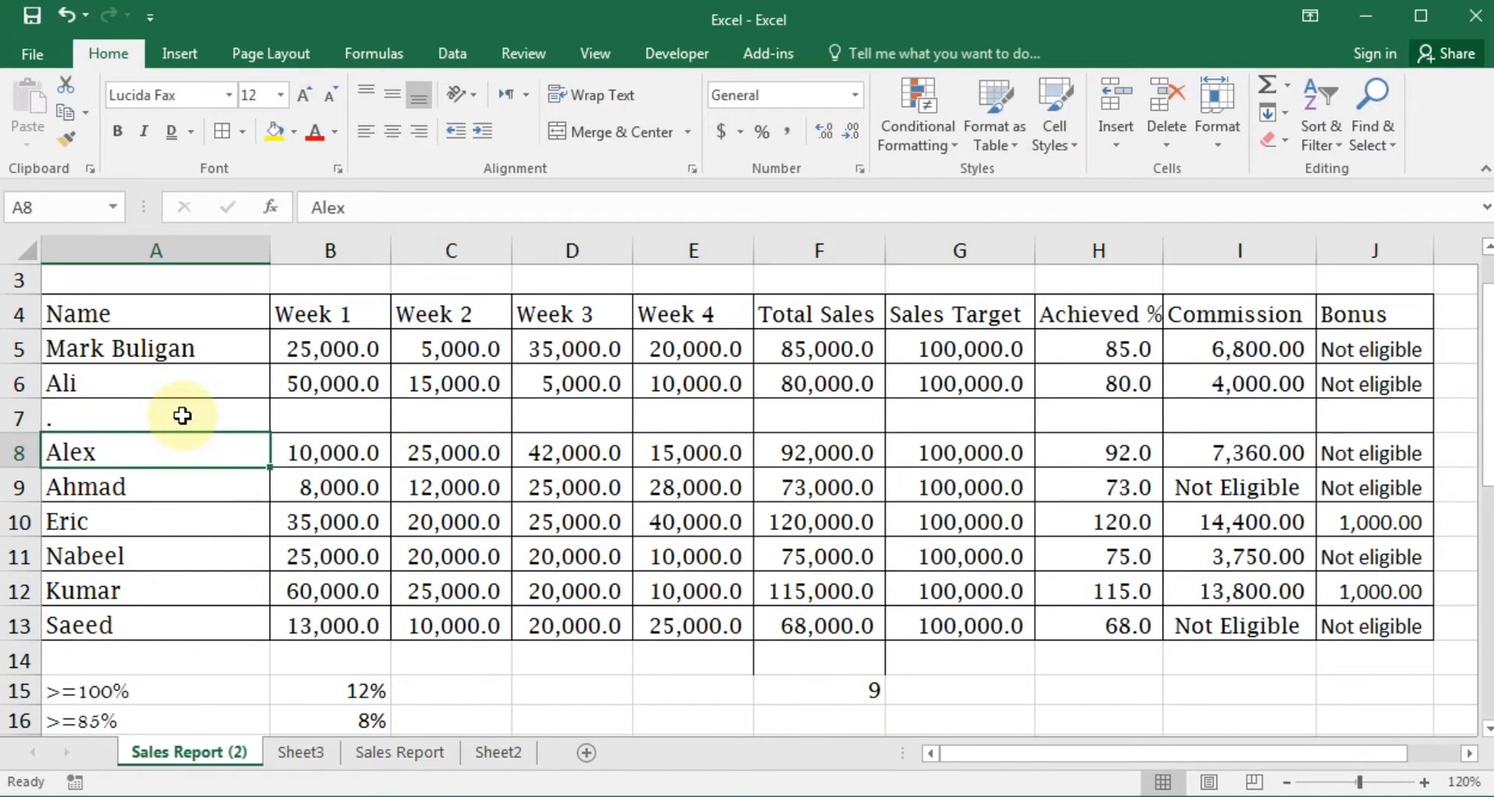
Delete row 7, which contains only the period, from the sales table
{"action": "left_click", "coordinate": [6, 418]}
{"action": "key", "text": "ctrl+minus"}
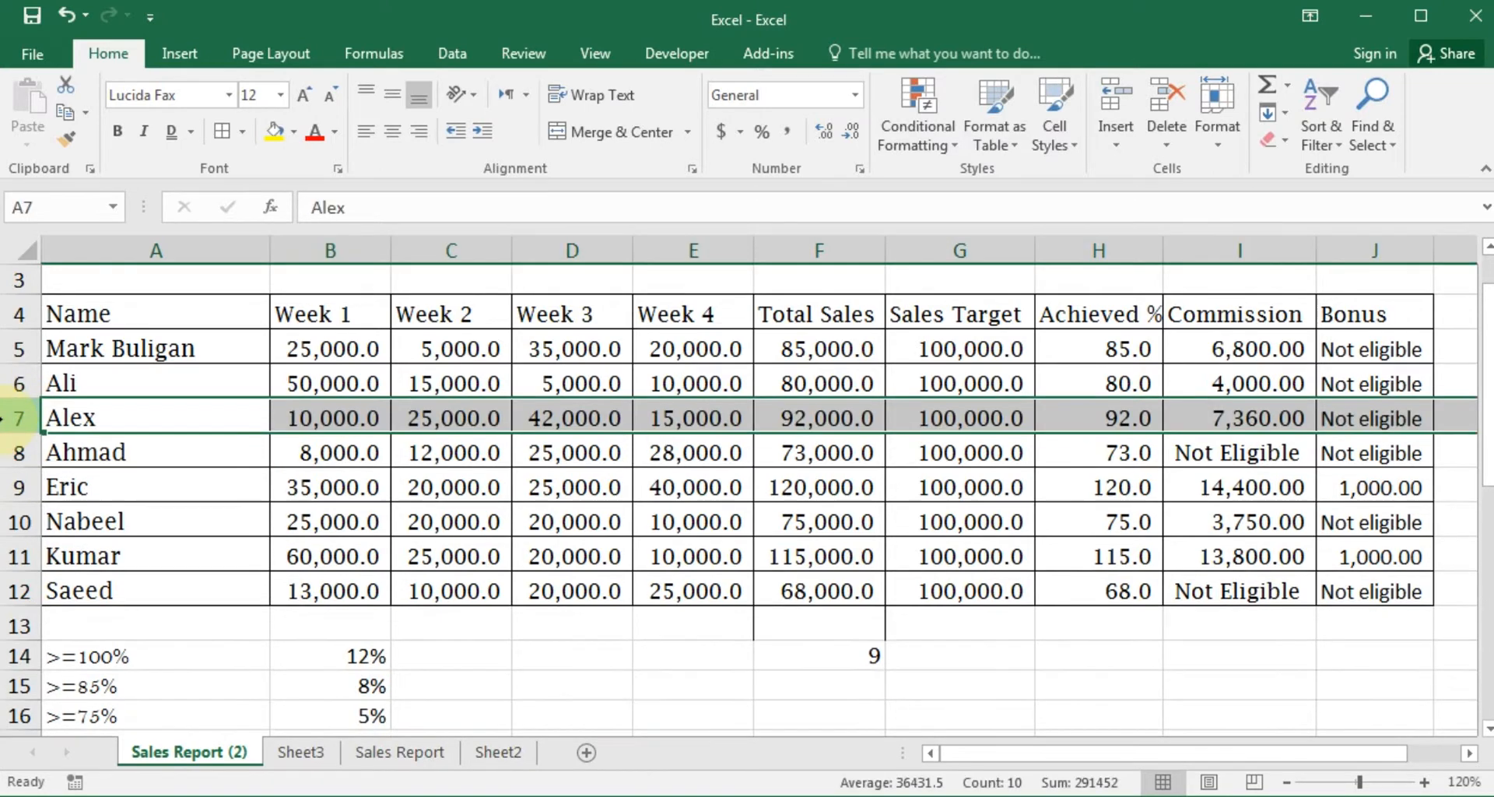
Clear the formula in F14 and enter the label COUNTIF in F13
{"action": "left_click", "coordinate": [814, 659]}
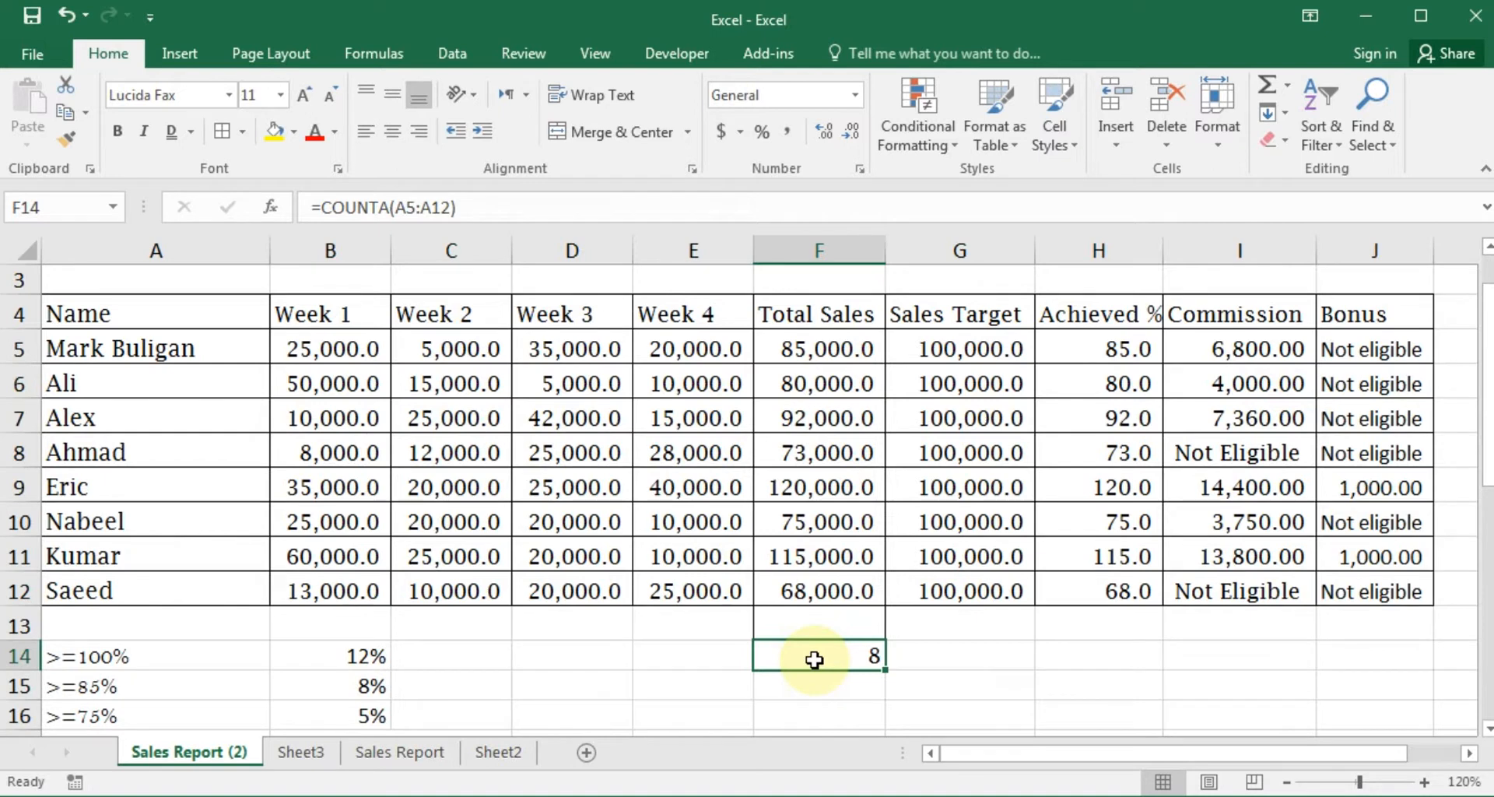
{"action": "key", "text": "Delete"}
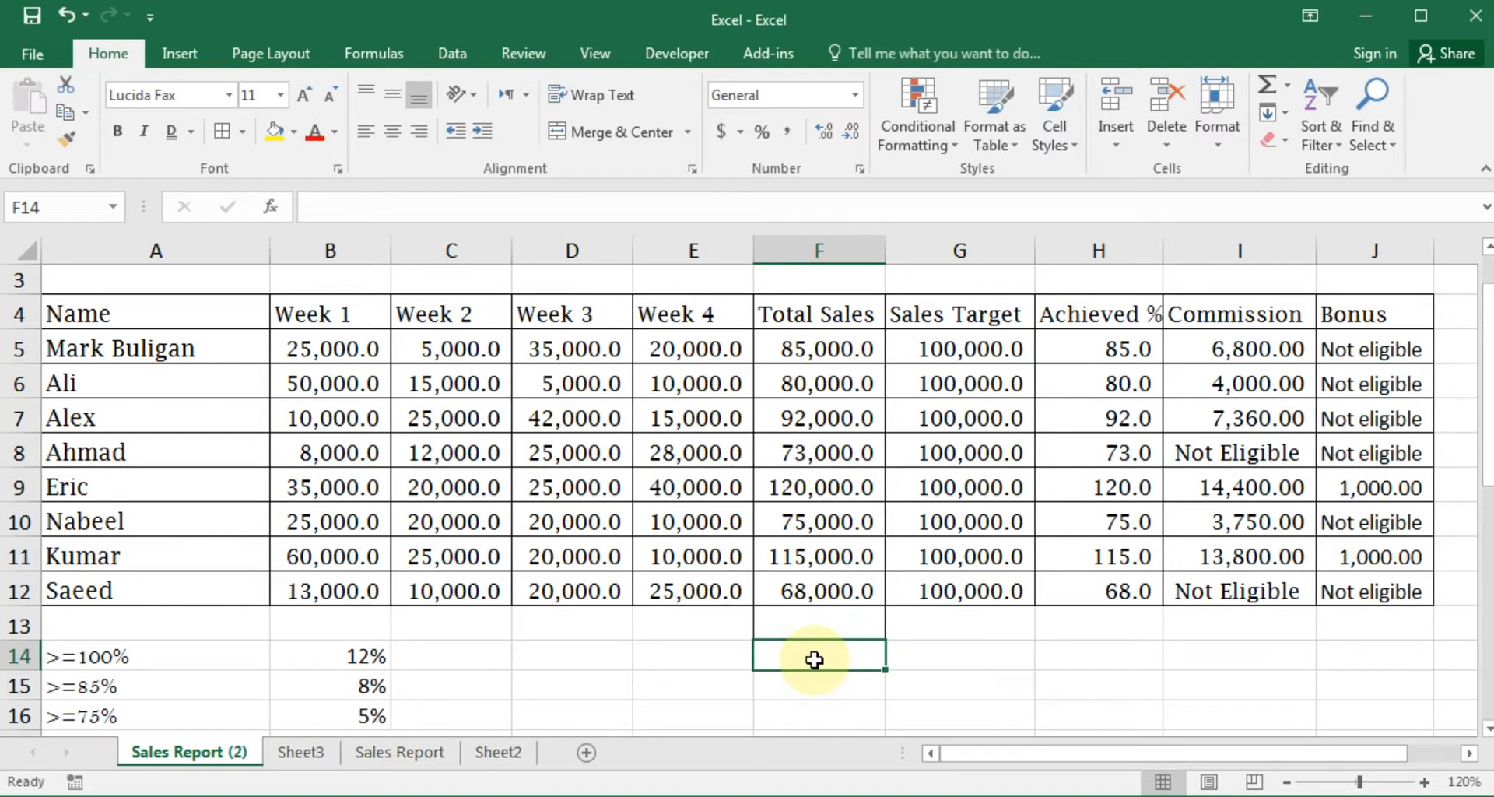
{"action": "key", "text": "Up"}
{"action": "type", "text": "COUT"}
{"action": "key", "text": "BackSpace"}
{"action": "type", "text": "N"}
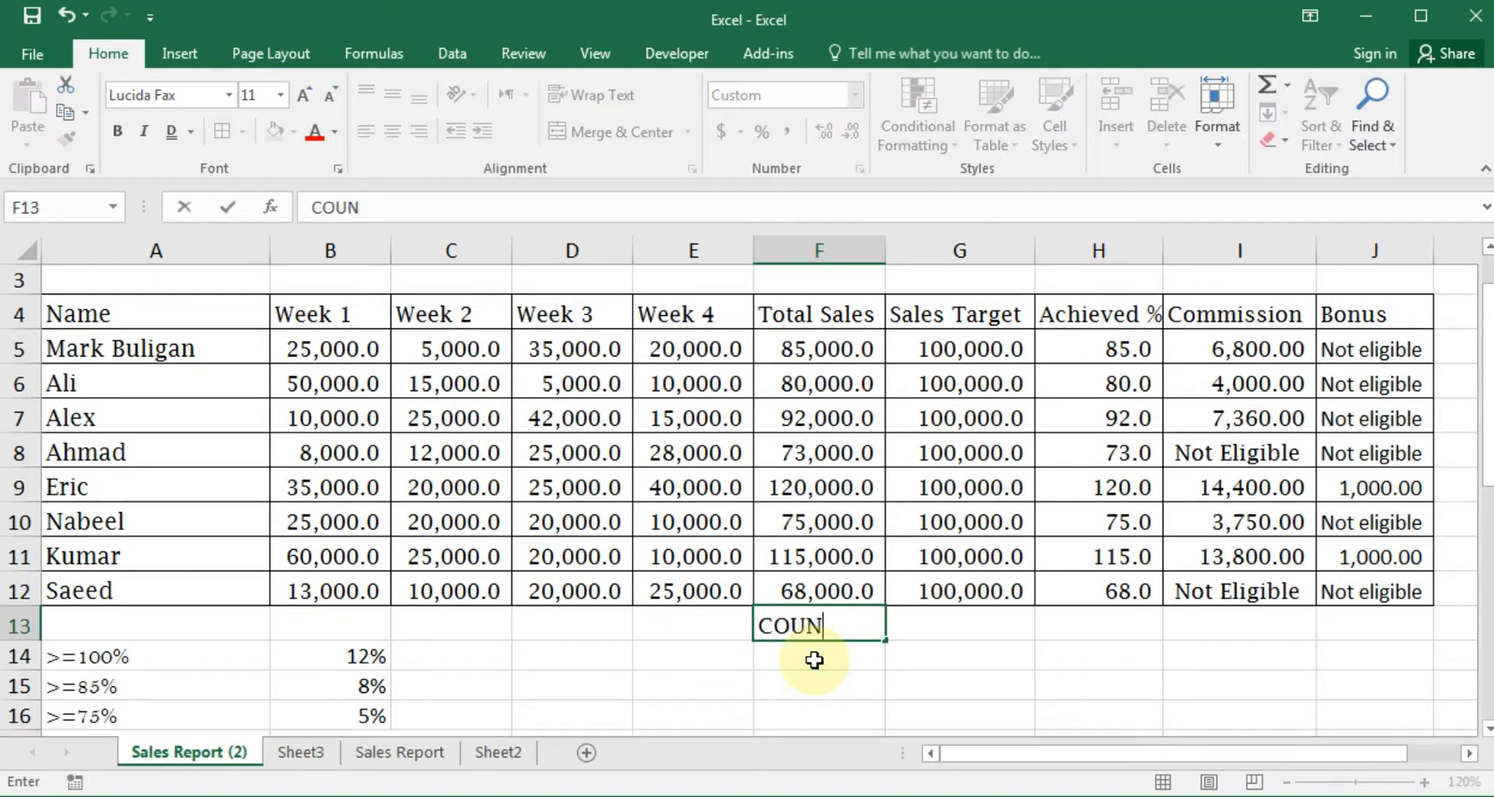
{"action": "type", "text": "TIF"}
{"action": "key", "text": "Return"}
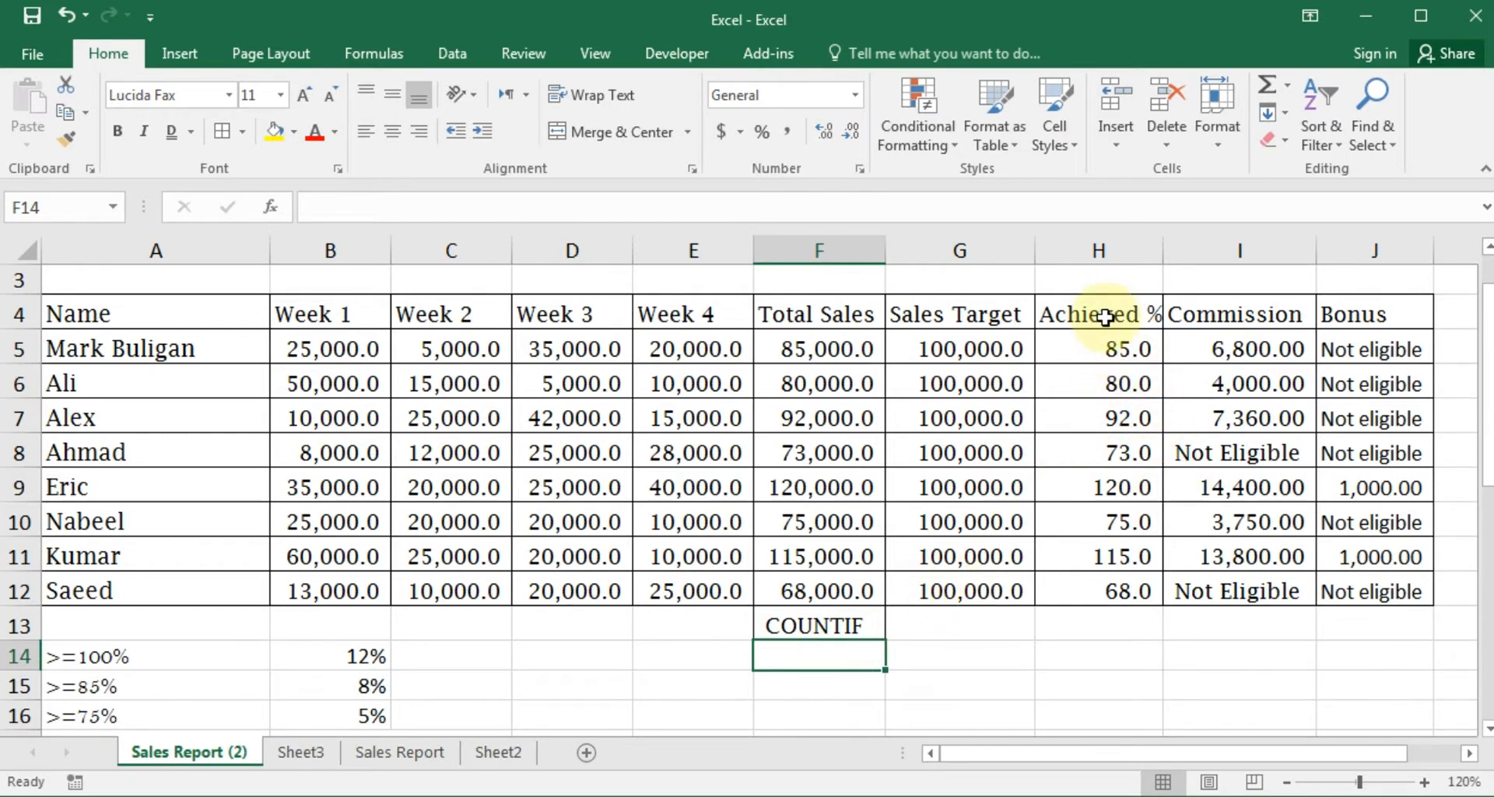
Enter =COUNTIF(H5:H12,">=80") in F14 to count the Achieved % values of at least 80
{"action": "left_click", "coordinate": [1115, 353]}
{"action": "left_click_drag", "start_coordinate": [1116, 352], "coordinate": [1110, 593]}
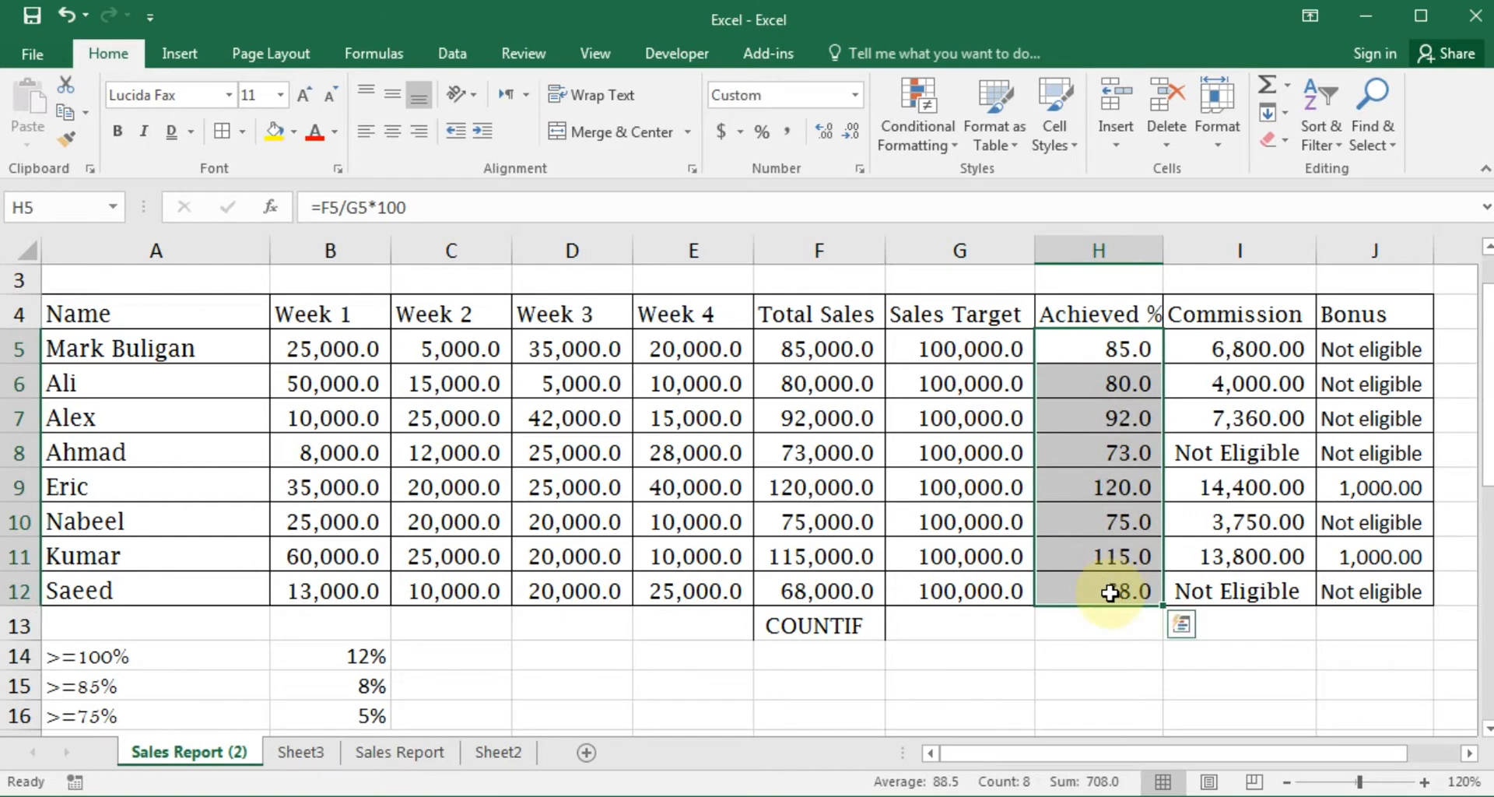
{"action": "left_click", "coordinate": [817, 662]}
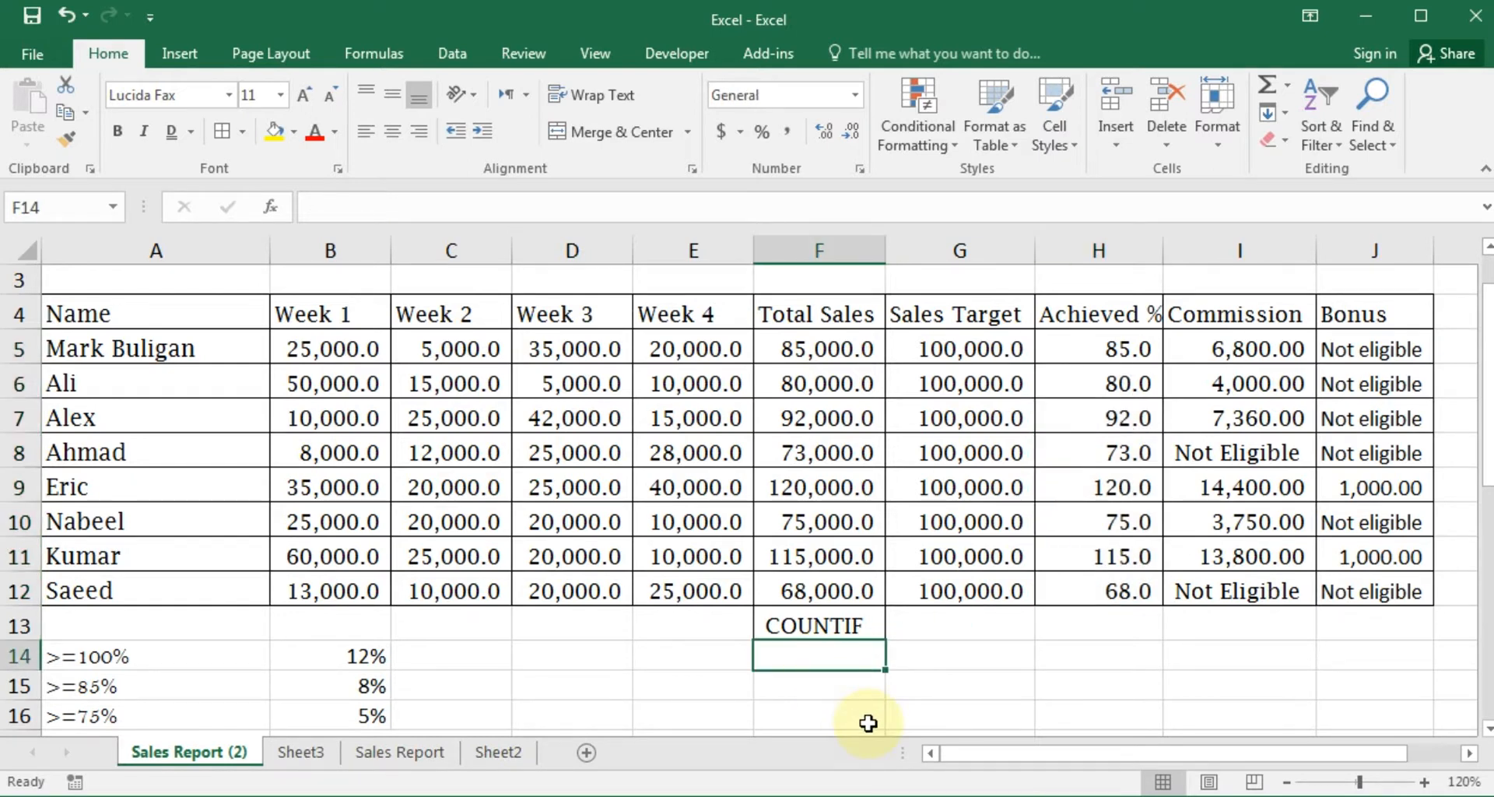
{"action": "type", "text": "="}
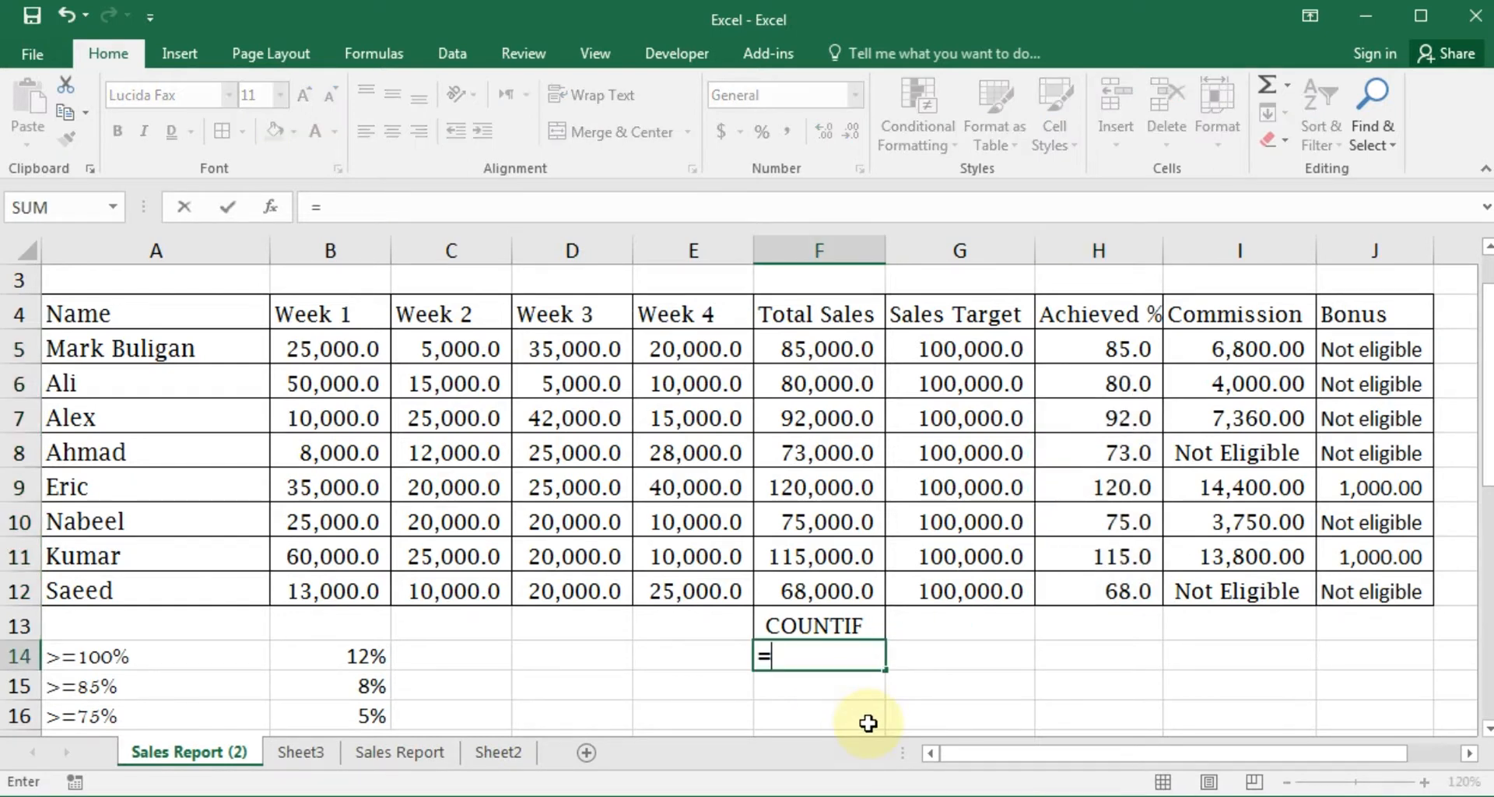
{"action": "type", "text": "COUNT"}
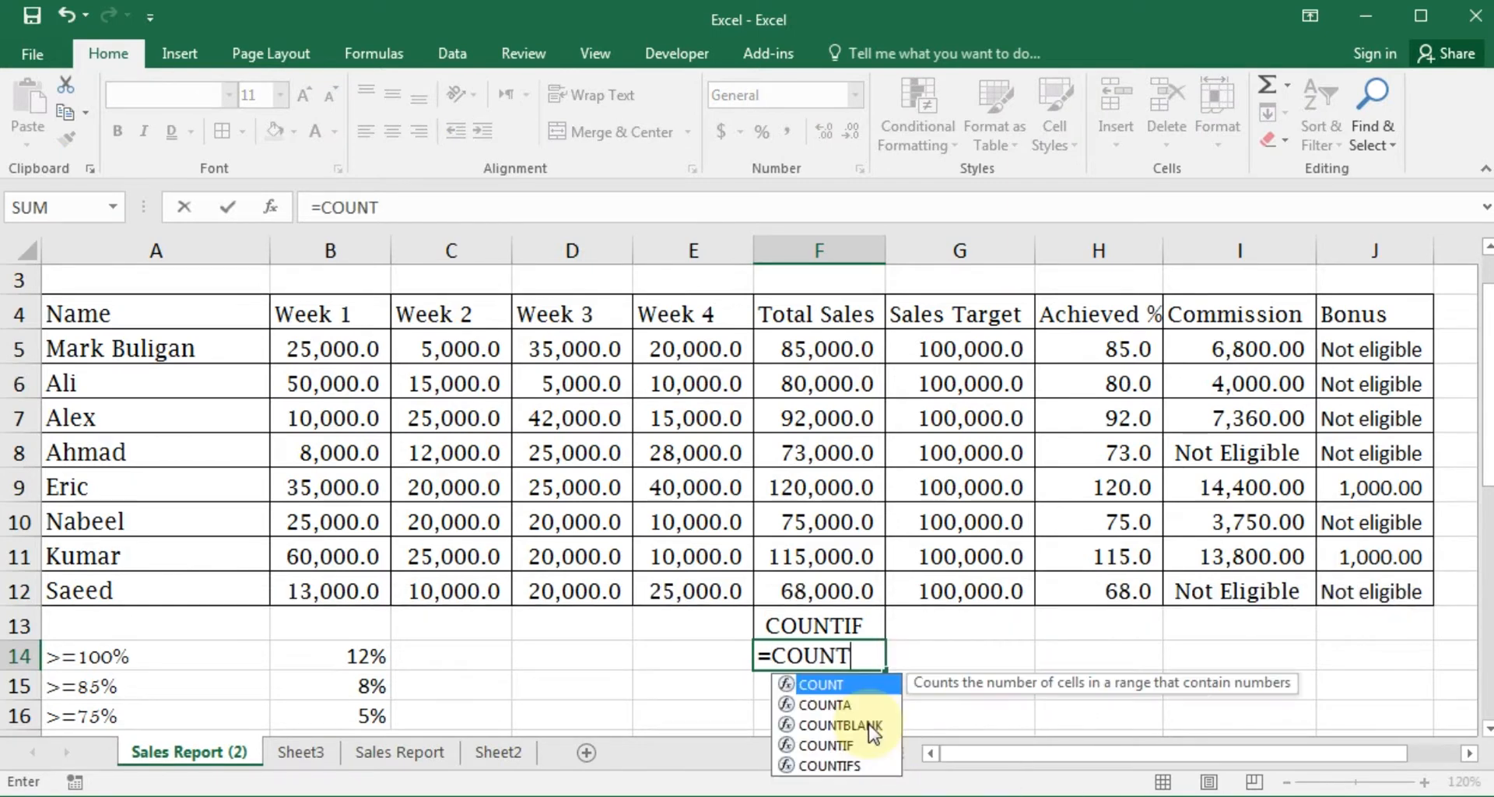
{"action": "type", "text": "IF"}
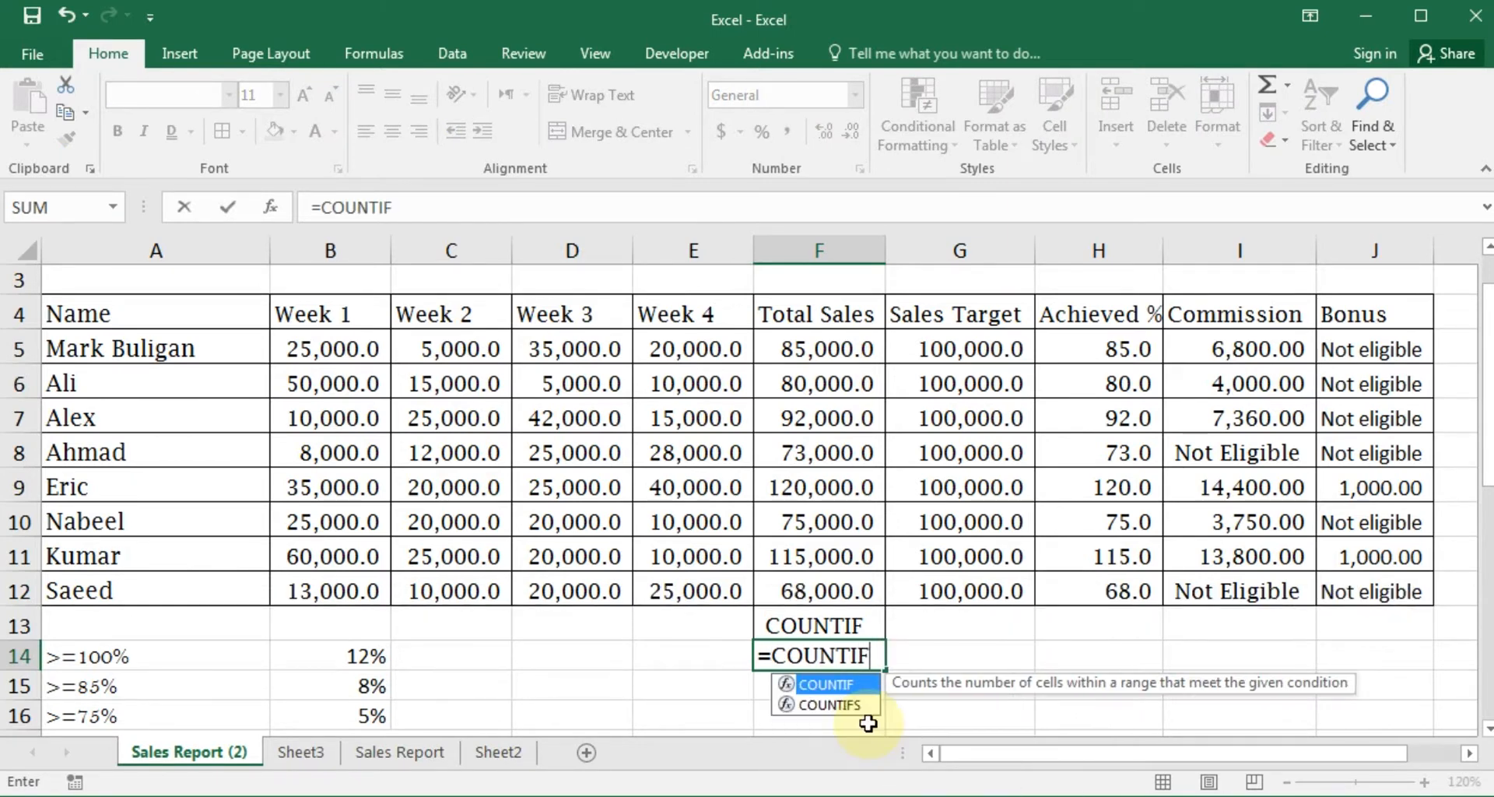
{"action": "type", "text": "("}
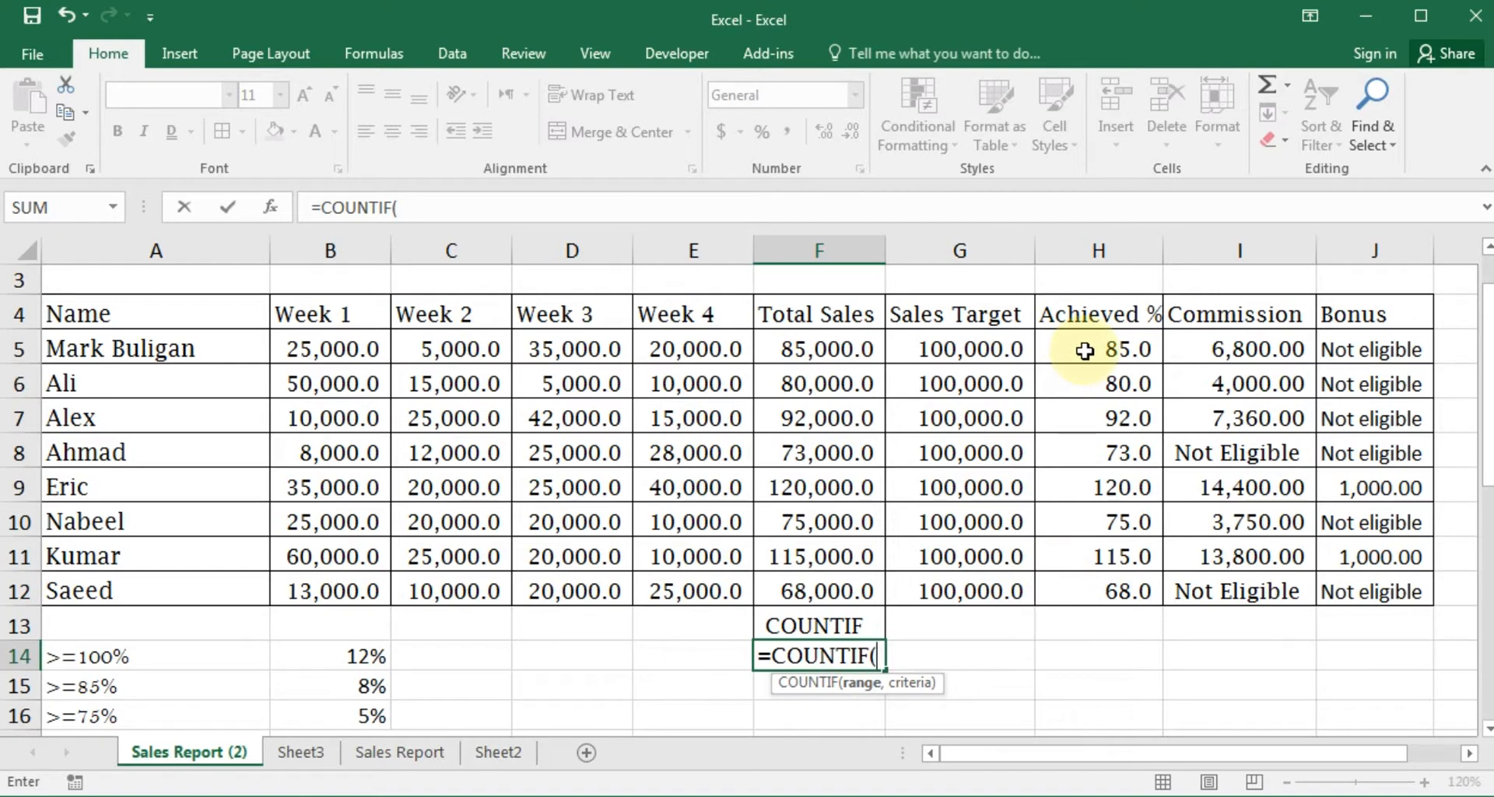
{"action": "left_click_drag", "start_coordinate": [1083, 349], "coordinate": [1095, 579]}
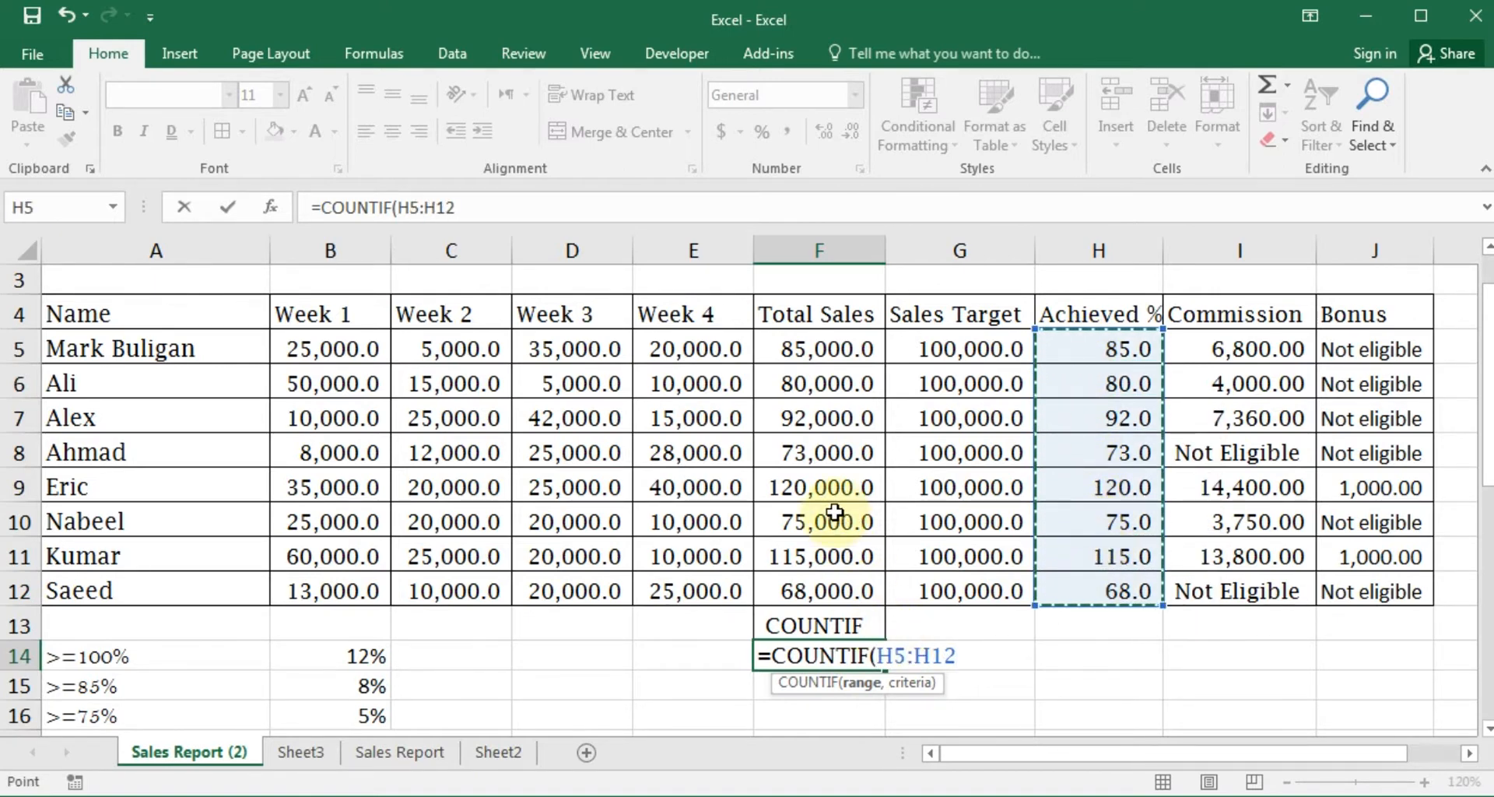
{"action": "type", "text": ","}
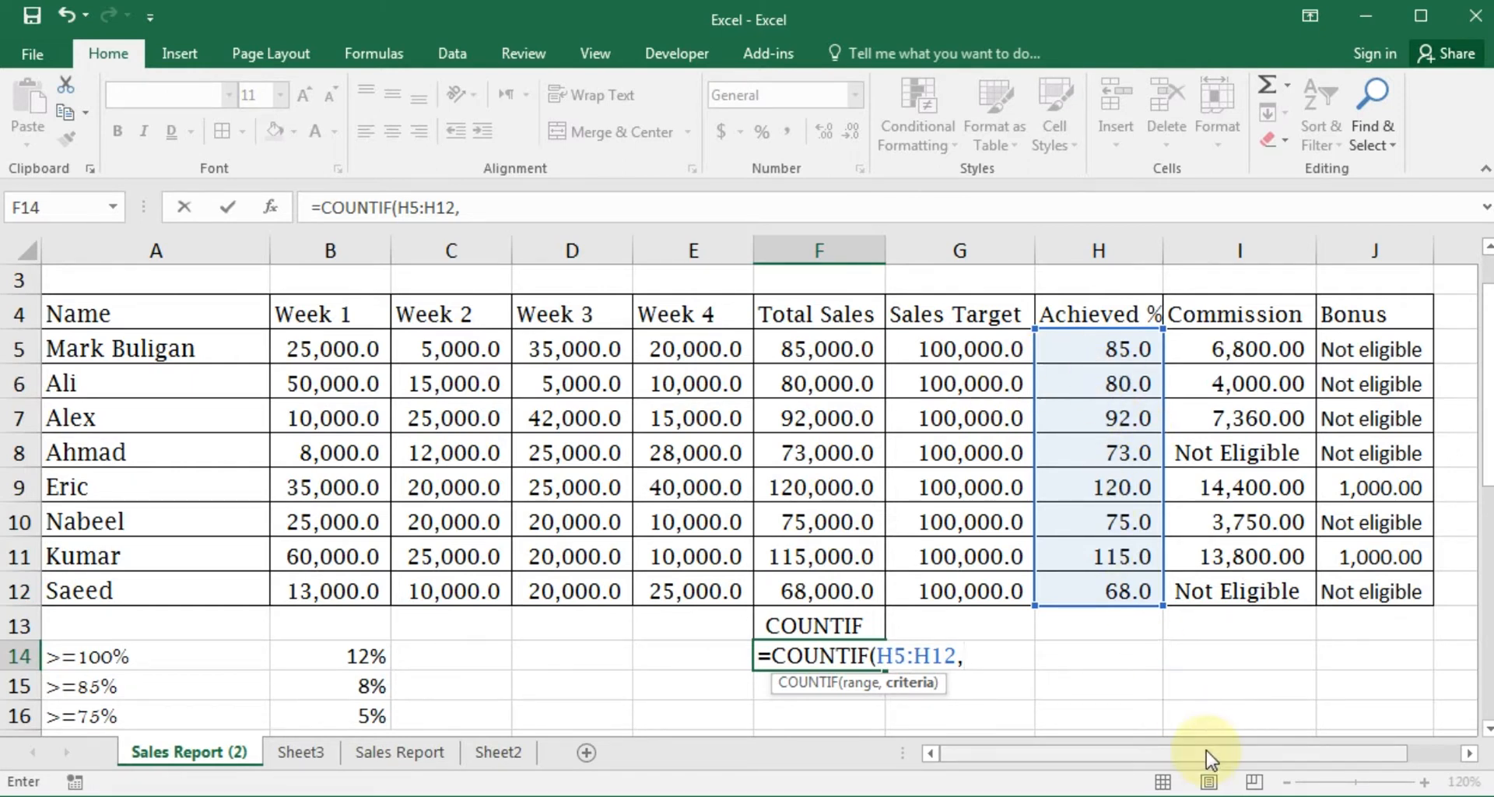
{"action": "type", "text": "\">=80\")"}
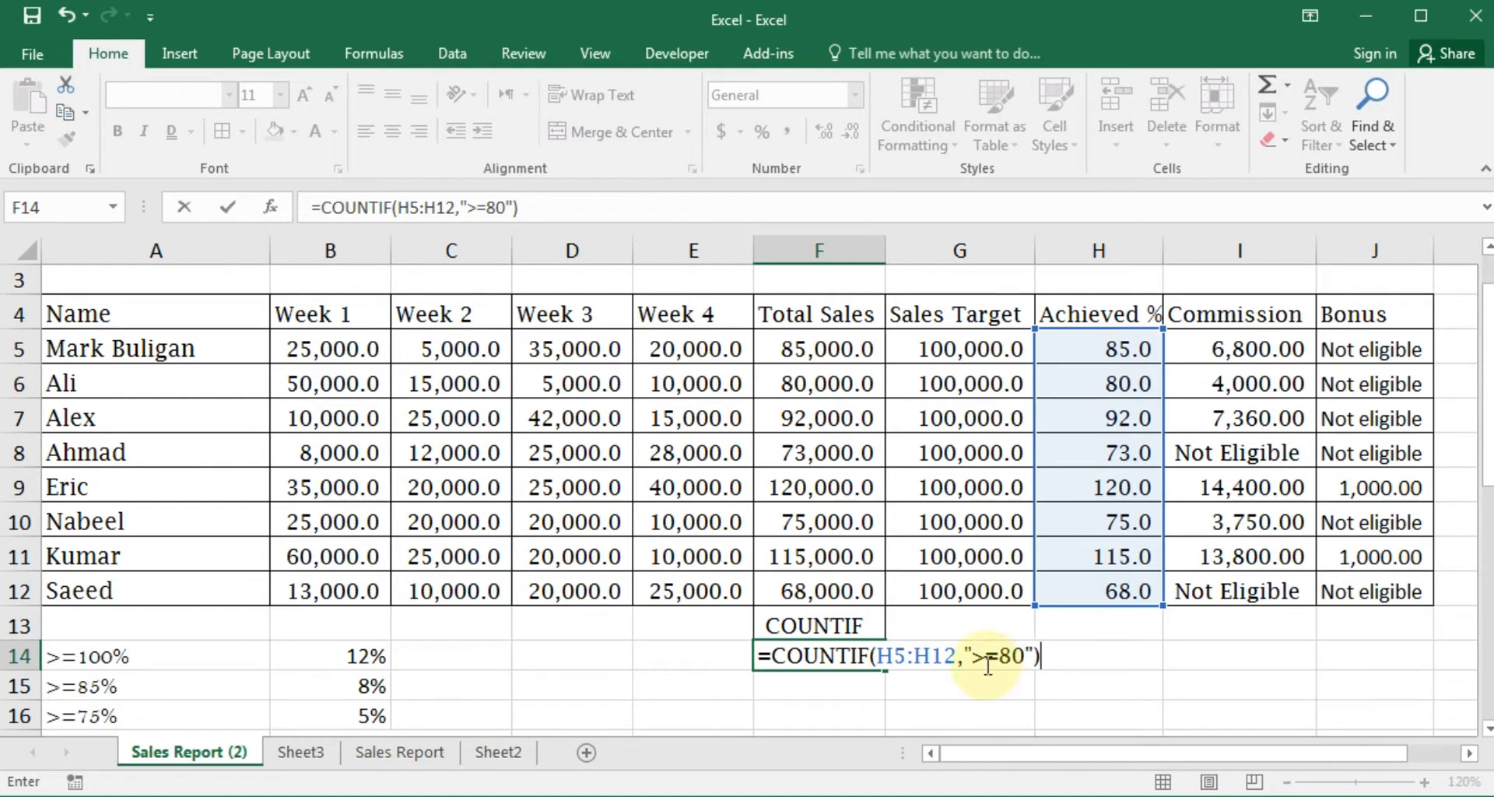
{"action": "key", "text": "Return"}
{"action": "left_click", "coordinate": [823, 657]}
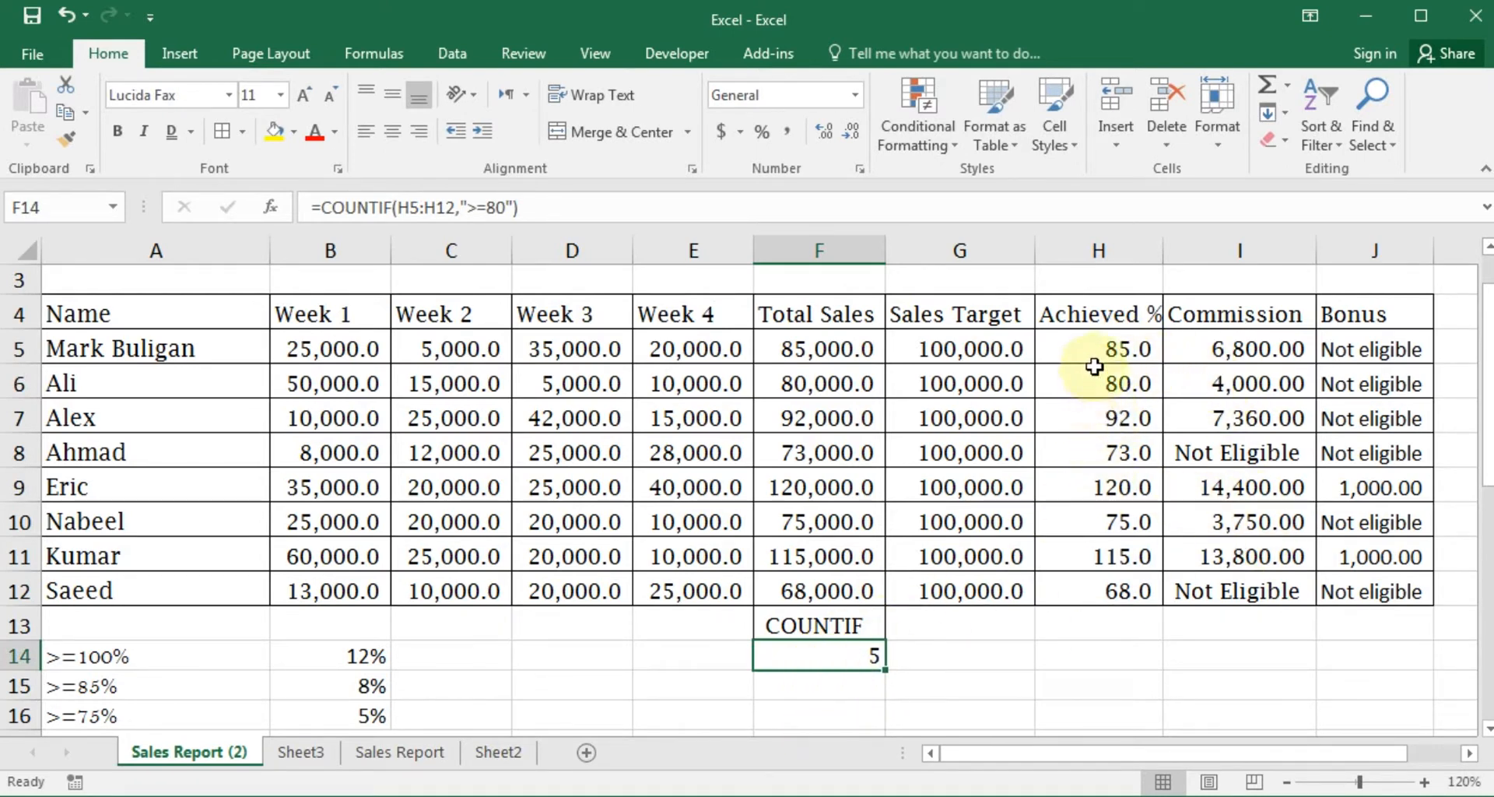
Check the Achieved % cells H5, H6, H7, H9 and H11 against the COUNTIF criterion of at least 80
{"action": "left_click", "coordinate": [1103, 344]}
{"action": "left_click", "coordinate": [1121, 381]}
{"action": "left_click", "coordinate": [1134, 420]}
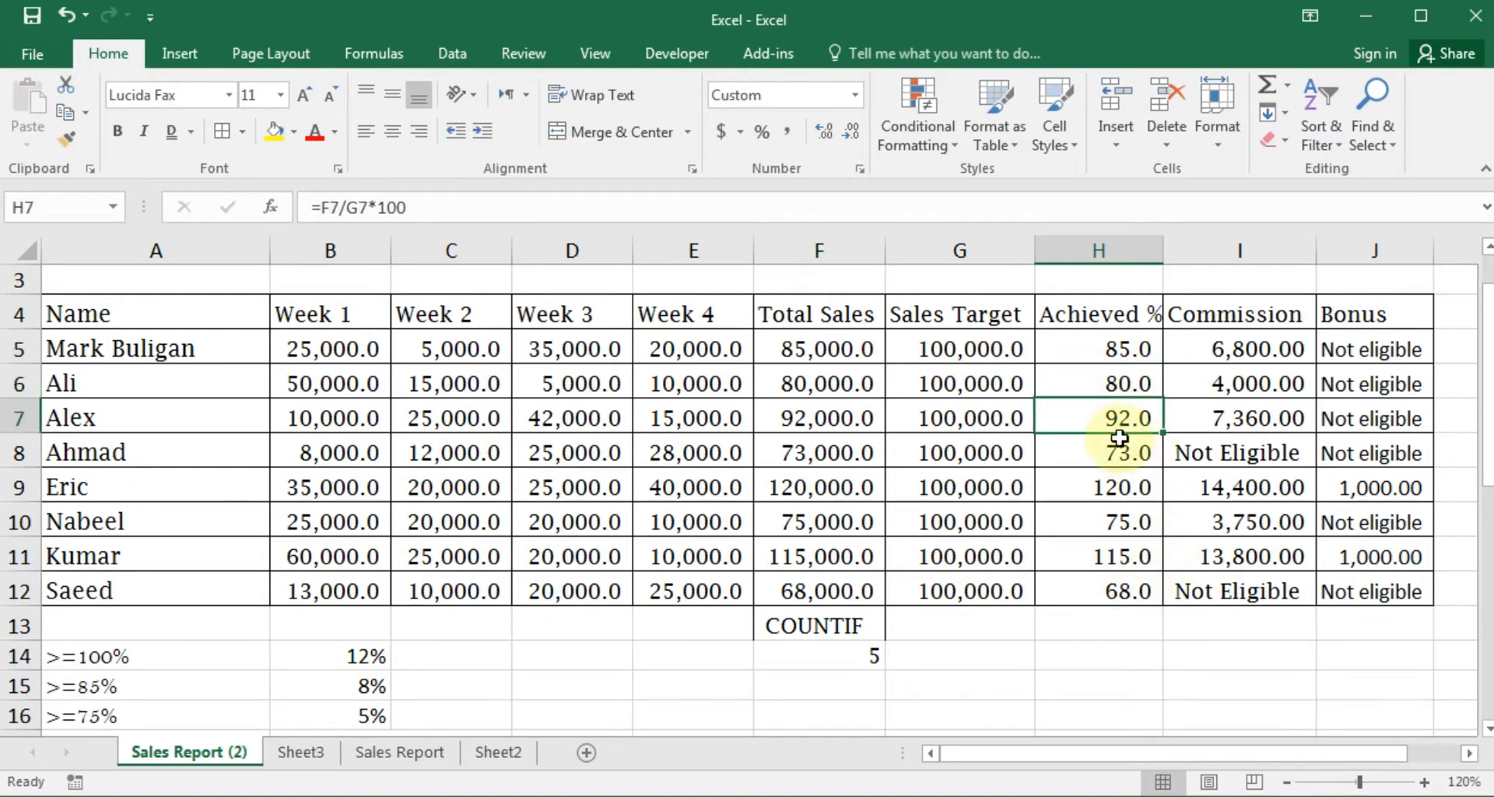
{"action": "left_click", "coordinate": [1117, 348]}
{"action": "left_click", "coordinate": [1144, 391]}
{"action": "left_click", "coordinate": [1133, 418]}
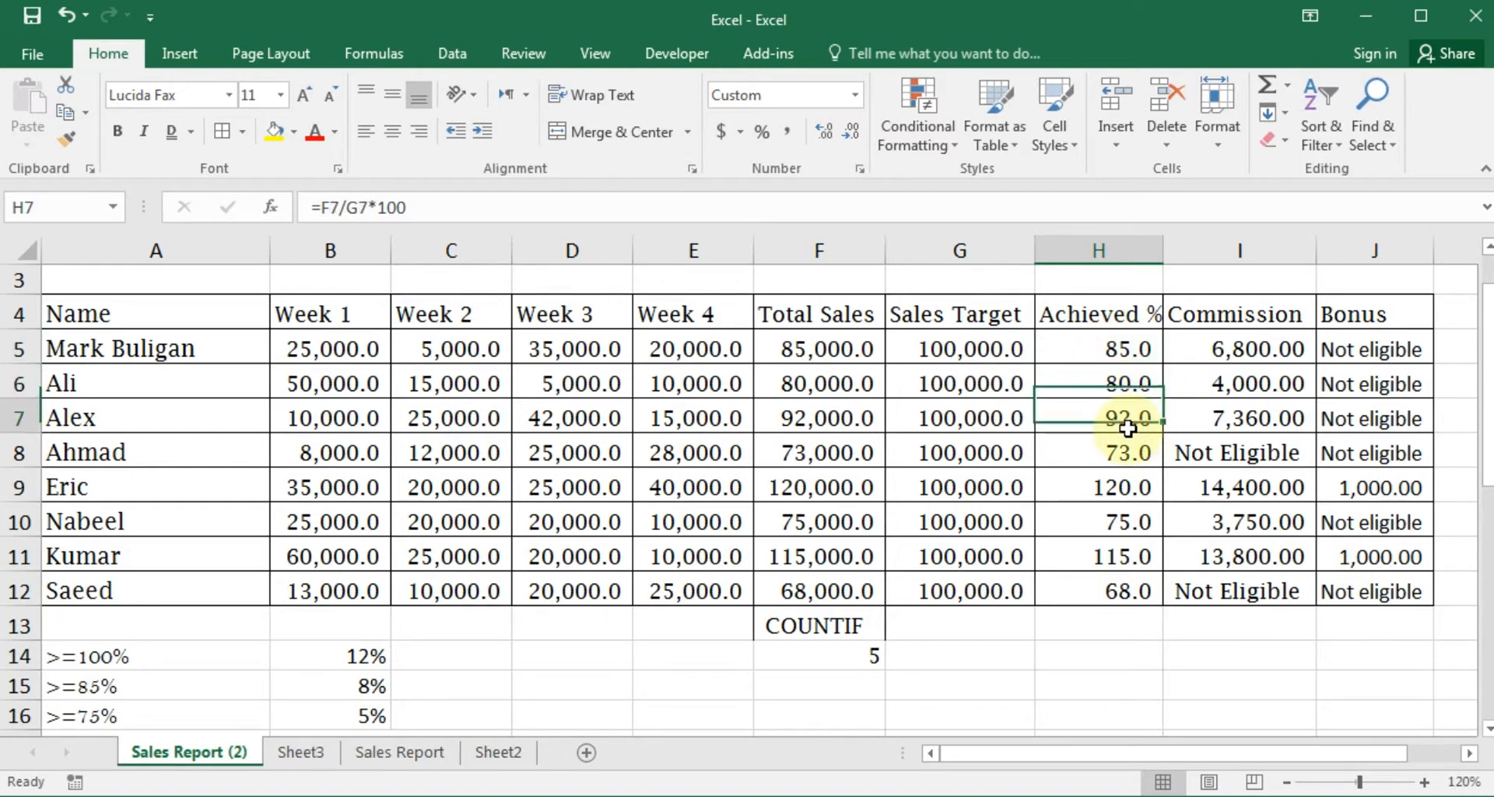
{"action": "left_click", "coordinate": [1128, 487]}
{"action": "left_click", "coordinate": [1138, 560]}
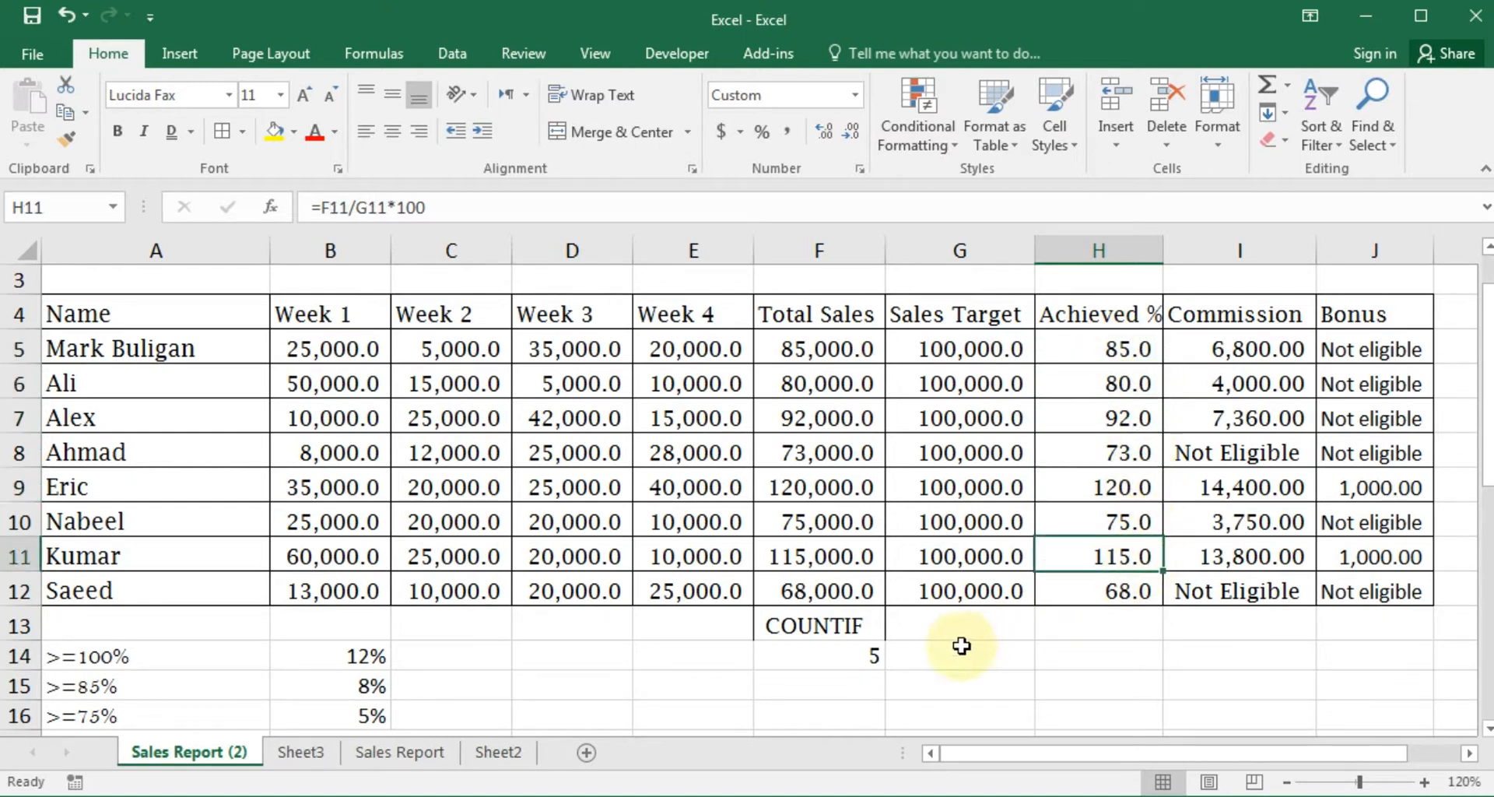
Change the criterion of the COUNTIF formula in F14 to ">80"
{"action": "left_click", "coordinate": [814, 647]}
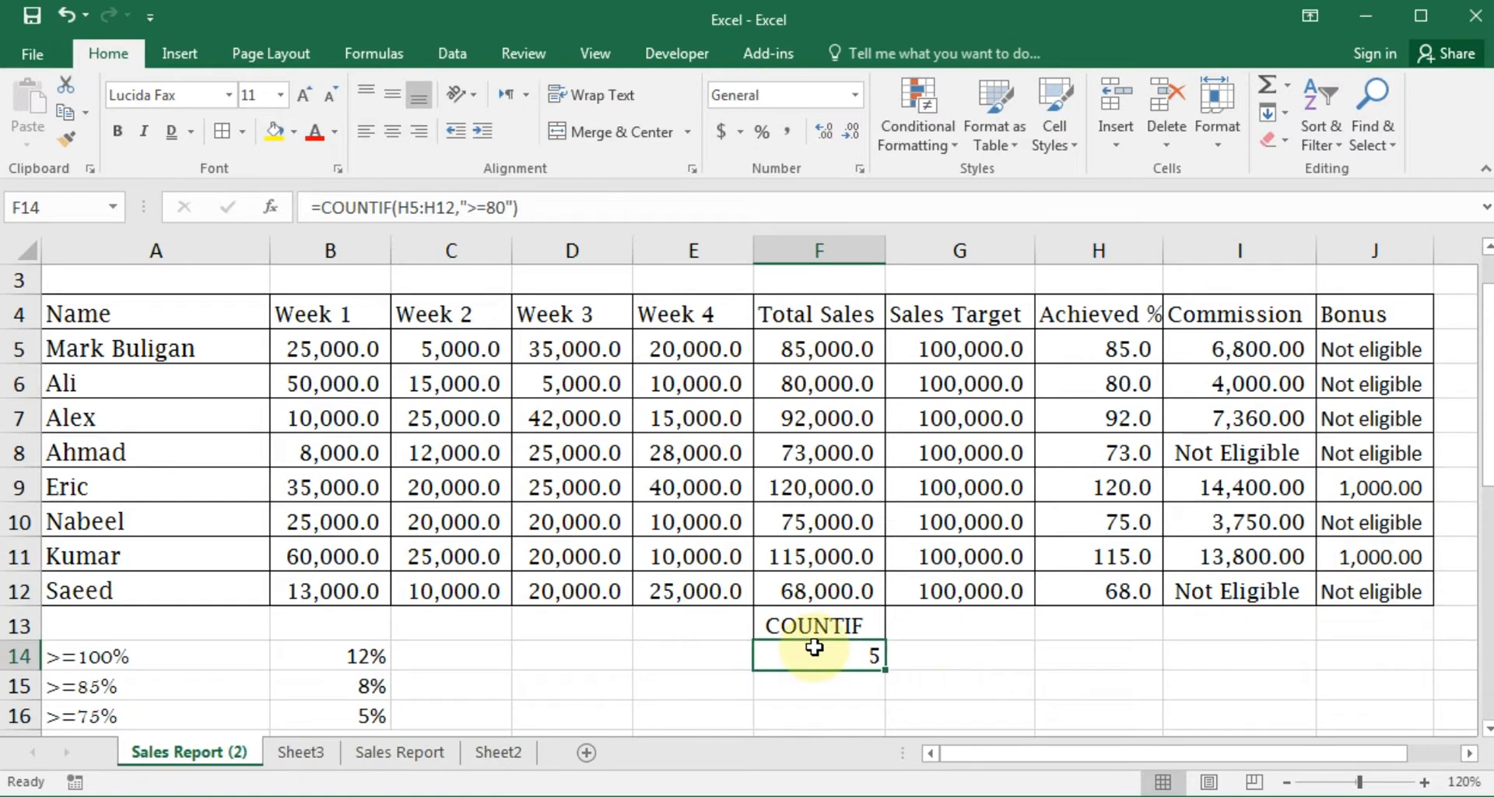
{"action": "double_click", "coordinate": [814, 646]}
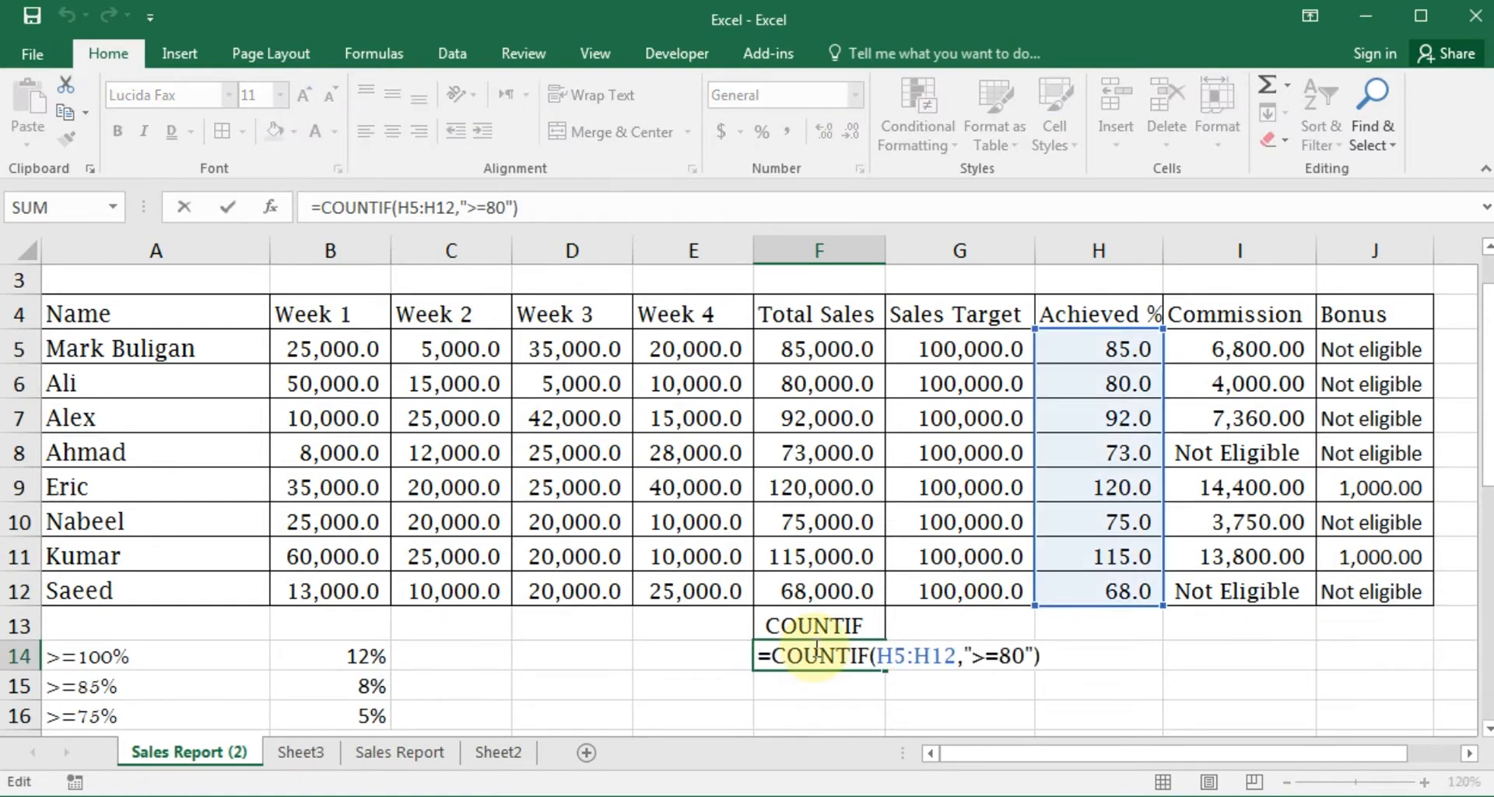
{"action": "key", "text": "Left"}
{"action": "key", "text": "Left"}
{"action": "key", "text": "Left"}
{"action": "key", "text": "Left"}
{"action": "key", "text": "Left"}
{"action": "key", "text": "Delete"}
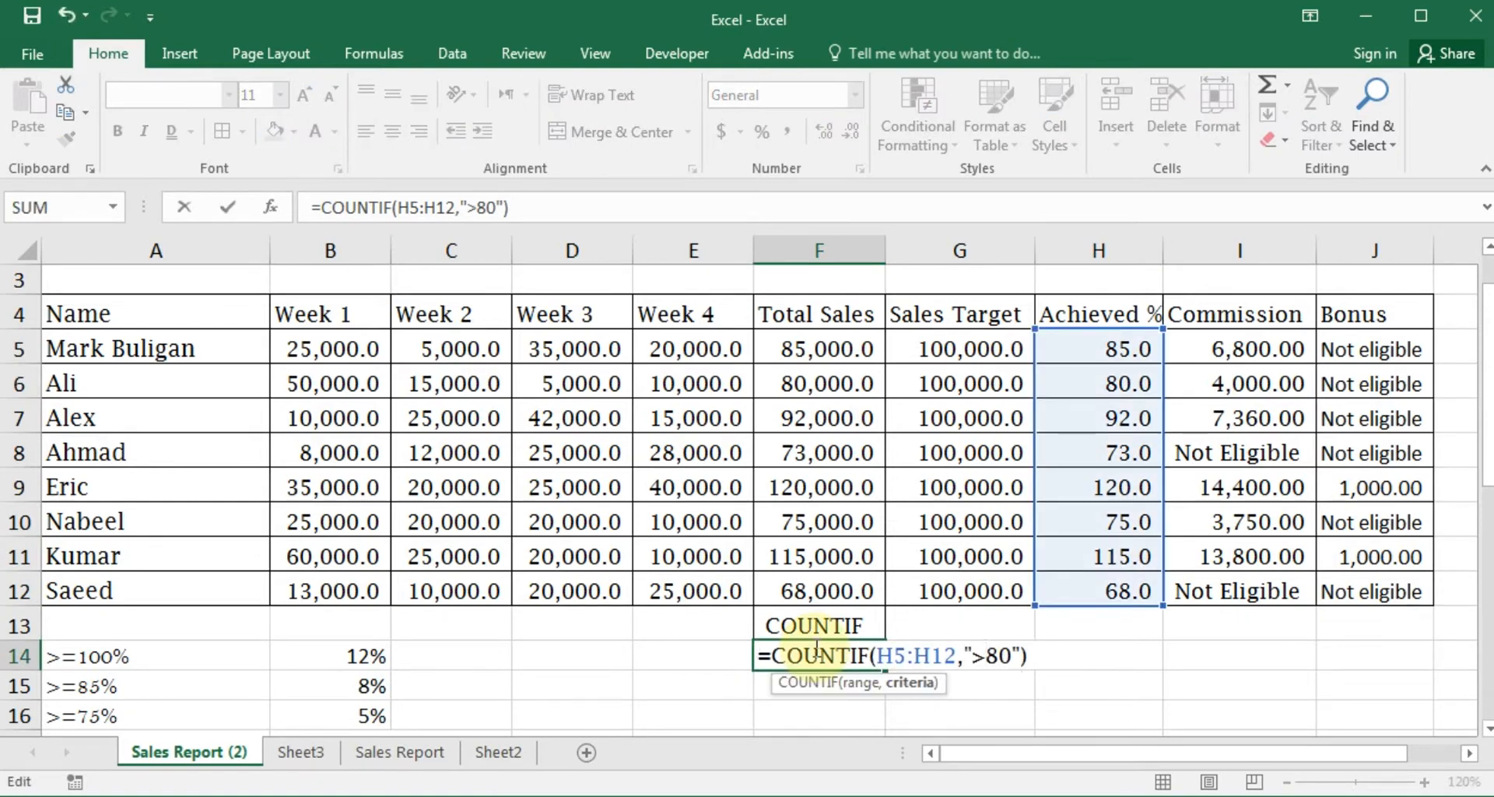
{"action": "key", "text": "Return"}
{"action": "left_click", "coordinate": [814, 647]}
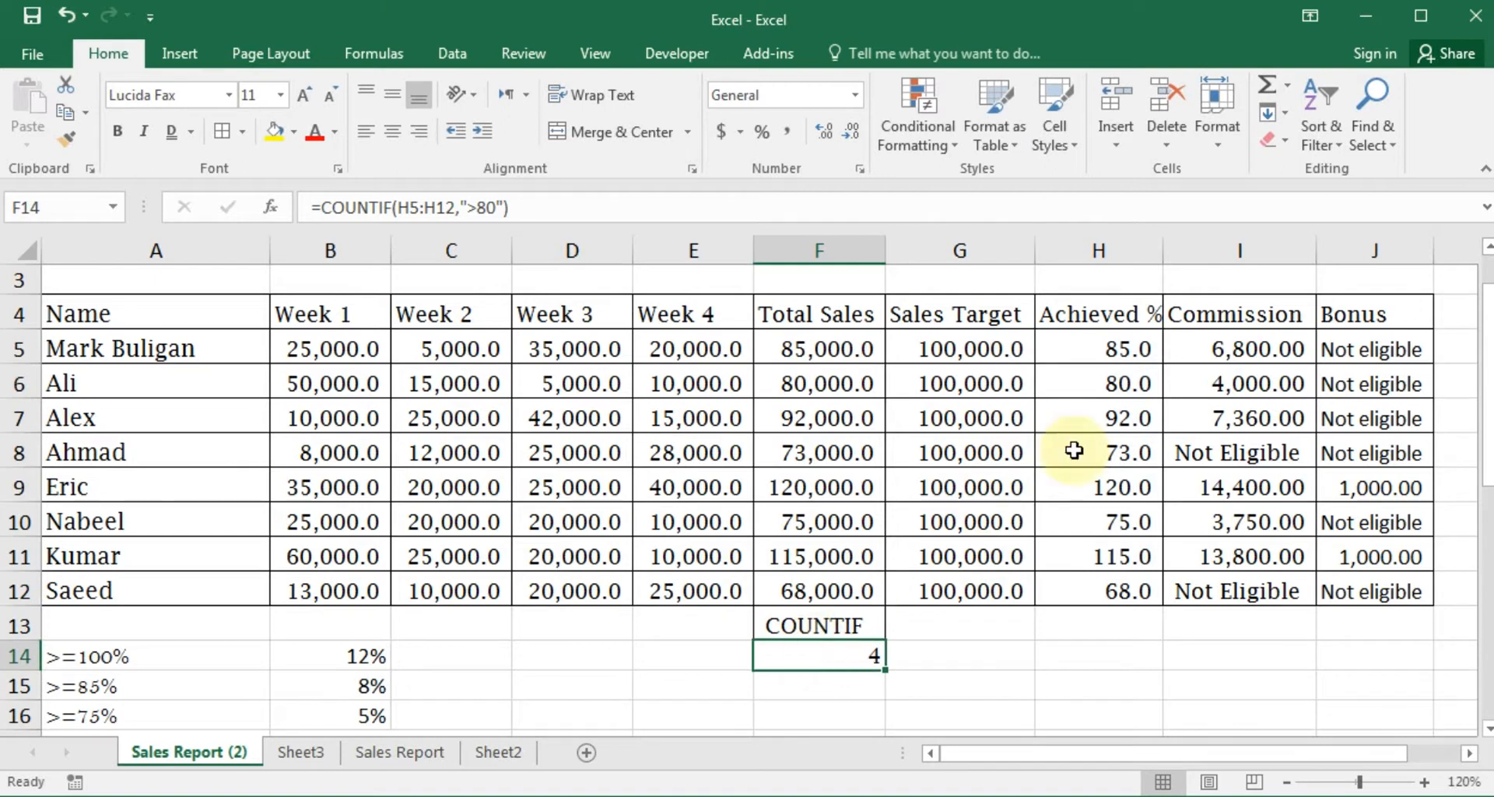
Change the criterion of the COUNTIF formula in F14 to ">=80"
{"action": "left_click", "coordinate": [471, 207]}
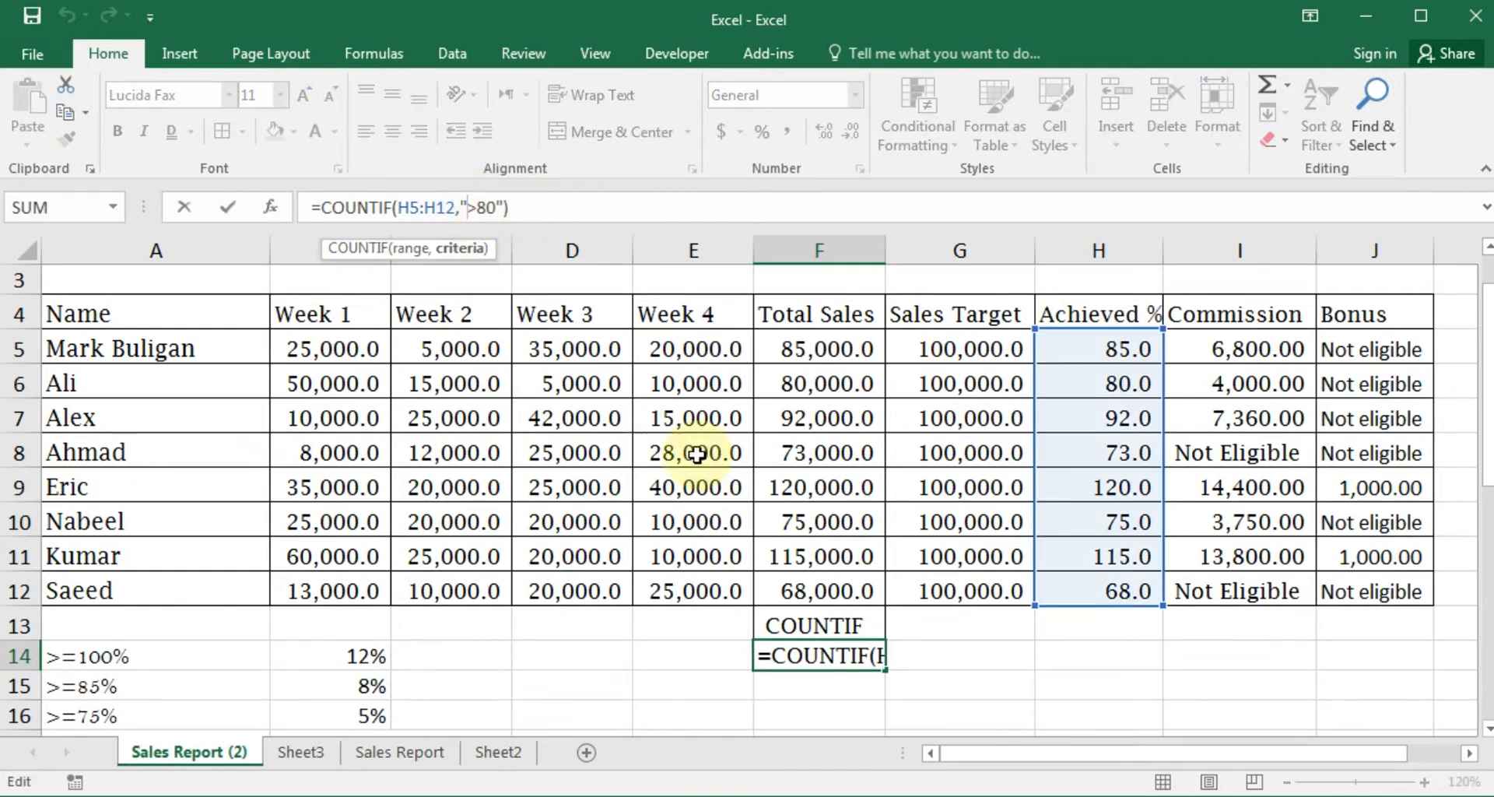
{"action": "key", "text": "Right"}
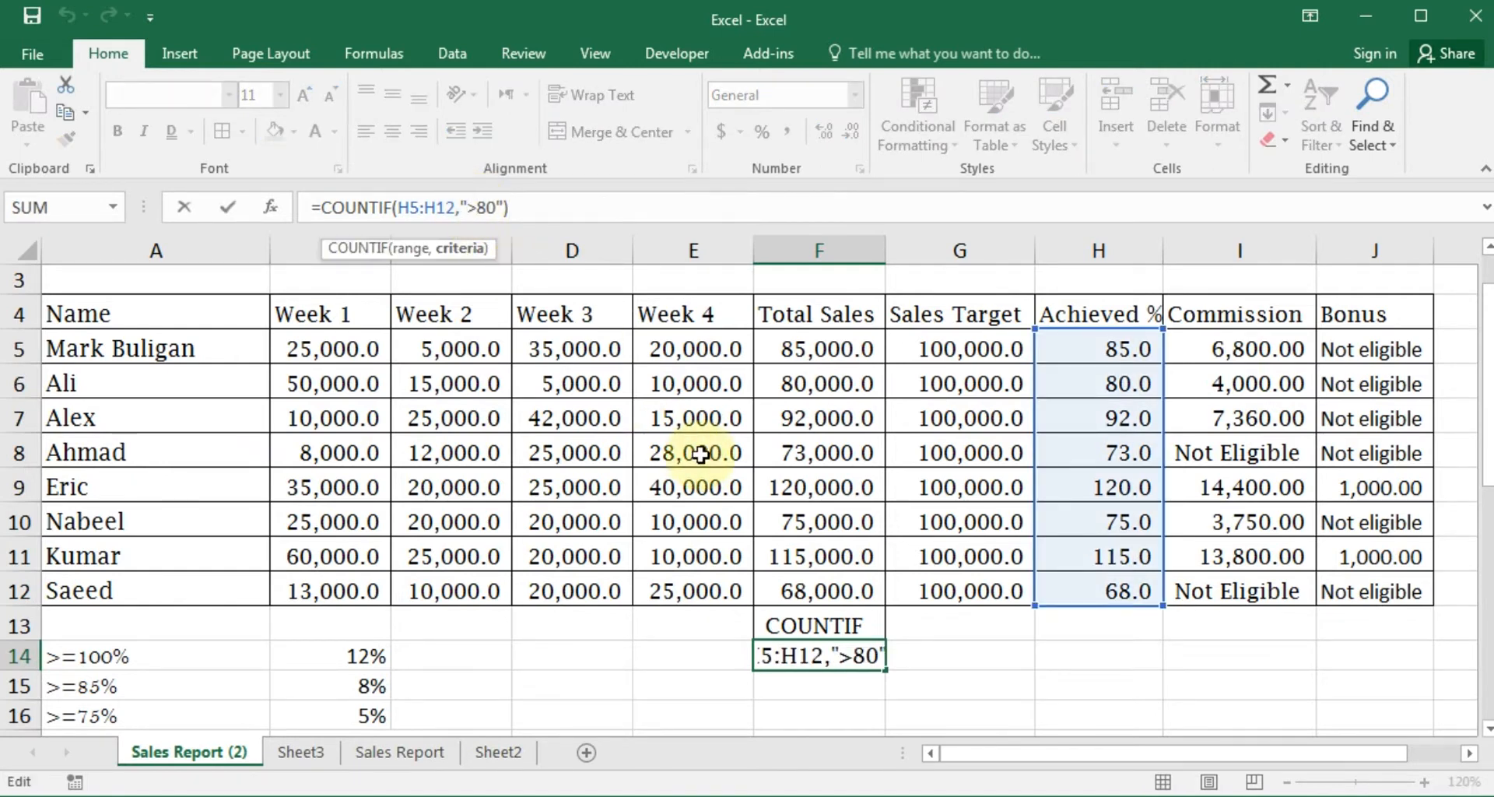
{"action": "type", "text": "="}
{"action": "key", "text": "Return"}
{"action": "key", "text": "Up"}
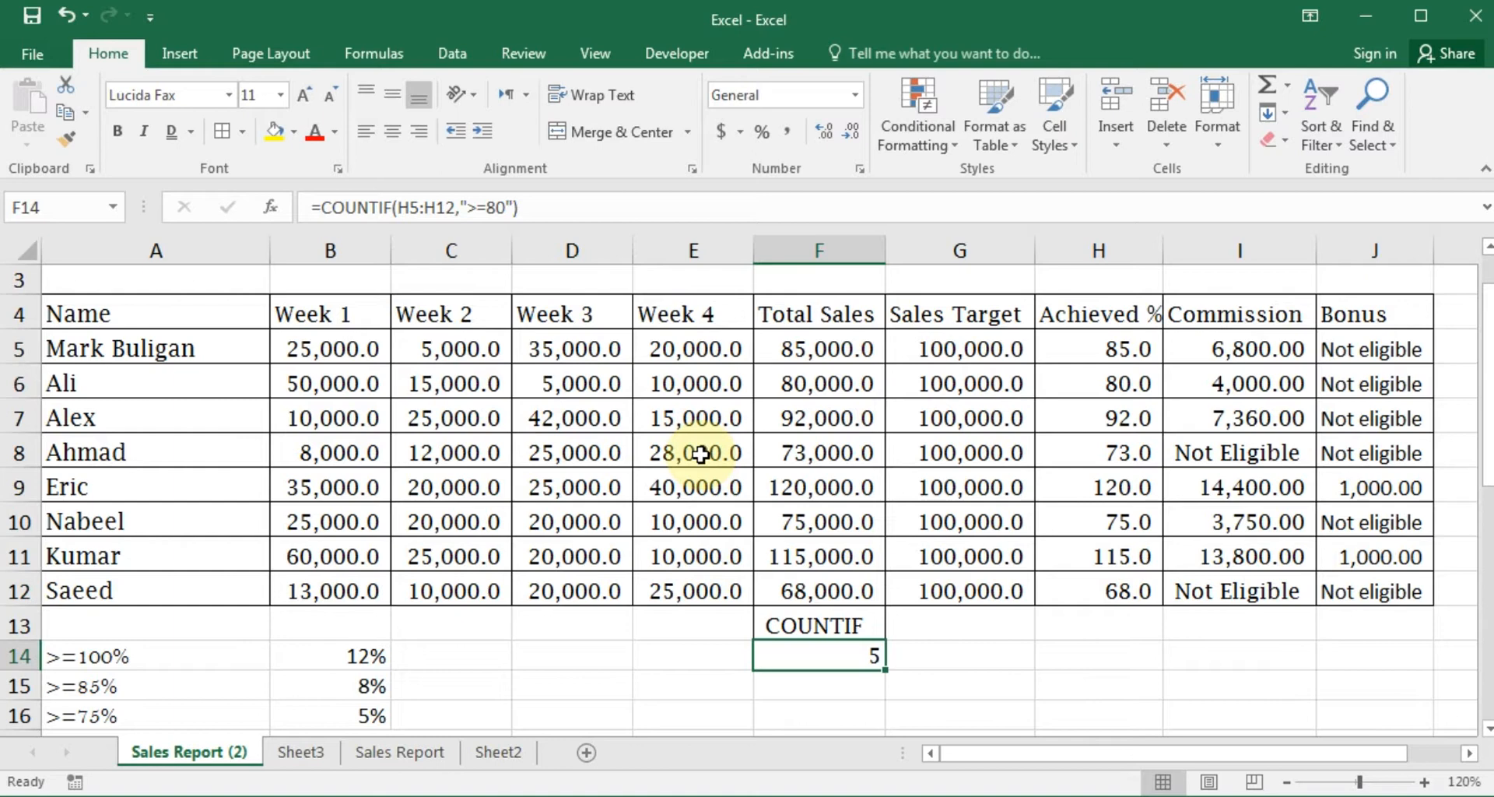
{"action": "left_click", "coordinate": [858, 686]}
{"action": "left_click", "coordinate": [854, 653]}
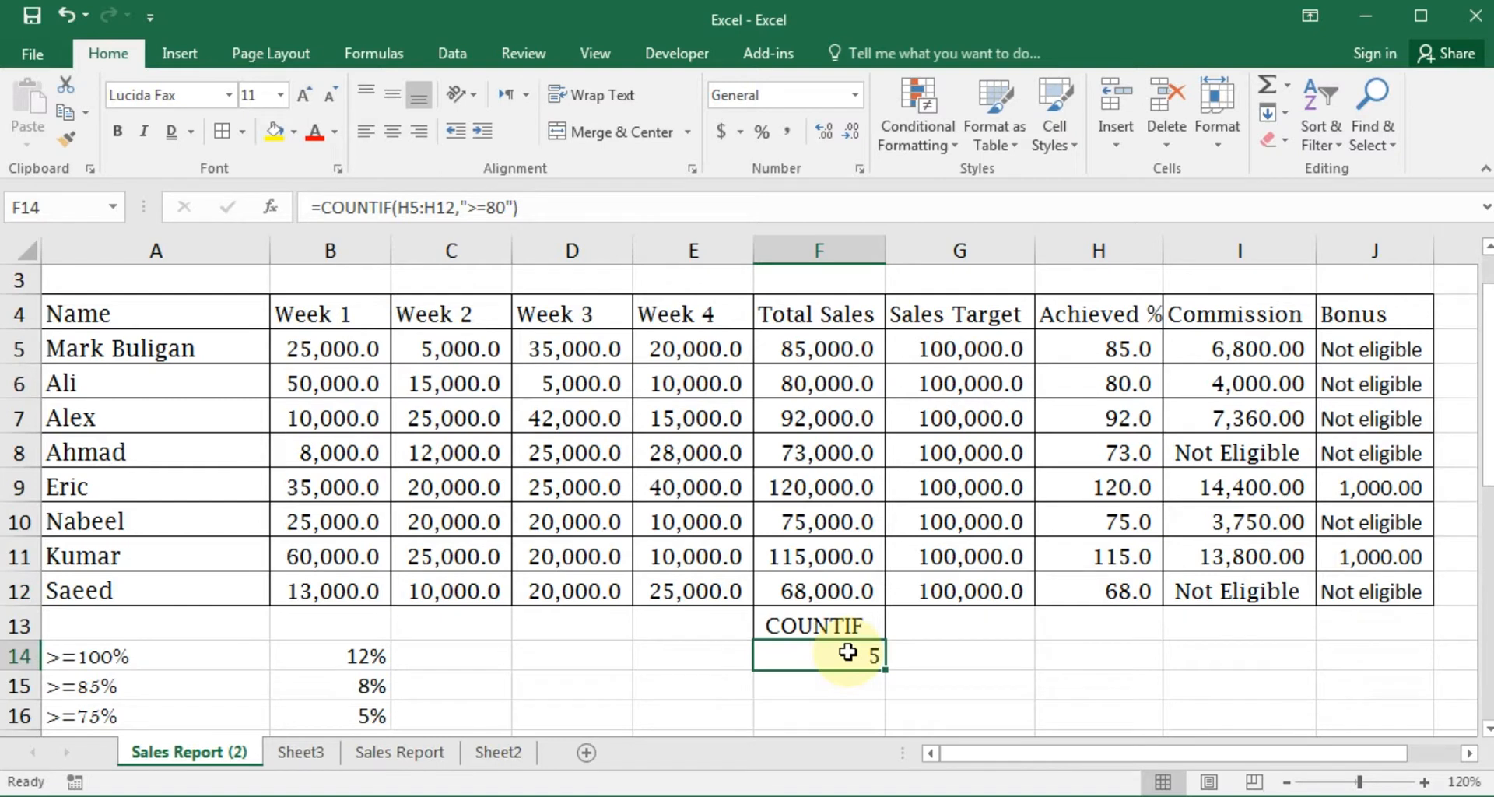
{"action": "left_click", "coordinate": [829, 677]}
{"action": "left_click", "coordinate": [970, 652]}
{"action": "left_click", "coordinate": [804, 661]}
{"action": "left_click", "coordinate": [800, 675]}
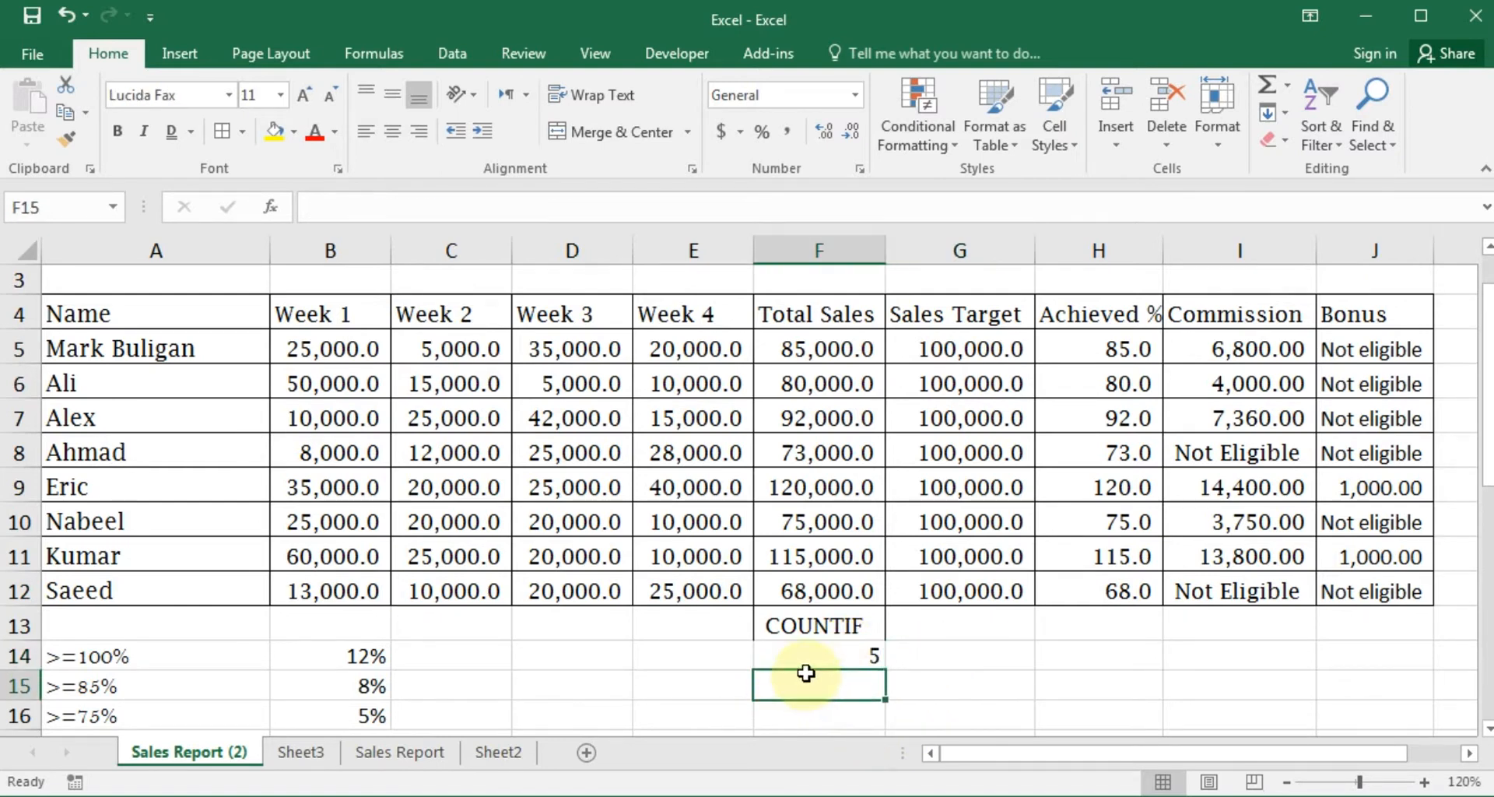
{"action": "left_click", "coordinate": [808, 657]}
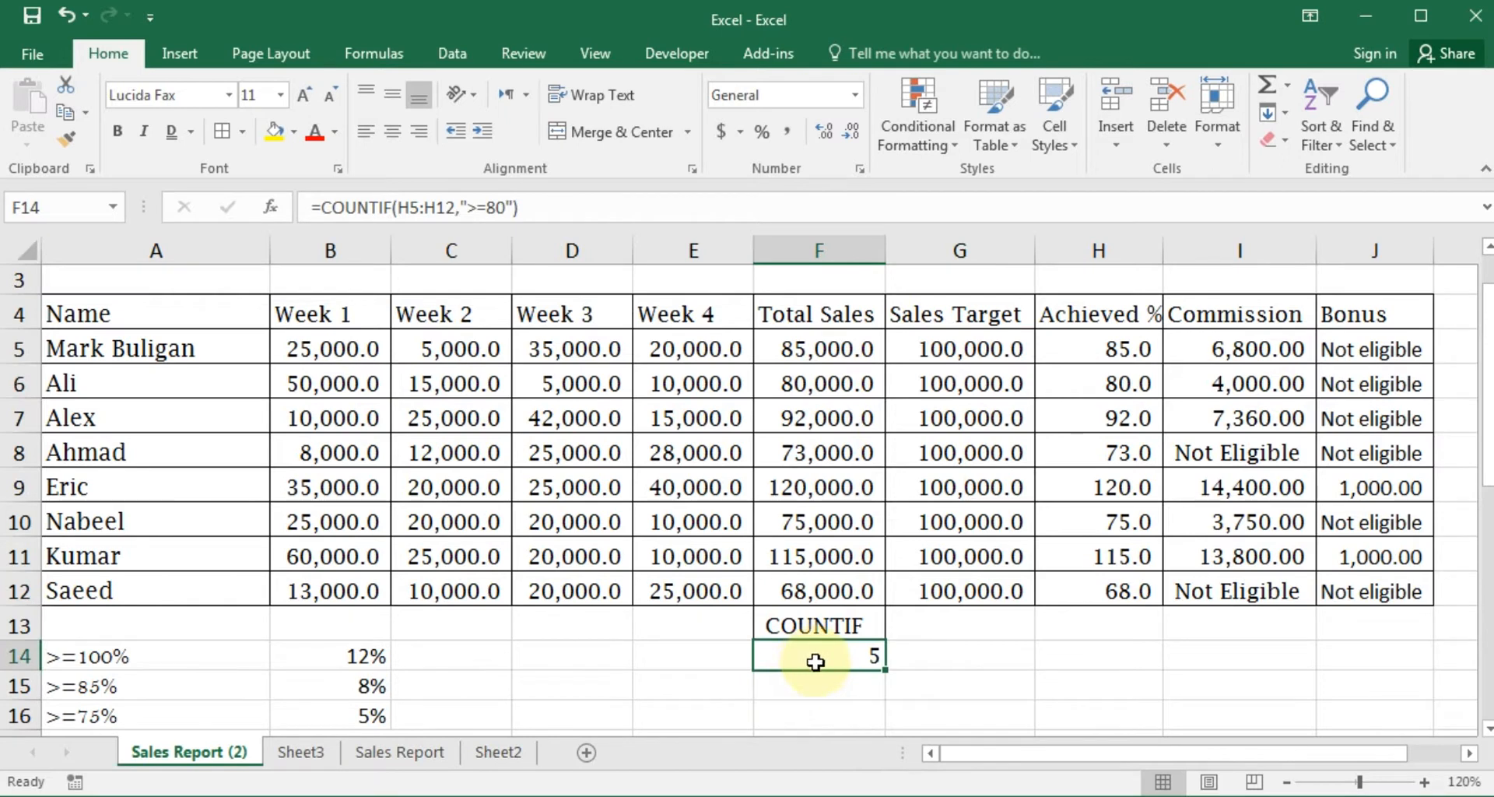
{"action": "left_click", "coordinate": [833, 675]}
{"action": "left_click", "coordinate": [836, 653]}
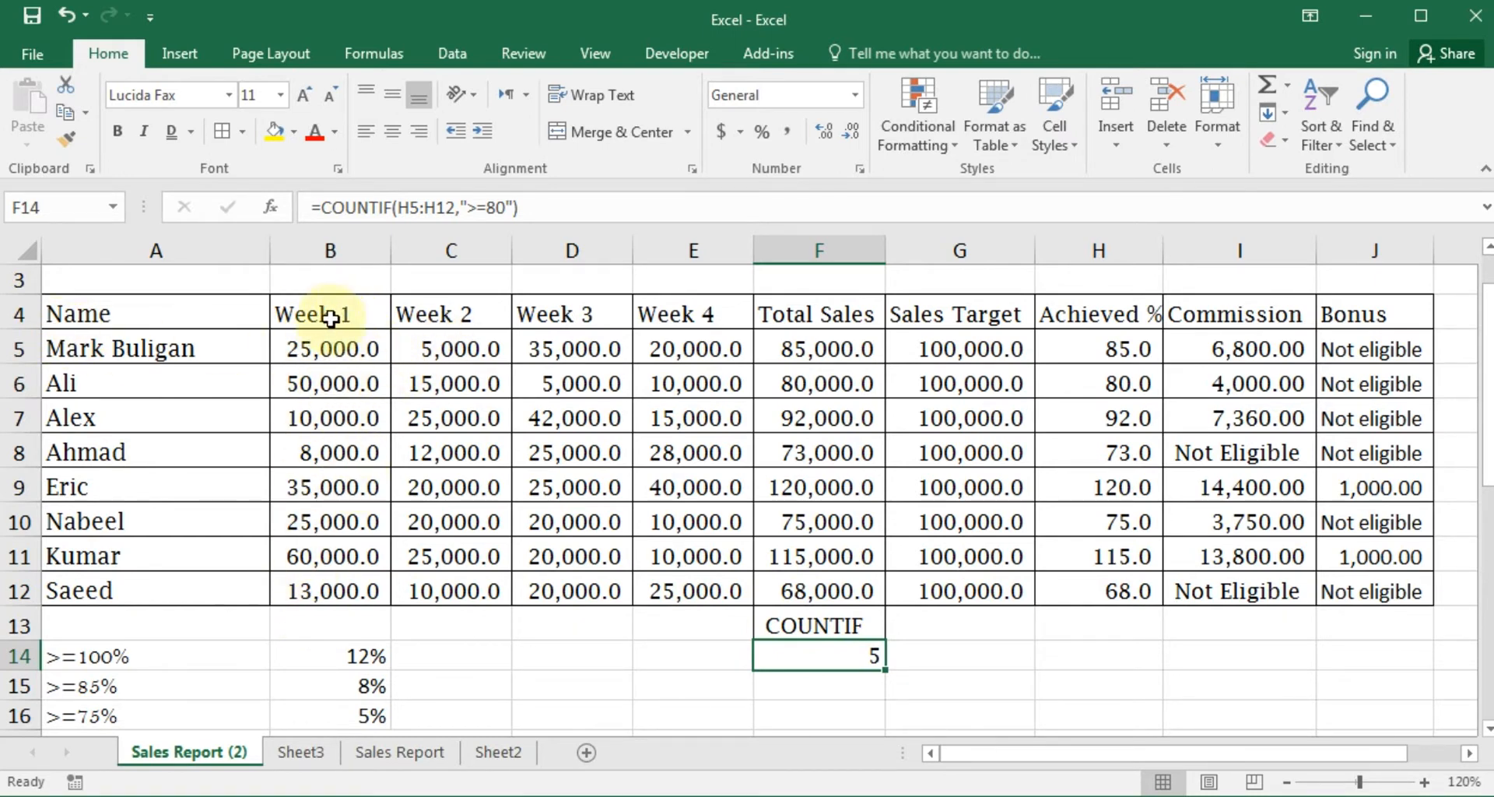
Insert blank cells at B4:B12, shifting the existing cells right, and enter the header Duty in B4
{"action": "left_click_drag", "start_coordinate": [330, 310], "coordinate": [329, 587]}
{"action": "key", "text": "ctrl+shift+plus"}
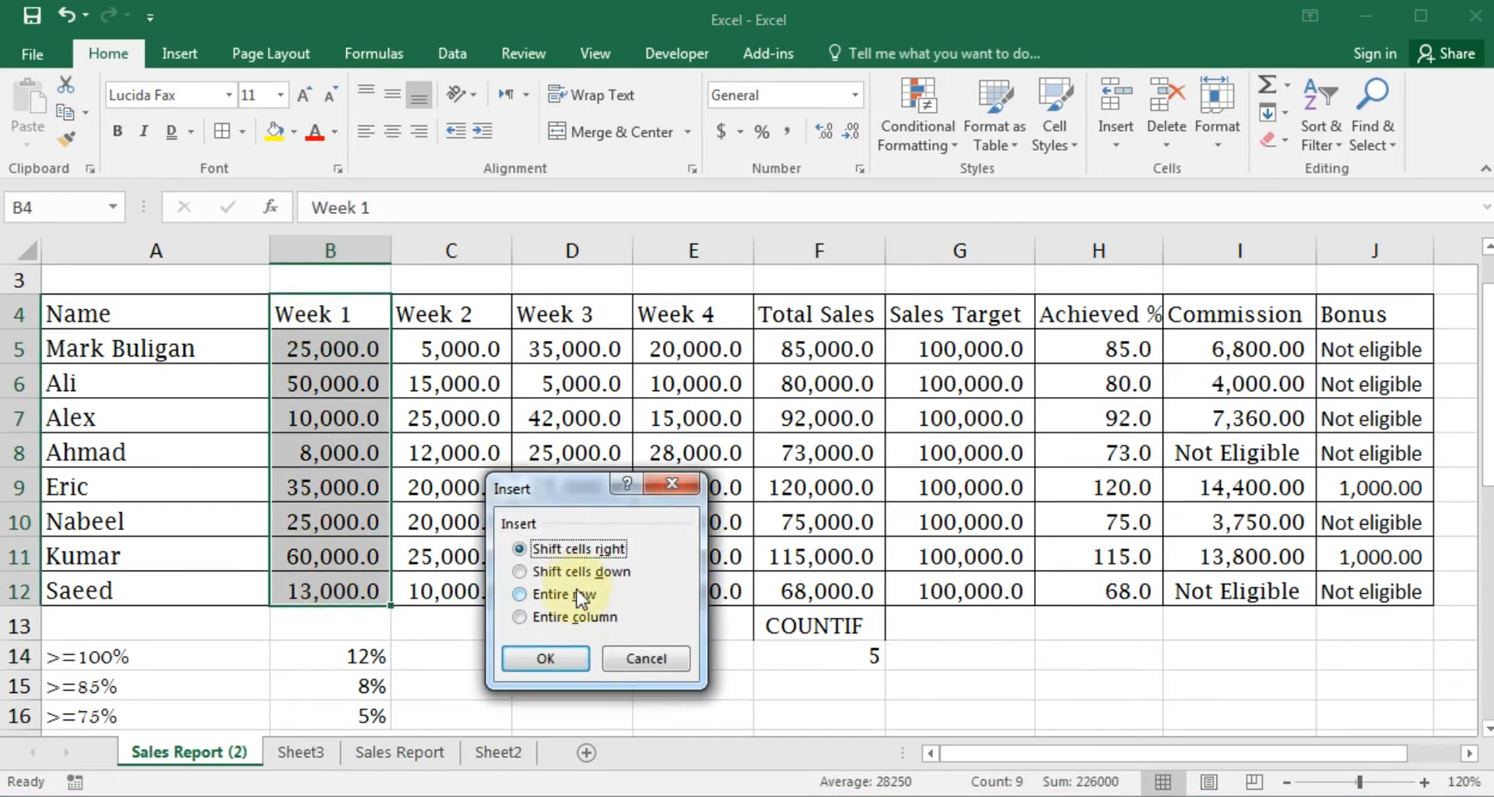
{"action": "key", "text": "Return"}
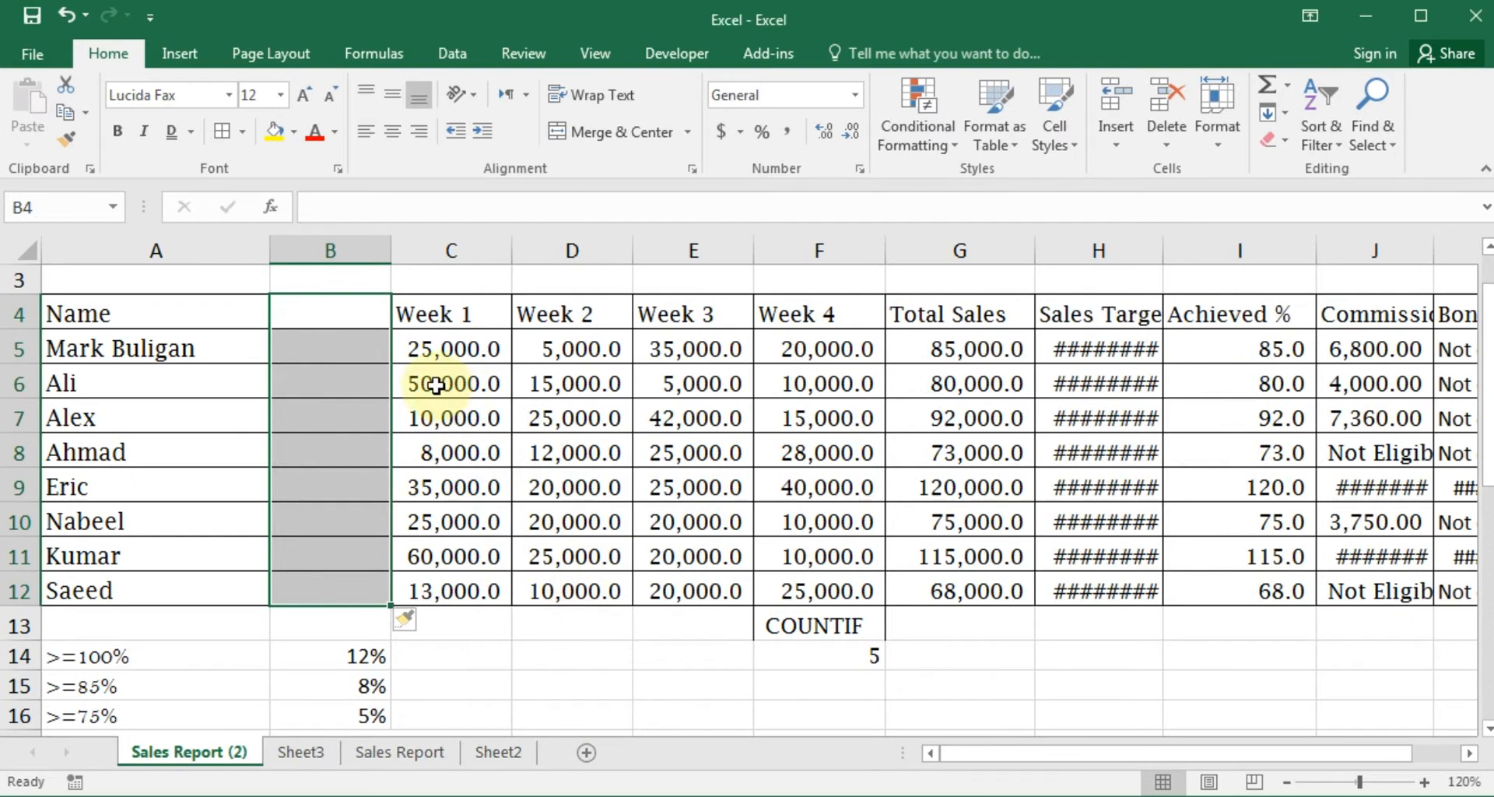
{"action": "left_click", "coordinate": [374, 352]}
{"action": "left_click", "coordinate": [311, 305]}
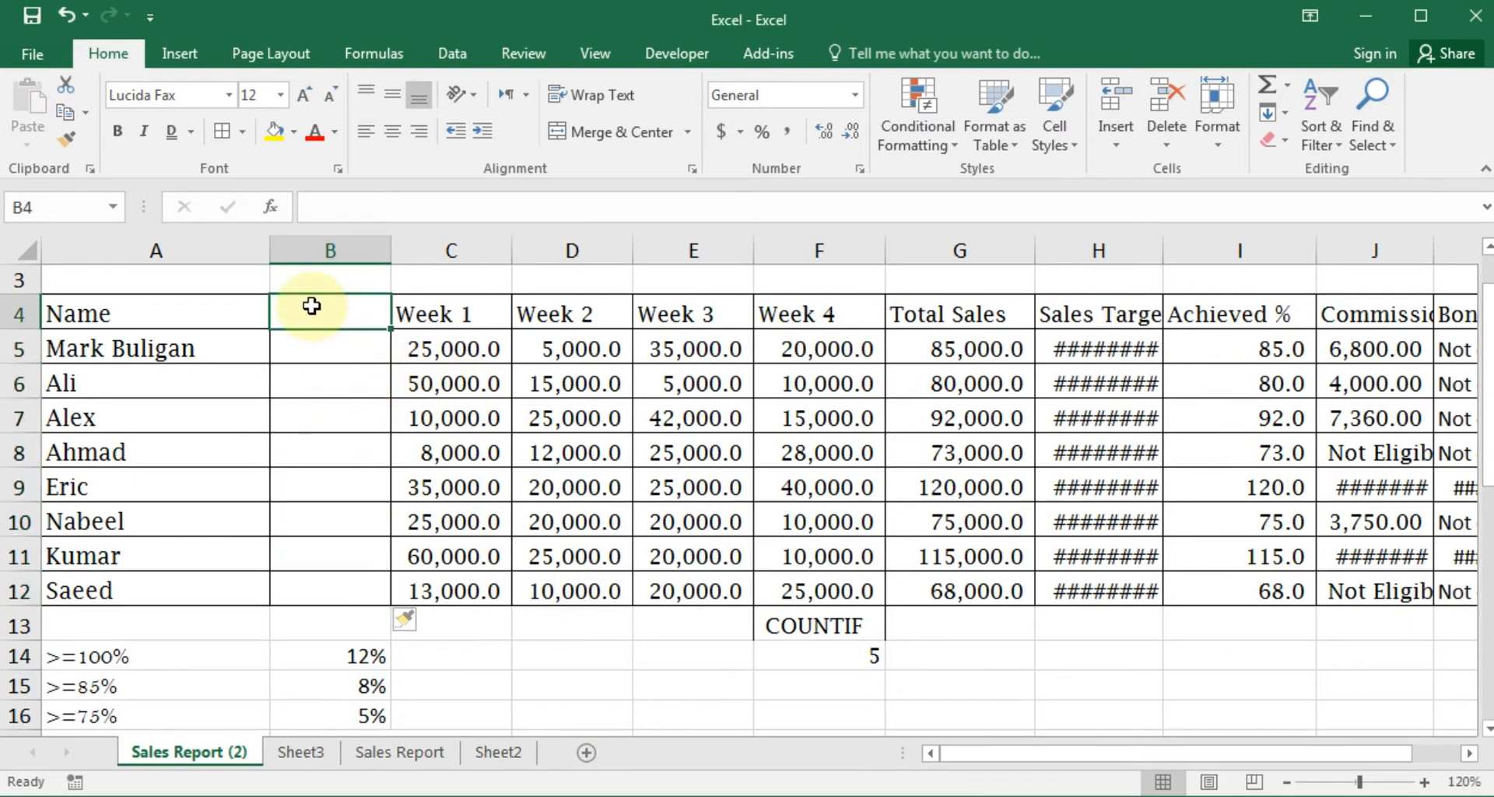
{"action": "type", "text": "dUTY"}
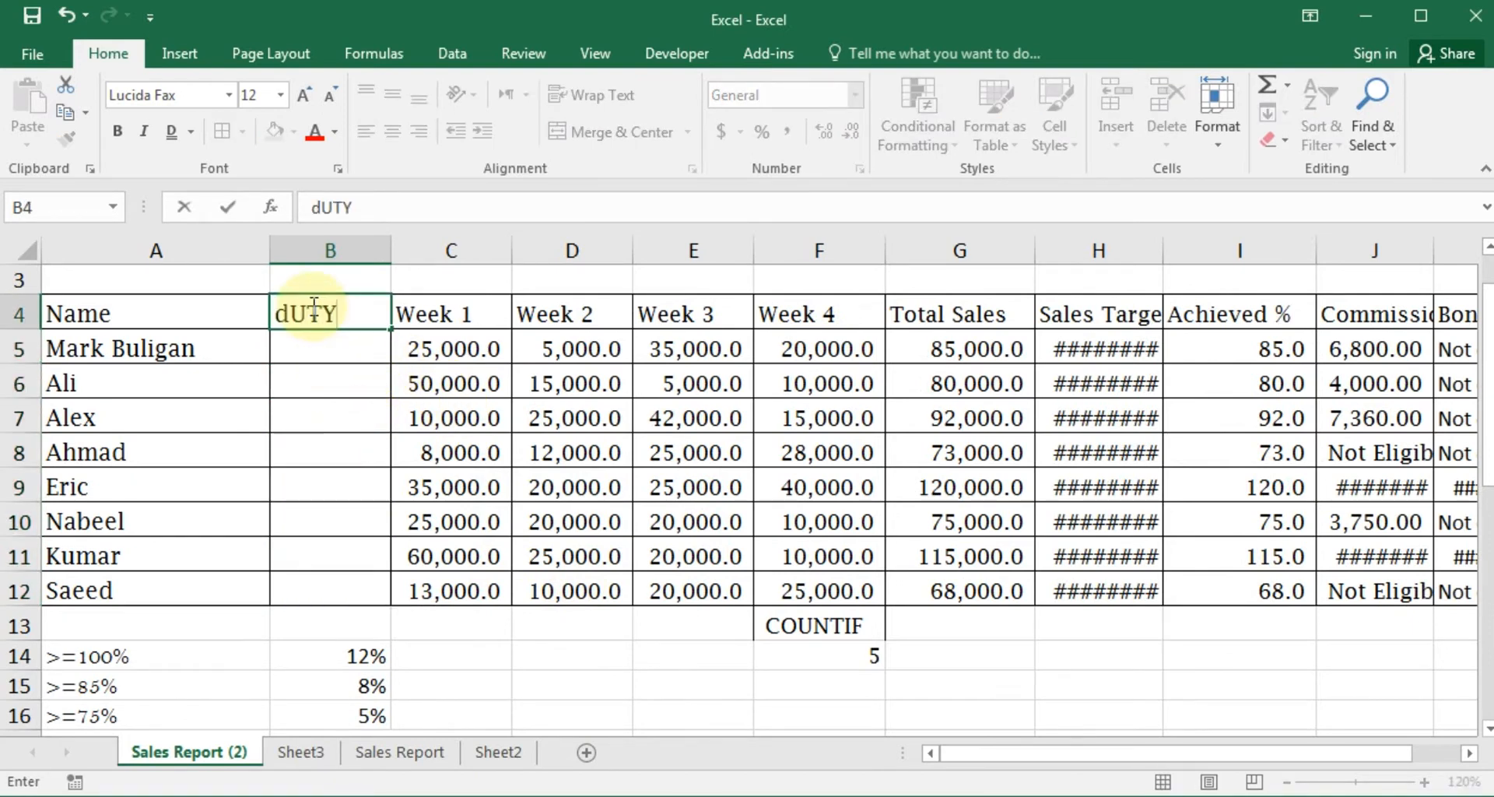
{"action": "key", "text": "Return"}
Enter Morning in B5 and Evening in B6 of the Duty column
{"action": "type", "text": "MO"}
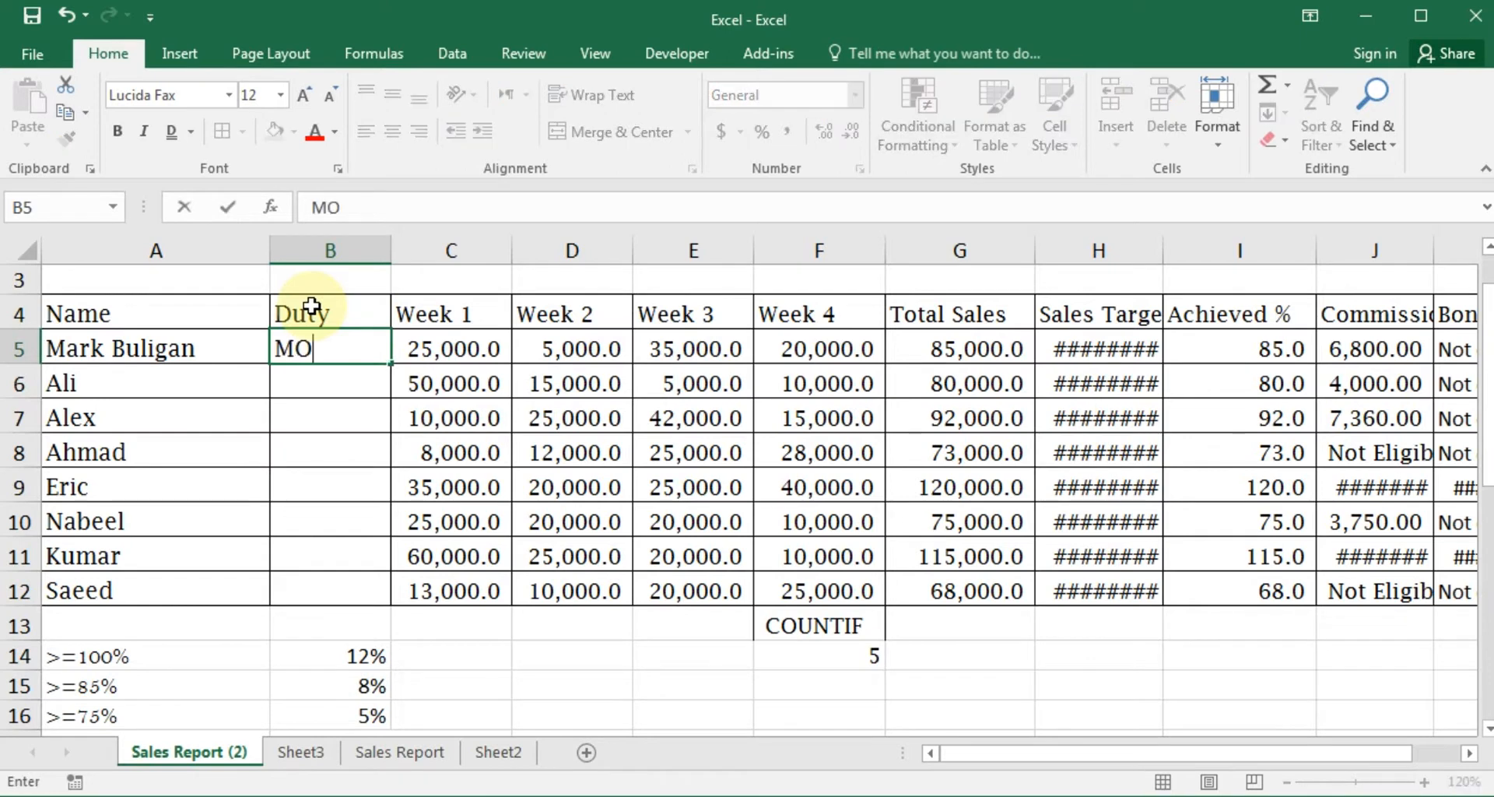
{"action": "type", "text": "rning"}
{"action": "key", "text": "Return"}
{"action": "type", "text": "Evening"}
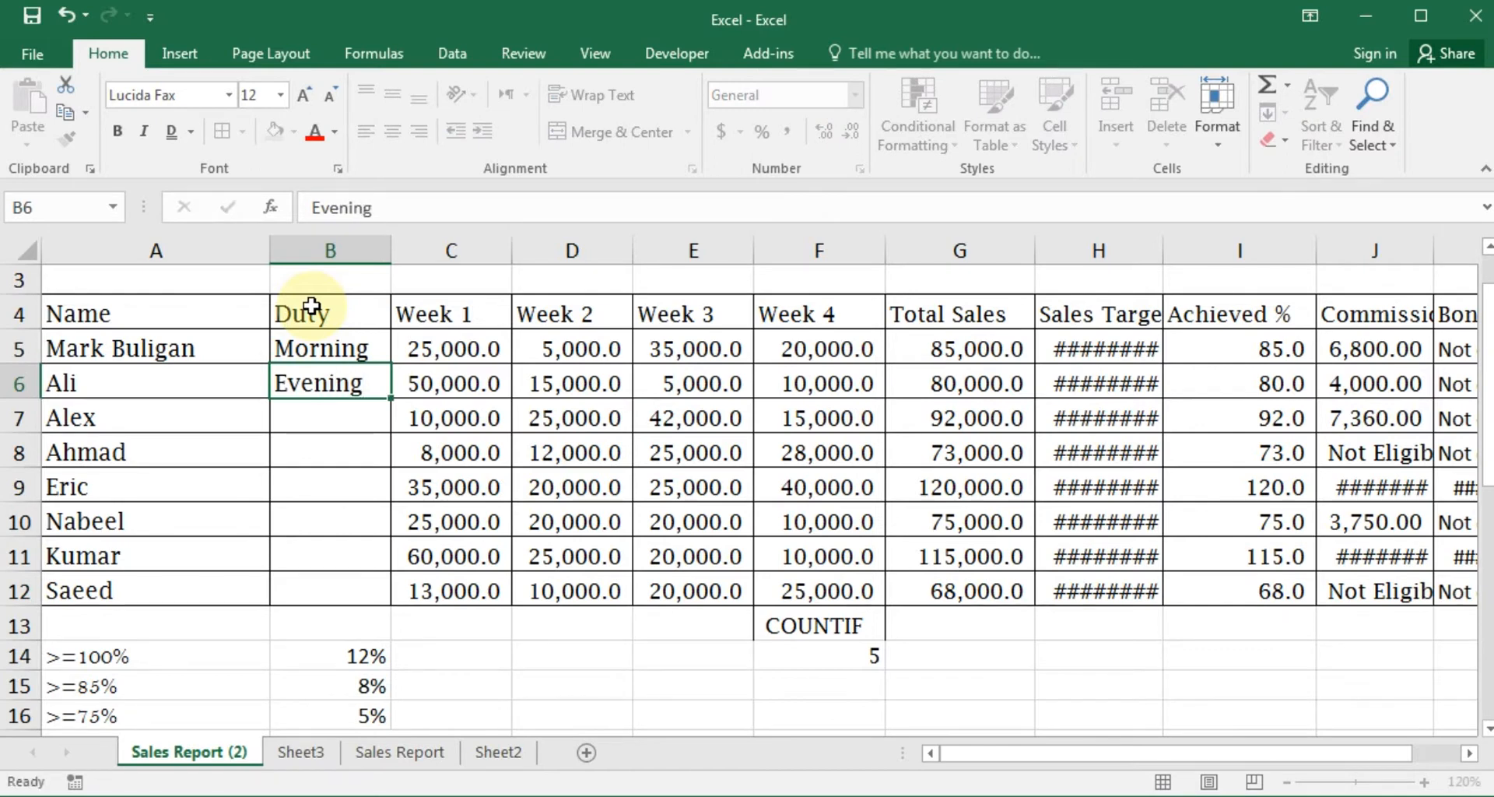
{"action": "key", "text": "Return"}
Copy the Evening entry from B6 into B8, B10 and B11
{"action": "key", "text": "Up"}
{"action": "key", "text": "ctrl+c"}
{"action": "key", "text": "Down"}
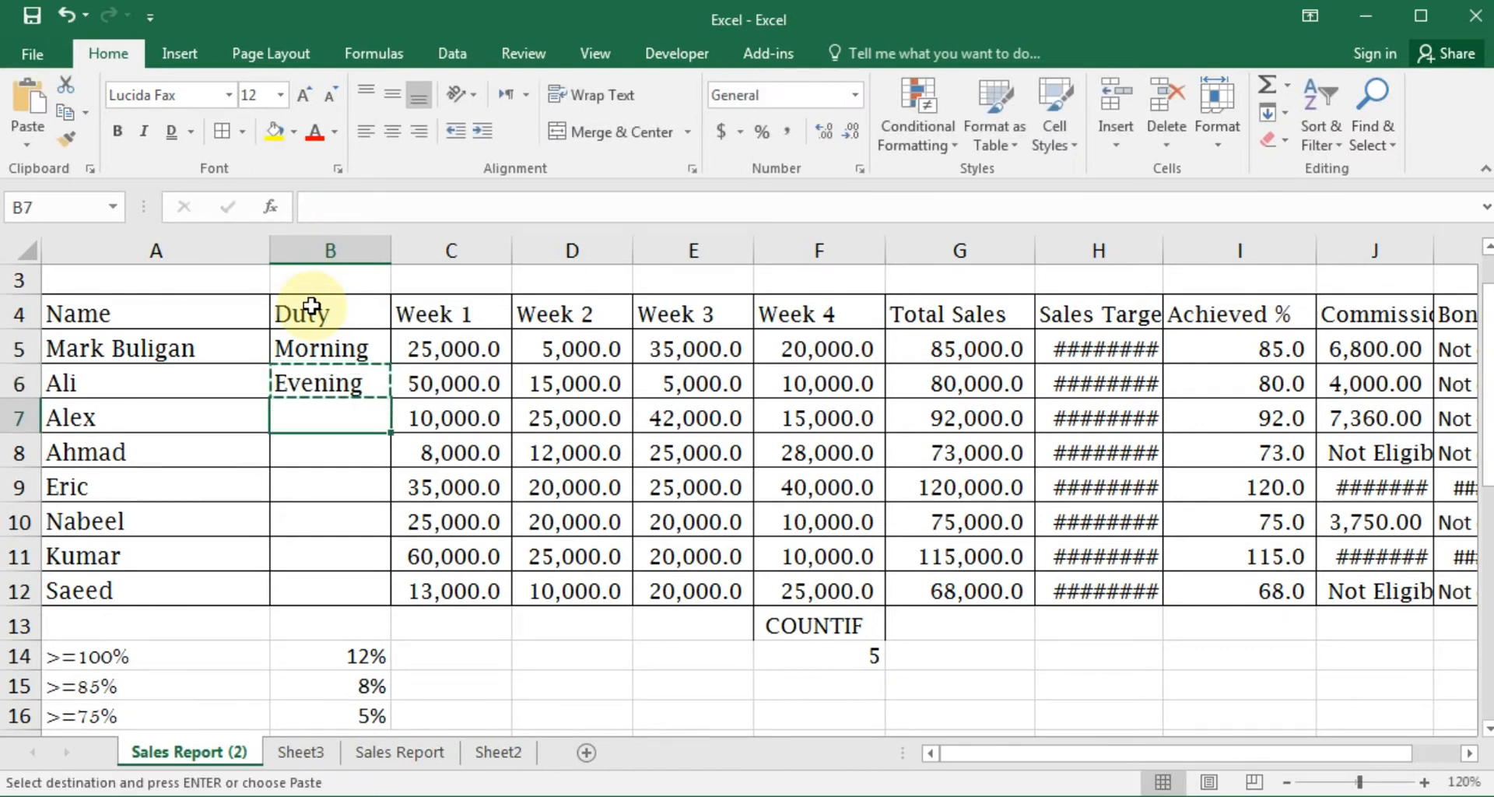
{"action": "key", "text": "Down"}
{"action": "key", "text": "ctrl+v"}
{"action": "key", "text": "Down"}
{"action": "key", "text": "Down"}
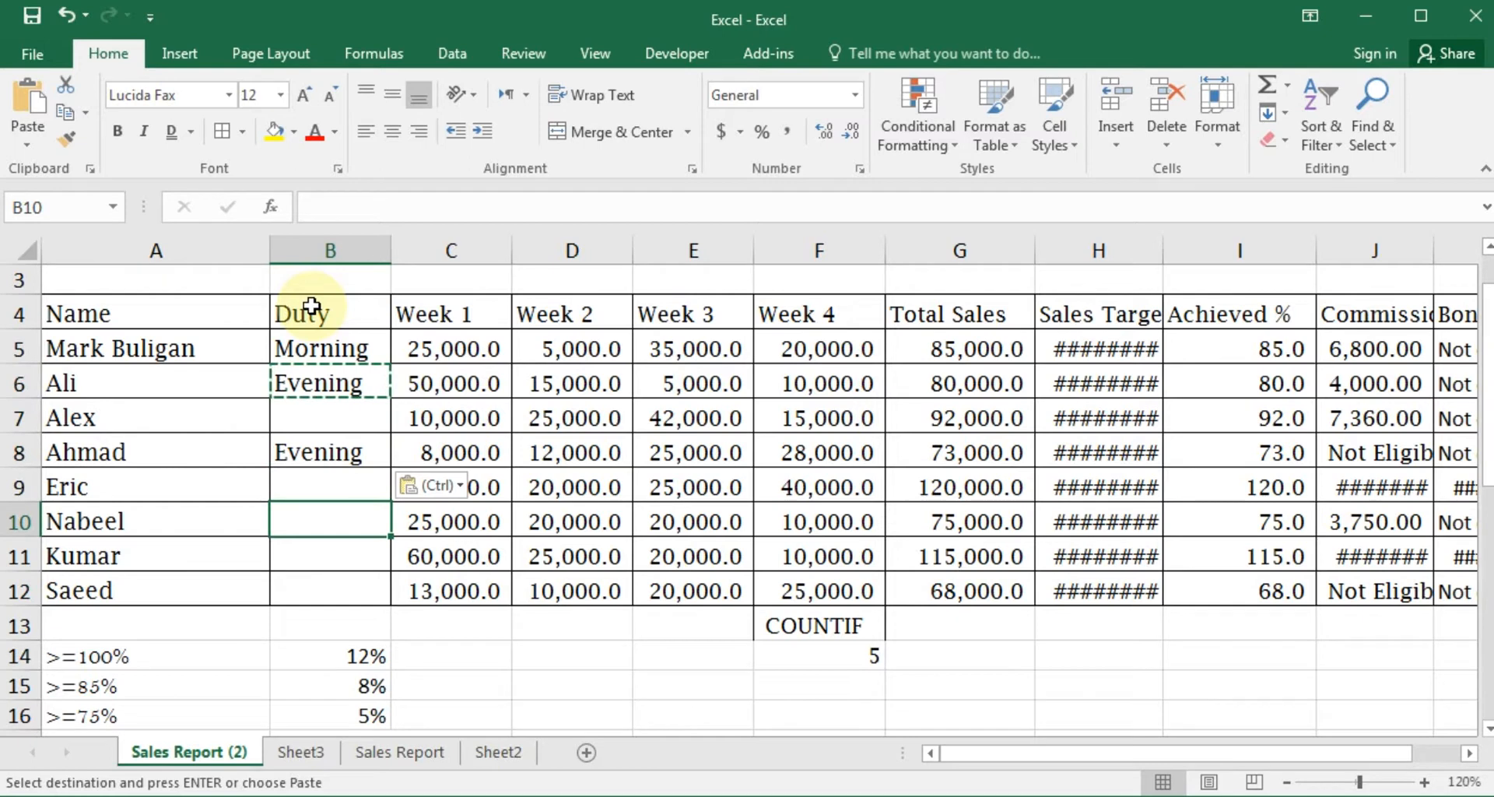
{"action": "key", "text": "ctrl+v"}
{"action": "key", "text": "Down"}
{"action": "key", "text": "ctrl+v"}
Copy the Morning entry from B5 into the remaining blank Duty cells B7, B9 and B12
{"action": "key", "text": "Up"}
{"action": "key", "text": "Up"}
{"action": "key", "text": "Up"}
{"action": "key", "text": "Up"}
{"action": "key", "text": "Up"}
{"action": "key", "text": "Up"}
{"action": "key", "text": "ctrl+c"}
{"action": "key", "text": "Down"}
{"action": "key", "text": "Down"}
{"action": "key", "text": "ctrl+v"}
{"action": "key", "text": "Down"}
{"action": "key", "text": "Down"}
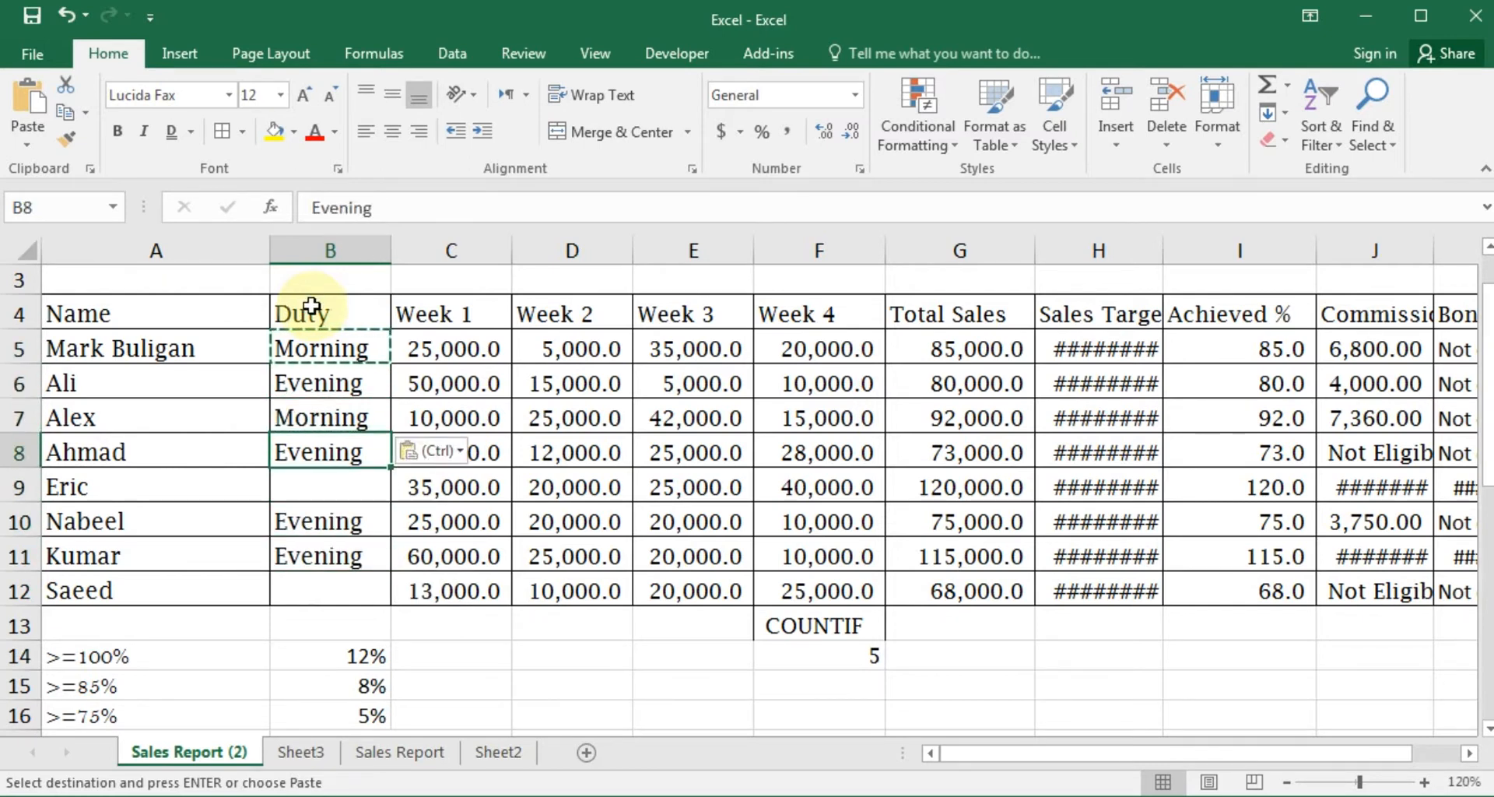
{"action": "key", "text": "ctrl+v"}
{"action": "key", "text": "Down"}
{"action": "key", "text": "Down"}
{"action": "key", "text": "Down"}
{"action": "key", "text": "ctrl+v"}
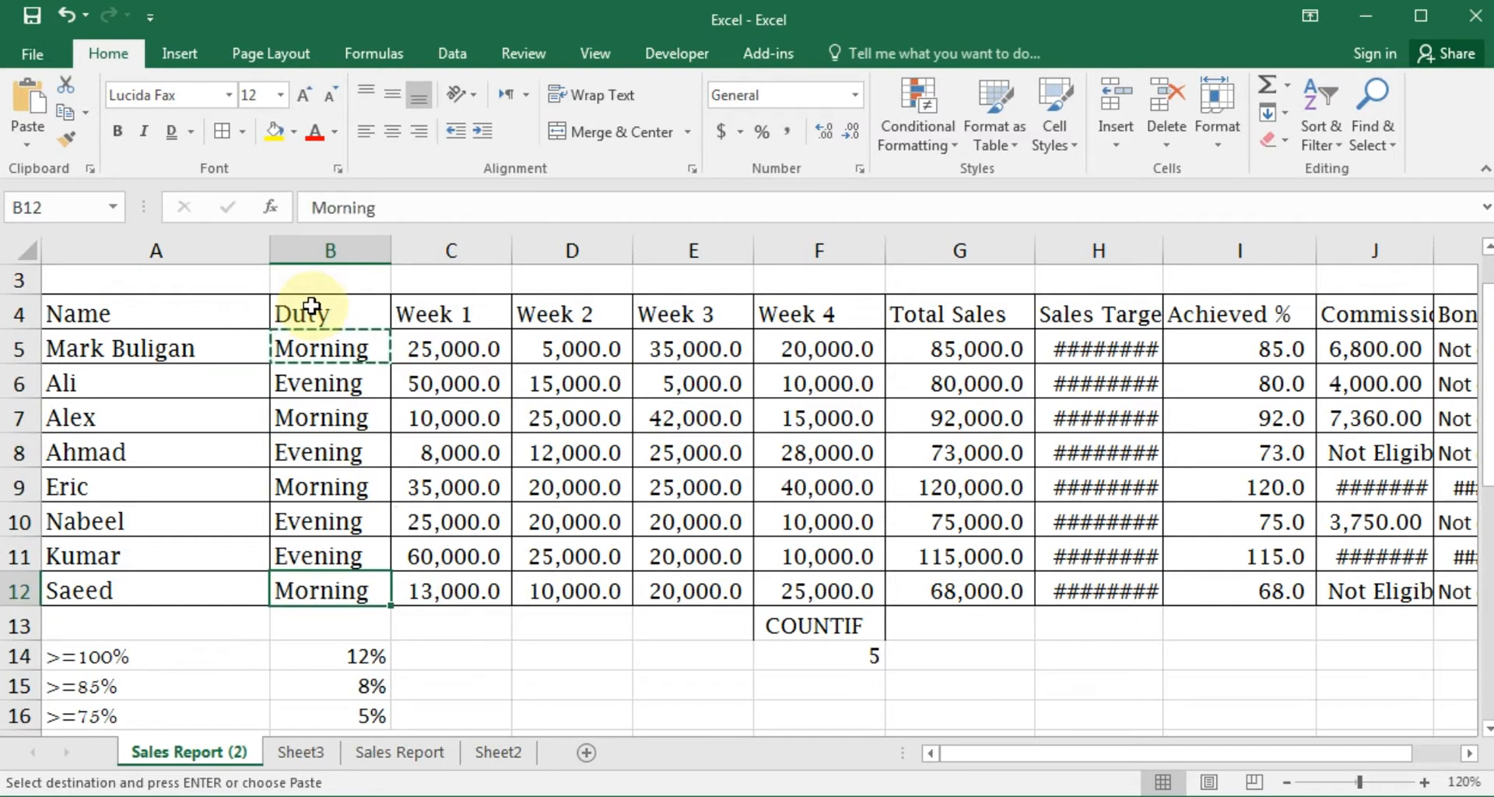
{"action": "key", "text": "Escape"}
Replace the formula in F14 with =COUNTIF(B5:B12,"morning") to count the morning duties
{"action": "key", "text": "Down"}
{"action": "key", "text": "Right"}
{"action": "key", "text": "Right"}
{"action": "key", "text": "Right"}
{"action": "key", "text": "Right"}
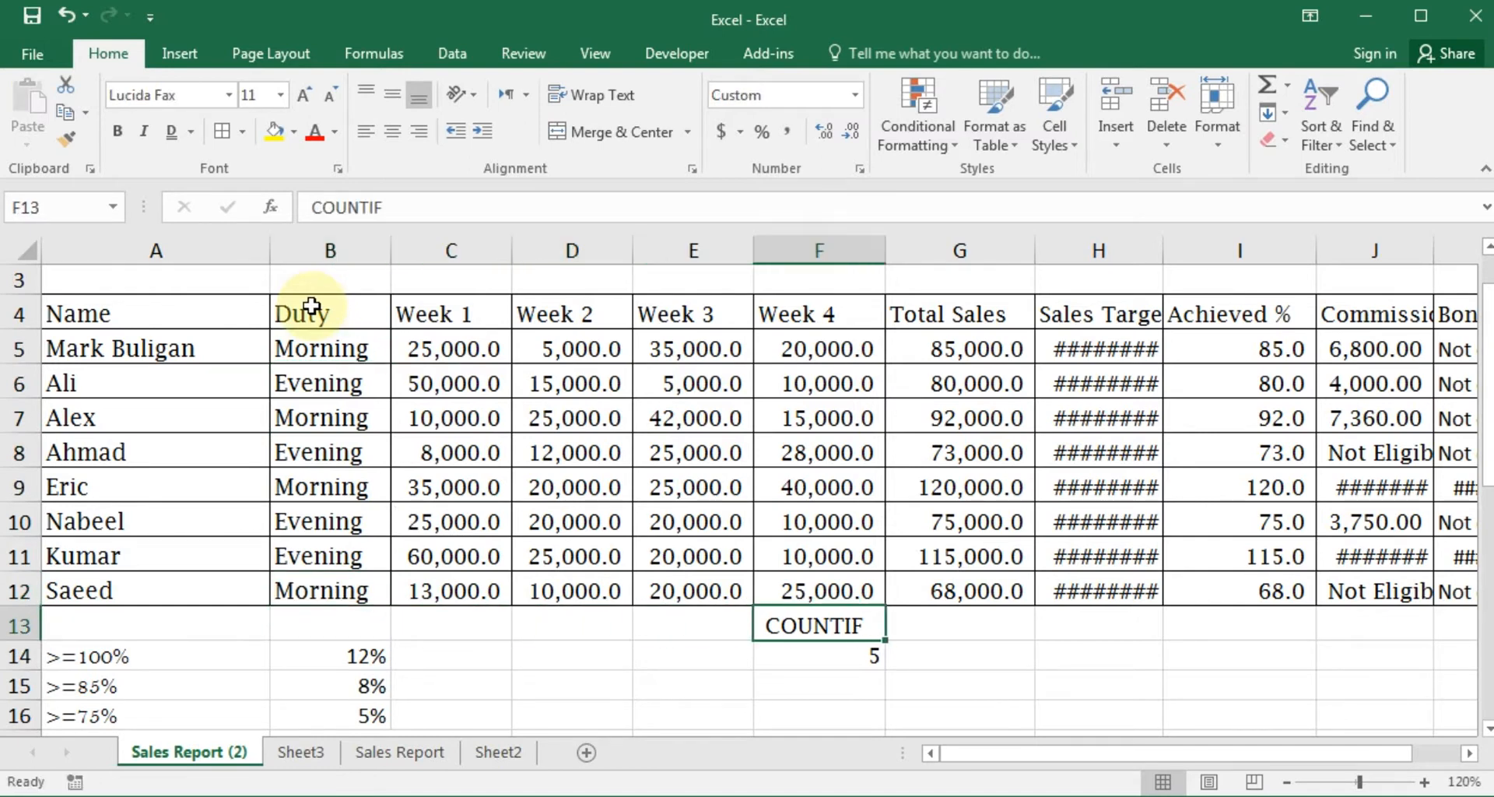
{"action": "key", "text": "Down"}
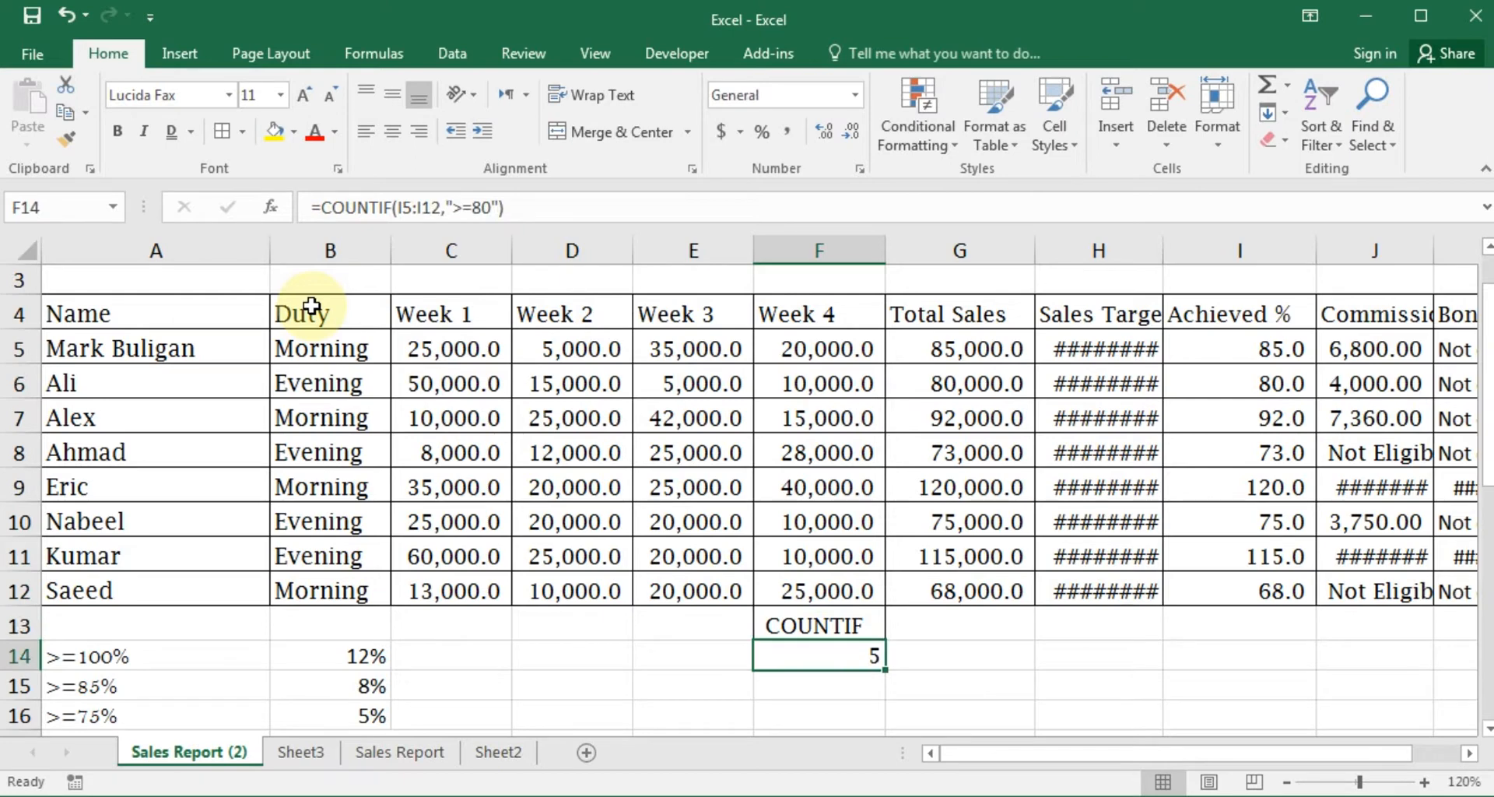
{"action": "type", "text": "=co"}
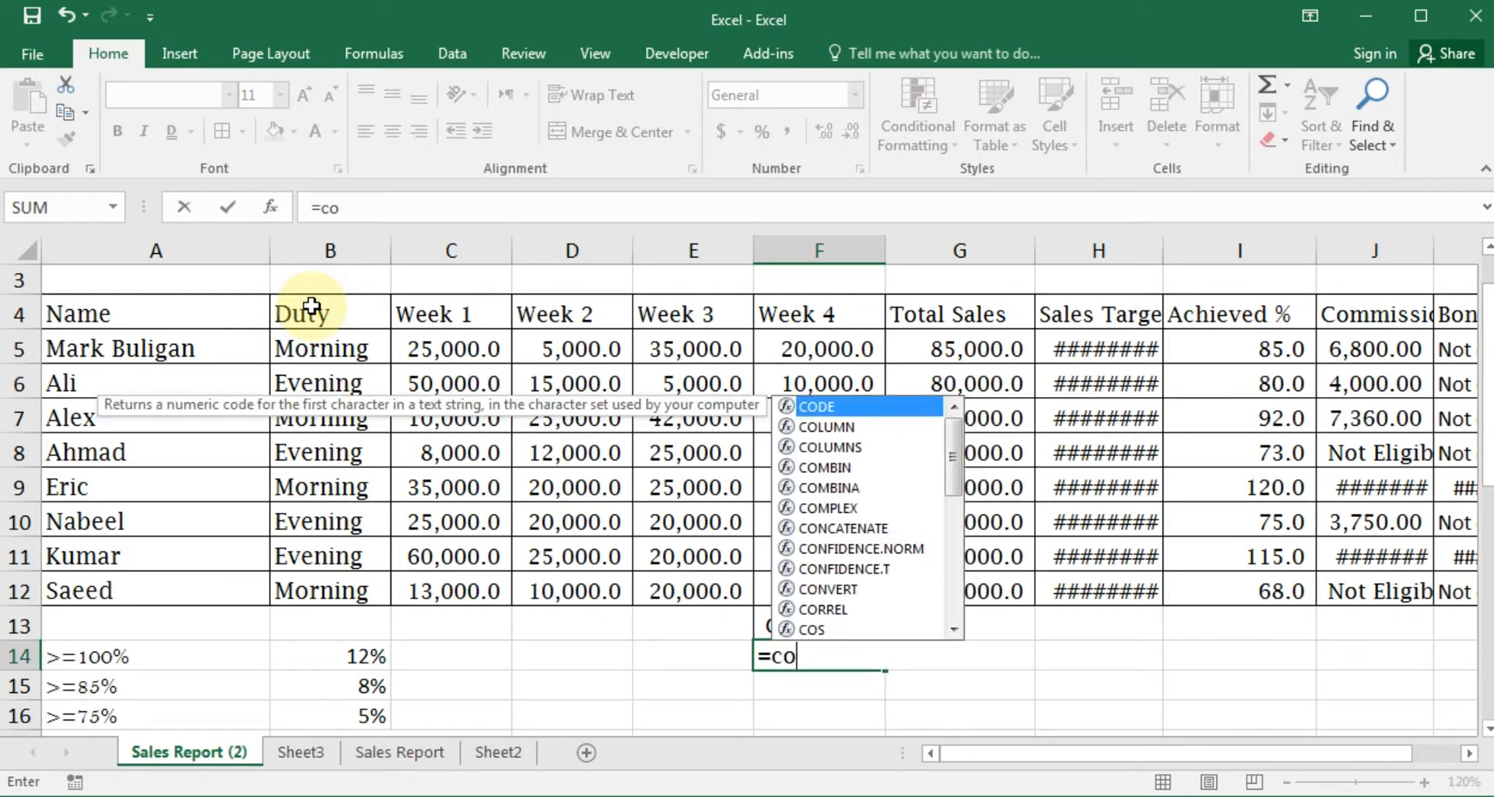
{"action": "type", "text": "untif"}
{"action": "key", "text": "Tab"}
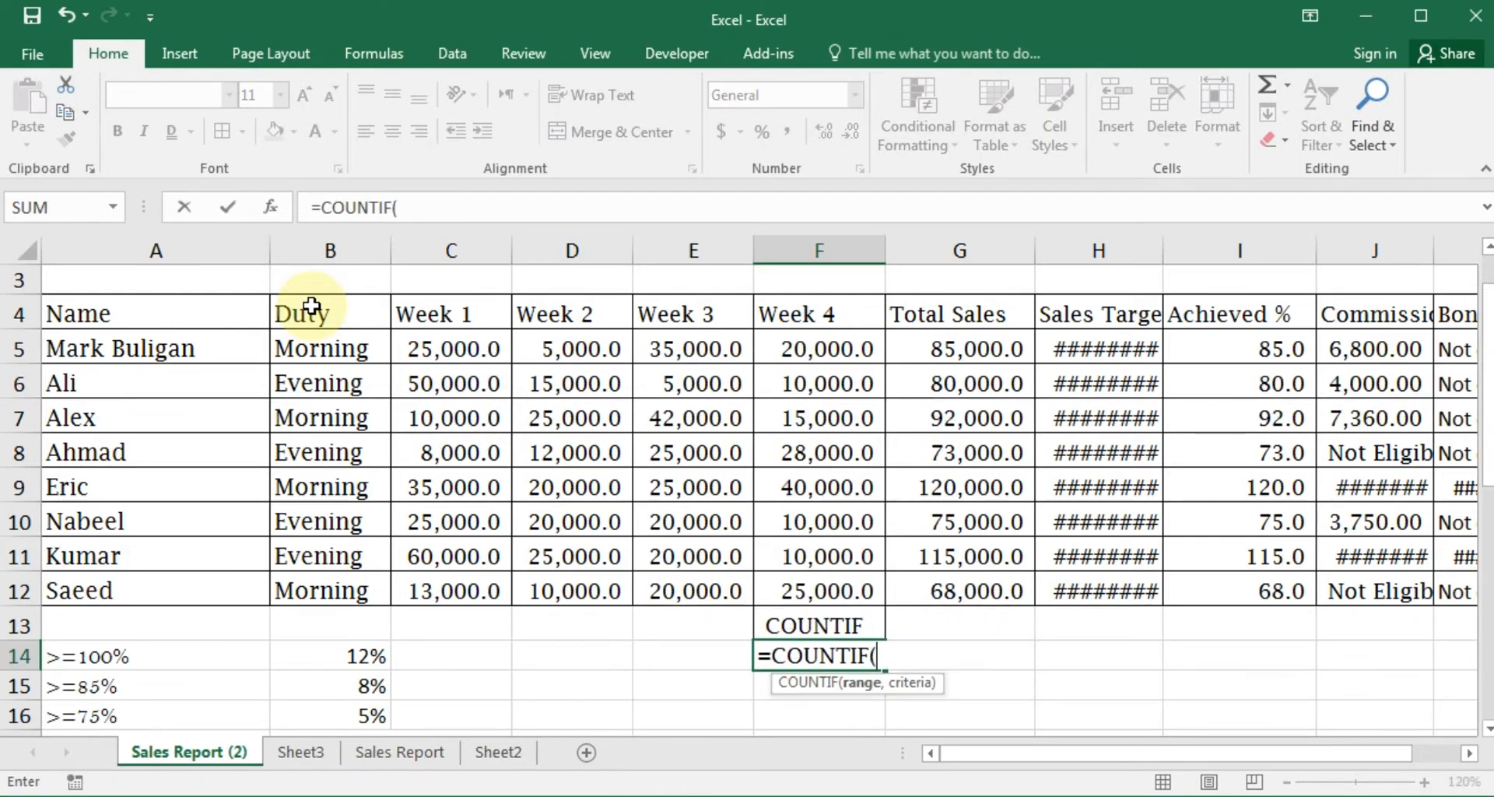
{"action": "left_click_drag", "start_coordinate": [320, 347], "coordinate": [313, 585]}
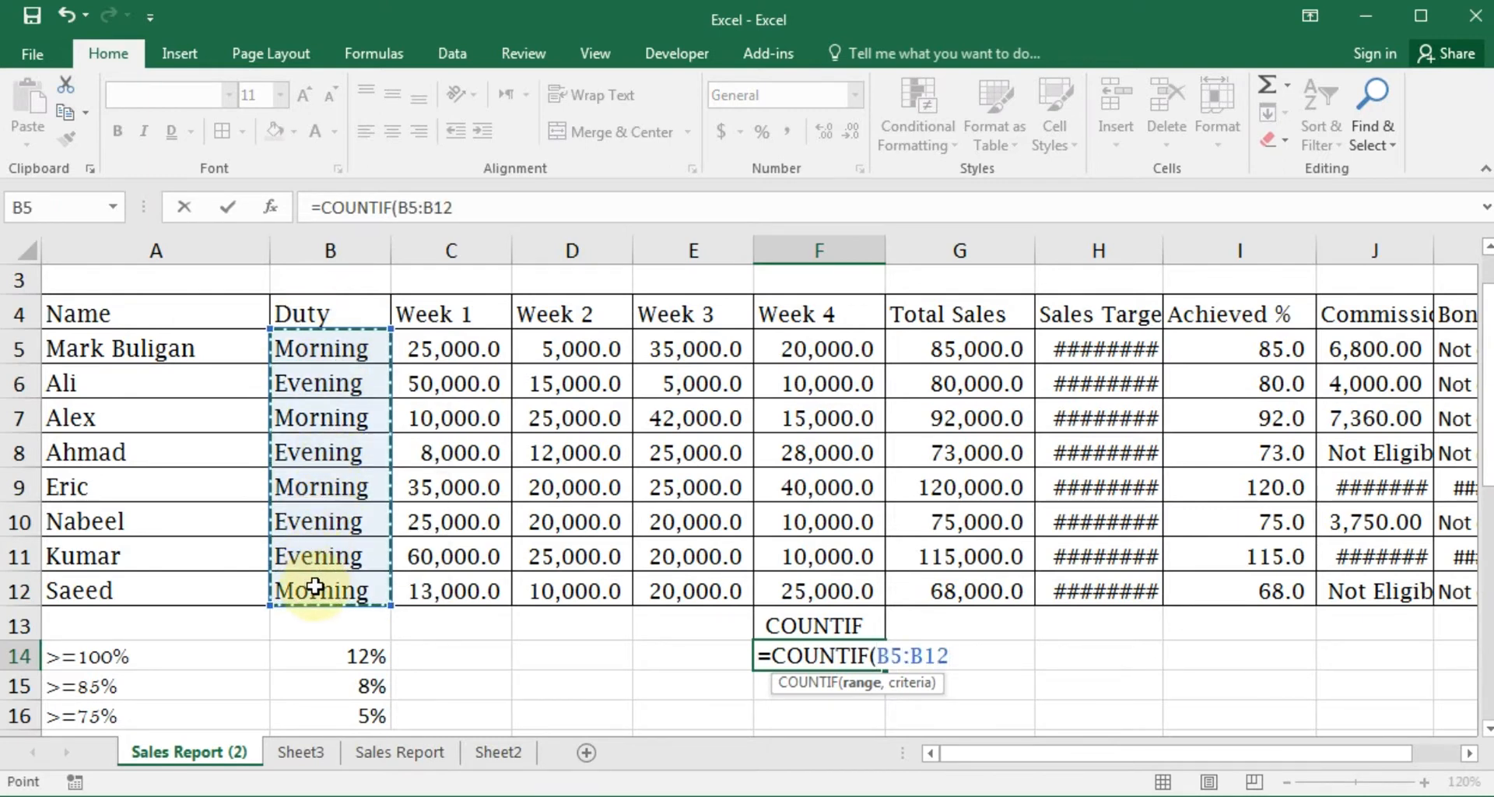
{"action": "type", "text": ",\"morning"}
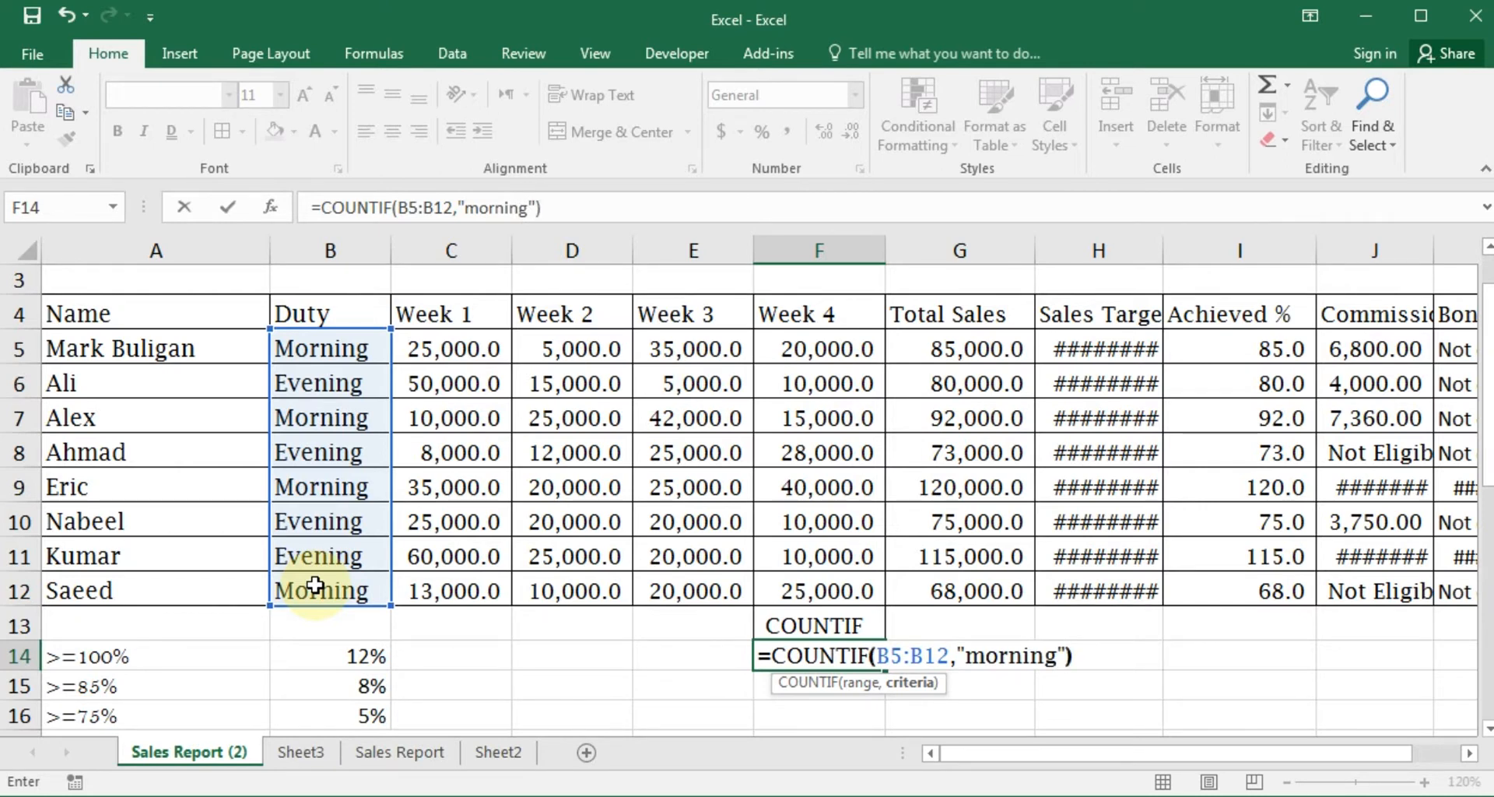
{"action": "key", "text": "Return"}
{"action": "key", "text": "Up"}
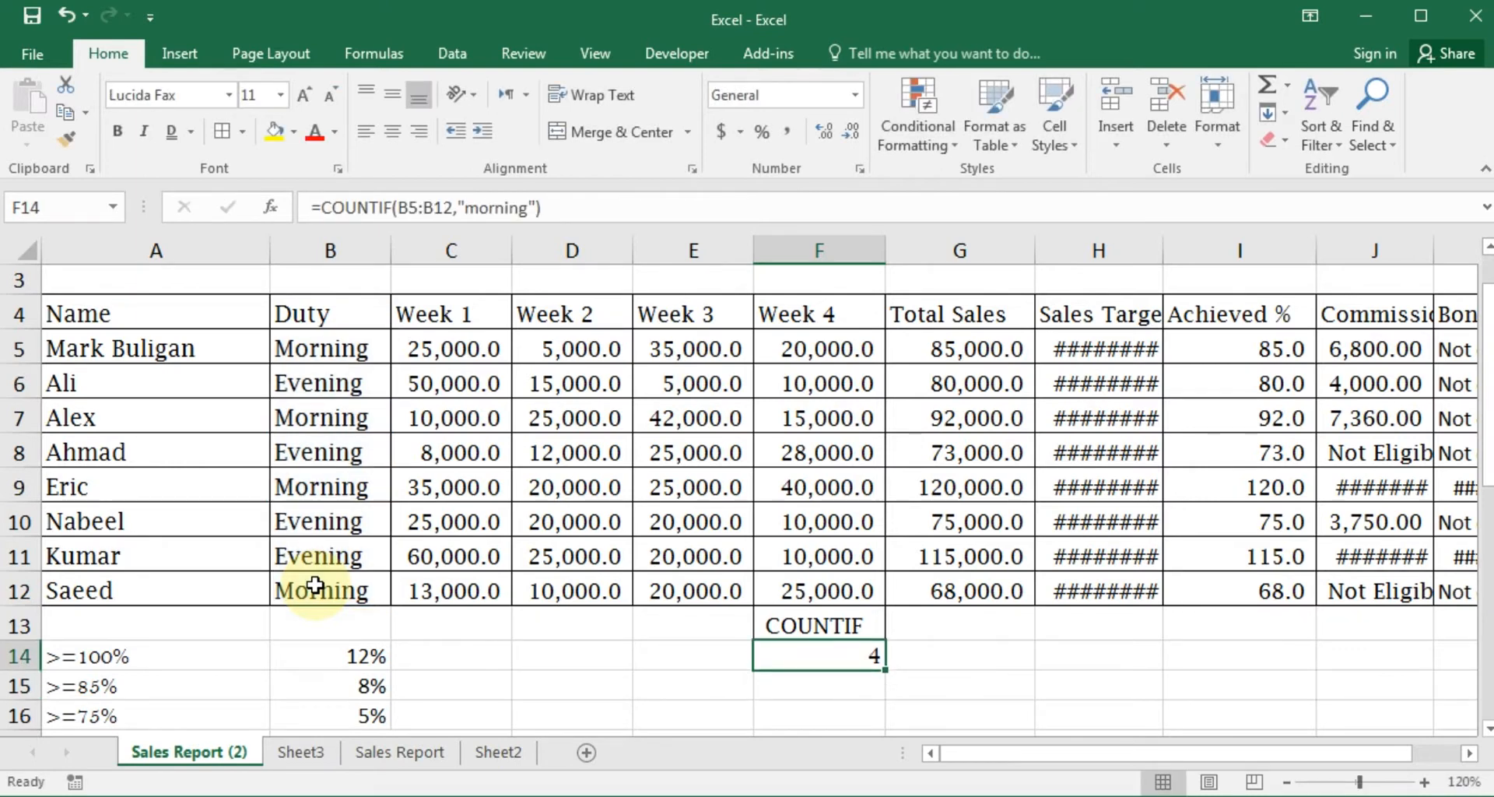
Change the criterion of the COUNTIF formula in F14 to "evening"
{"action": "key", "text": "F2"}
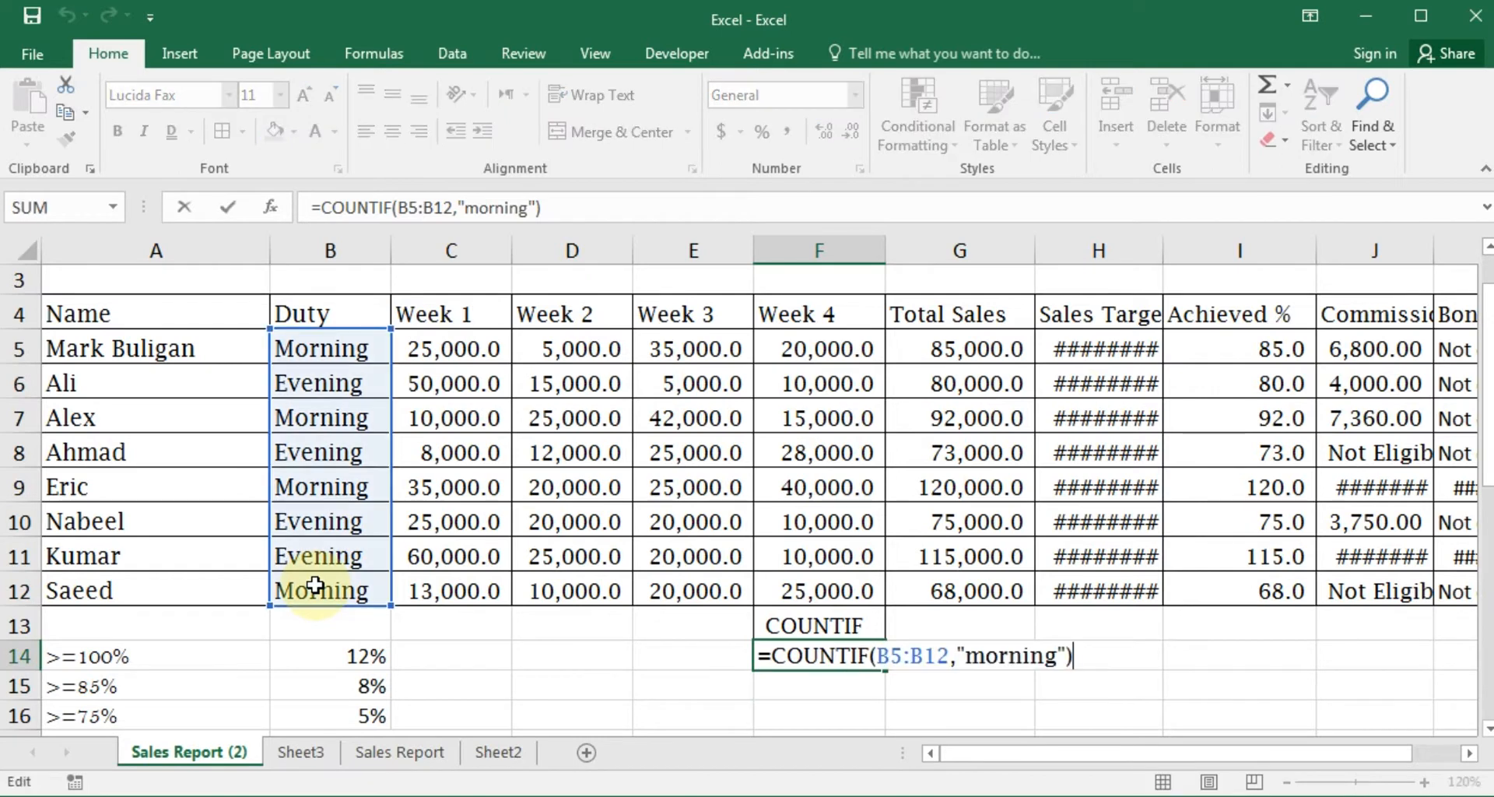
{"action": "key", "text": "Left"}
{"action": "key", "text": "Left"}
{"action": "key", "text": "shift+Left"}
{"action": "key", "text": "shift+Left"}
{"action": "key", "text": "shift+Left"}
{"action": "key", "text": "shift+Left"}
{"action": "key", "text": "shift+Left"}
{"action": "key", "text": "shift+Left"}
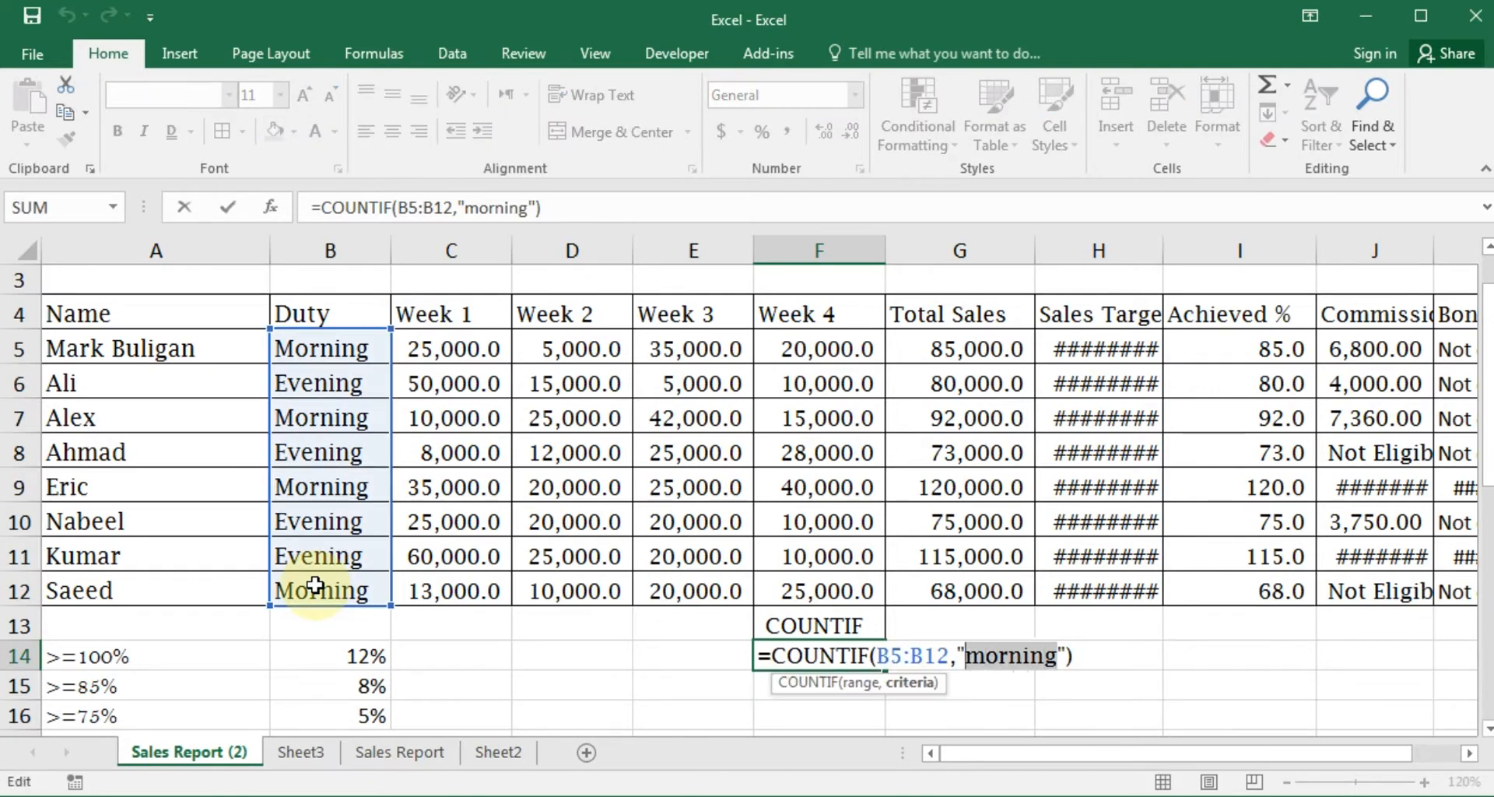
{"action": "type", "text": "evening"}
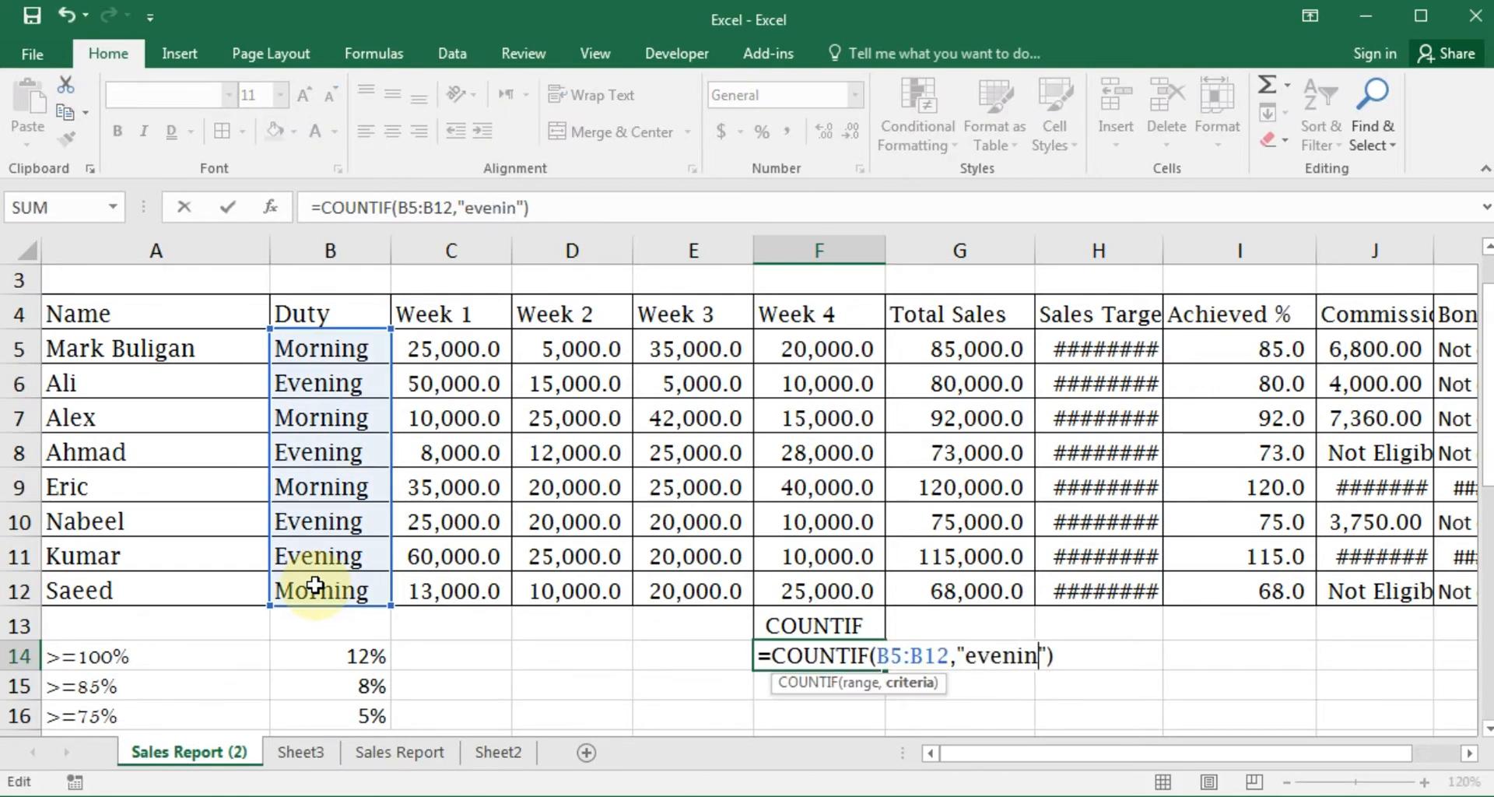
{"action": "key", "text": "Return"}
{"action": "type", "text": "\\"}
{"action": "key", "text": "Escape"}
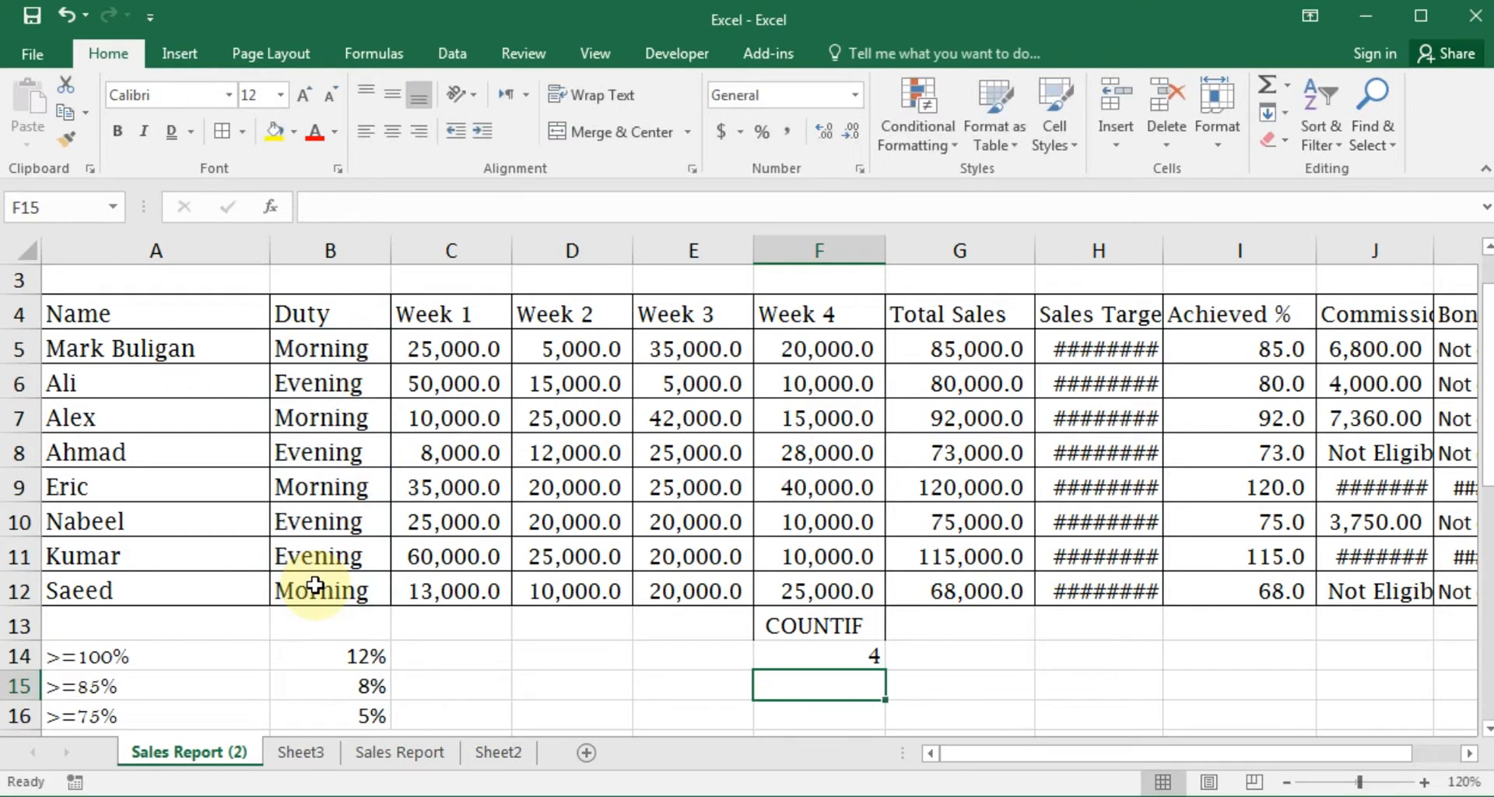
{"action": "key", "text": "Up"}
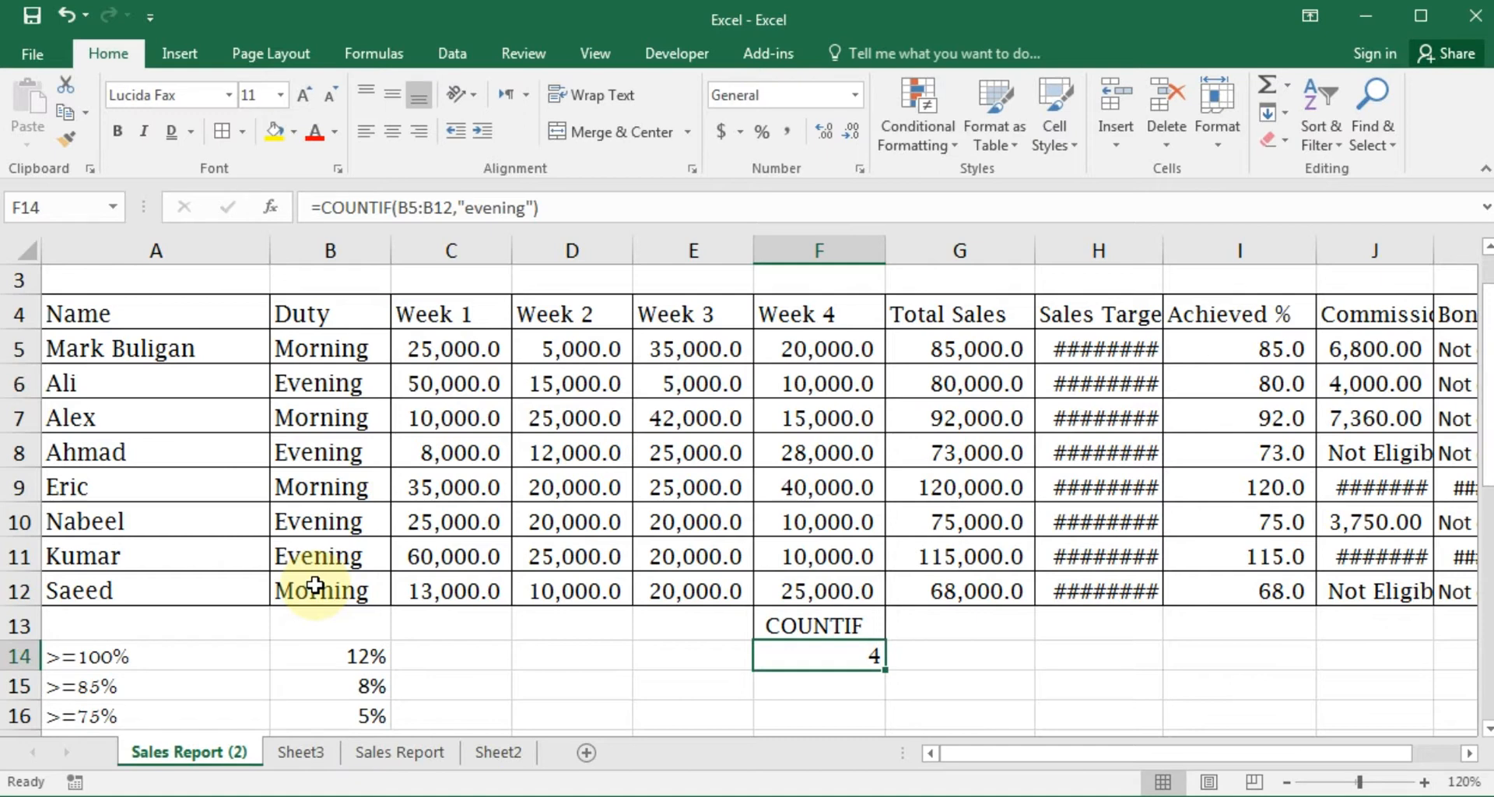
Clear the formula in F14 and change the label in F13 to COUNTIFS
{"action": "key", "text": "Delete"}
{"action": "key", "text": "Up"}
{"action": "key", "text": "Down"}
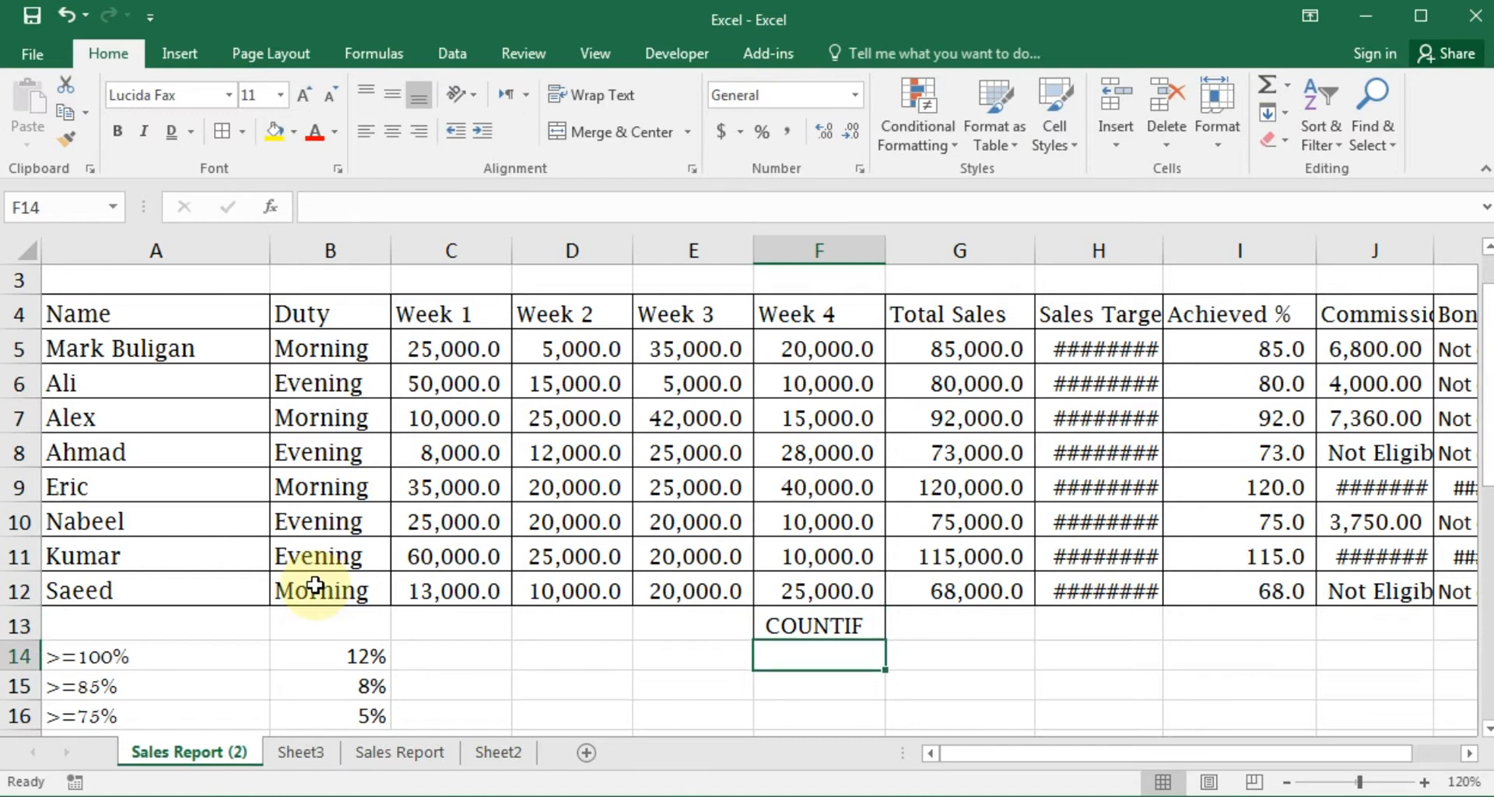
{"action": "key", "text": "Up"}
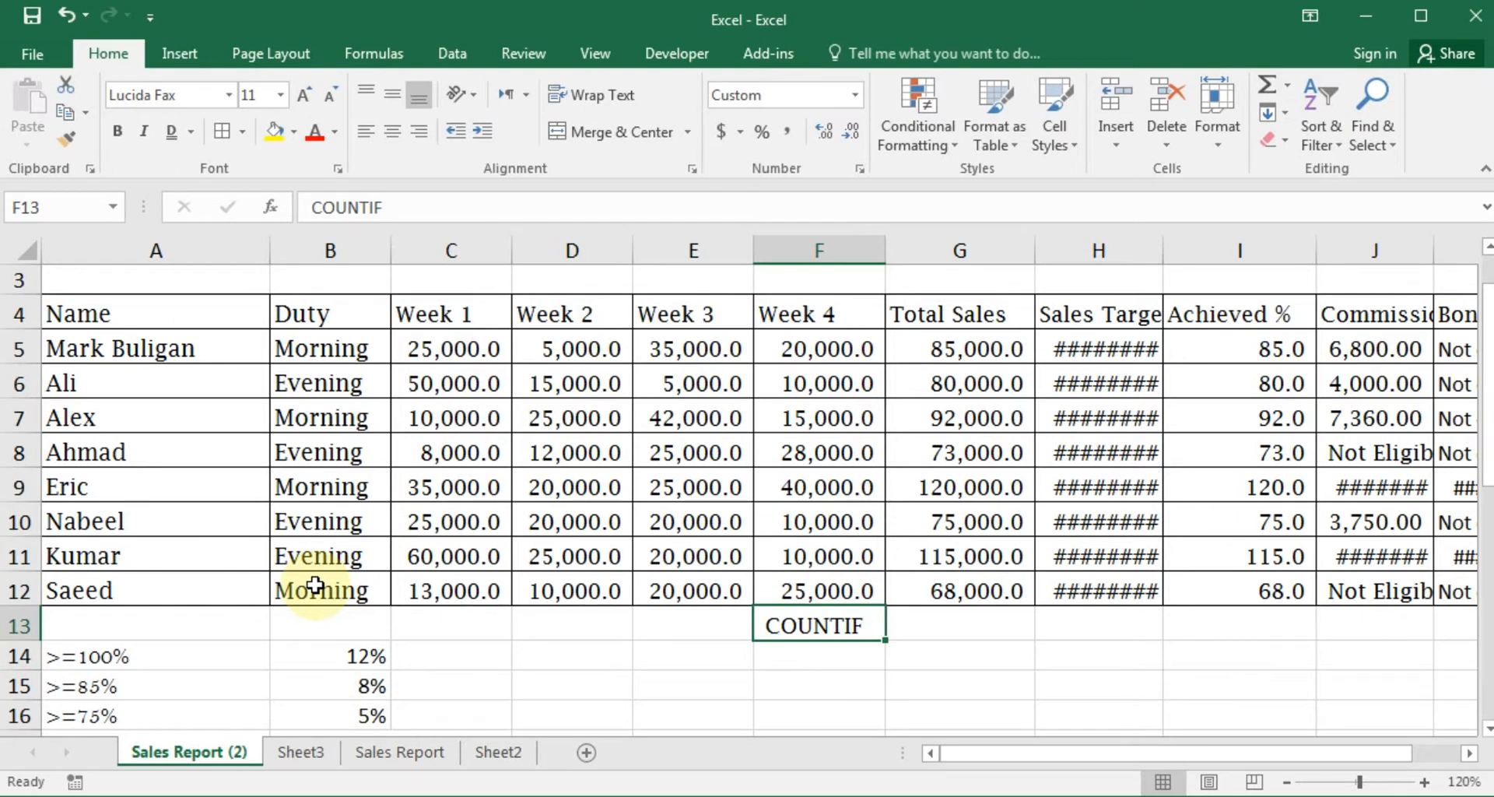
{"action": "key", "text": "F2"}
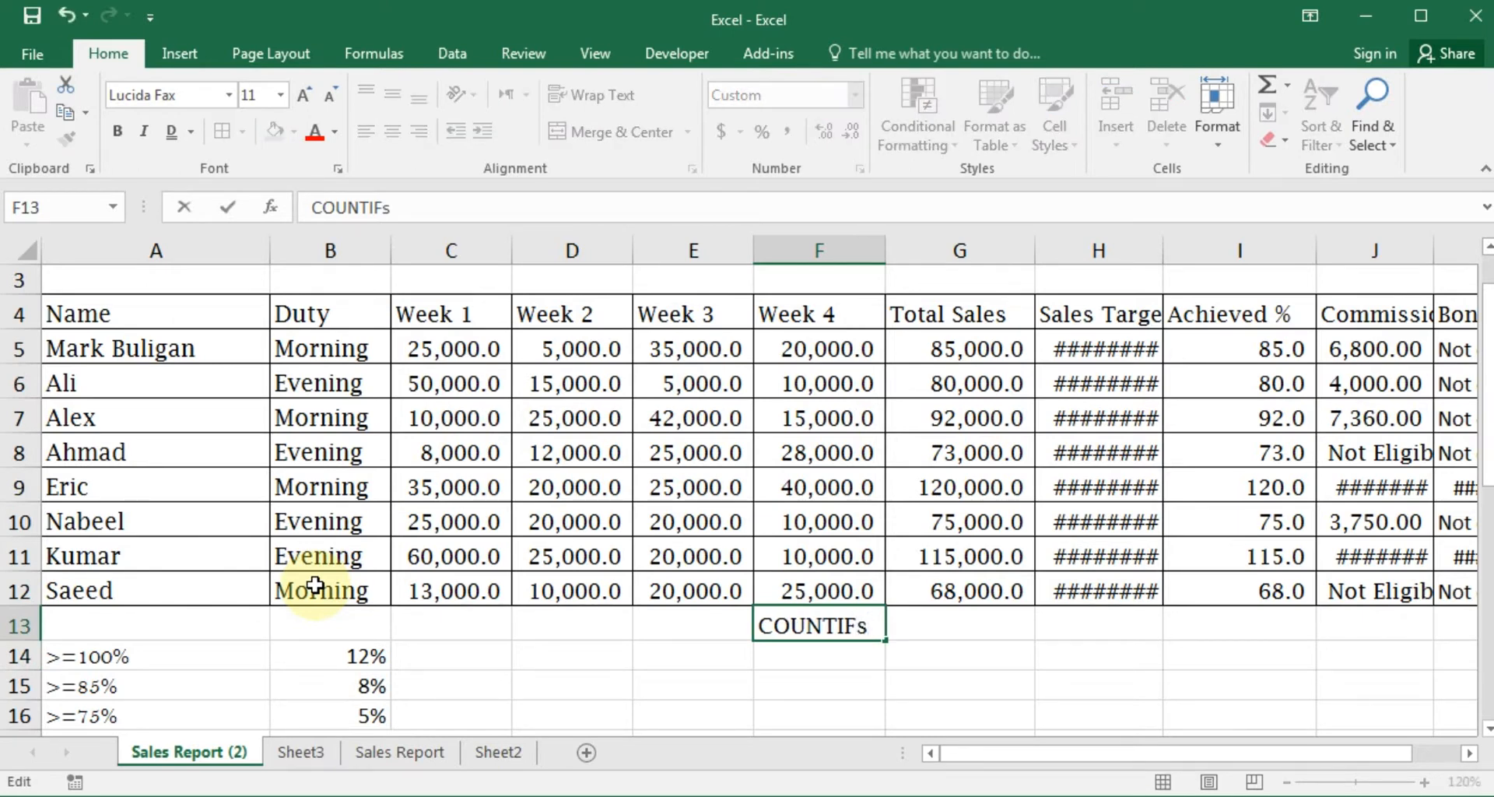
{"action": "key", "text": "Return"}
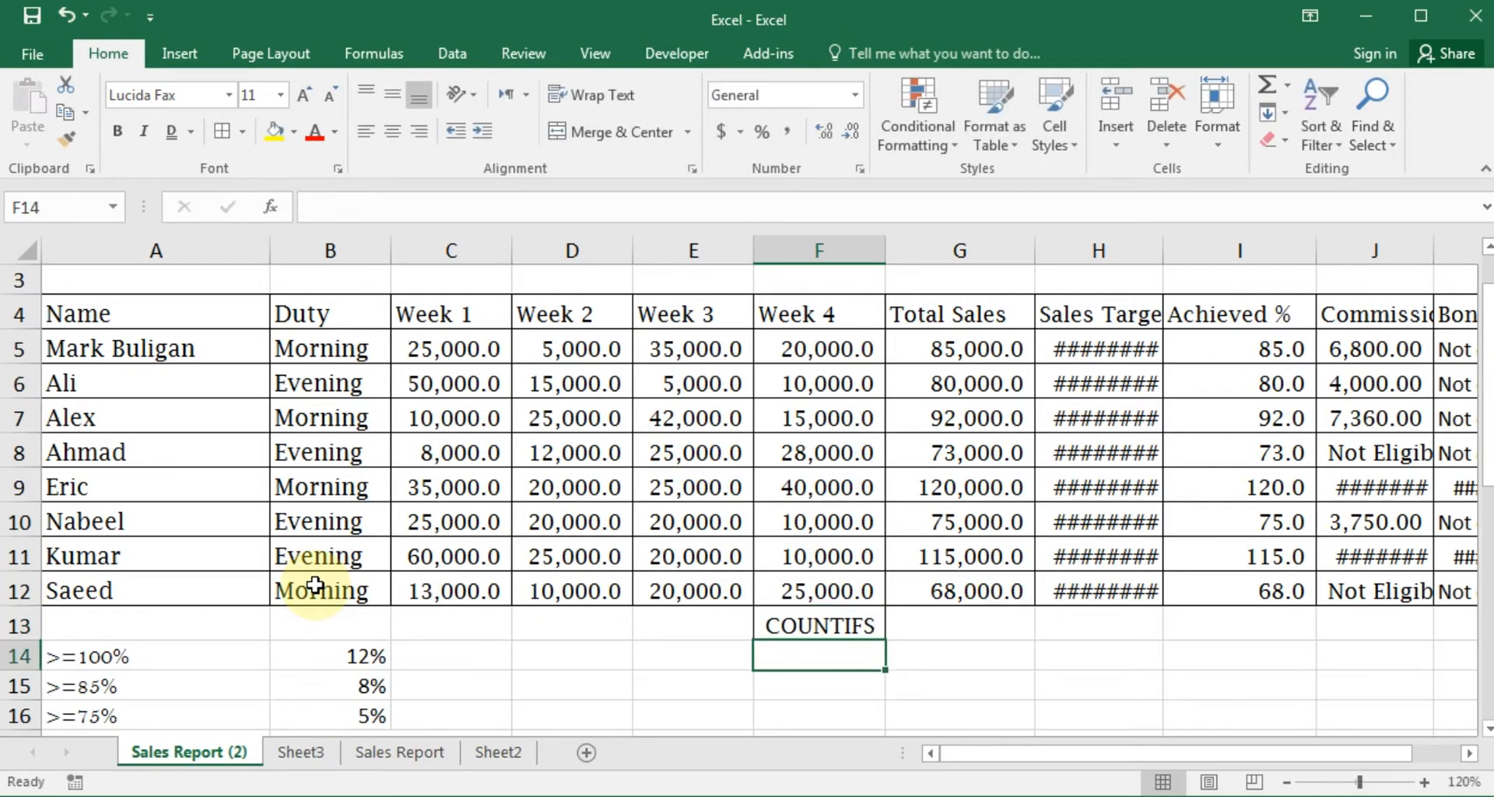
{"action": "left_click", "coordinate": [825, 688]}
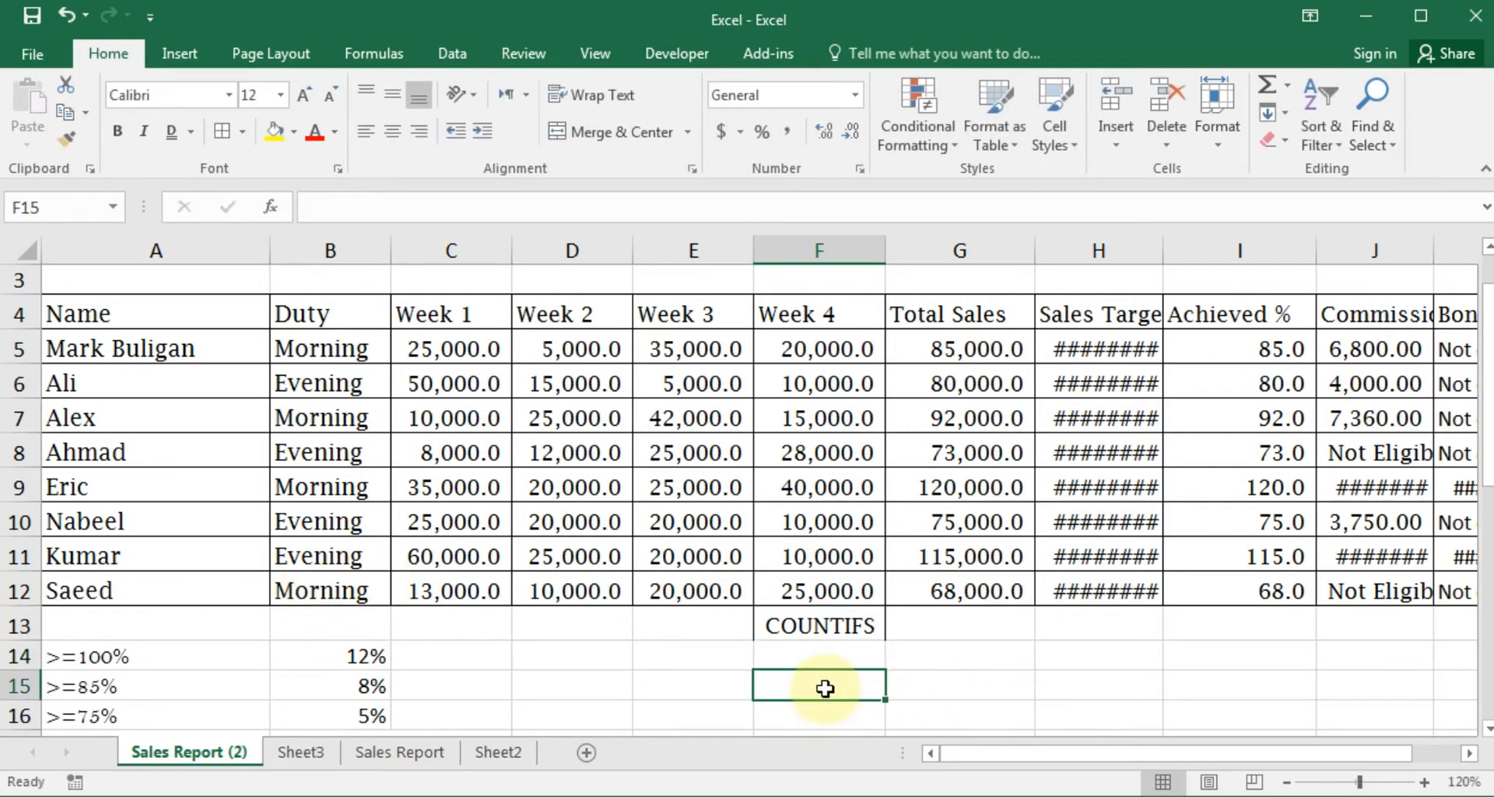
{"action": "left_click", "coordinate": [820, 645]}
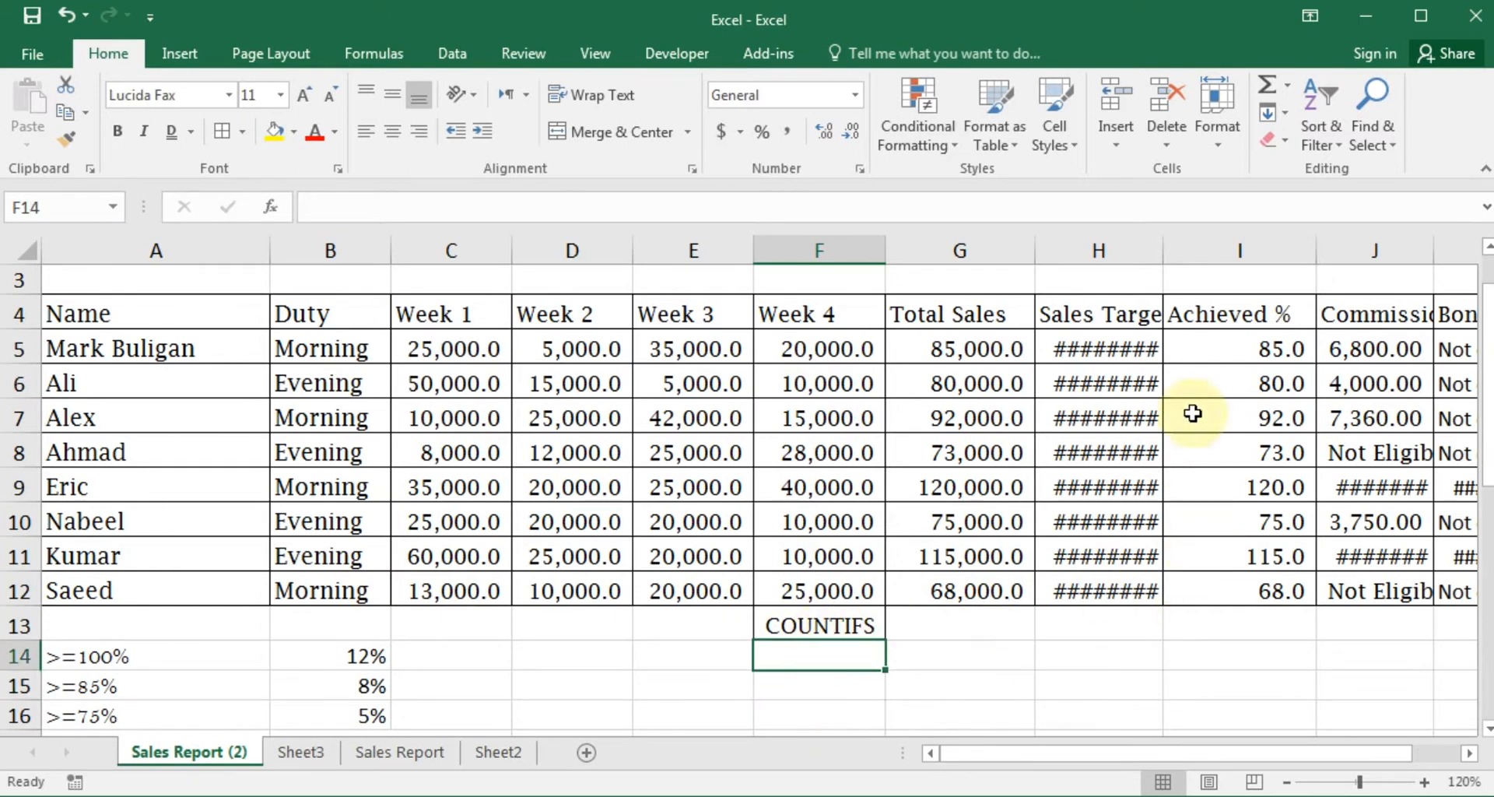
Delete the Duty column cells B4:B12 from the sales table, shifting the remaining cells left
{"action": "left_click", "coordinate": [1120, 352]}
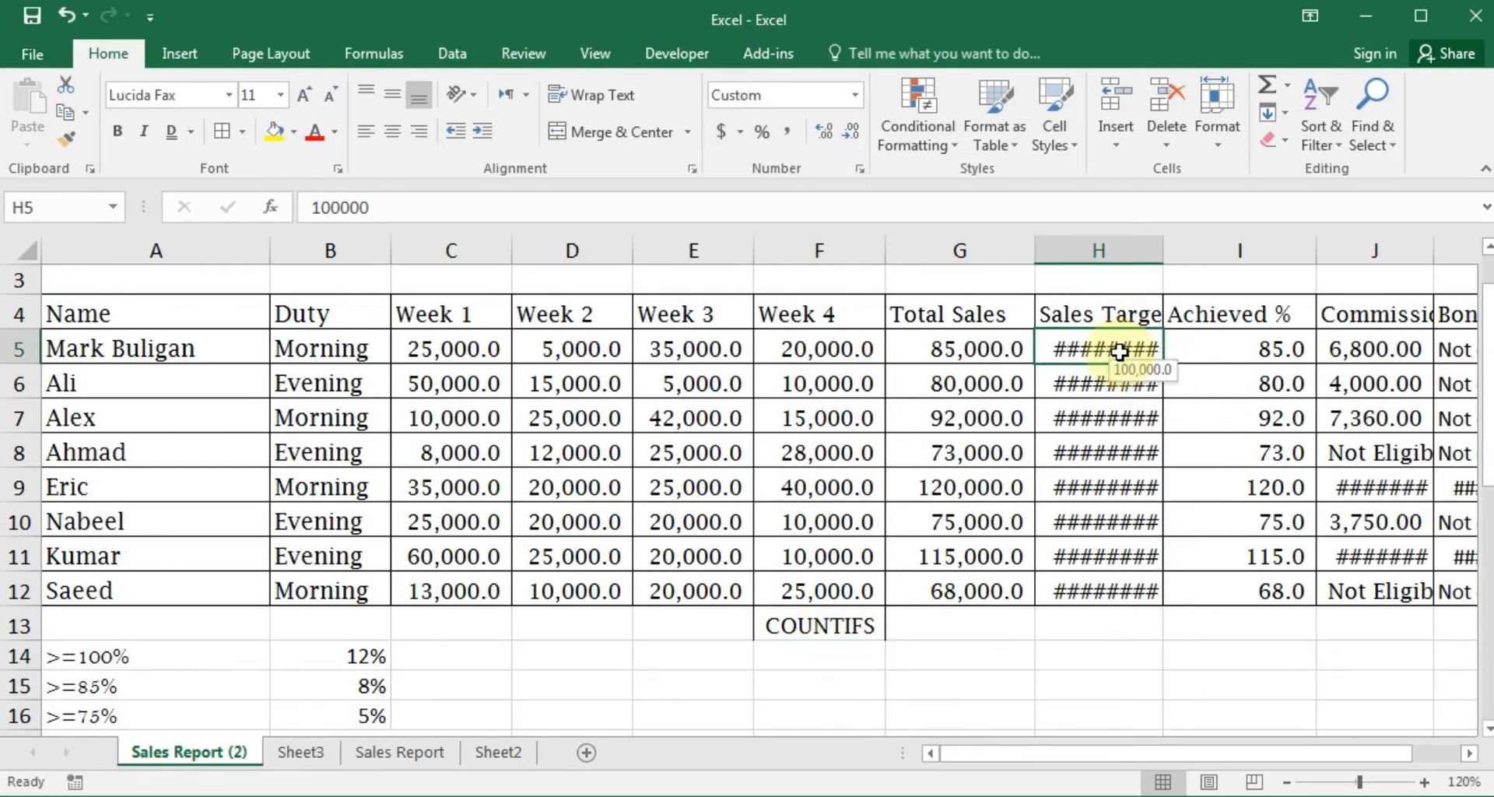
{"action": "left_click", "coordinate": [1132, 441]}
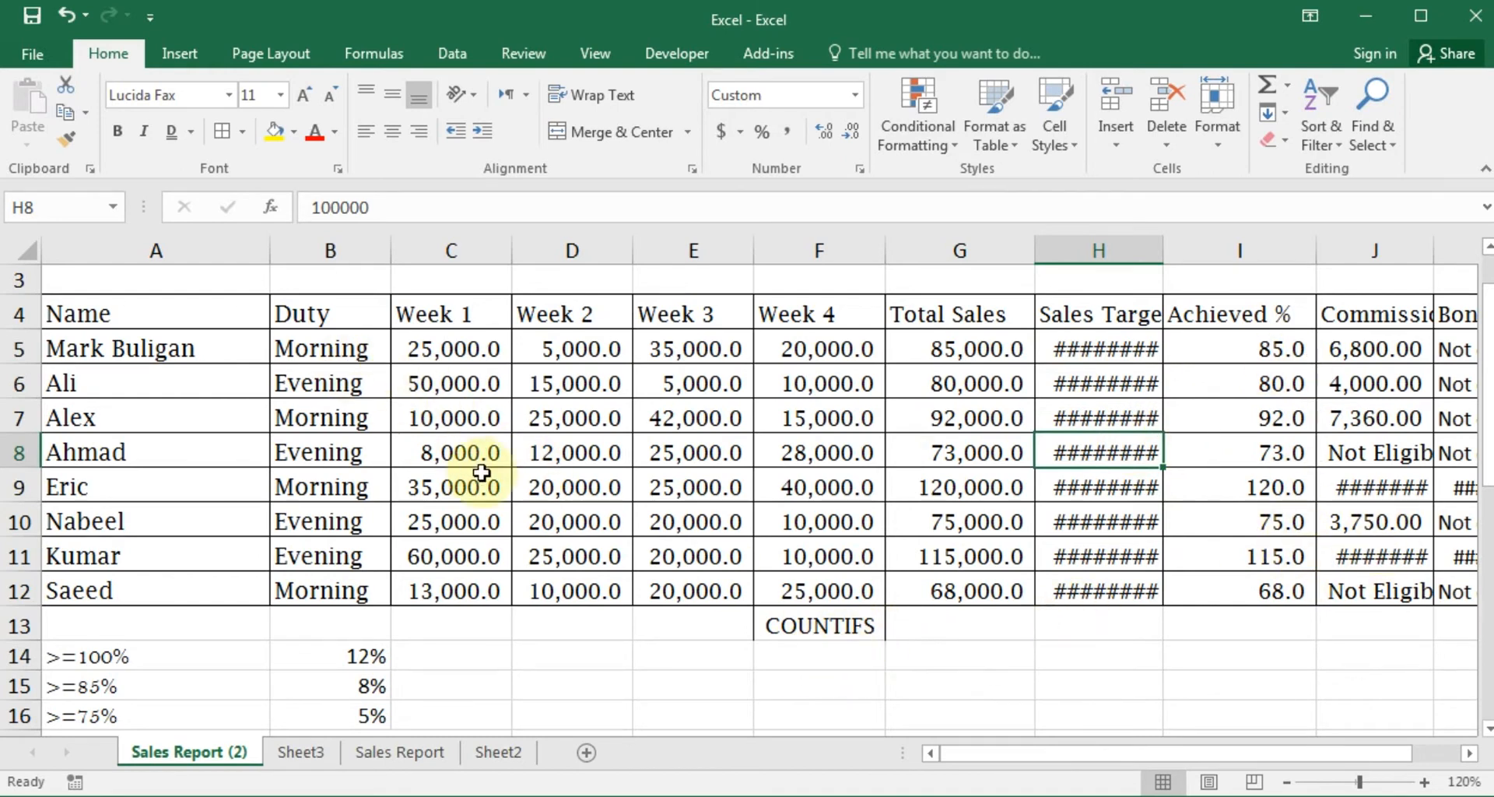
{"action": "left_click_drag", "start_coordinate": [331, 307], "coordinate": [322, 592]}
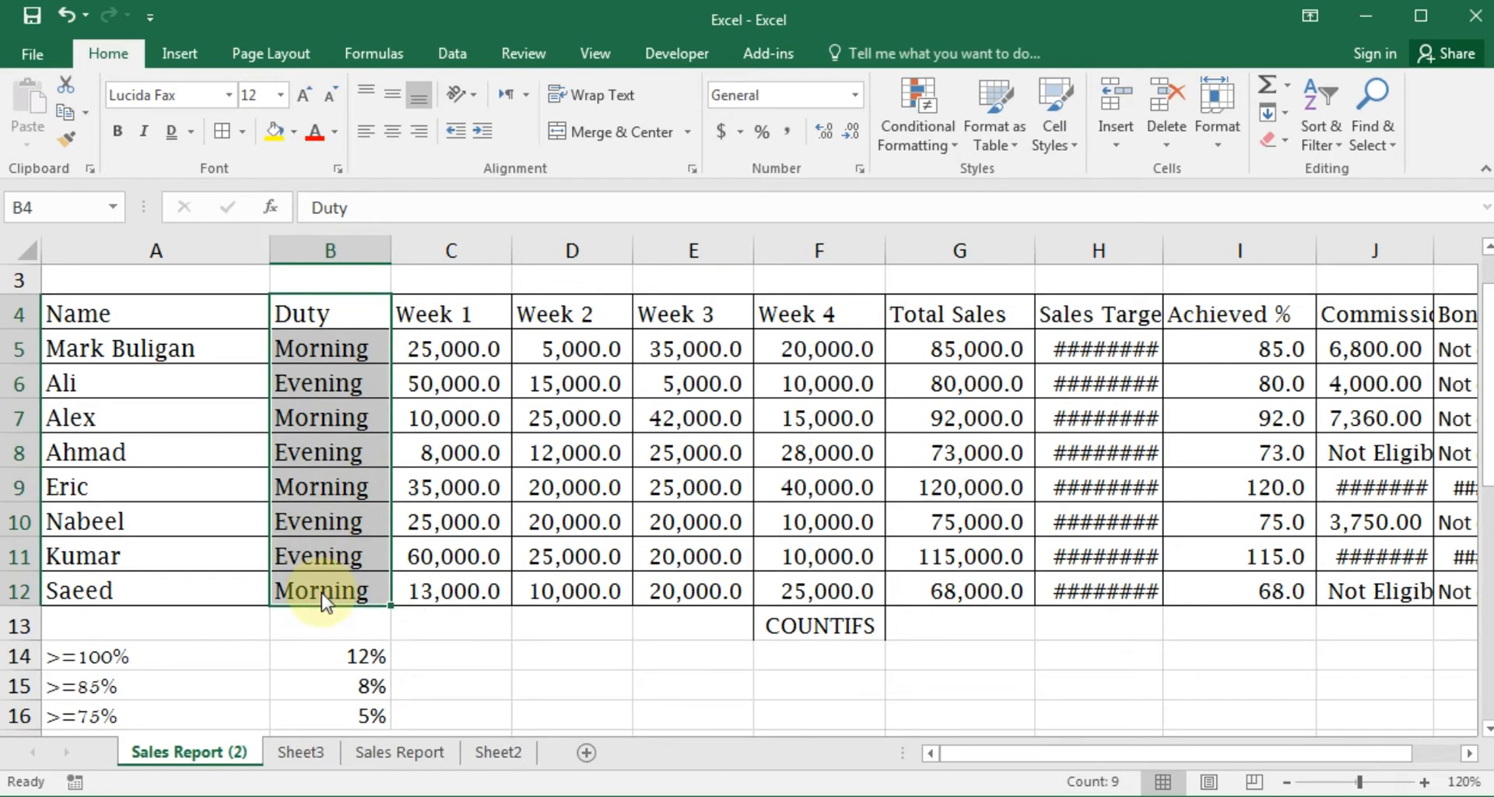
{"action": "key", "text": "ctrl+minus"}
{"action": "left_click", "coordinate": [572, 669]}
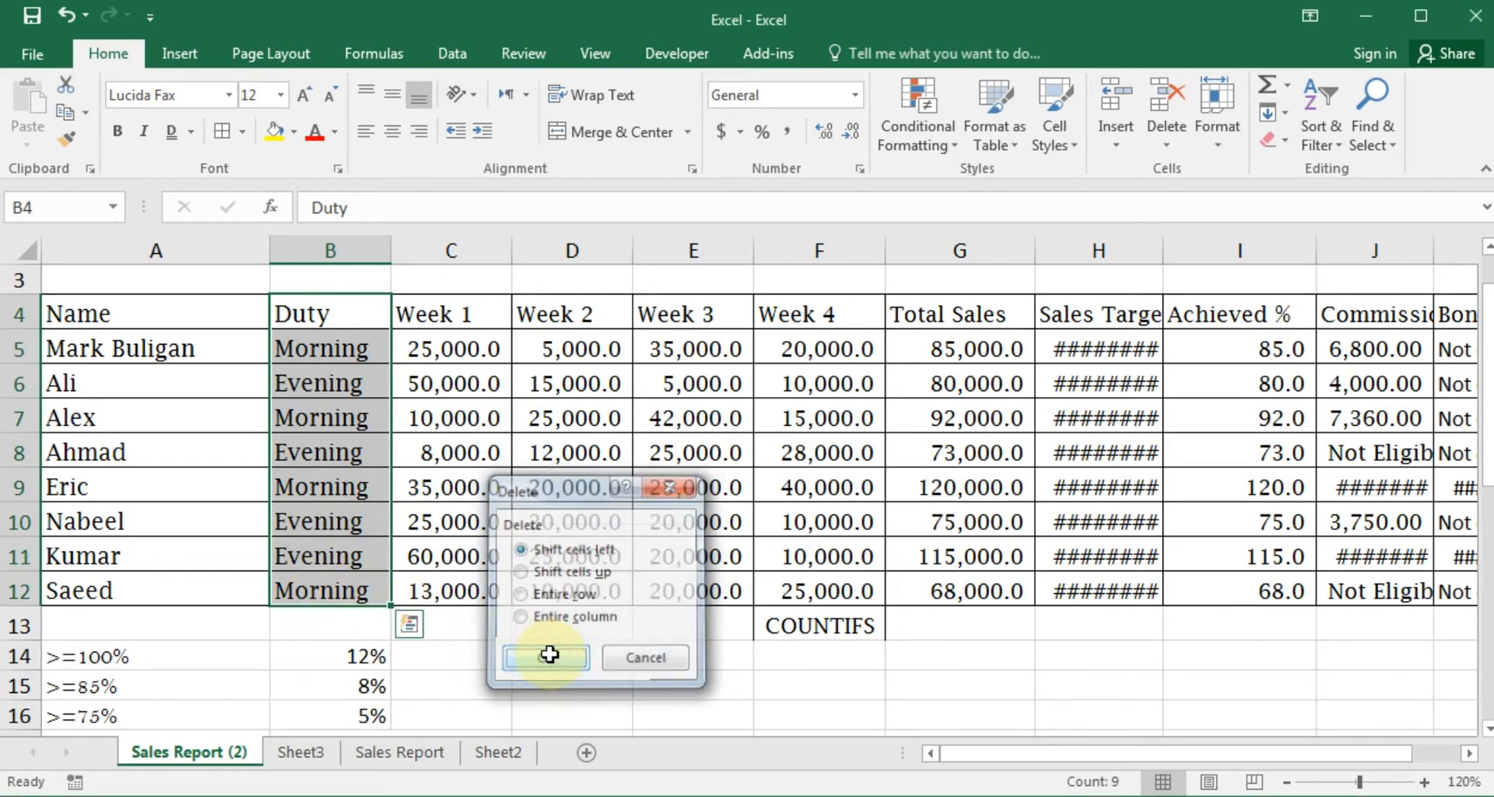
{"action": "left_click", "coordinate": [895, 661]}
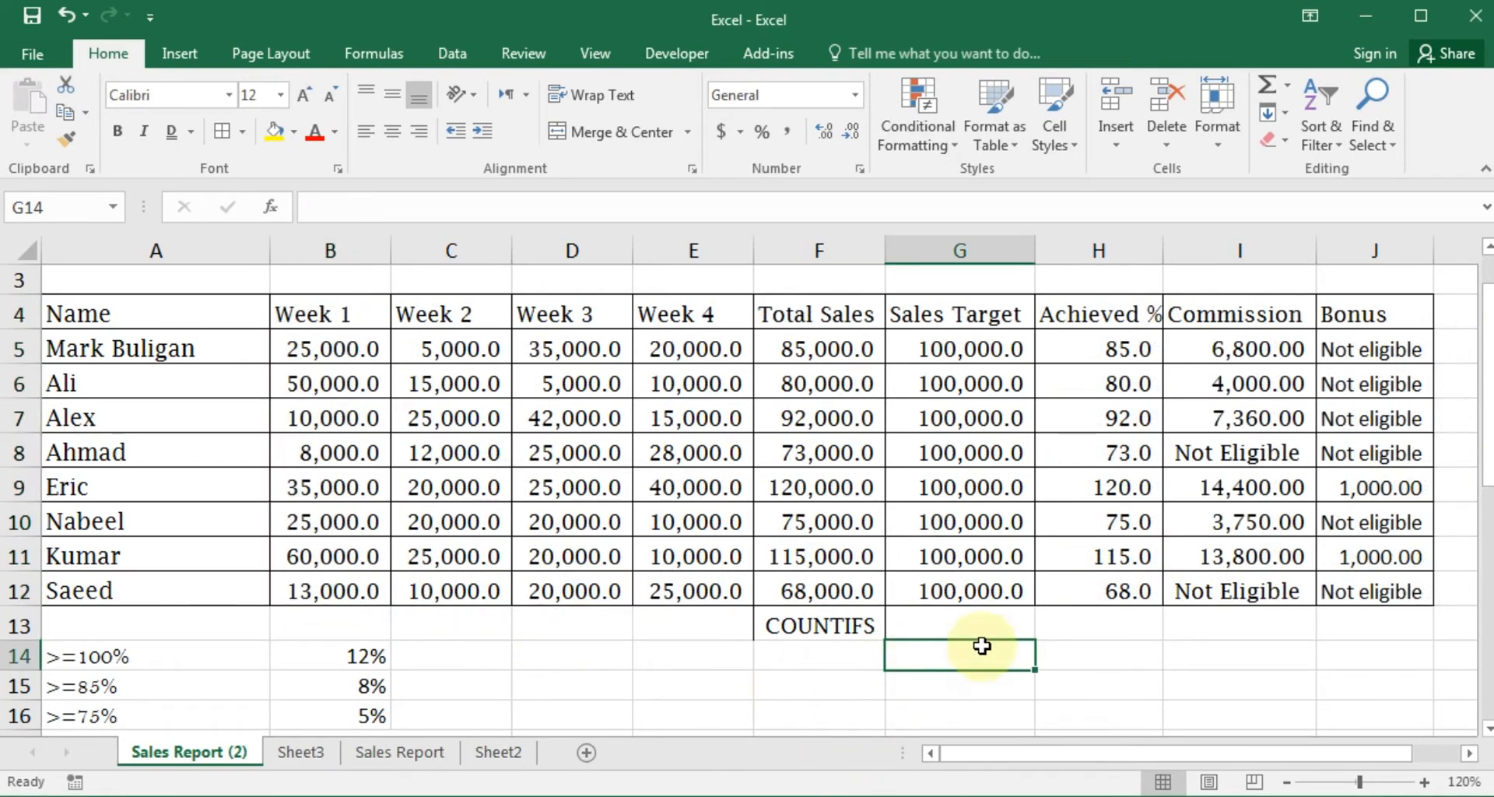
Examine the Achieved % and Bonus columns and the percentage thresholds in A14:A16 as candidate ranges and criteria for COUNTIFS
{"action": "left_click", "coordinate": [825, 651]}
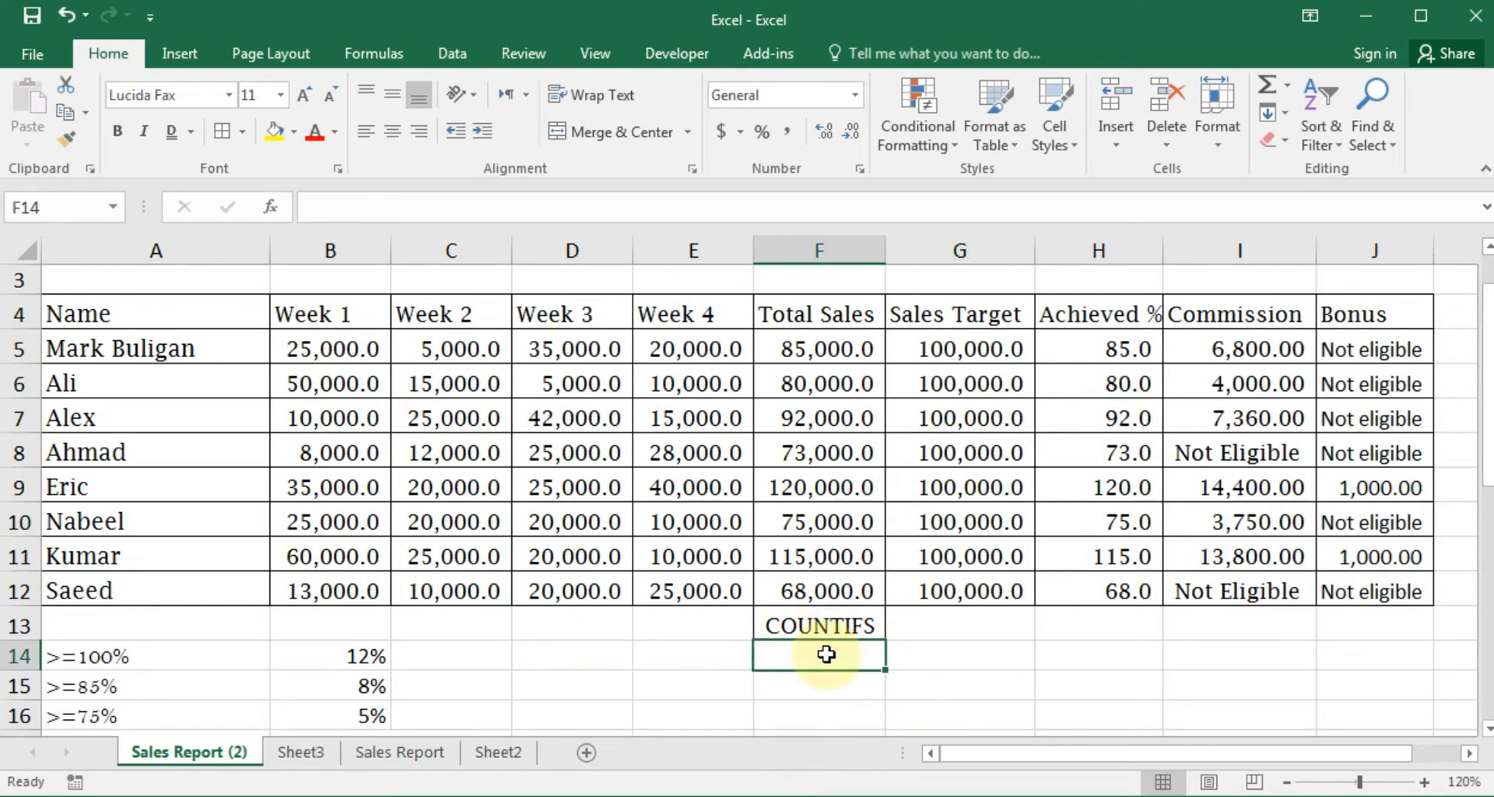
{"action": "left_click", "coordinate": [1135, 654]}
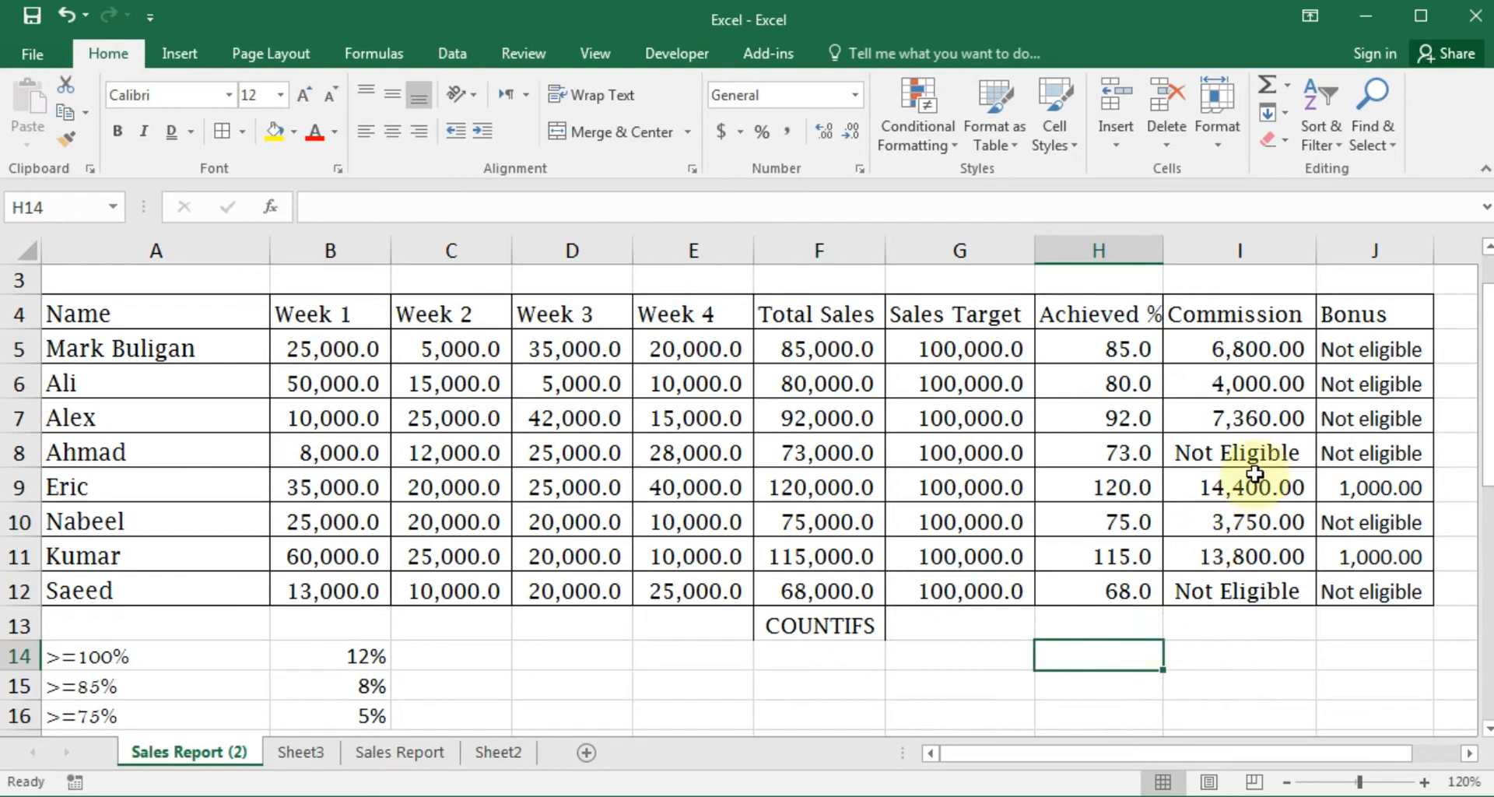
{"action": "left_click", "coordinate": [1389, 483]}
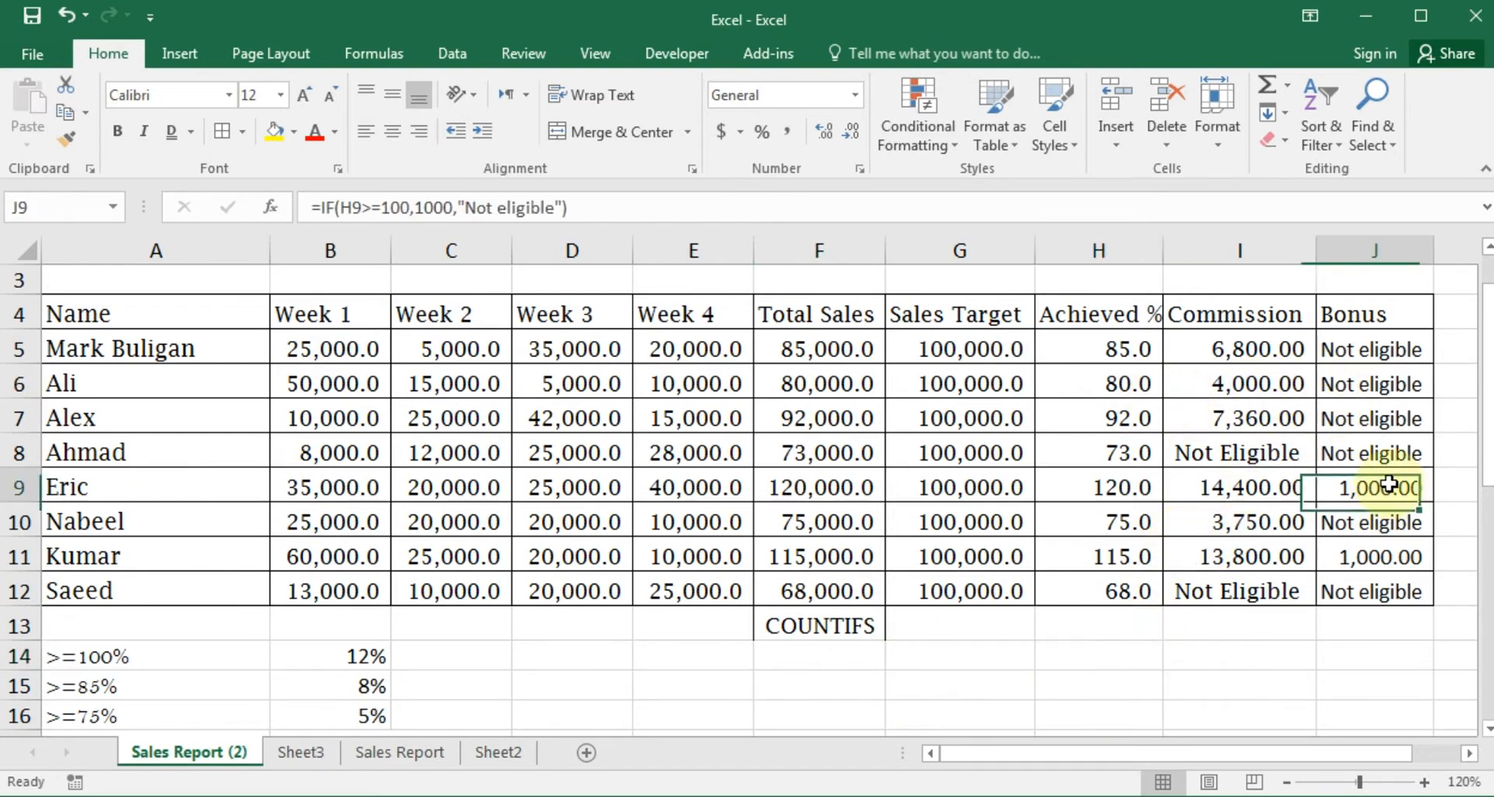
{"action": "left_click", "coordinate": [1371, 554]}
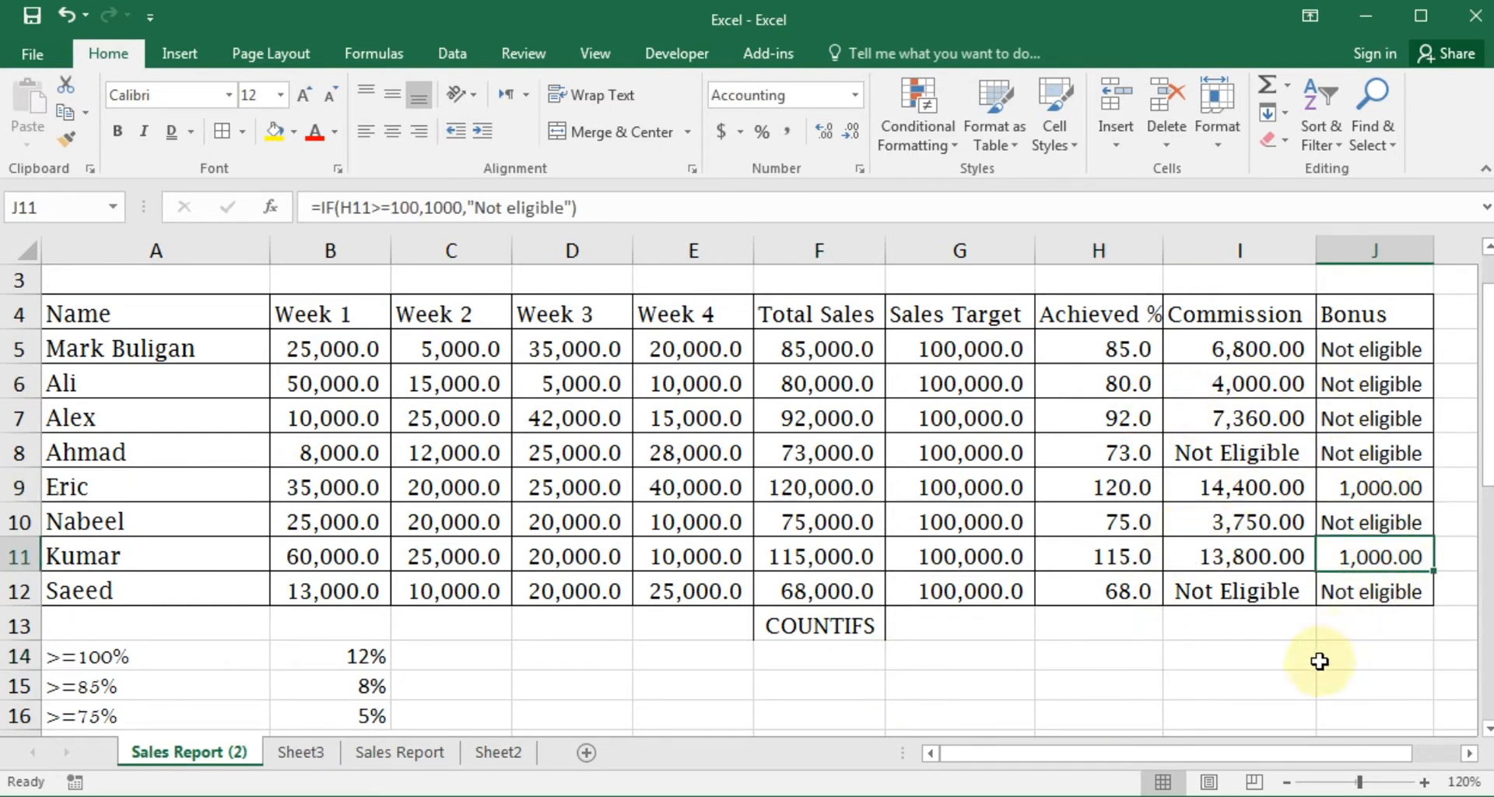
{"action": "left_click", "coordinate": [1322, 659]}
{"action": "left_click", "coordinate": [1126, 655]}
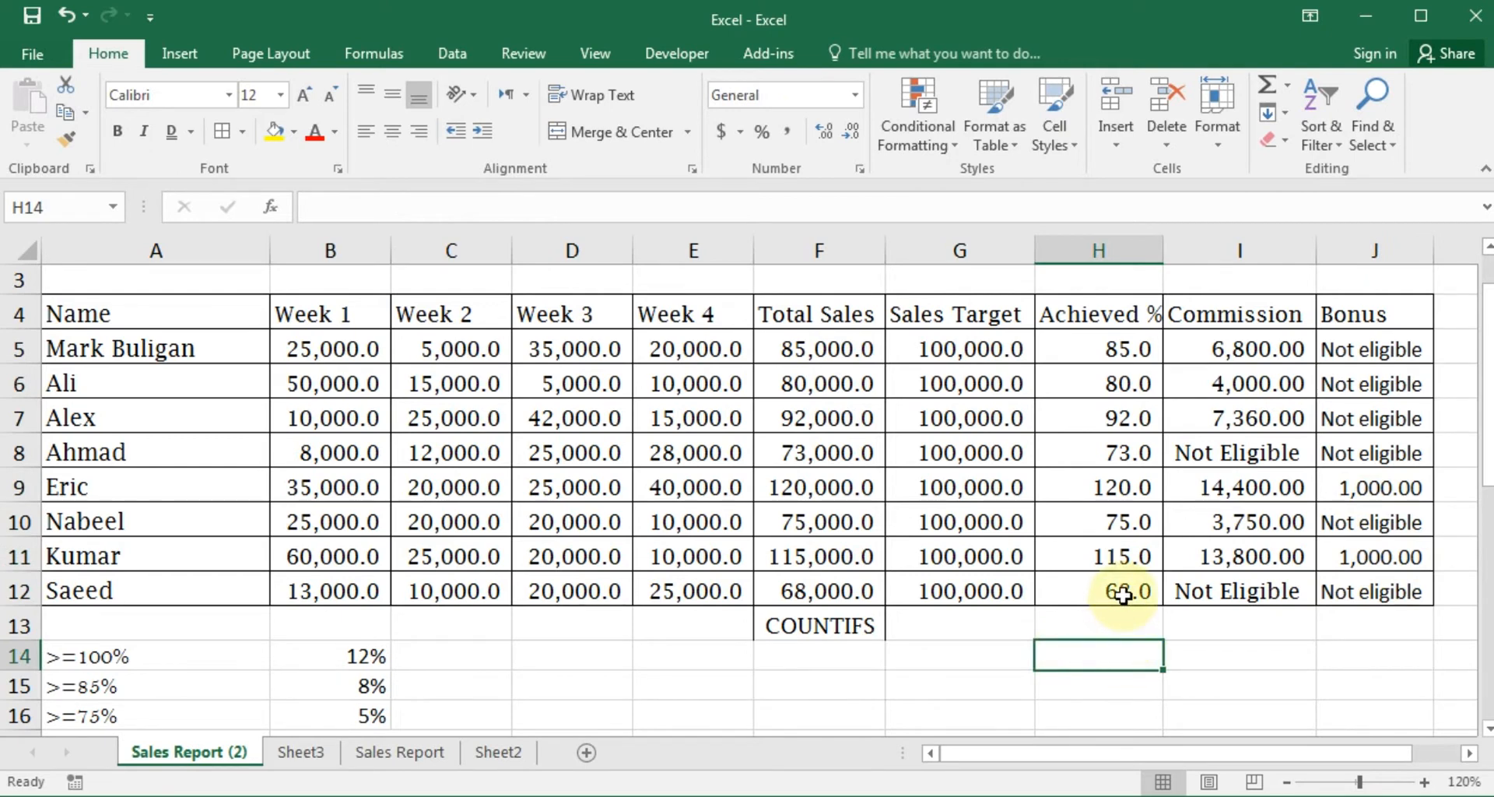
{"action": "left_click_drag", "start_coordinate": [1101, 347], "coordinate": [1121, 569]}
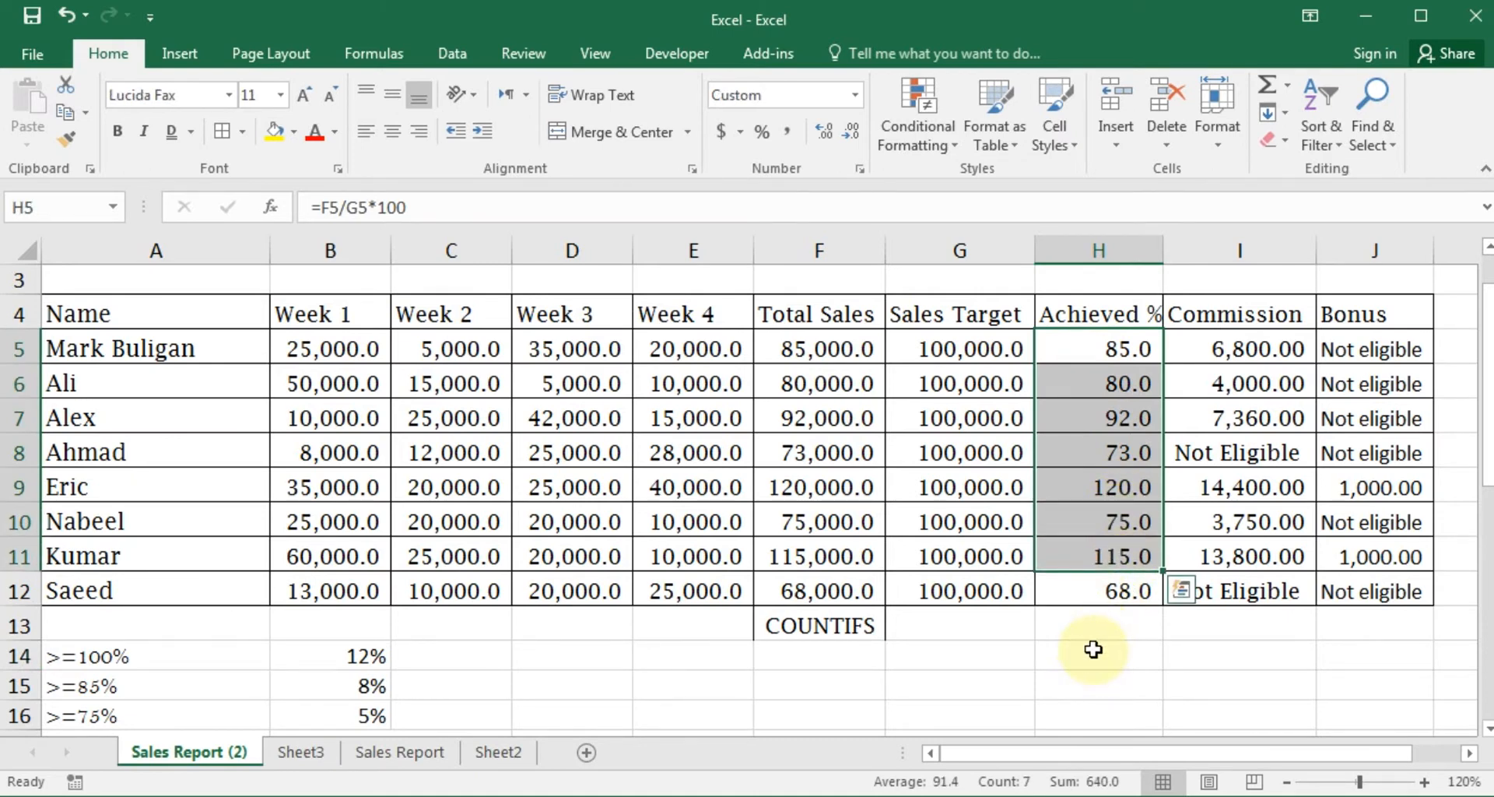
{"action": "left_click_drag", "start_coordinate": [156, 650], "coordinate": [158, 710]}
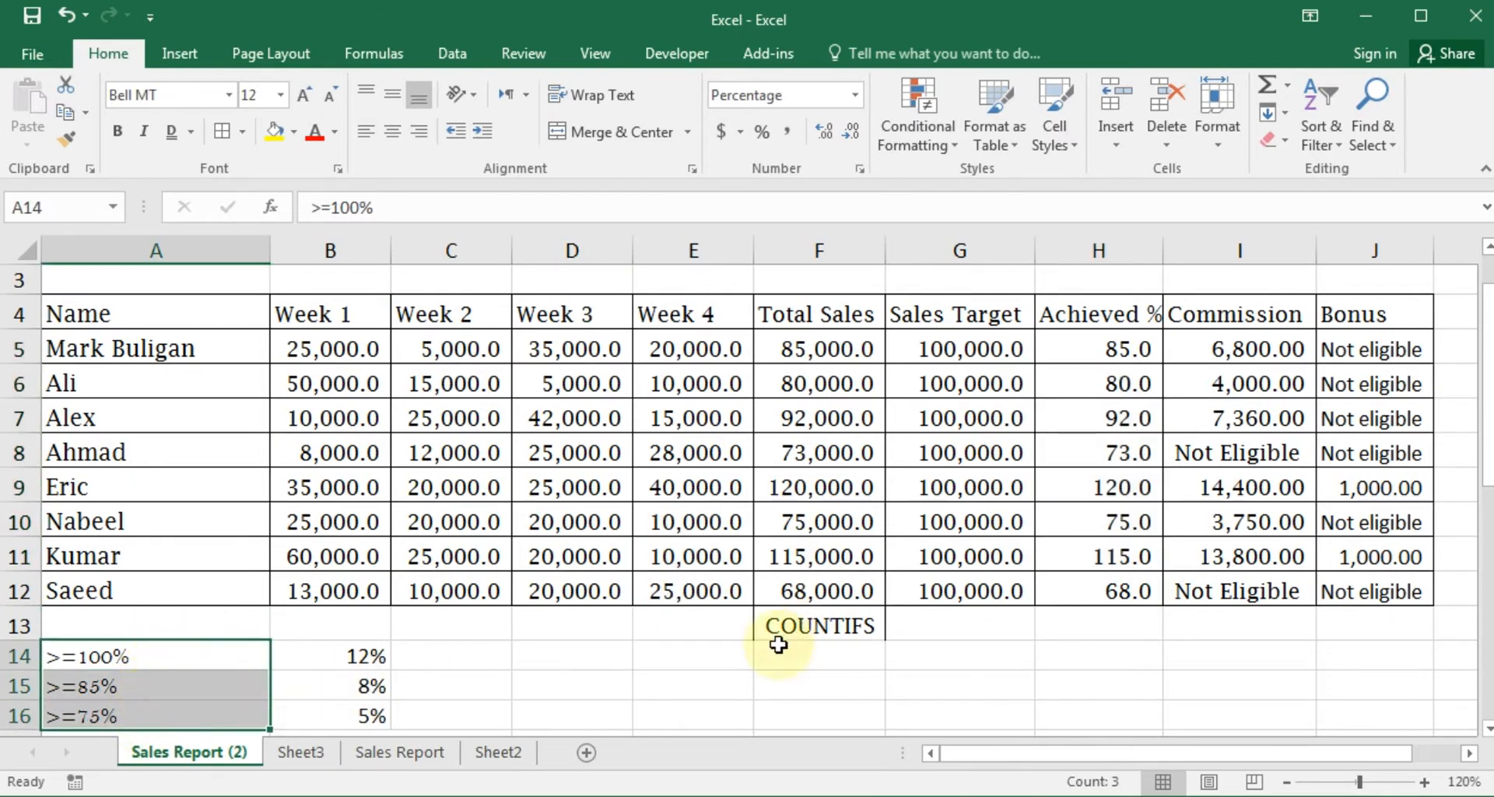
{"action": "left_click_drag", "start_coordinate": [81, 653], "coordinate": [73, 716]}
{"action": "left_click_drag", "start_coordinate": [1377, 489], "coordinate": [1373, 573]}
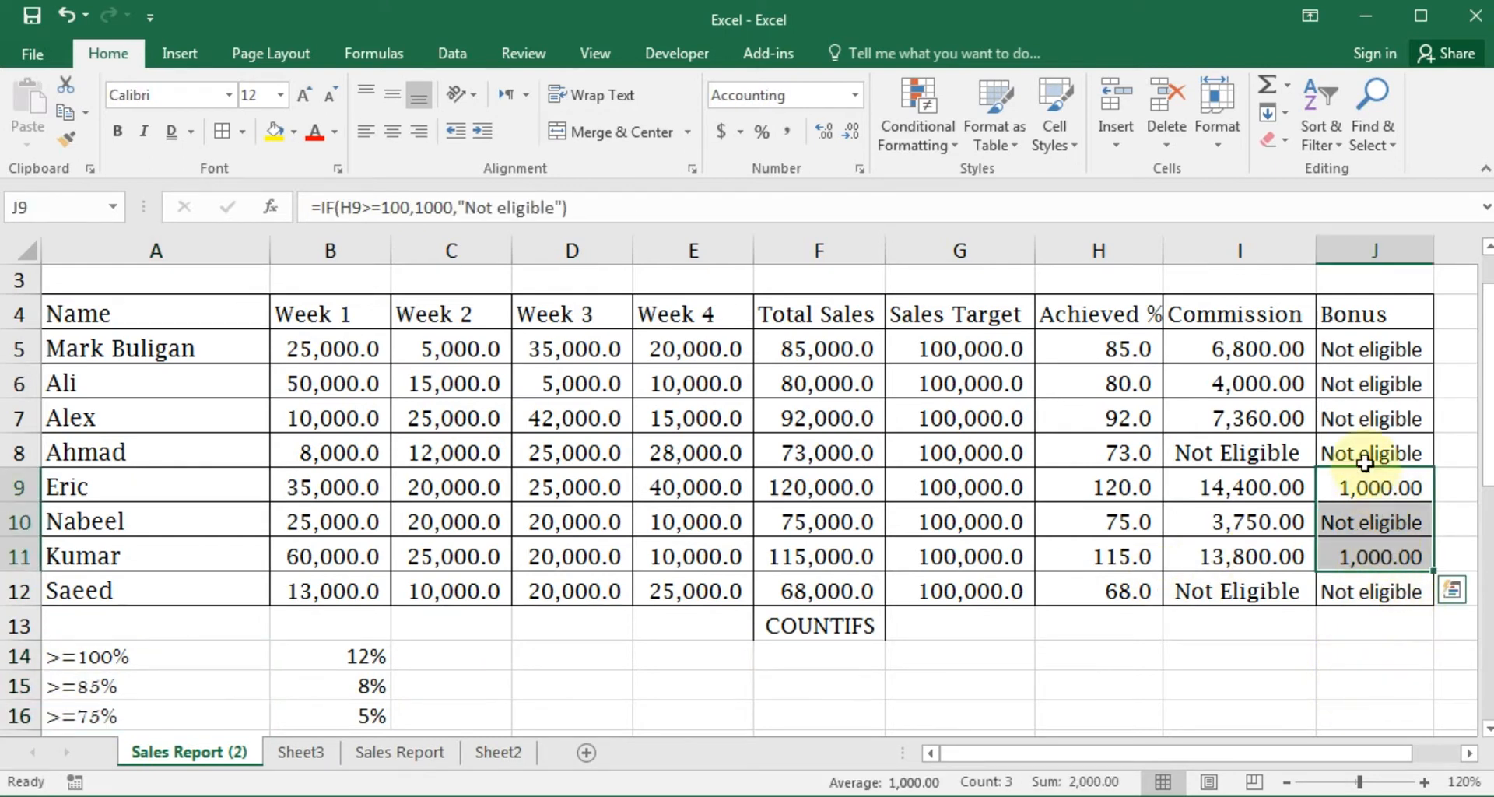
{"action": "left_click", "coordinate": [1266, 673]}
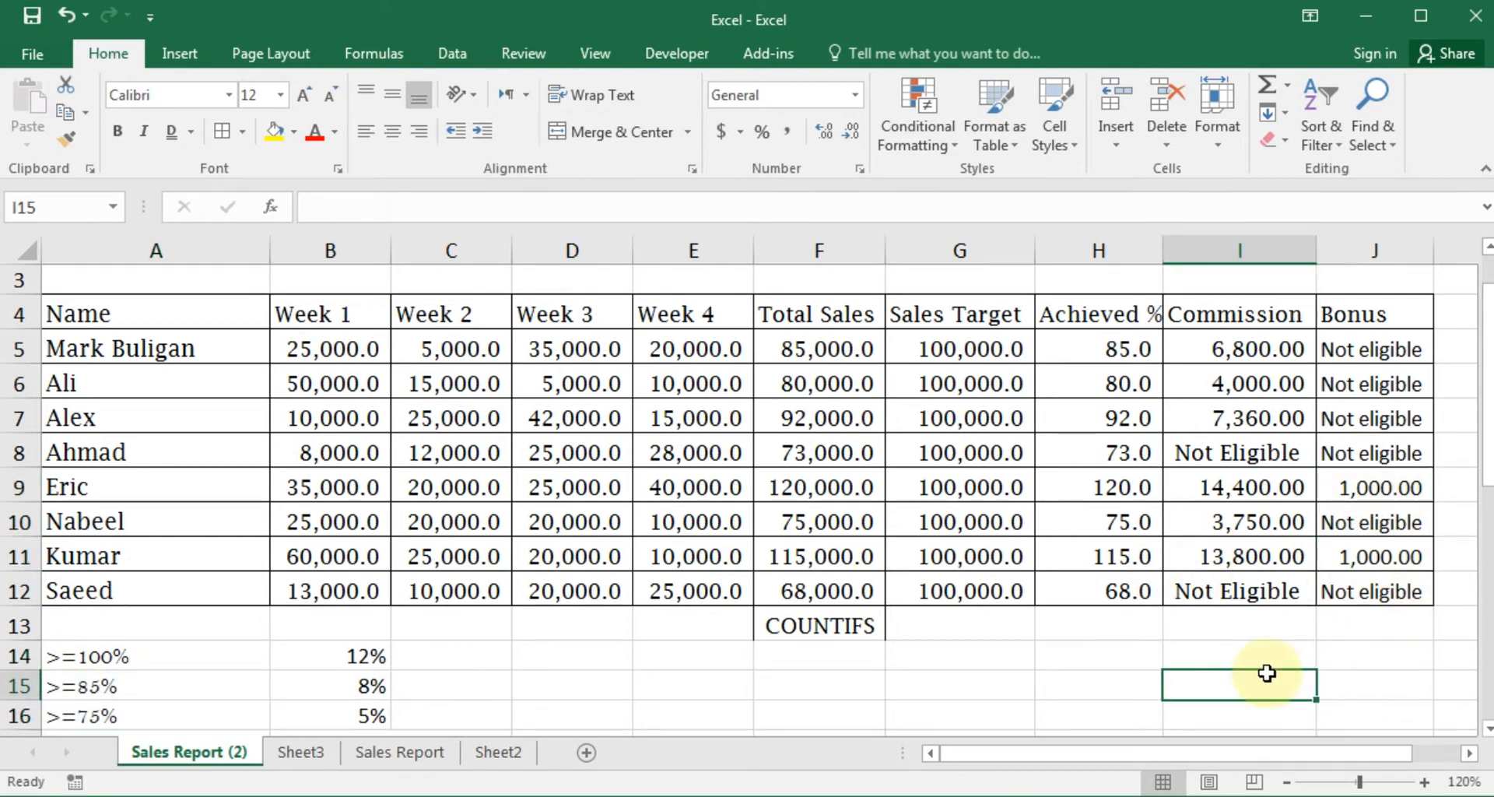
{"action": "left_click", "coordinate": [840, 647]}
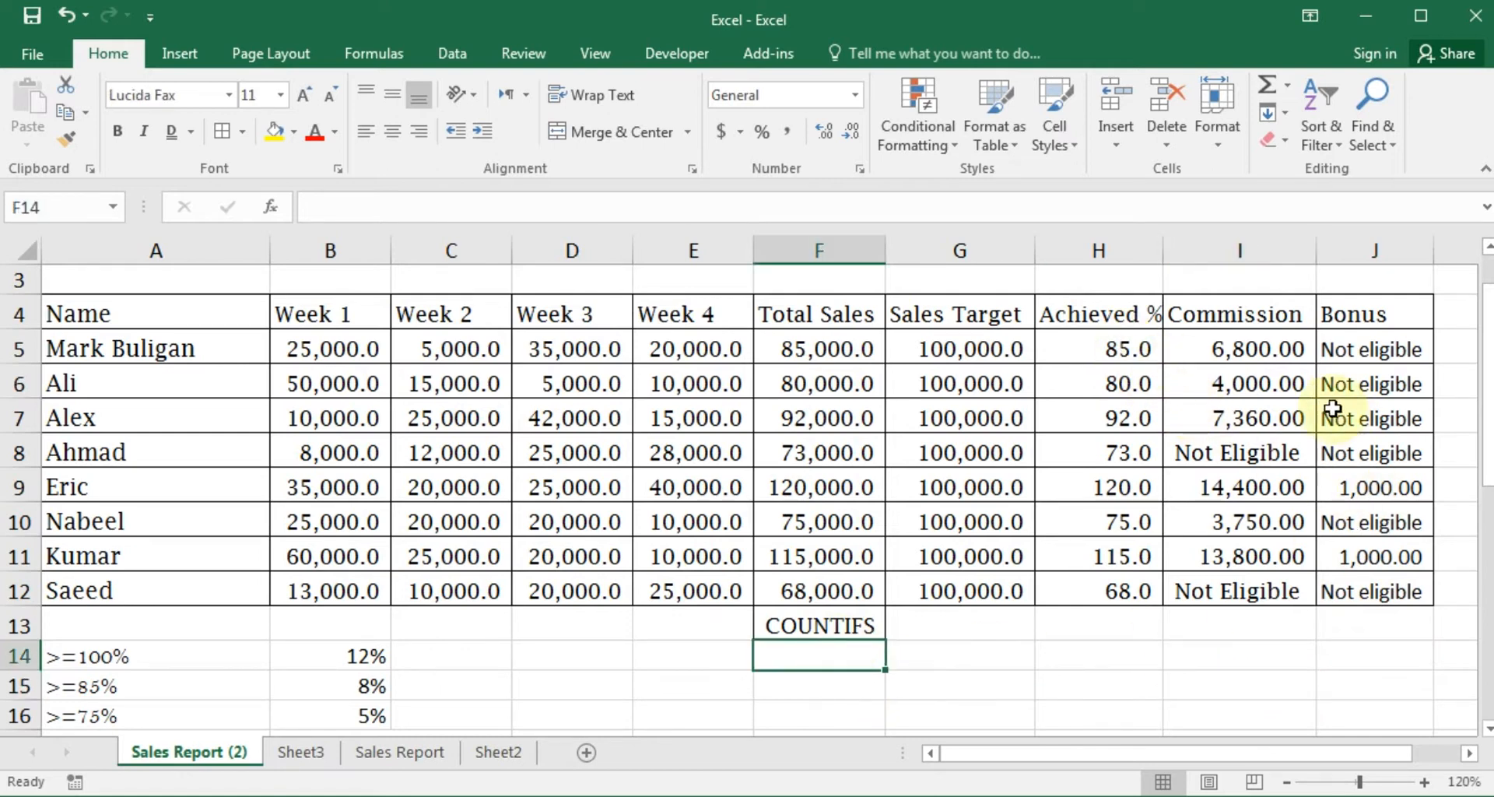
{"action": "left_click_drag", "start_coordinate": [1133, 342], "coordinate": [1124, 556]}
{"action": "left_click_drag", "start_coordinate": [1373, 347], "coordinate": [1362, 591]}
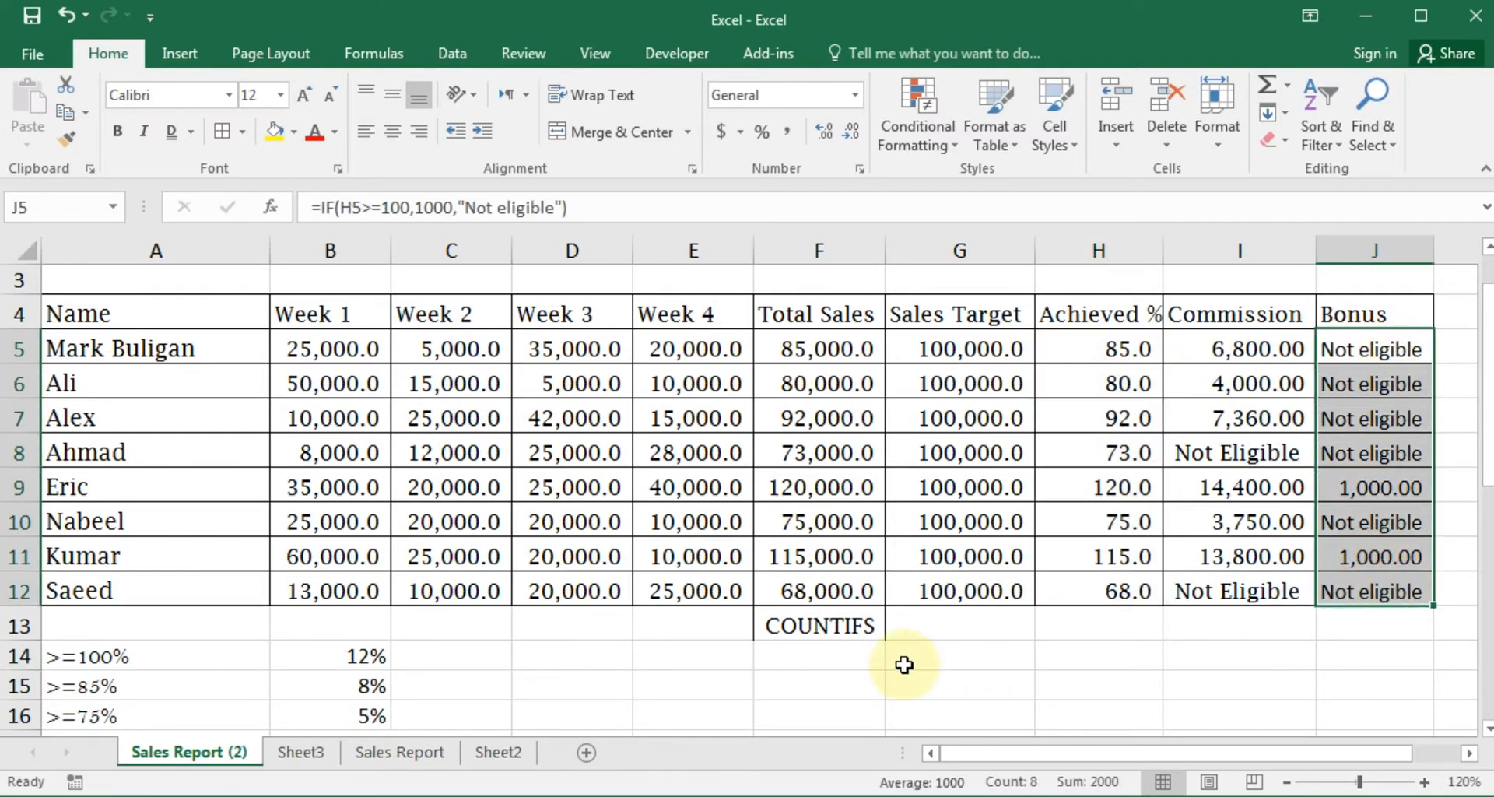
Start a COUNTIFS formula in F14 with the Achieved % range H5:H12 and the >=85% threshold in A15 as its criterion
{"action": "left_click", "coordinate": [815, 652]}
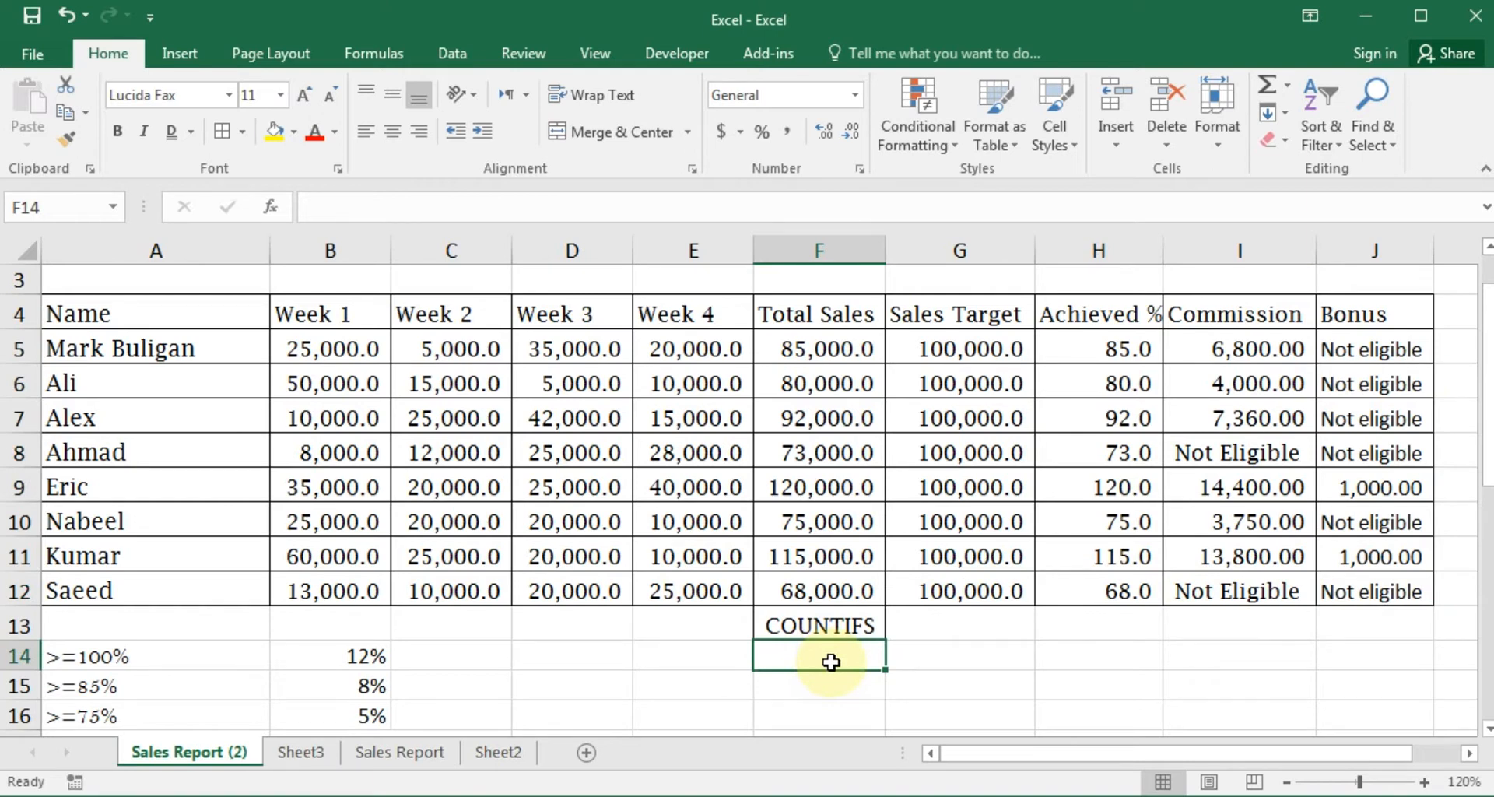
{"action": "left_click", "coordinate": [820, 683]}
{"action": "left_click", "coordinate": [827, 644]}
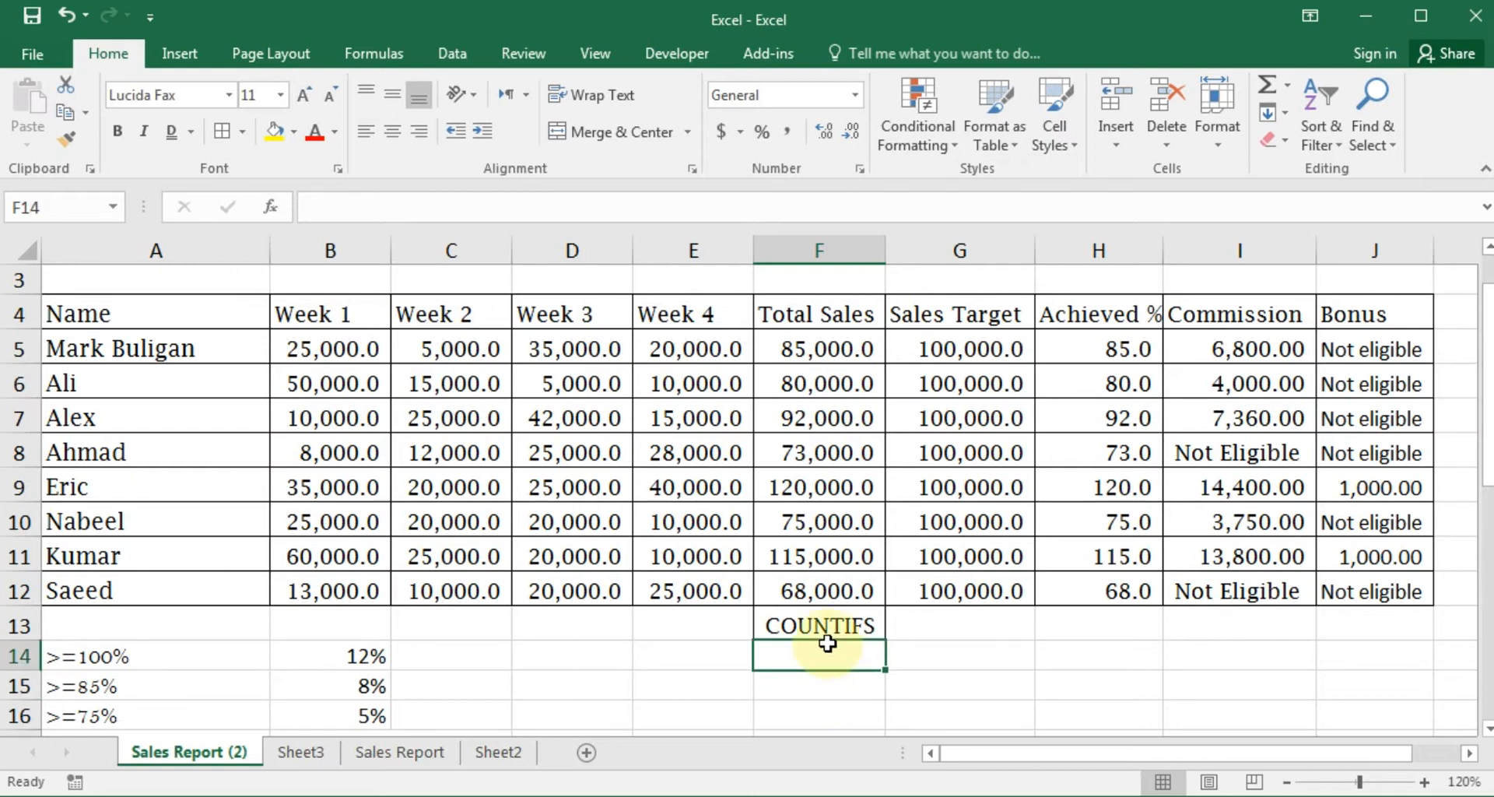
{"action": "type", "text": "=COUN"}
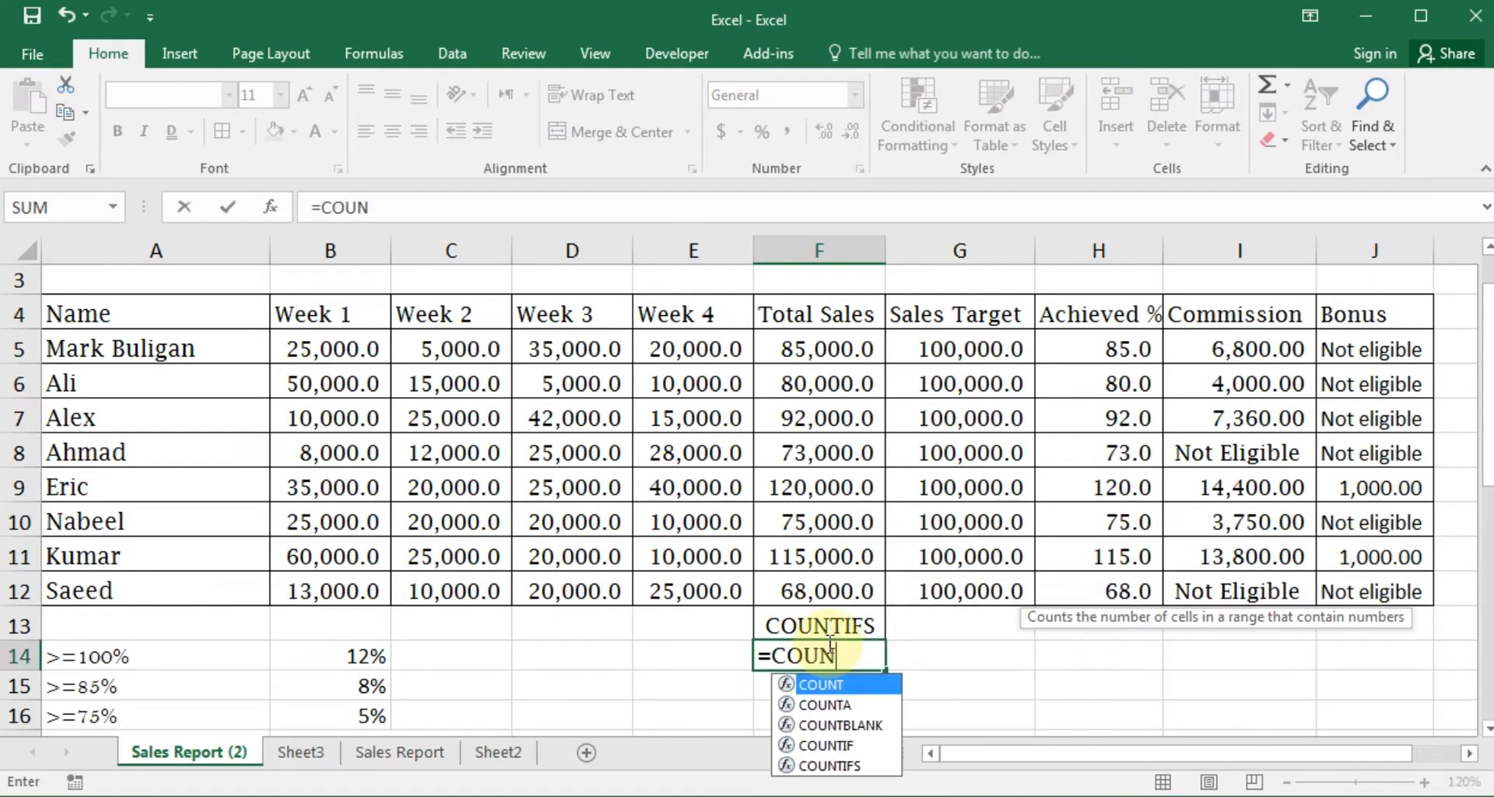
{"action": "type", "text": "TIFS"}
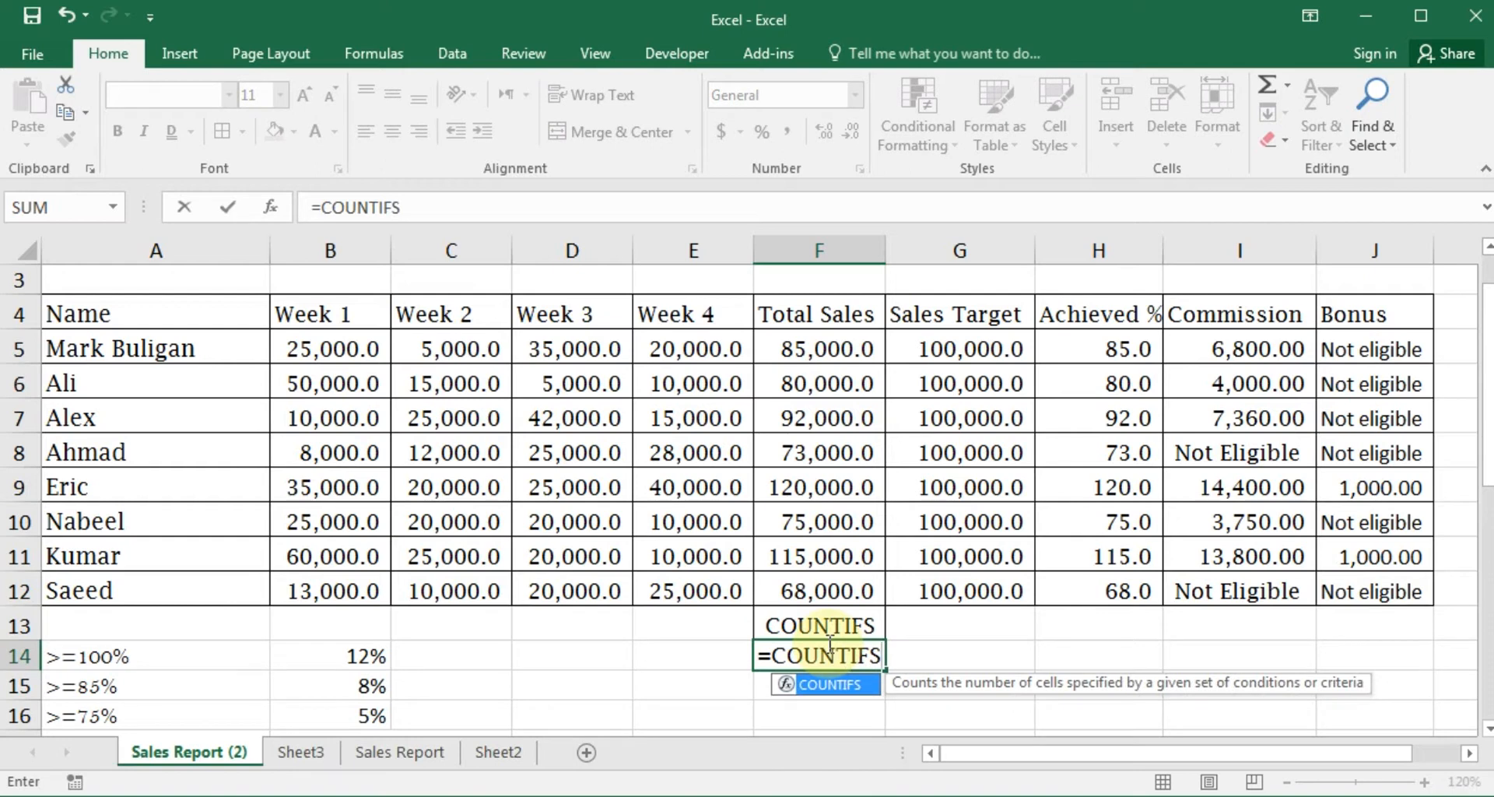
{"action": "type", "text": "("}
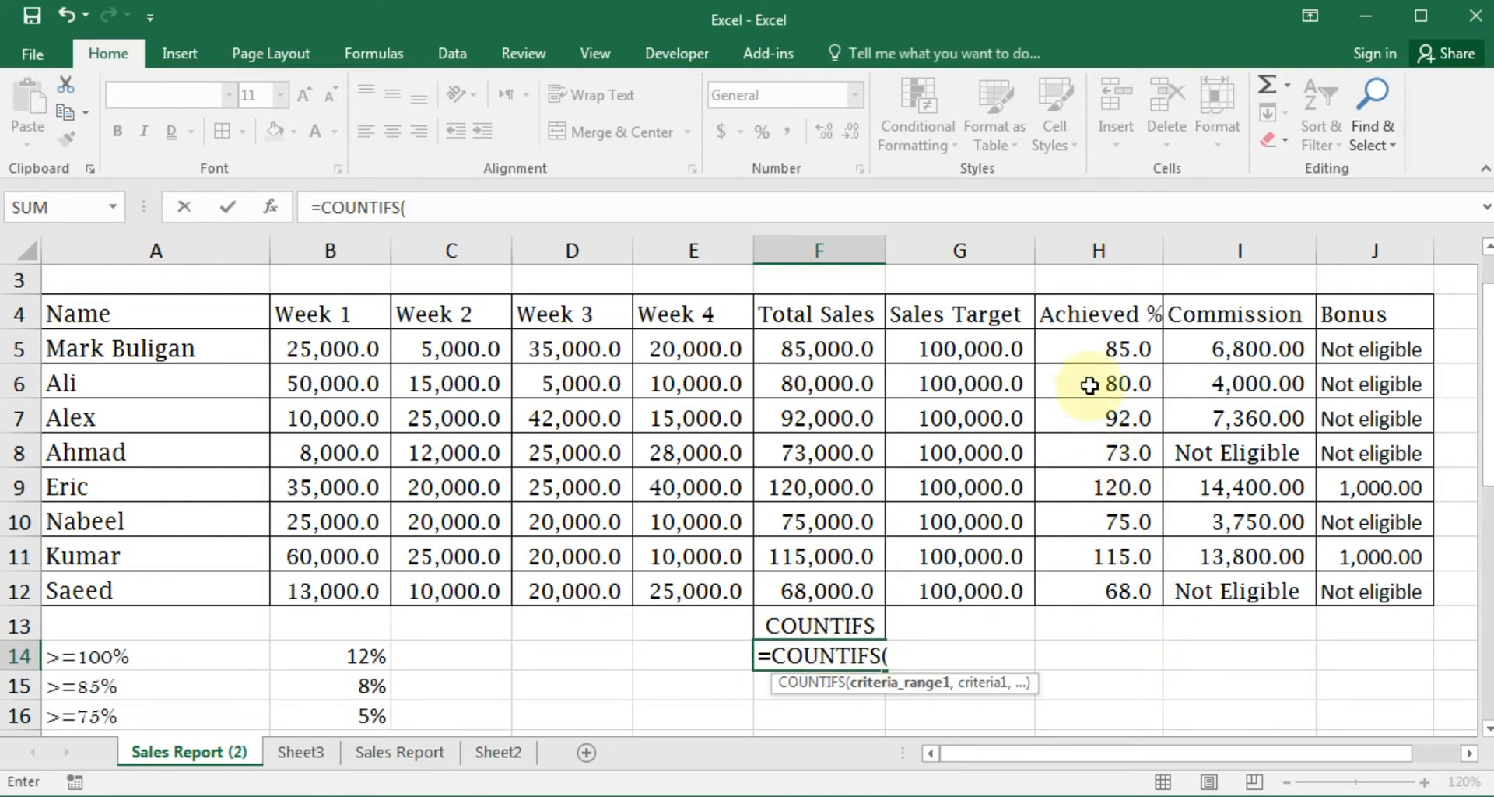
{"action": "left_click_drag", "start_coordinate": [1081, 342], "coordinate": [1111, 600]}
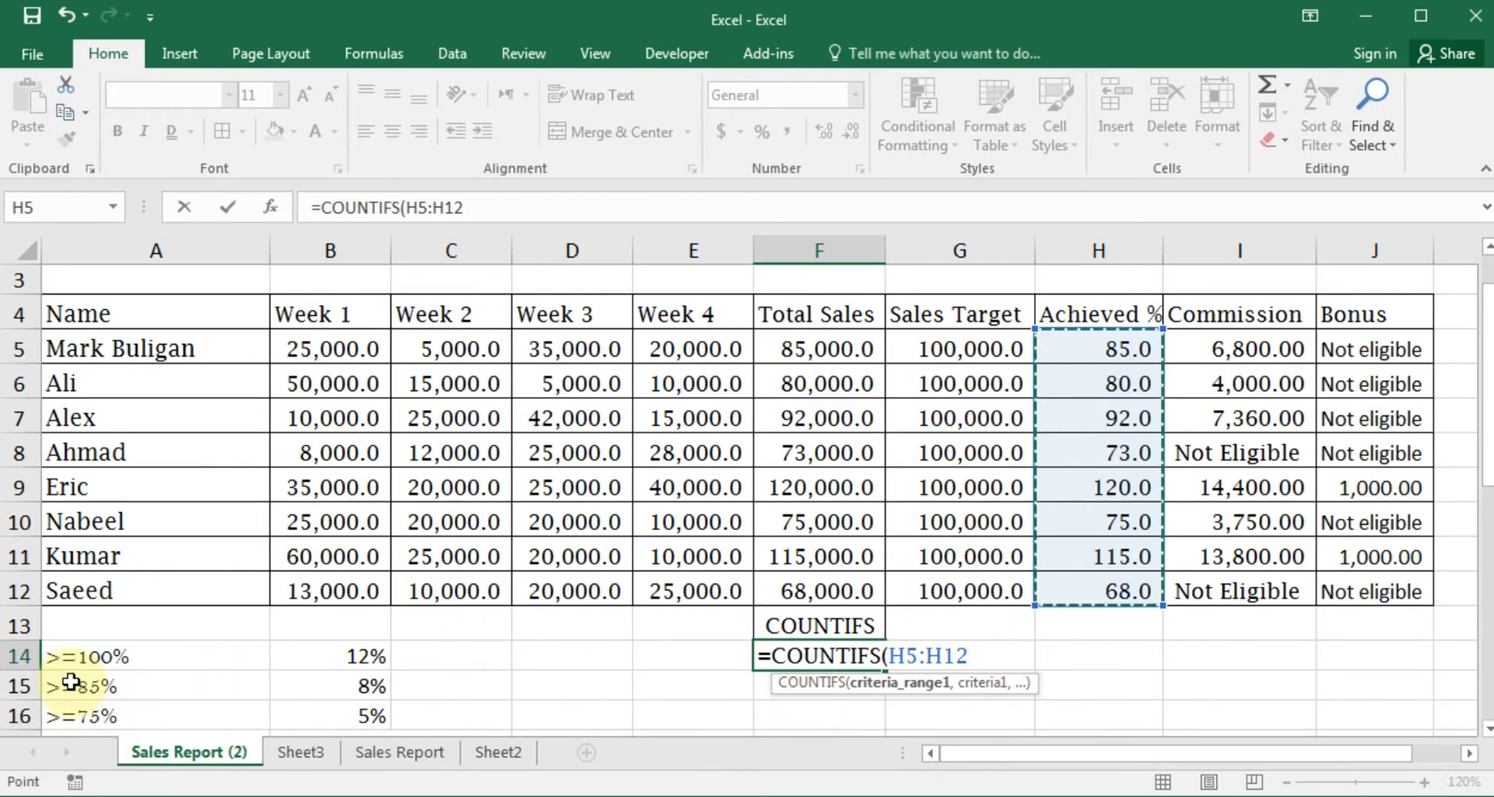
{"action": "type", "text": ","}
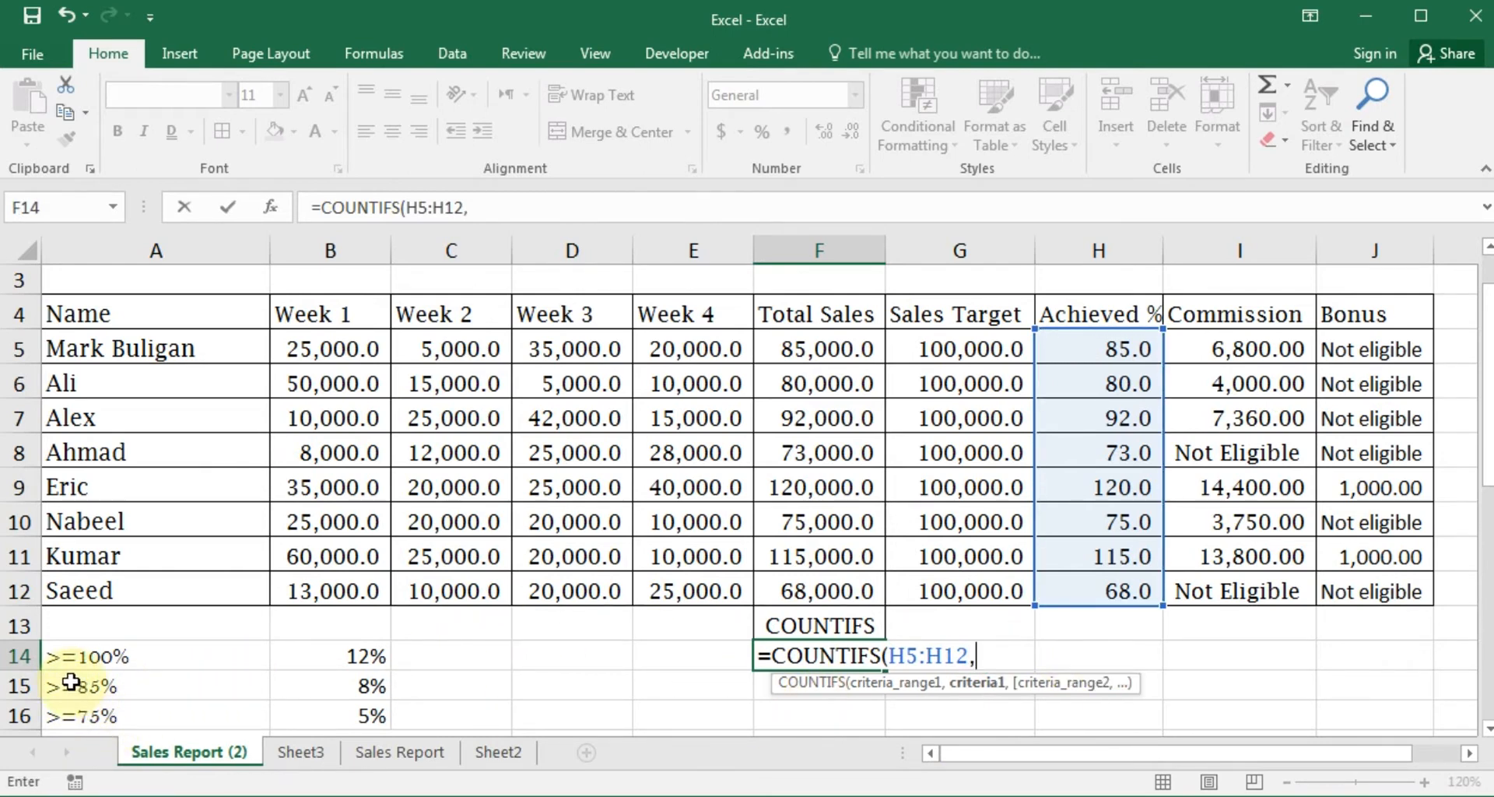
{"action": "left_click", "coordinate": [117, 686]}
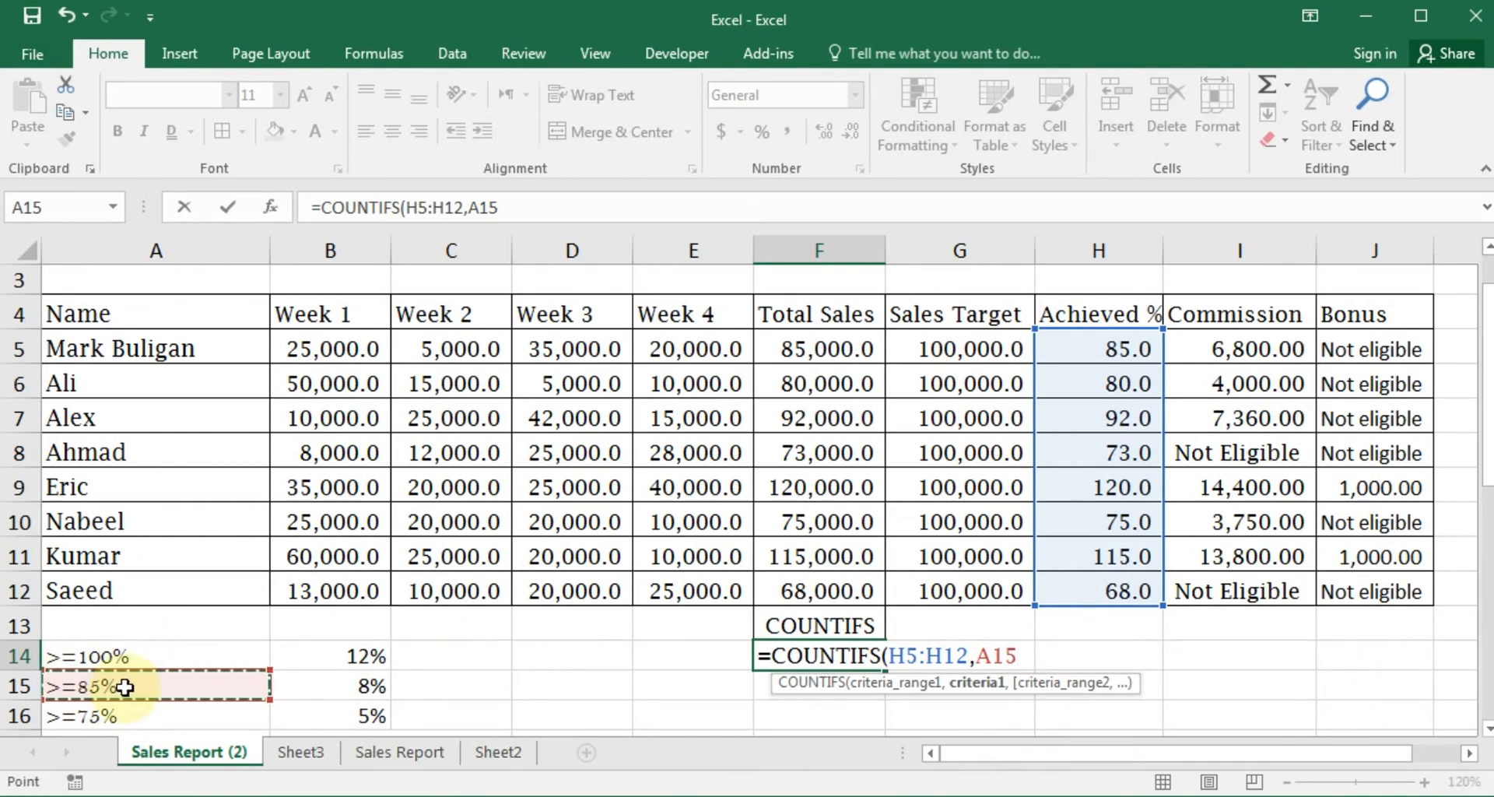
Complete the COUNTIFS formula with the Bonus range J5:J12 and criterion "1000", and check the matching bonus cells J9 and J11
{"action": "type", "text": ","}
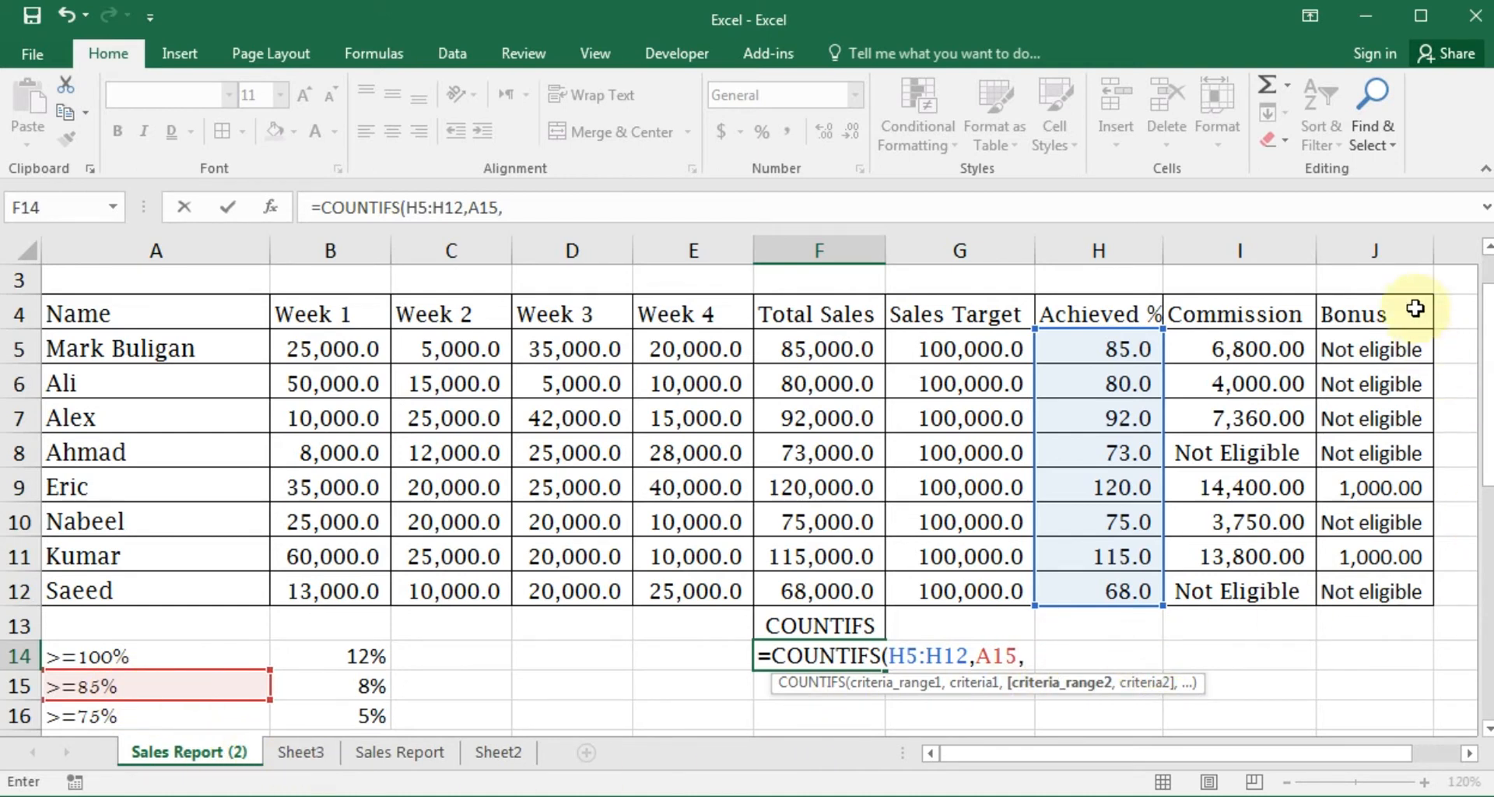
{"action": "left_click_drag", "start_coordinate": [1365, 347], "coordinate": [1369, 581]}
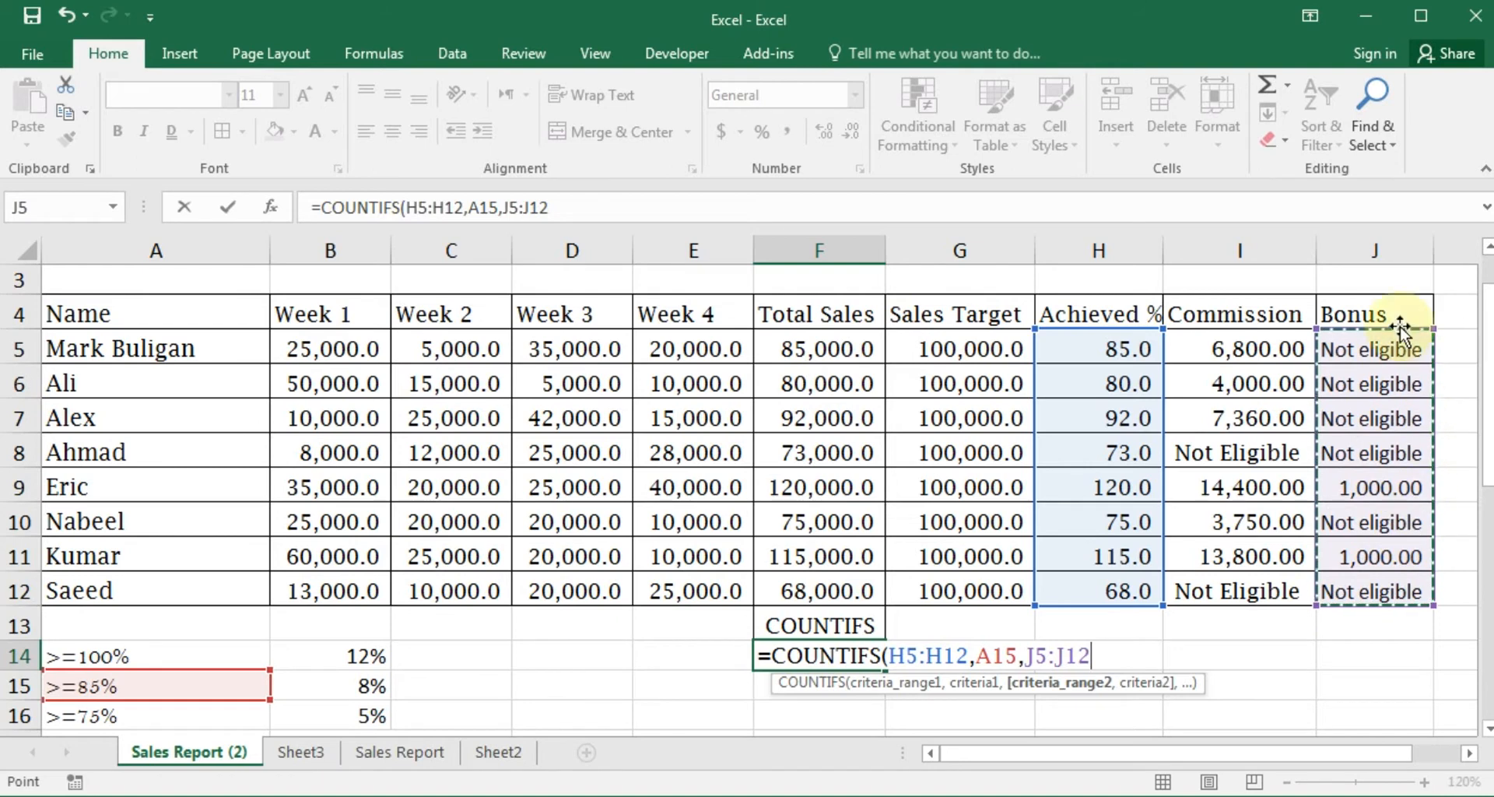
{"action": "type", "text": ","}
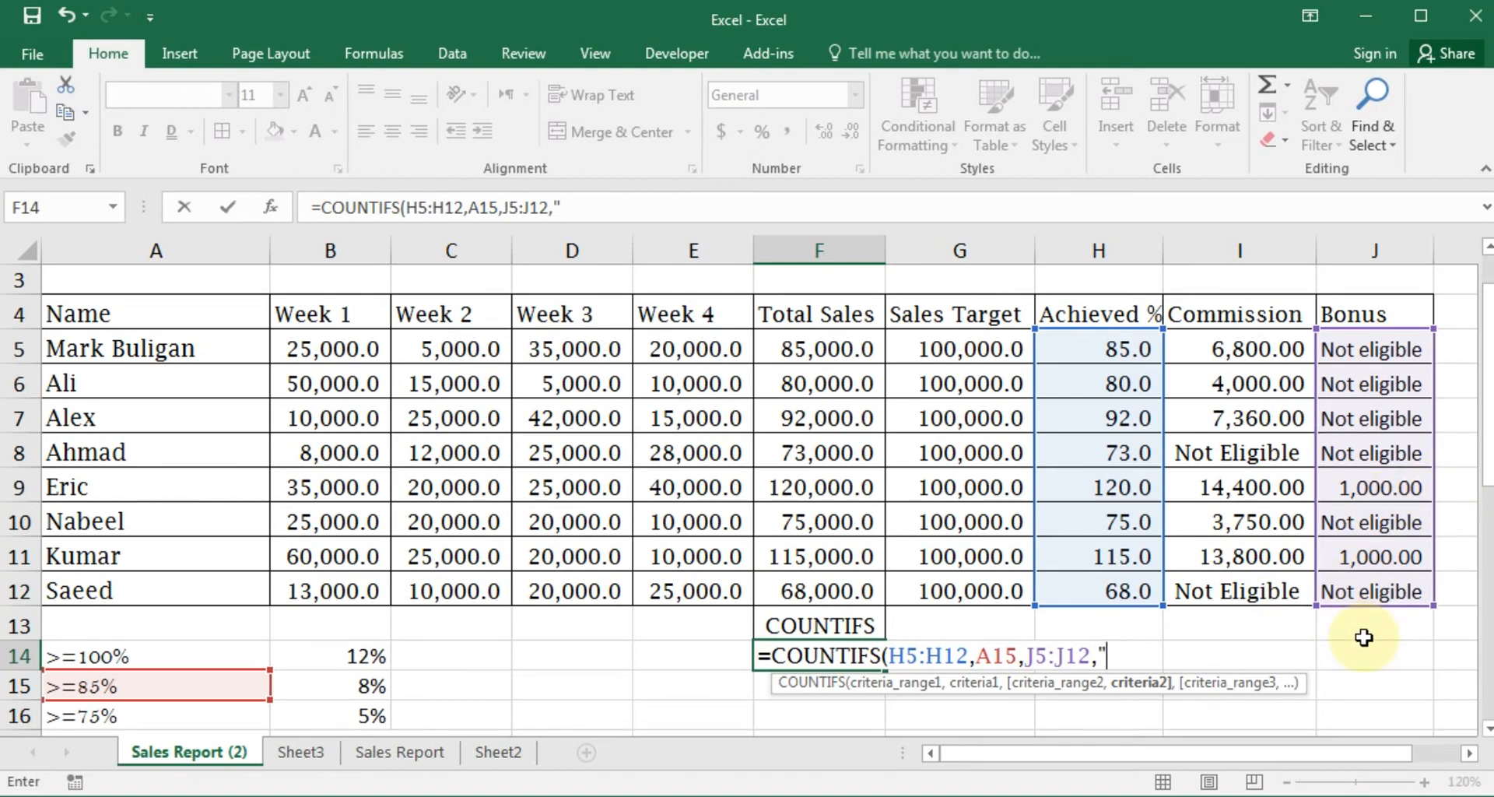
{"action": "type", "text": "000"}
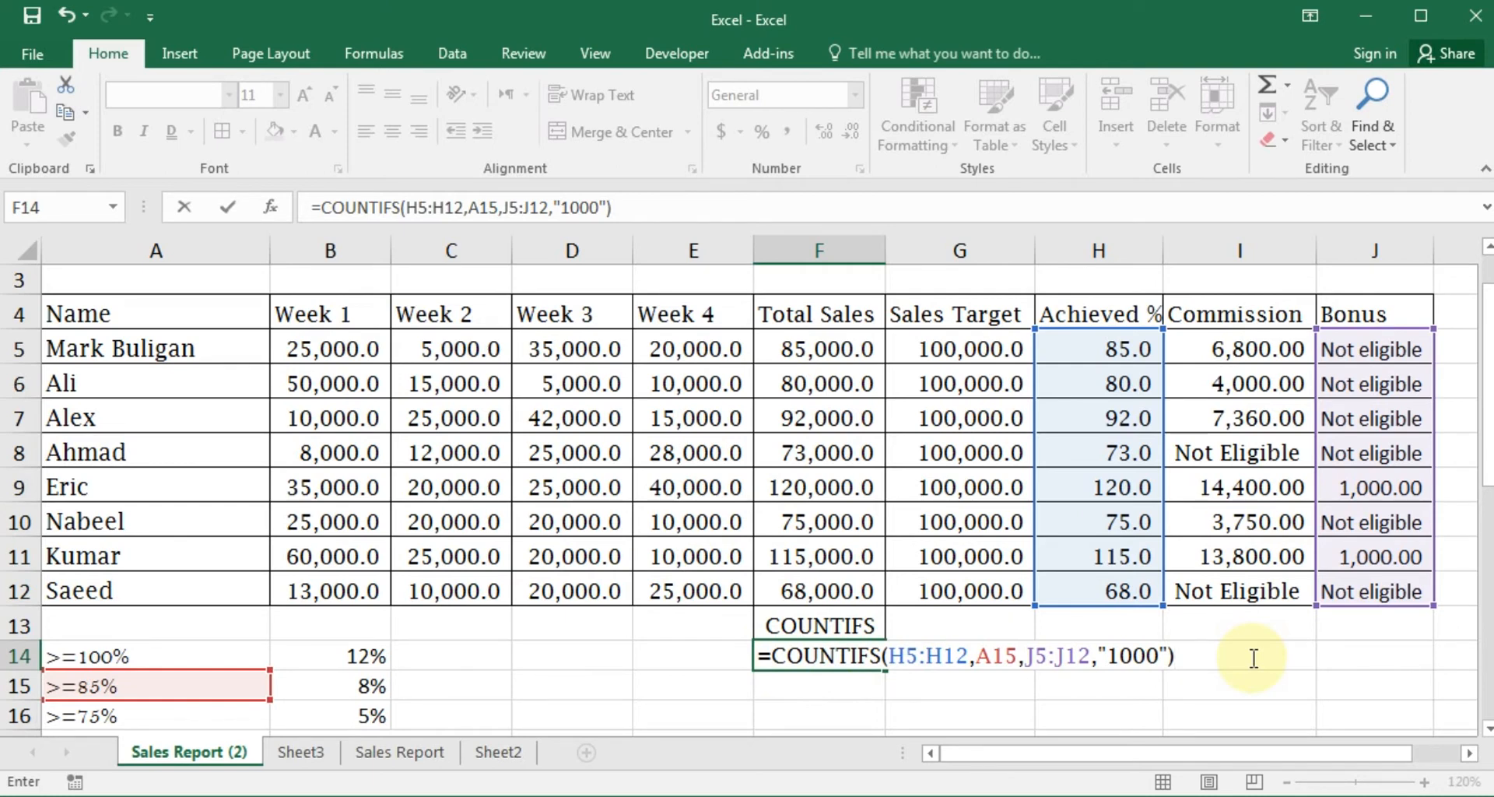
{"action": "key", "text": "Return"}
{"action": "key", "text": "Up"}
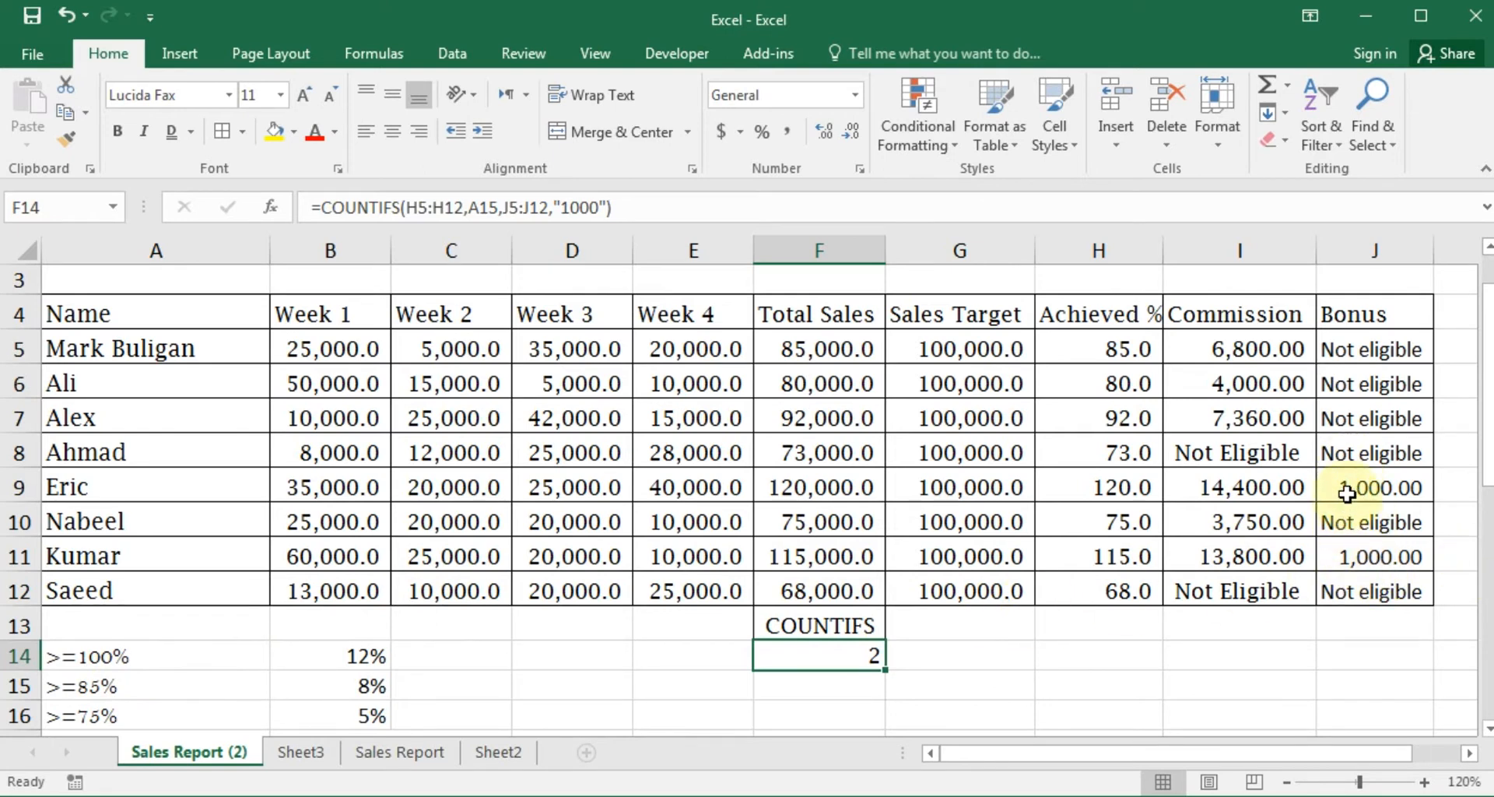
{"action": "left_click", "coordinate": [1360, 555]}
{"action": "left_click", "coordinate": [1362, 488]}
{"action": "left_click", "coordinate": [1373, 552]}
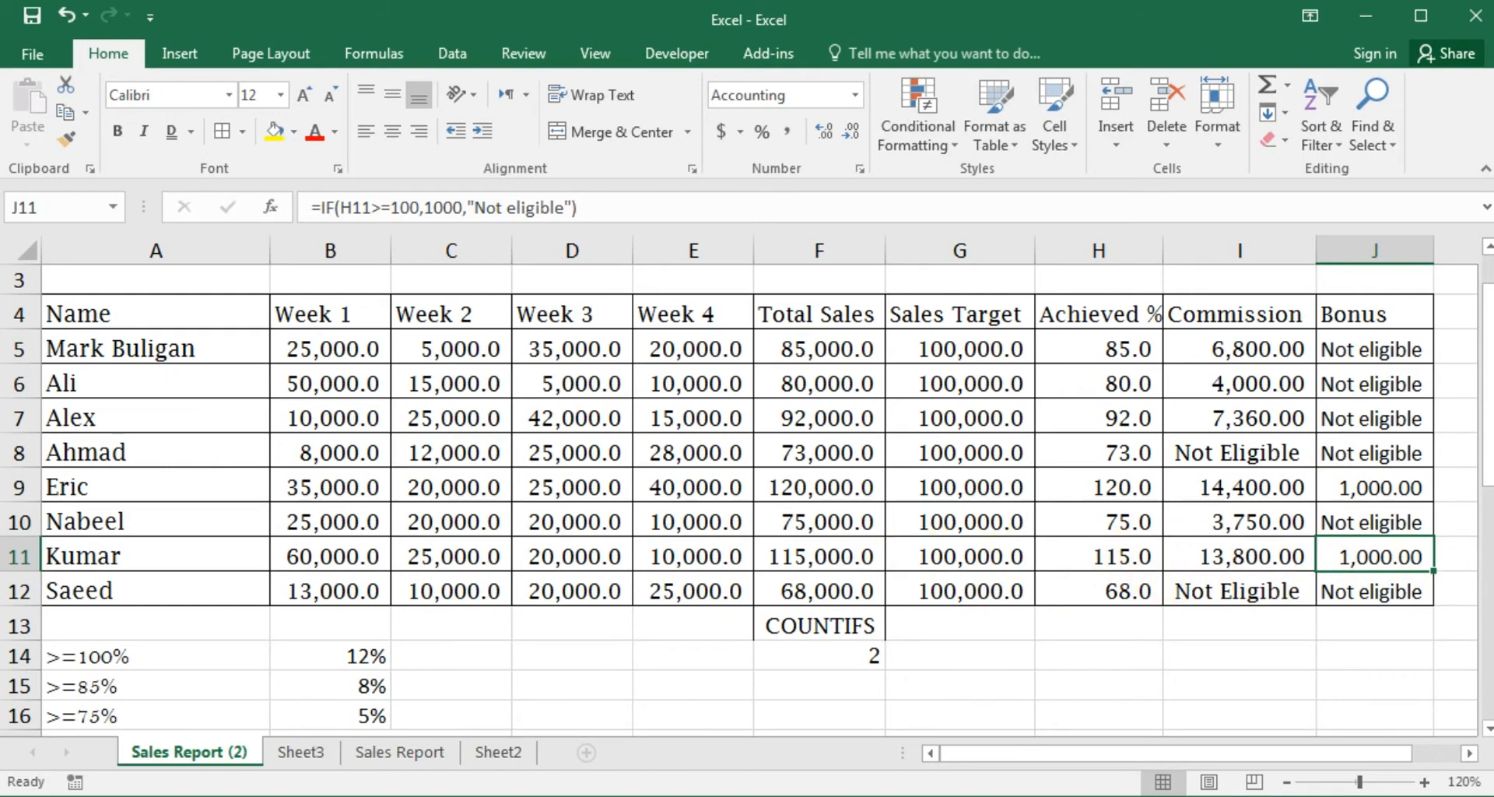
Examine the Name, Pass/Fail and Division columns of the results table in A21:C29
{"action": "left_click_drag", "start_coordinate": [1488, 381], "coordinate": [1482, 587]}
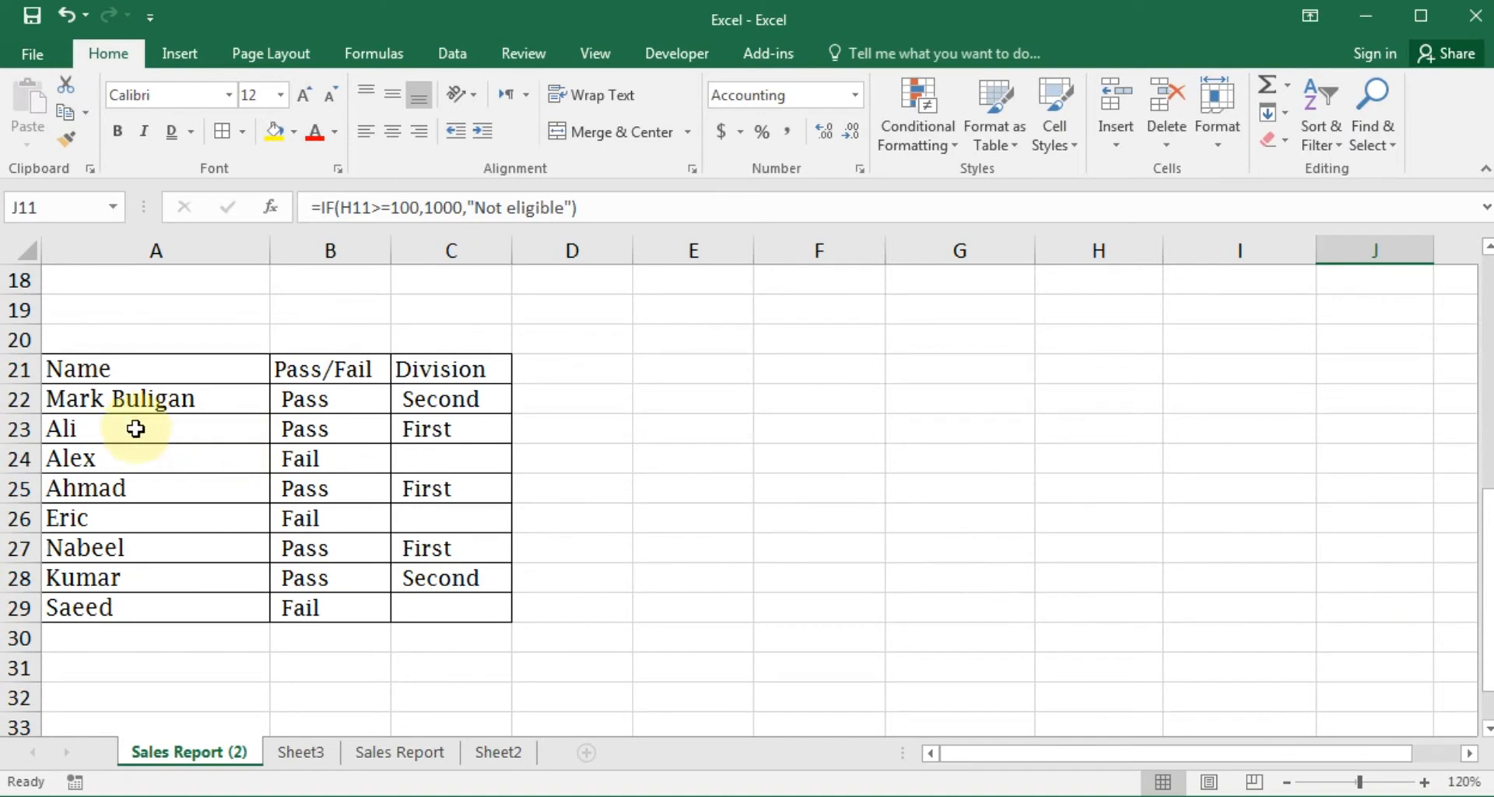
{"action": "left_click", "coordinate": [117, 400]}
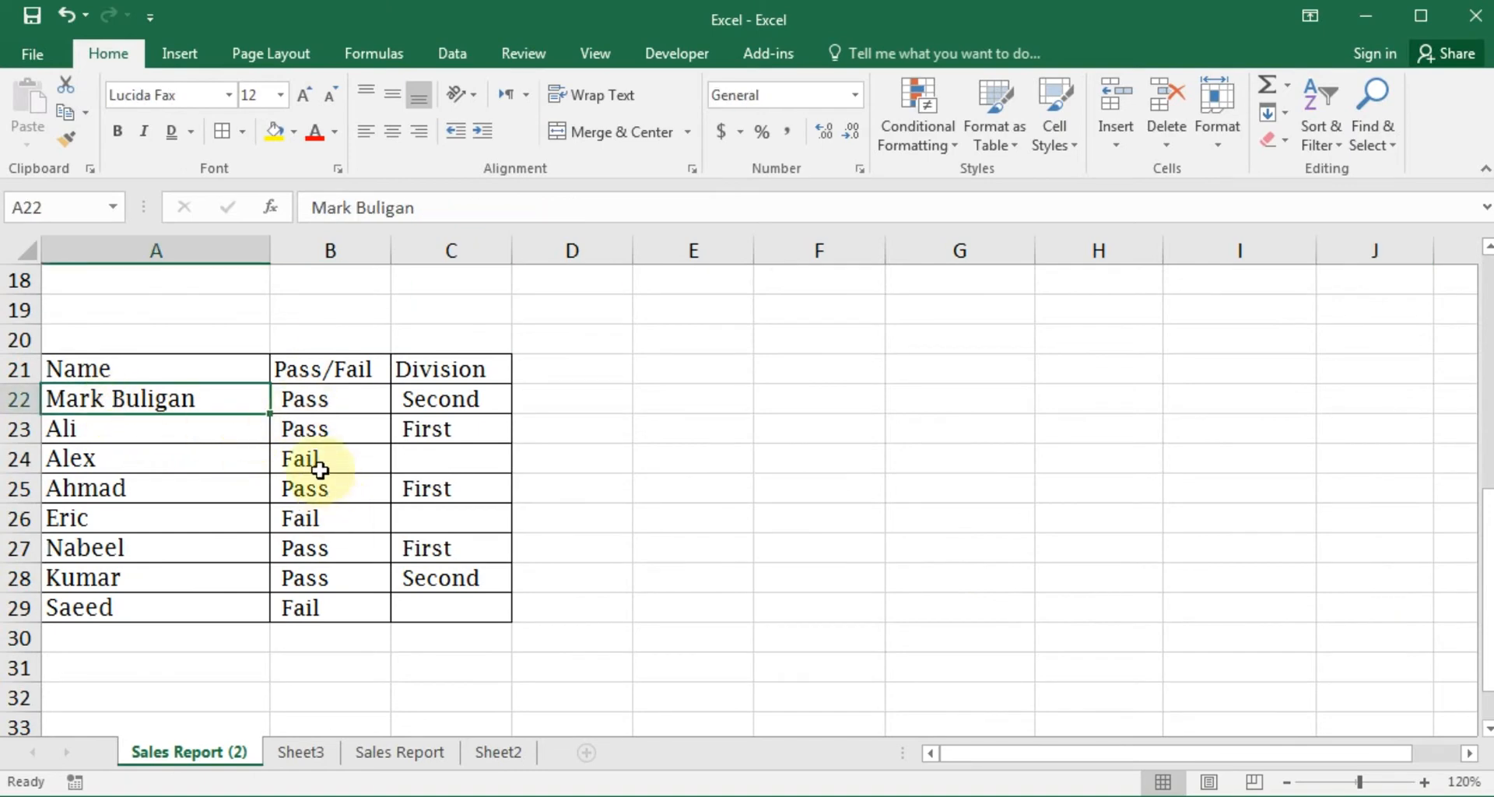
{"action": "left_click_drag", "start_coordinate": [459, 368], "coordinate": [436, 603]}
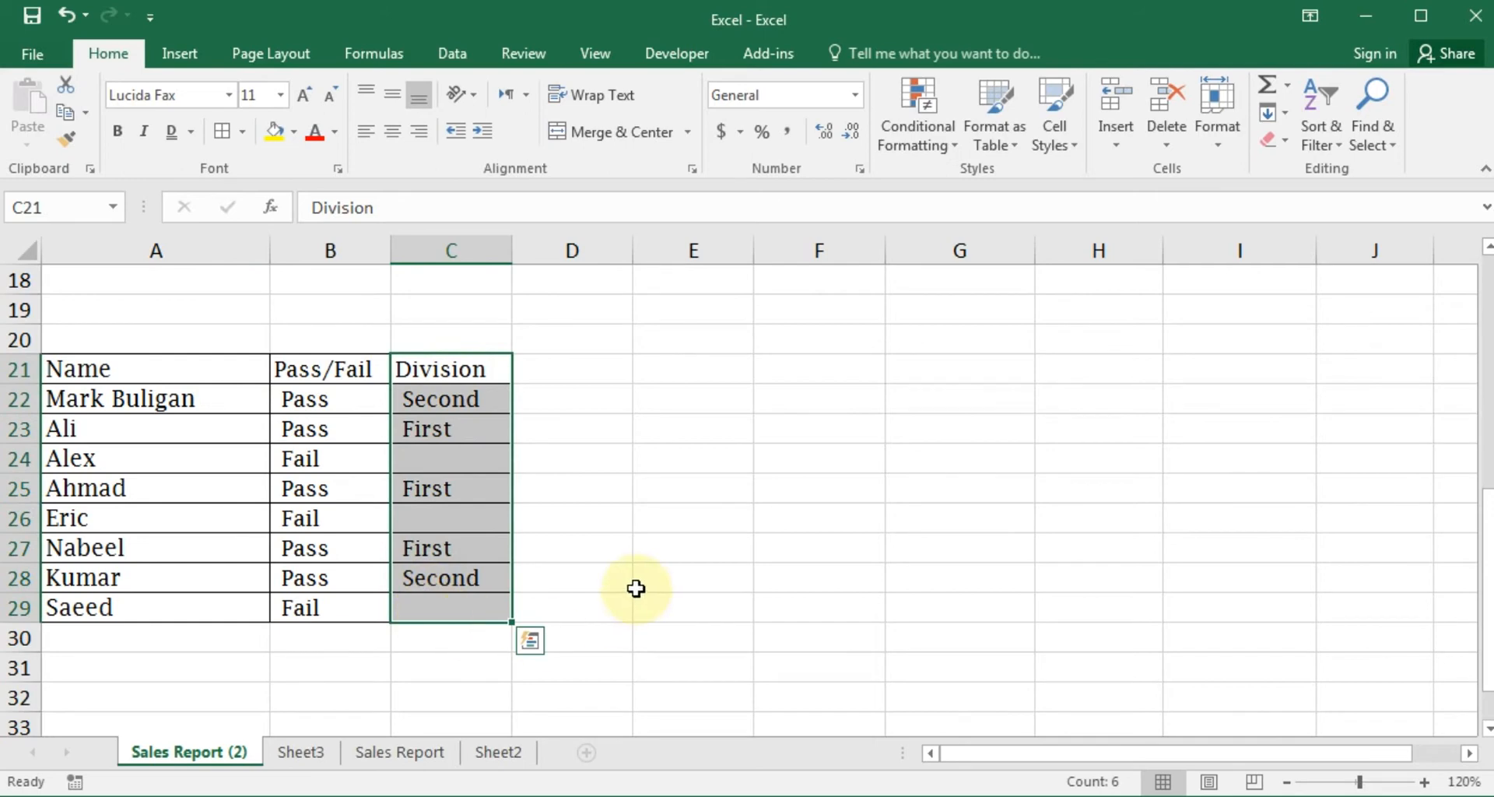
{"action": "left_click", "coordinate": [309, 663]}
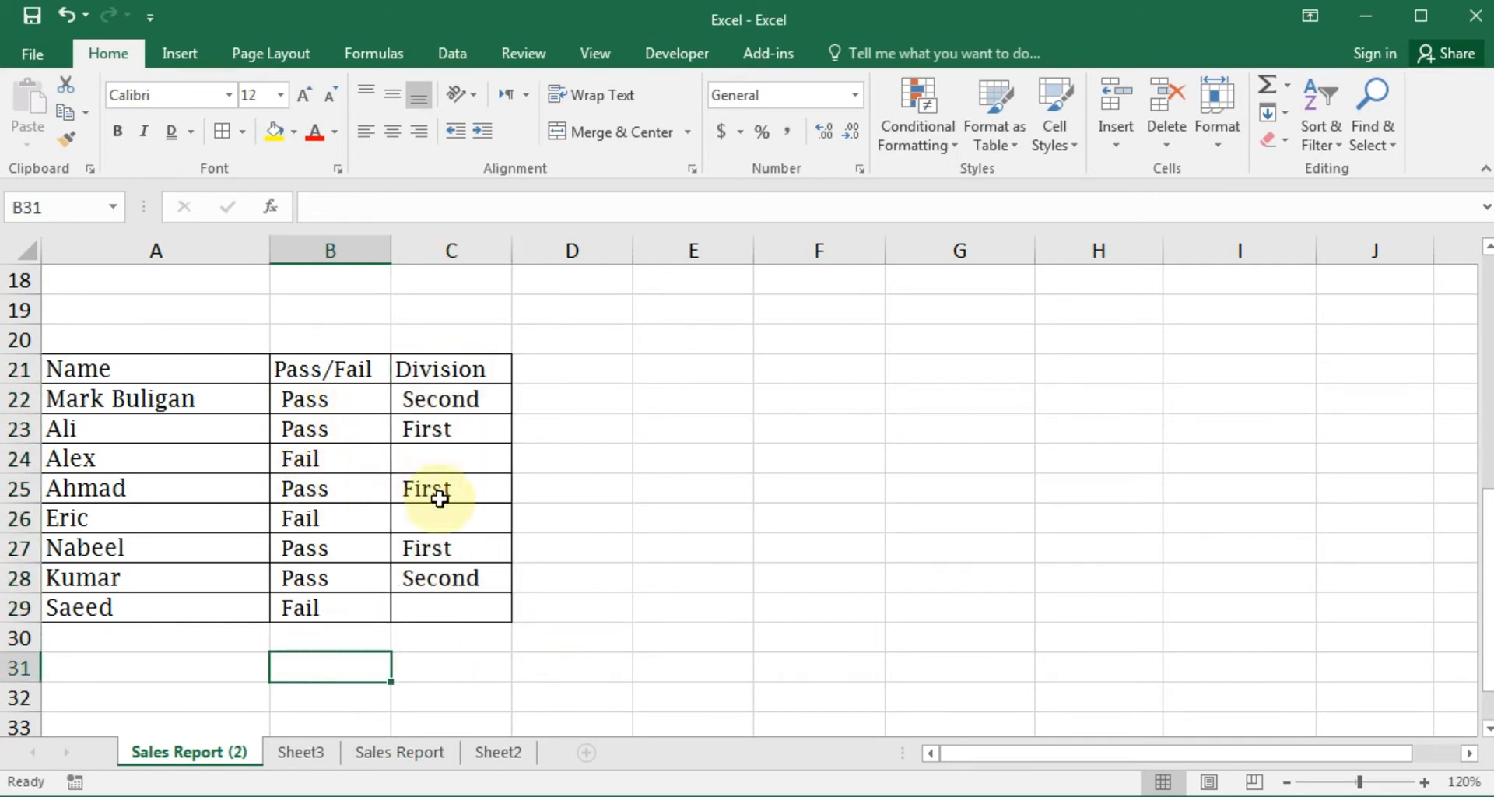
{"action": "left_click", "coordinate": [110, 366]}
{"action": "left_click", "coordinate": [463, 611]}
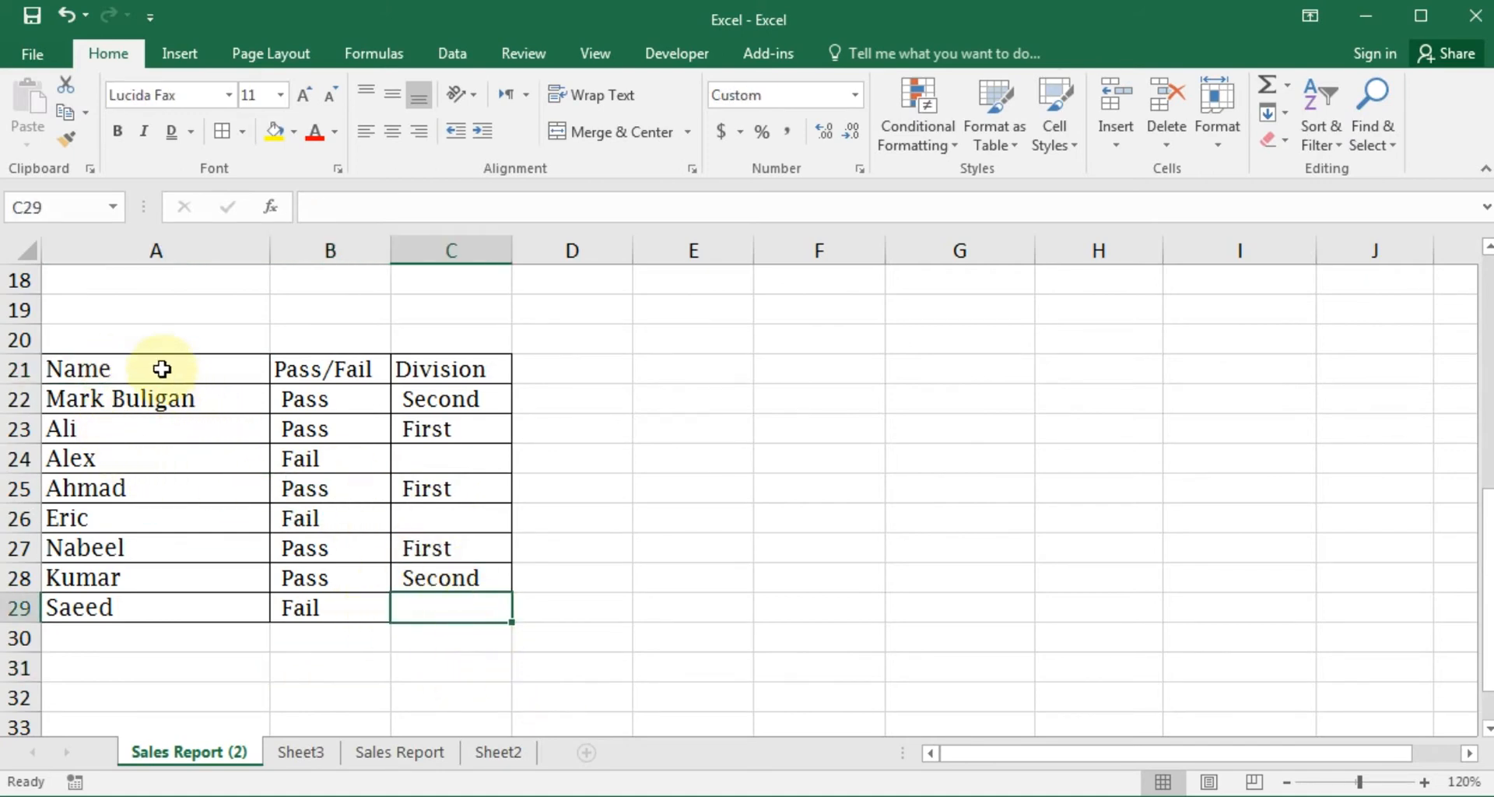
Start a COUNTIFS formula in E22 with the Pass/Fail range B22:B29 and the criterion "pass"
{"action": "left_click_drag", "start_coordinate": [160, 369], "coordinate": [433, 609]}
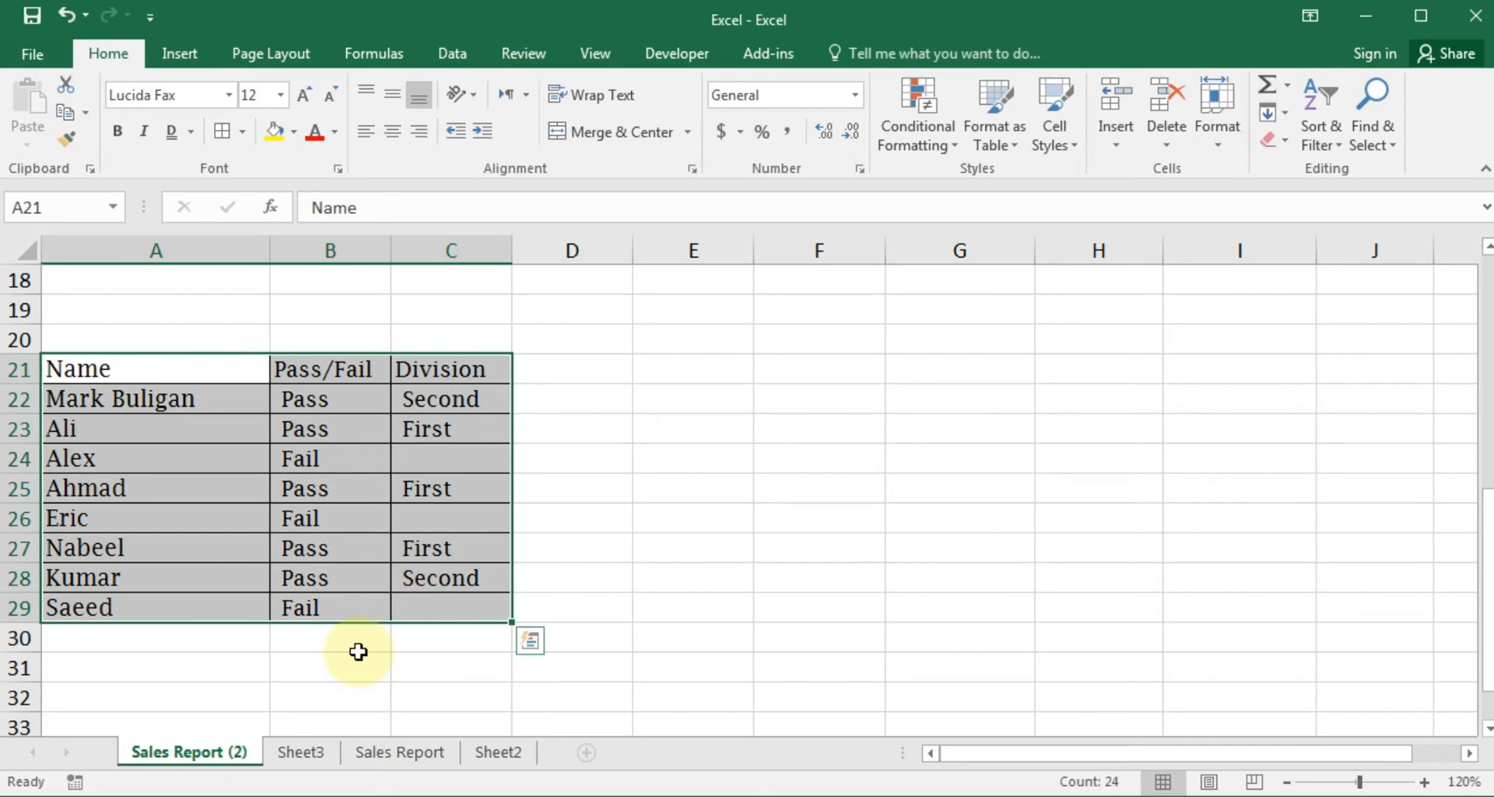
{"action": "left_click", "coordinate": [358, 647]}
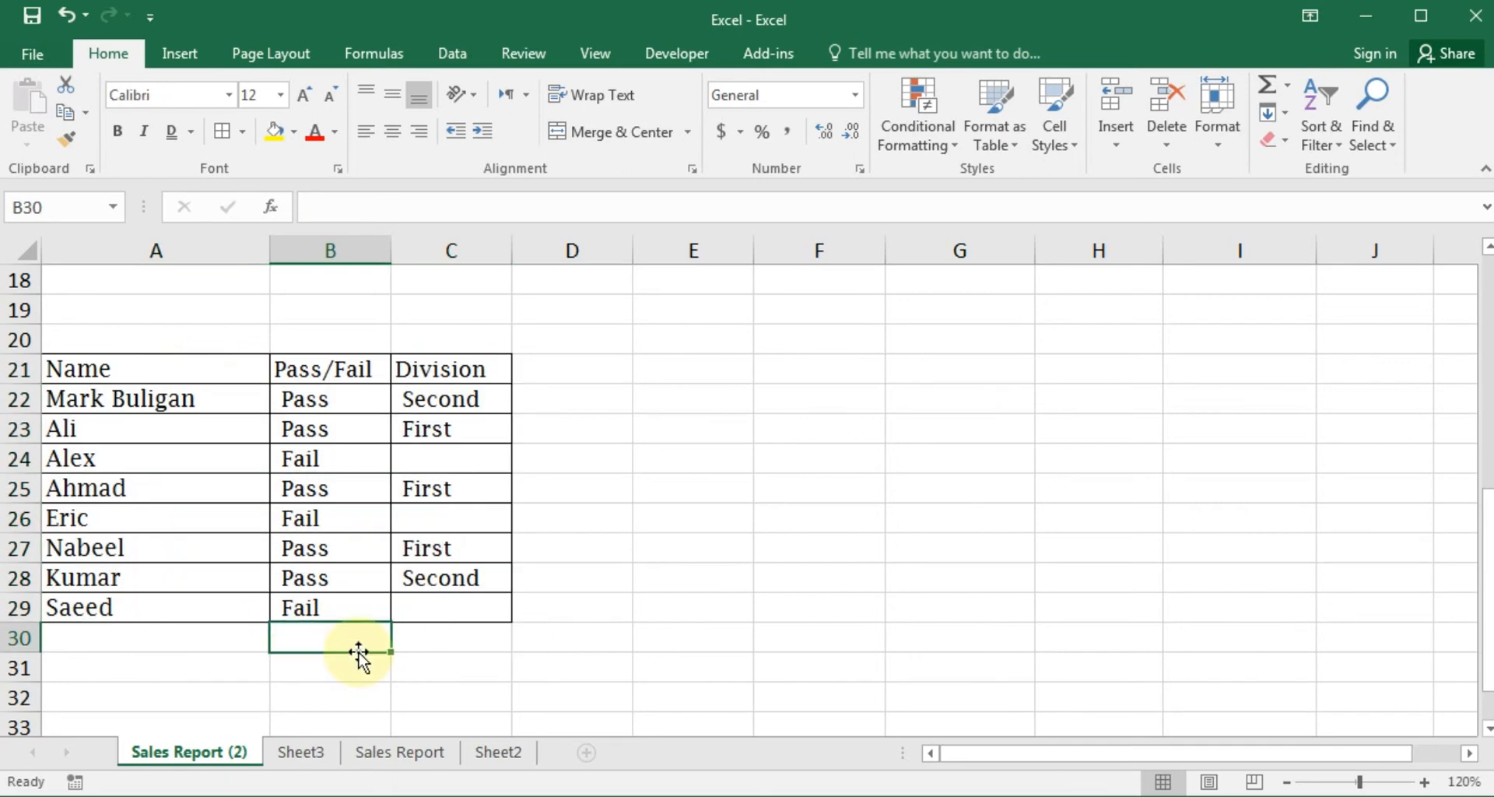
{"action": "left_click", "coordinate": [663, 396]}
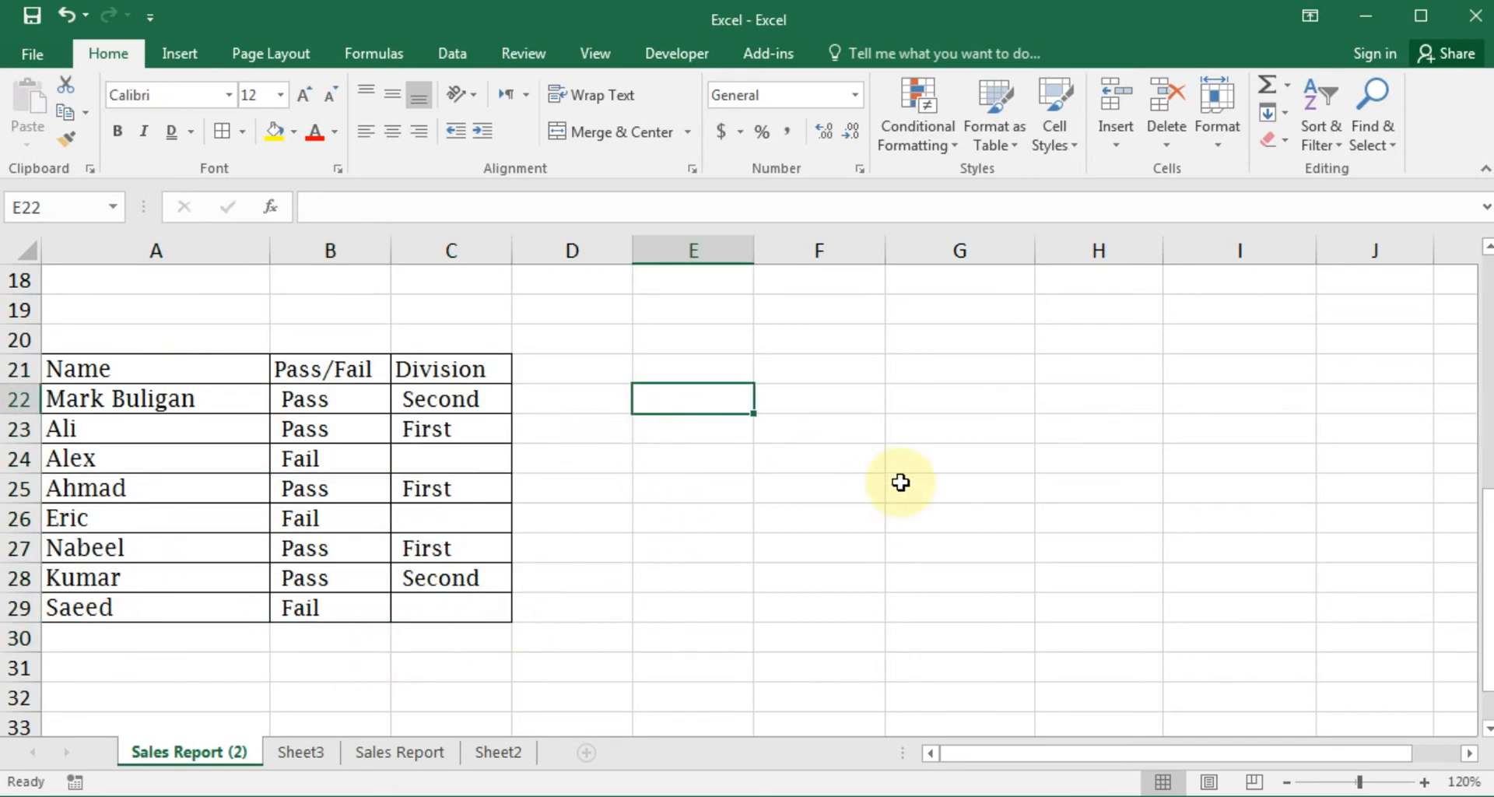
{"action": "type", "text": "="}
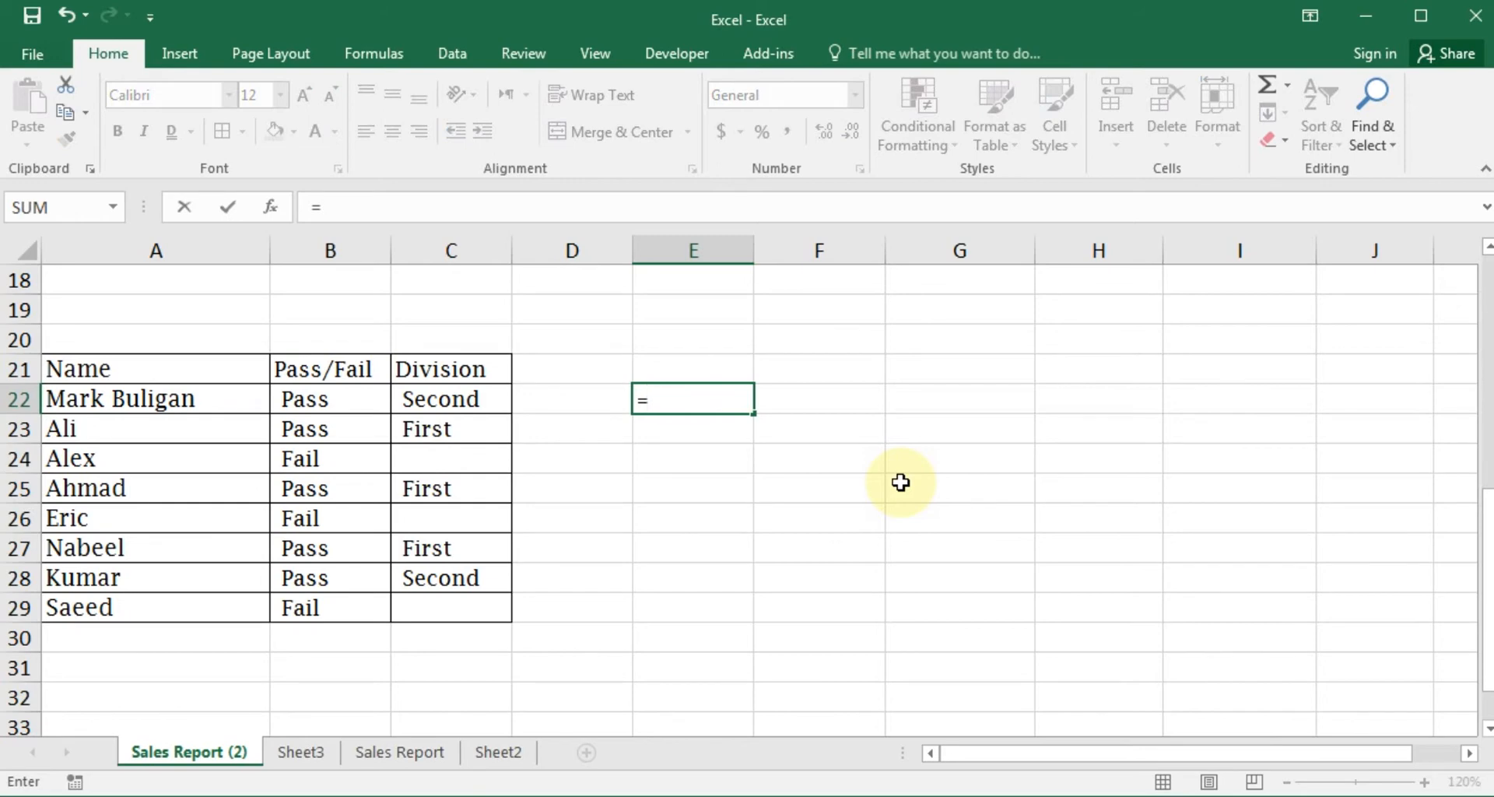
{"action": "type", "text": "countifs"}
{"action": "key", "text": "Tab"}
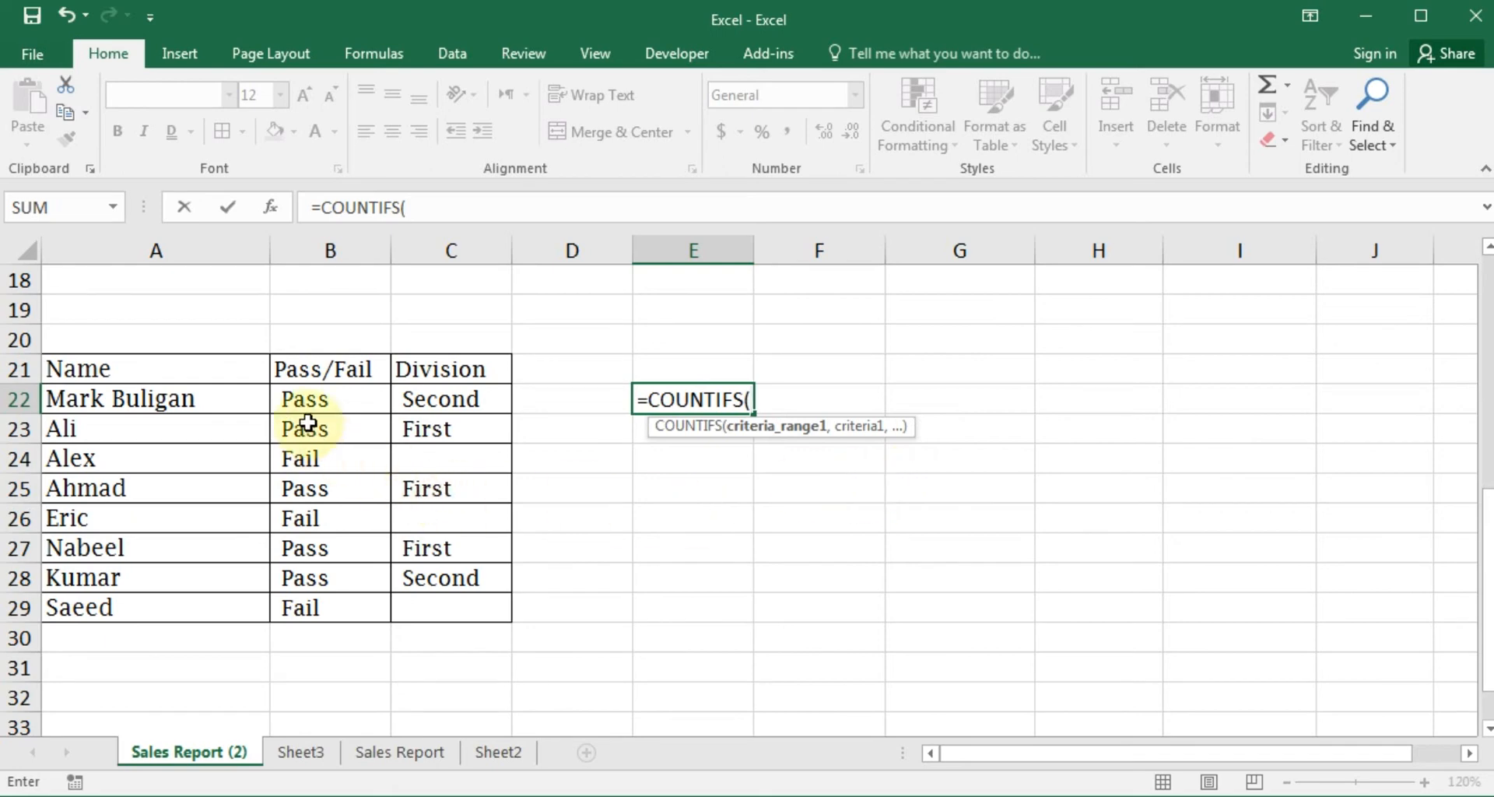
{"action": "left_click", "coordinate": [314, 399]}
{"action": "left_click_drag", "start_coordinate": [314, 399], "coordinate": [335, 599]}
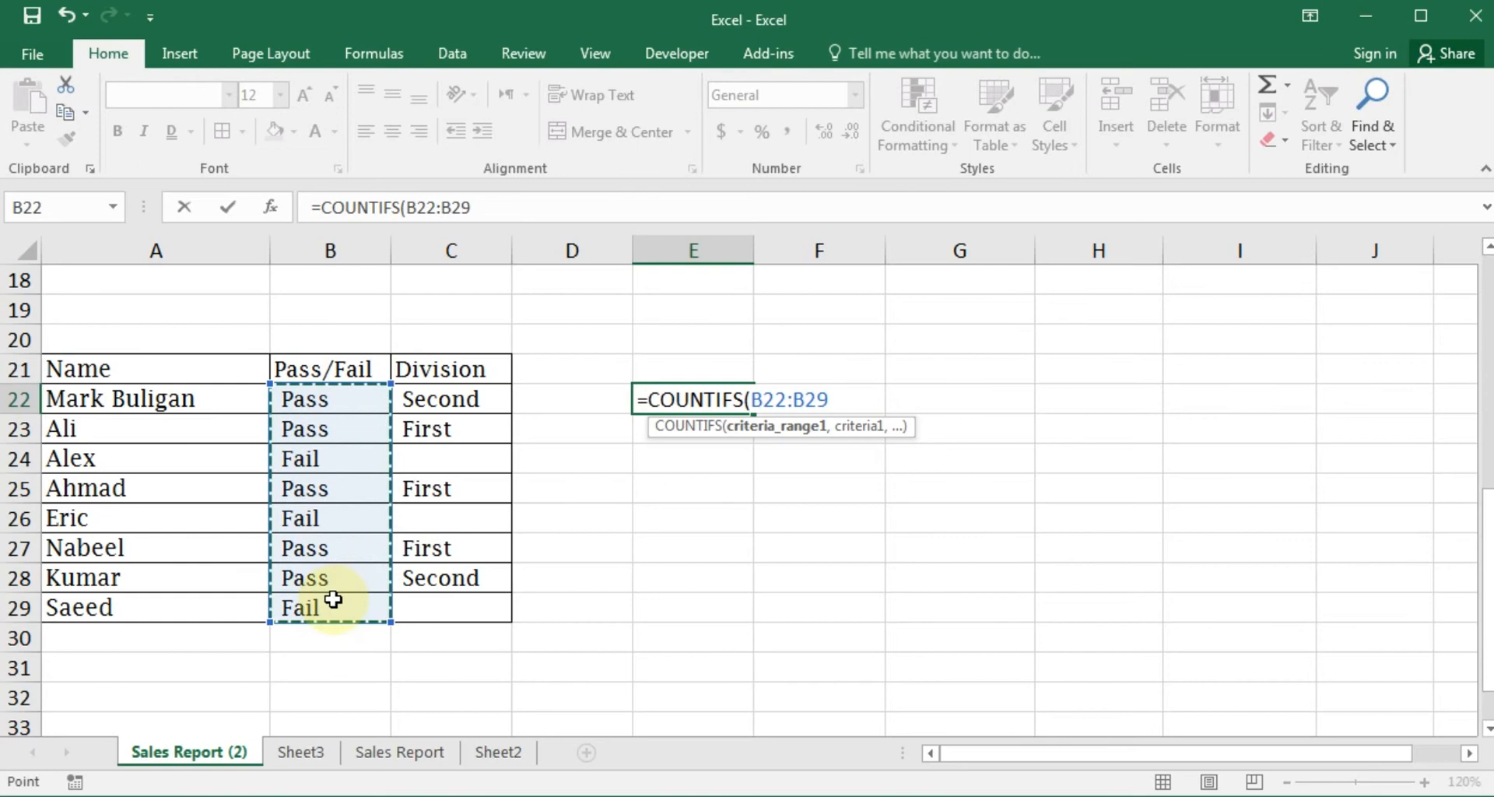
{"action": "type", "text": ",\"pass"}
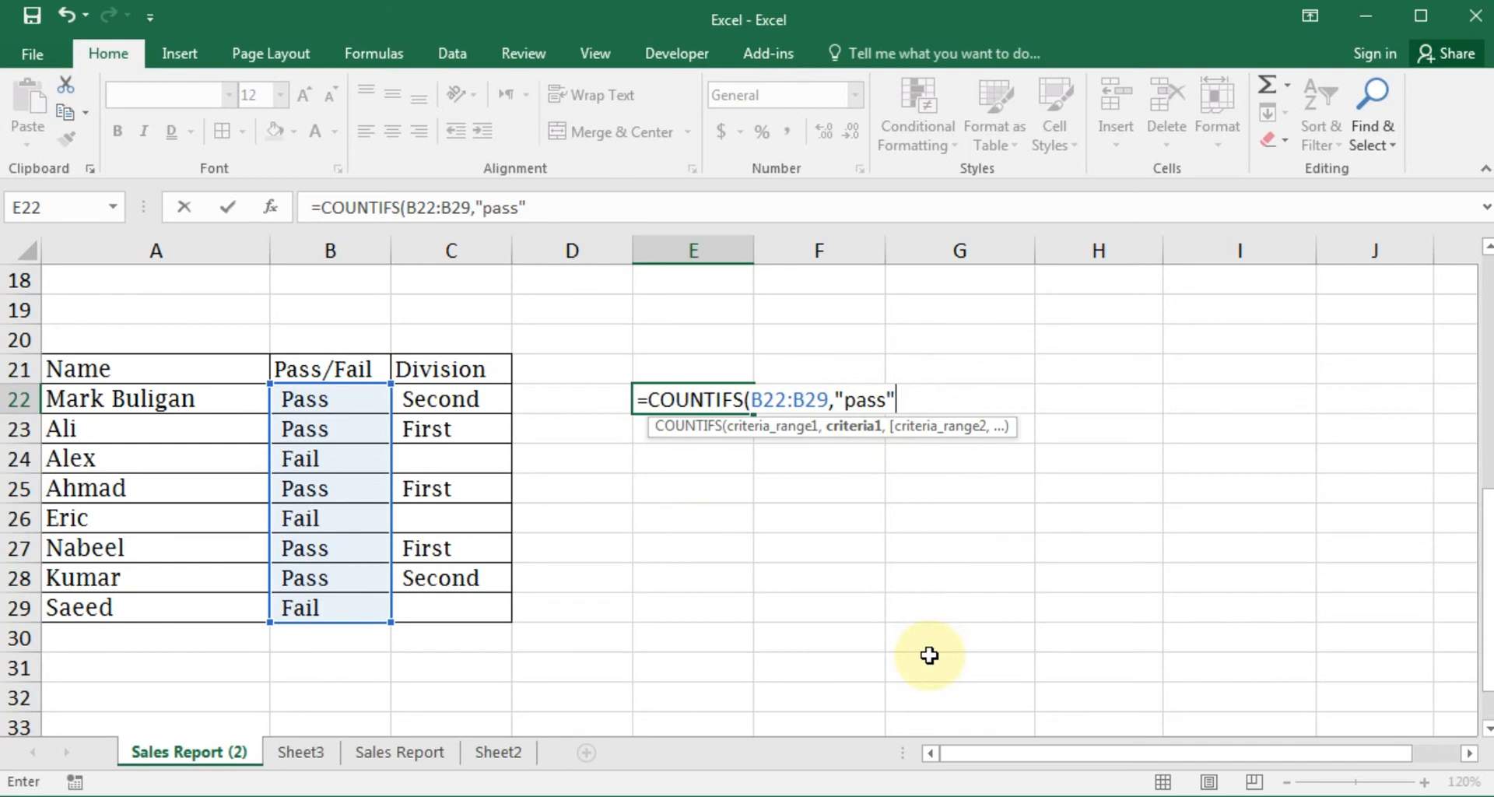
Complete the COUNTIFS formula in E22 with the Division range C22:C29 and the criterion "first"
{"action": "type", "text": ","}
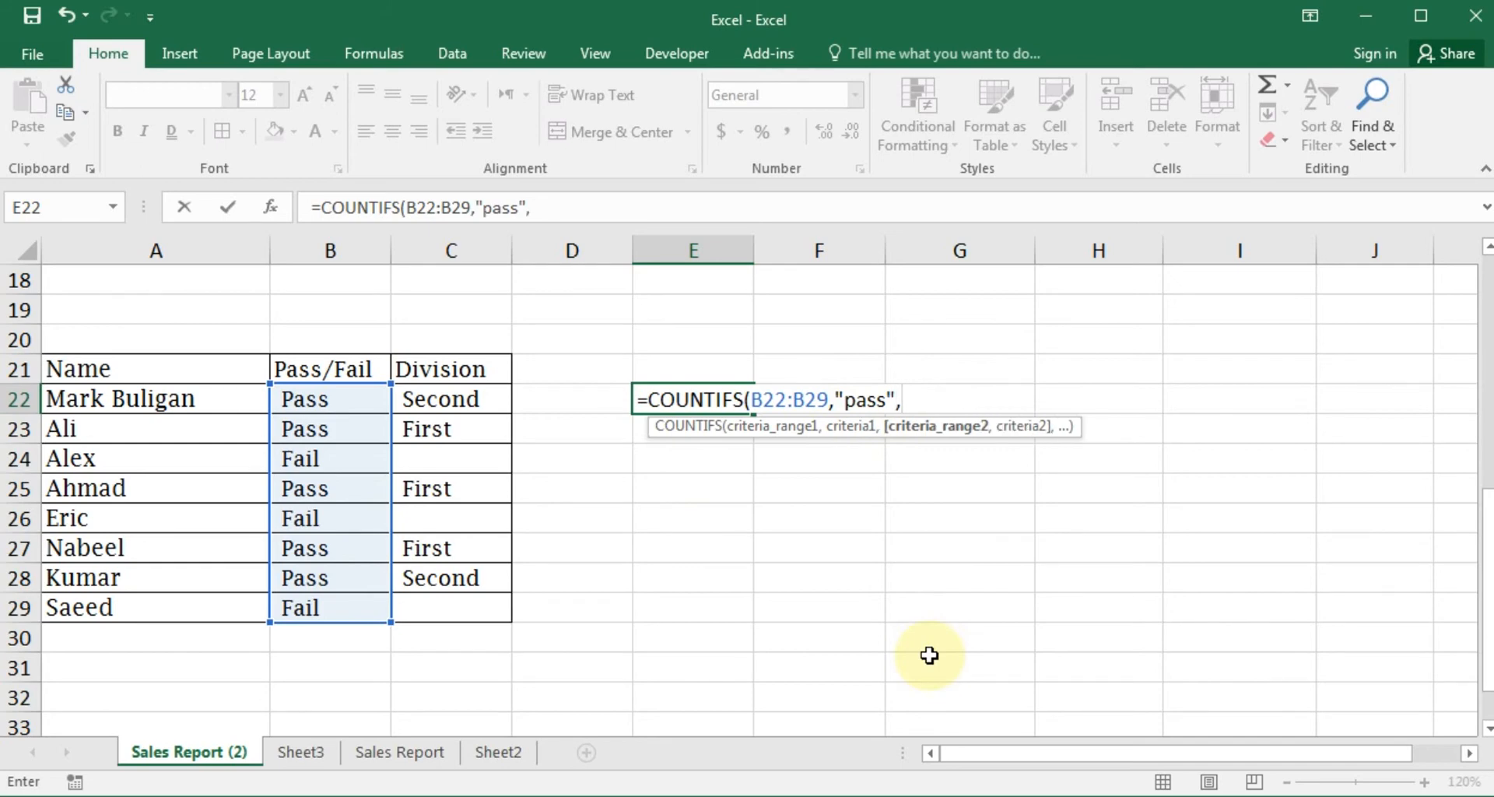
{"action": "left_click", "coordinate": [445, 399]}
{"action": "left_click_drag", "start_coordinate": [443, 427], "coordinate": [436, 607]}
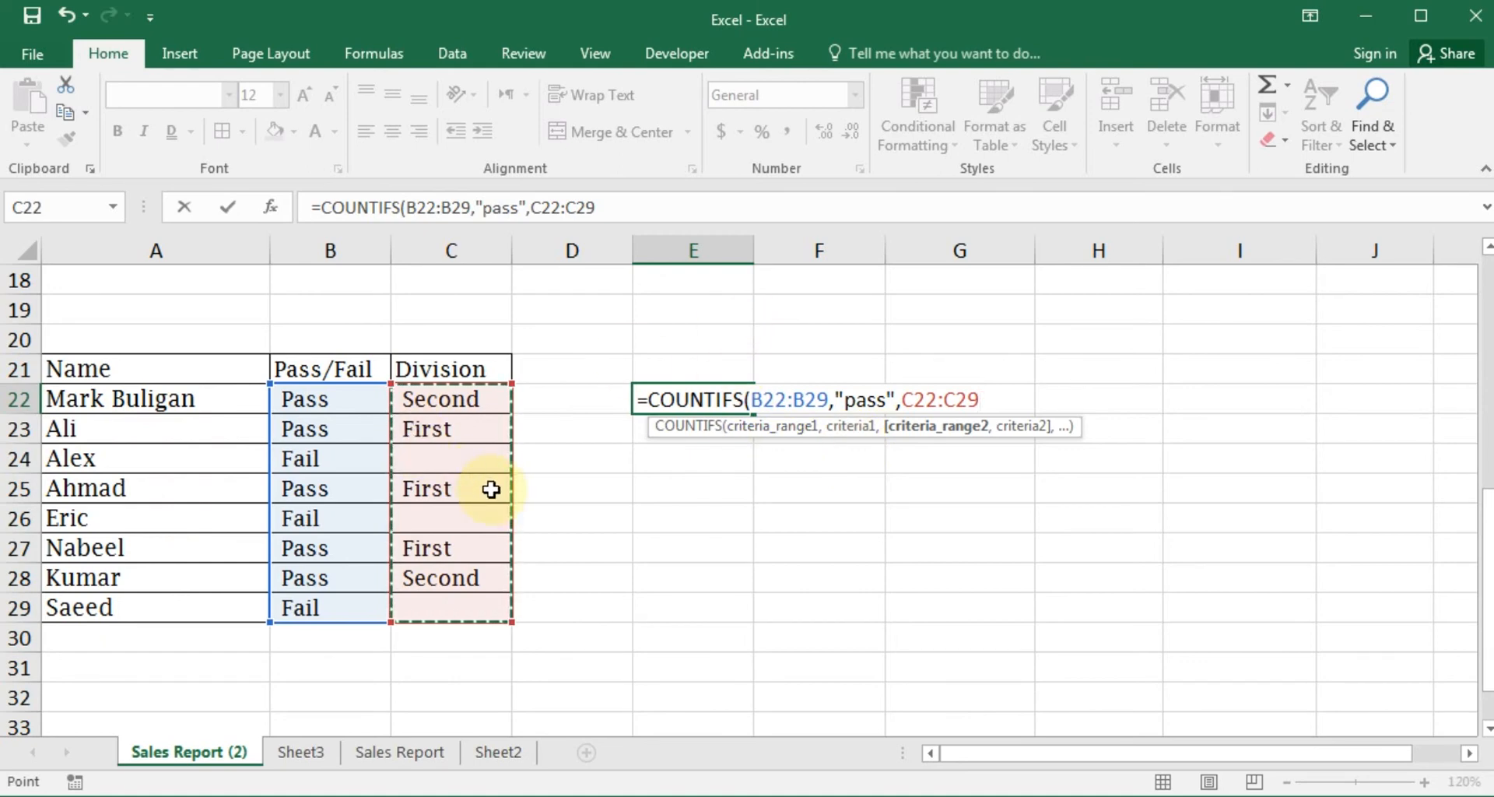
{"action": "type", "text": ",\"first"}
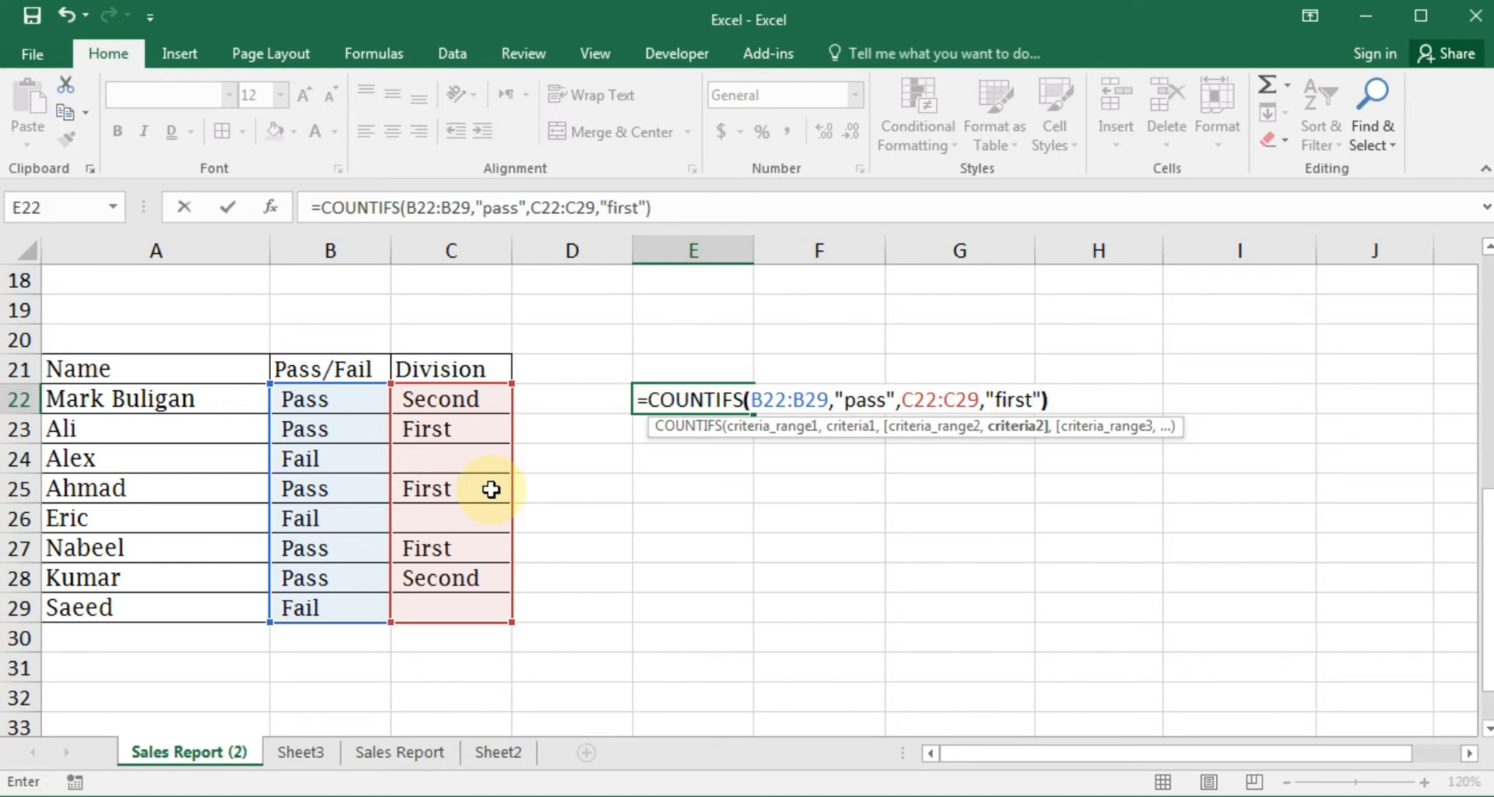
{"action": "key", "text": "Return"}
{"action": "key", "text": "Up"}
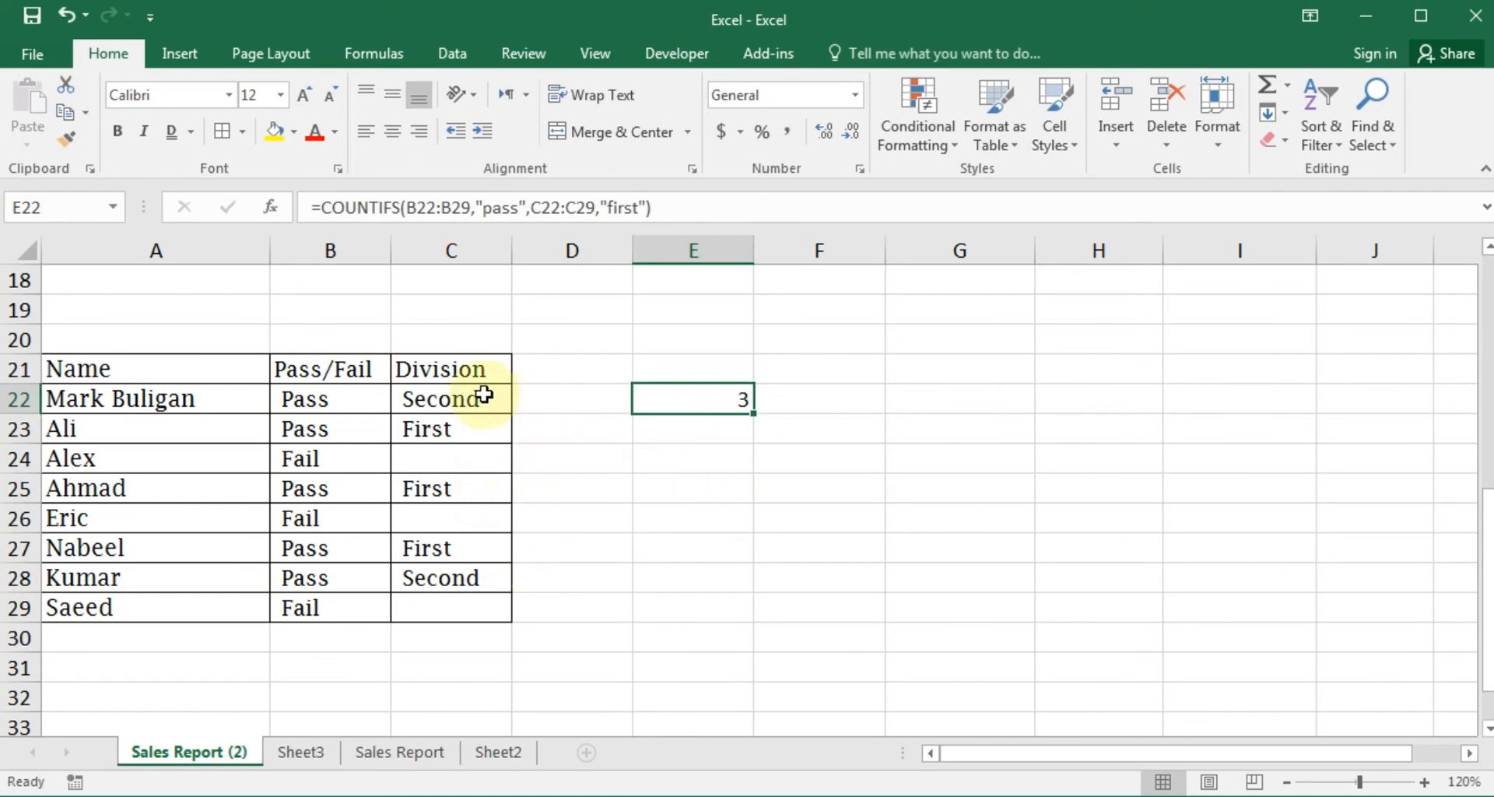
Check the E22 count against the First division entries in C23, C25 and C27 and the Pass/Fail column
{"action": "left_click", "coordinate": [459, 430]}
{"action": "left_click", "coordinate": [443, 489]}
{"action": "left_click", "coordinate": [459, 548]}
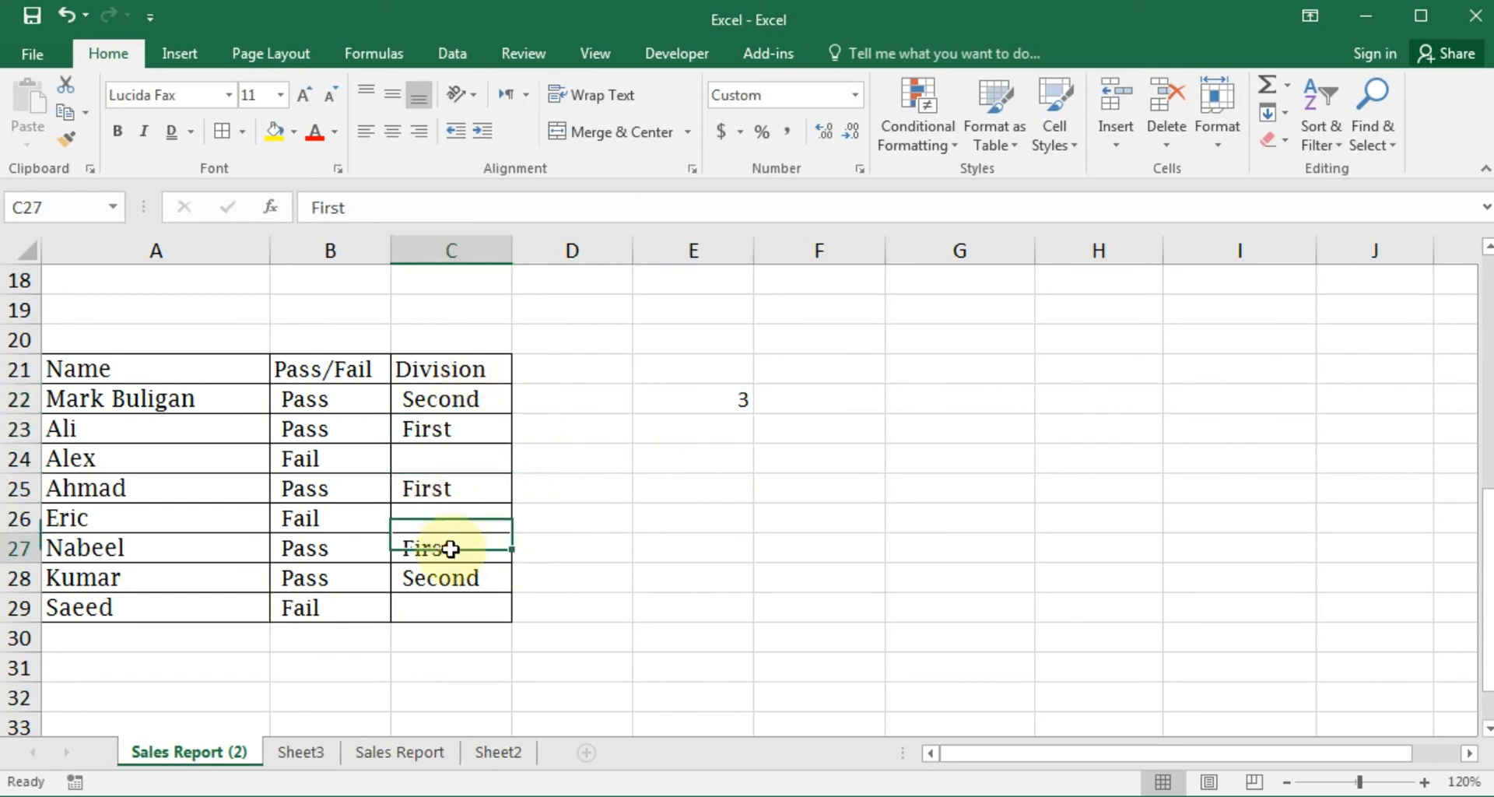
{"action": "left_click", "coordinate": [699, 398]}
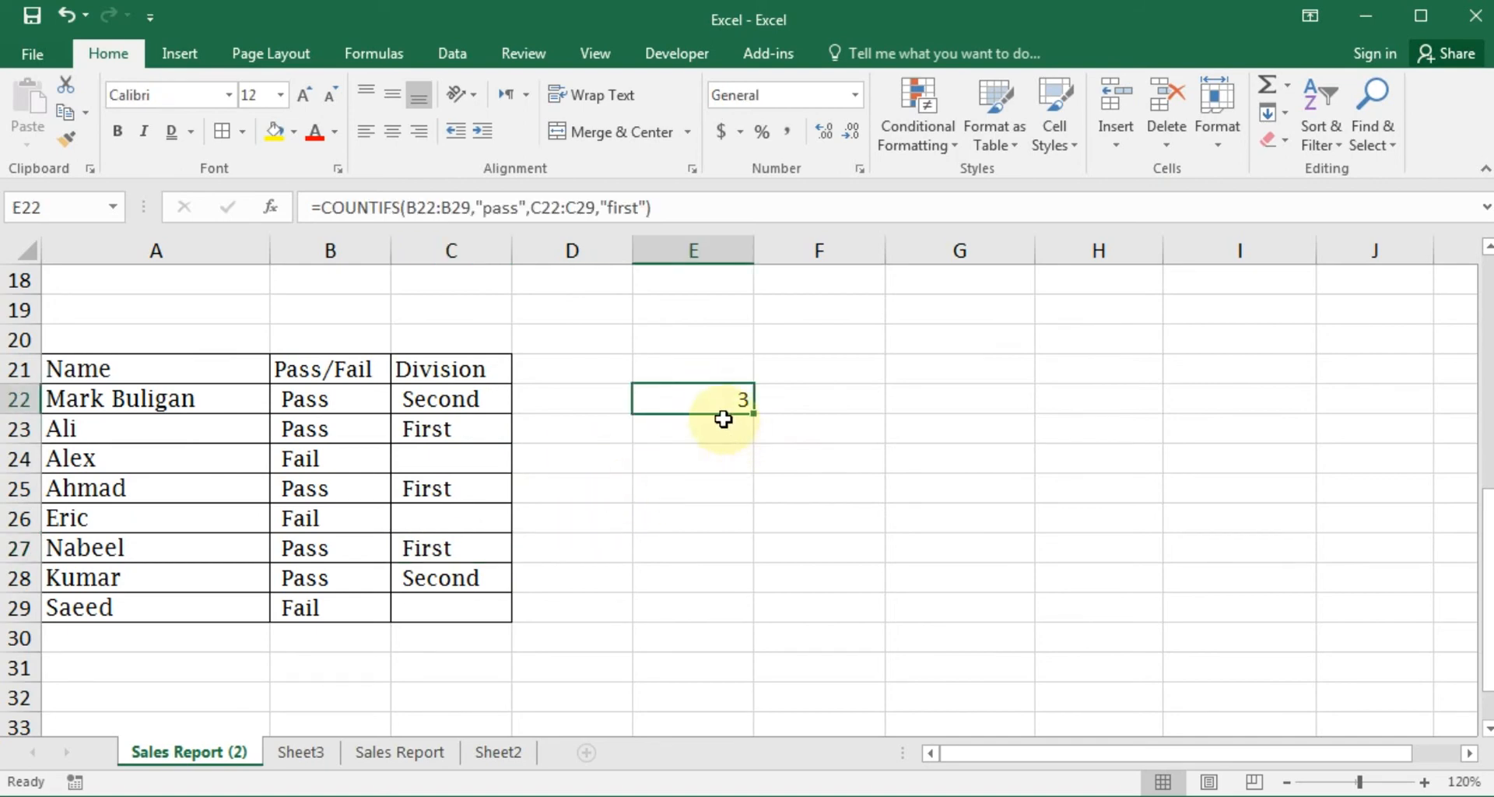
{"action": "left_click_drag", "start_coordinate": [330, 403], "coordinate": [343, 610]}
{"action": "left_click", "coordinate": [433, 544]}
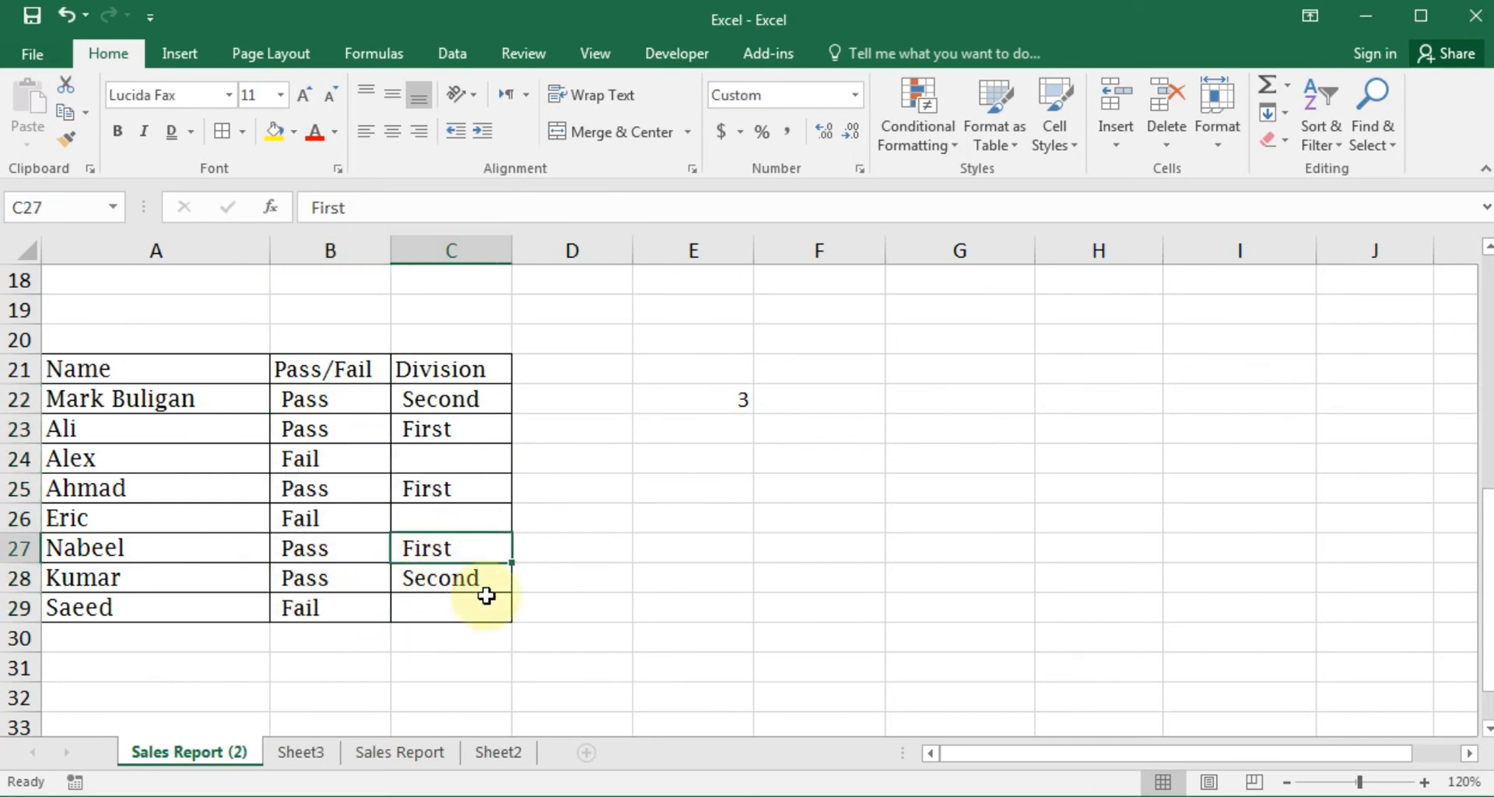
{"action": "left_click", "coordinate": [347, 676]}
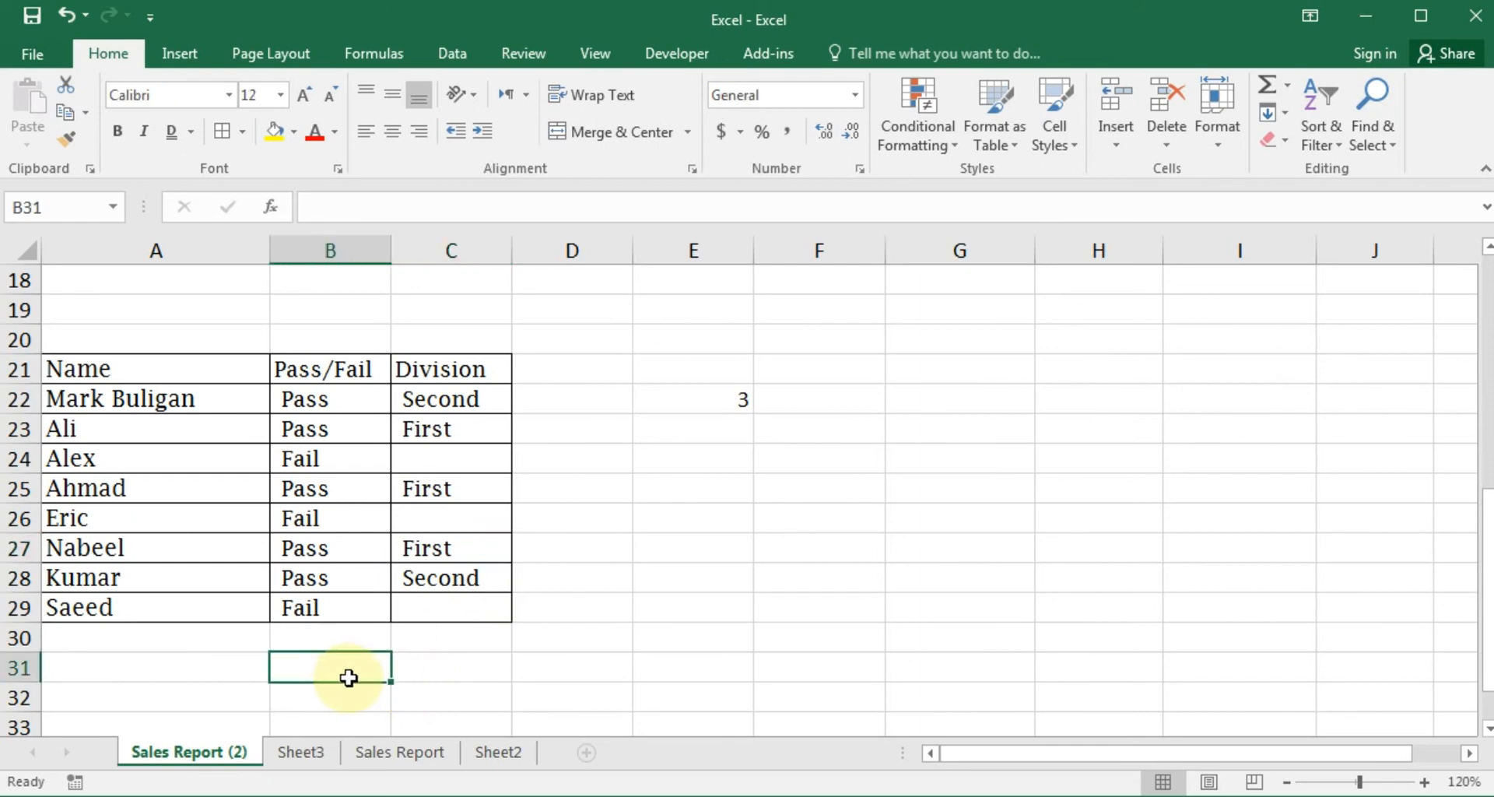
Change the Pass/Fail entry in B25 to "fail" to test the COUNTIFS formula
{"action": "left_click", "coordinate": [355, 487]}
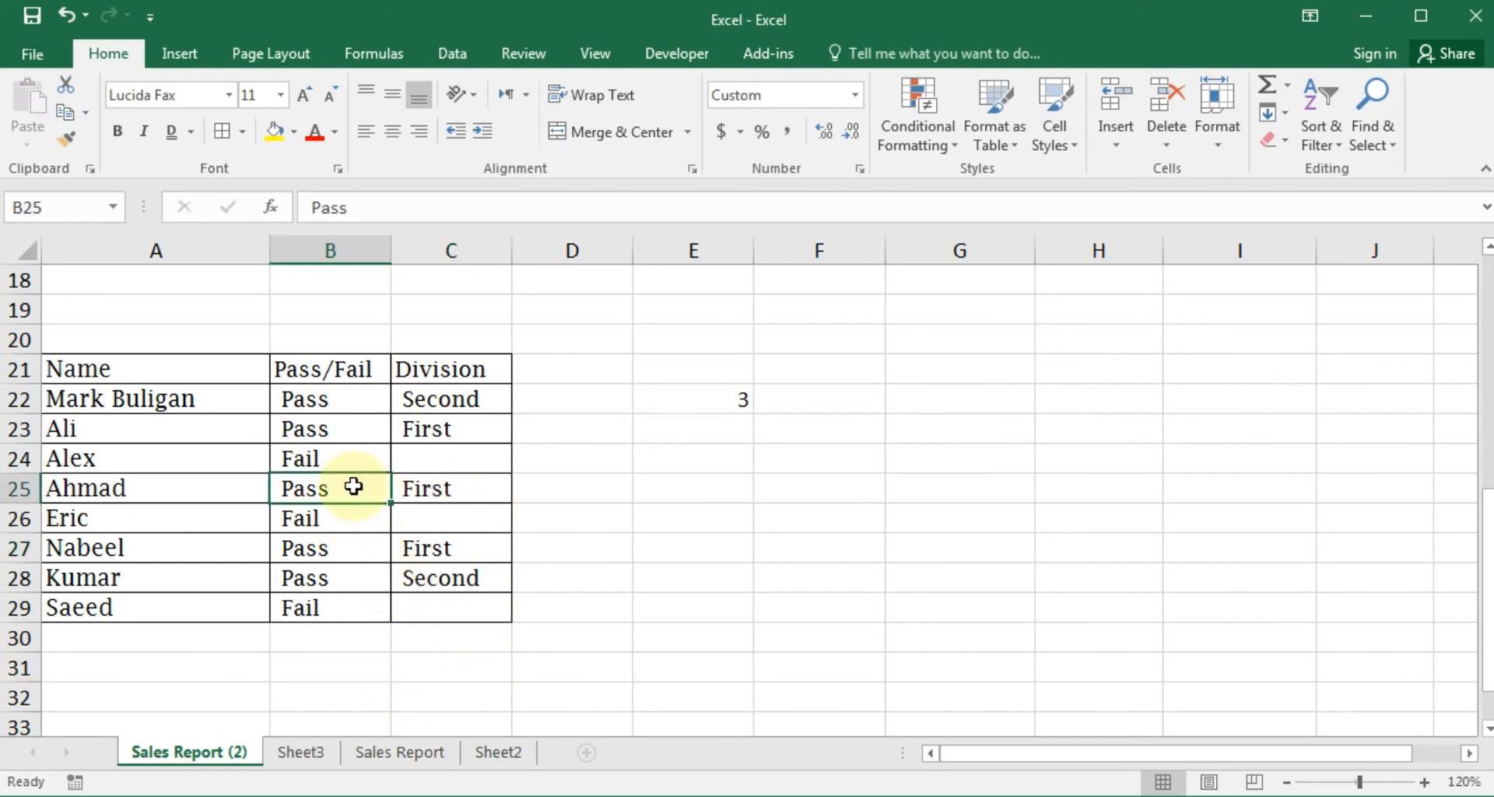
{"action": "type", "text": "fail"}
{"action": "key", "text": "Return"}
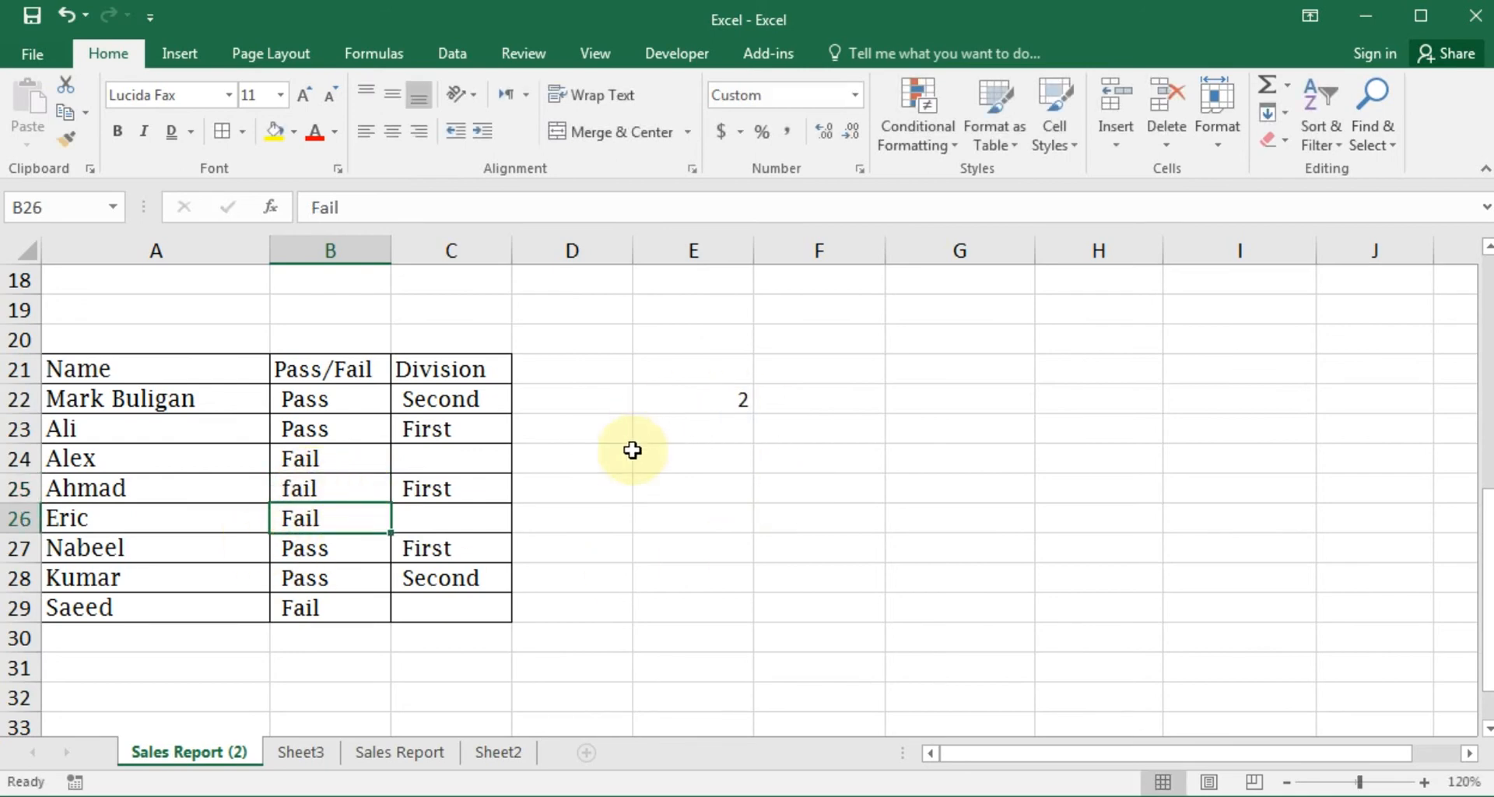
Undo the test change in B25 and recheck the COUNTIFS formula in E22
{"action": "left_click", "coordinate": [350, 483]}
{"action": "key", "text": "ctrl+d"}
{"action": "key", "text": "ctrl+z"}
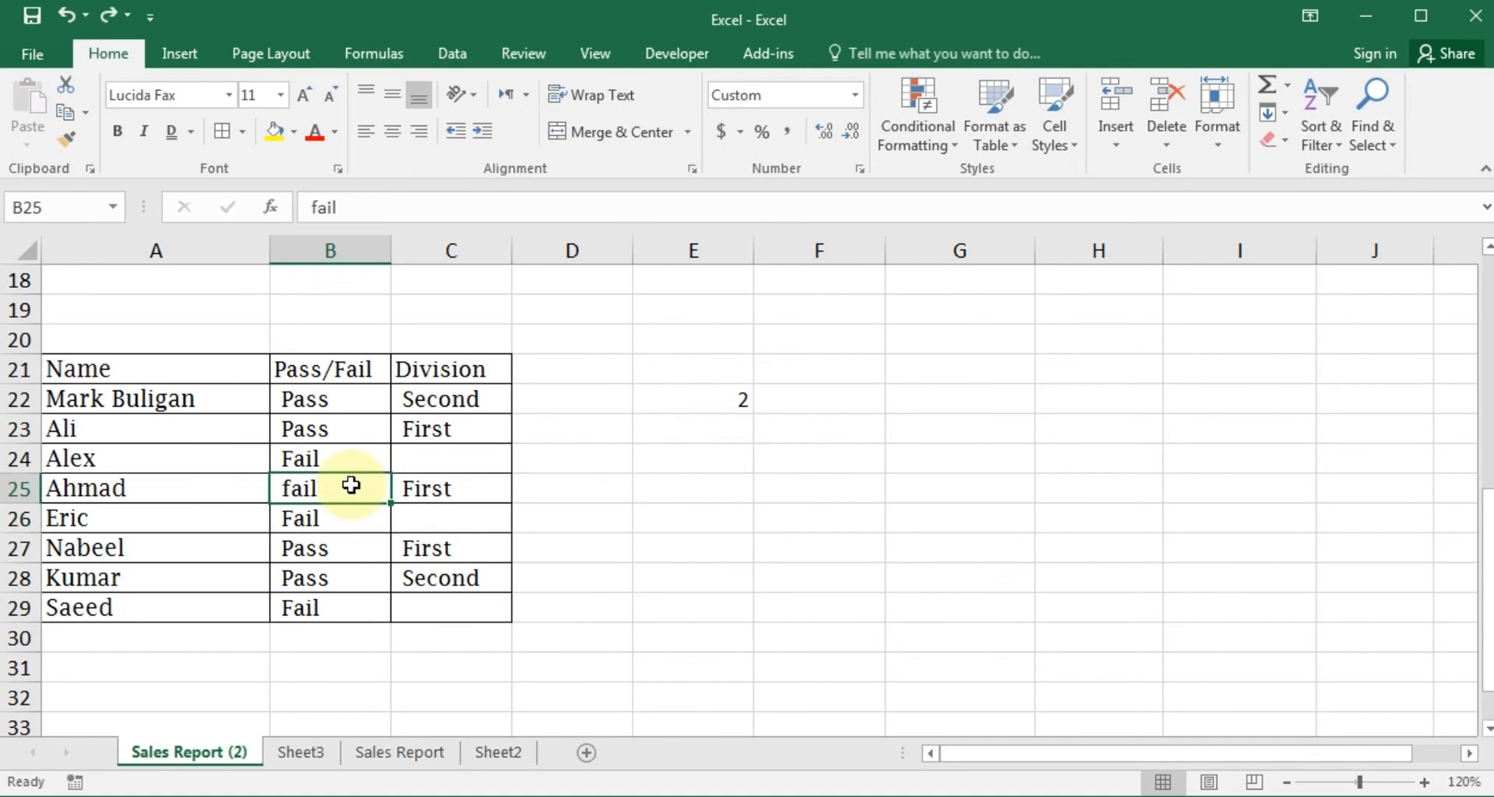
{"action": "key", "text": "ctrl+z"}
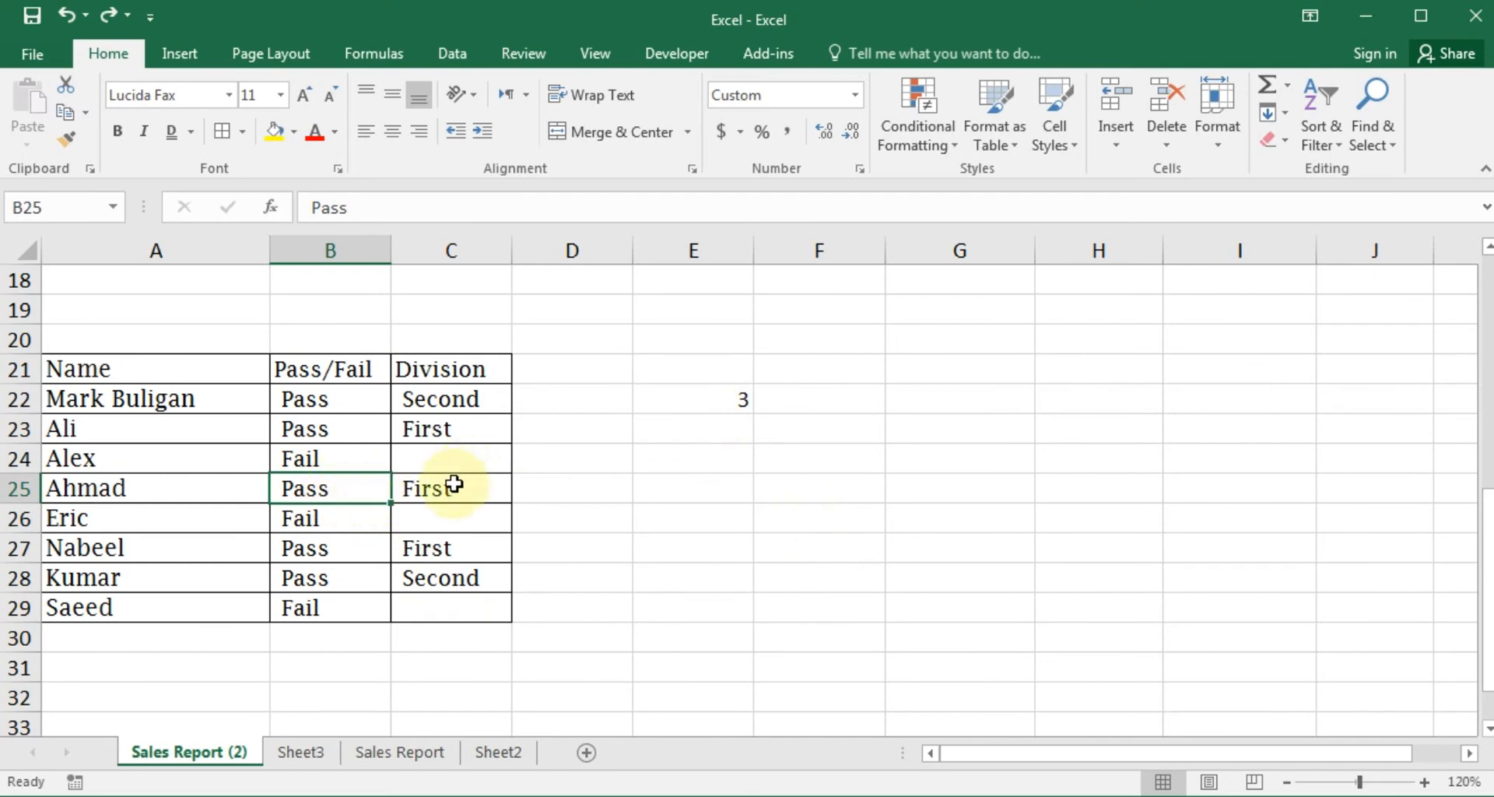
{"action": "left_click", "coordinate": [723, 399]}
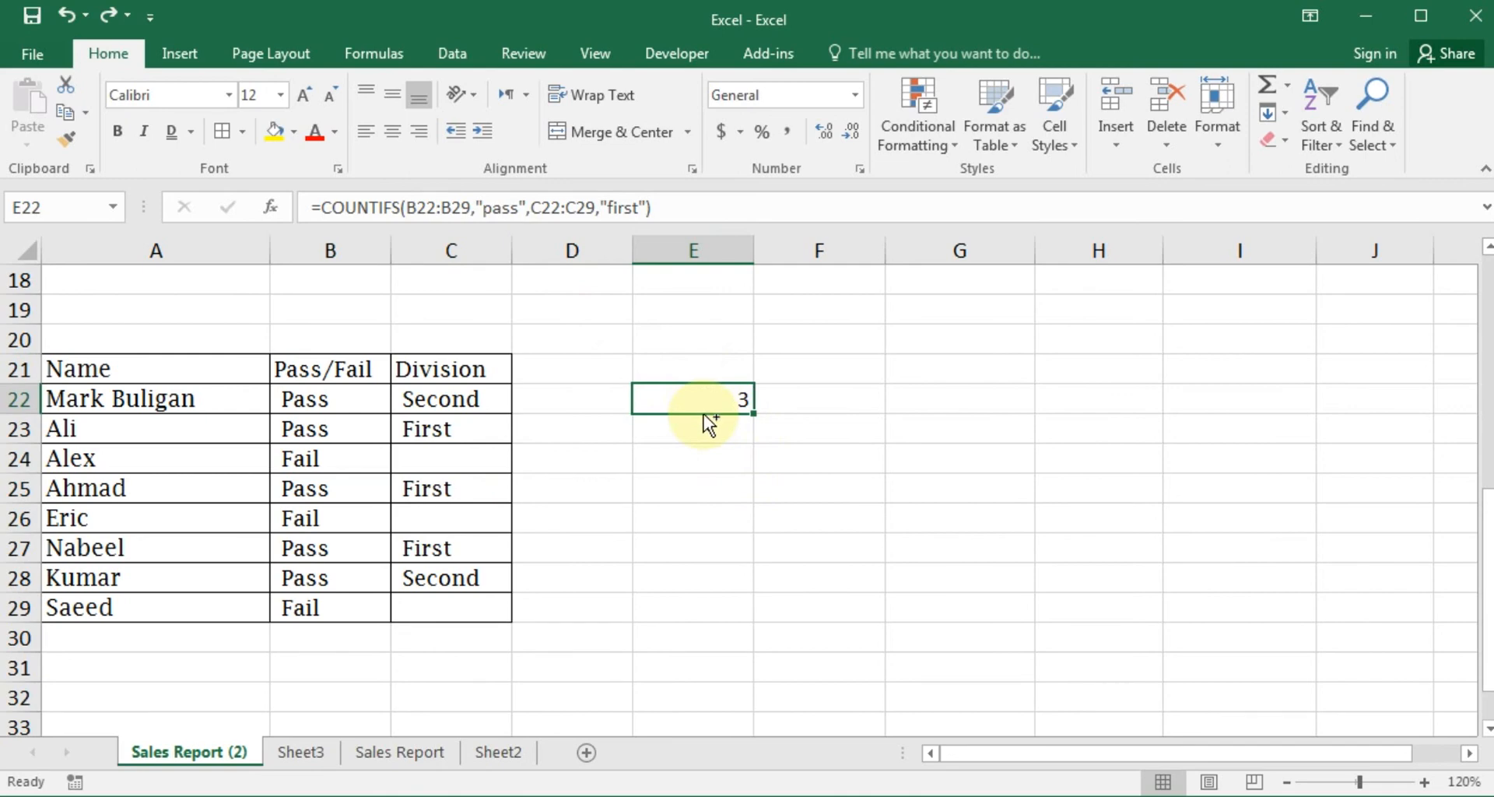
Look at the COUNT FUNCTION title on Sheet3 and return to the Sales Report (2) sheet
{"action": "key", "text": "ctrl+Home"}
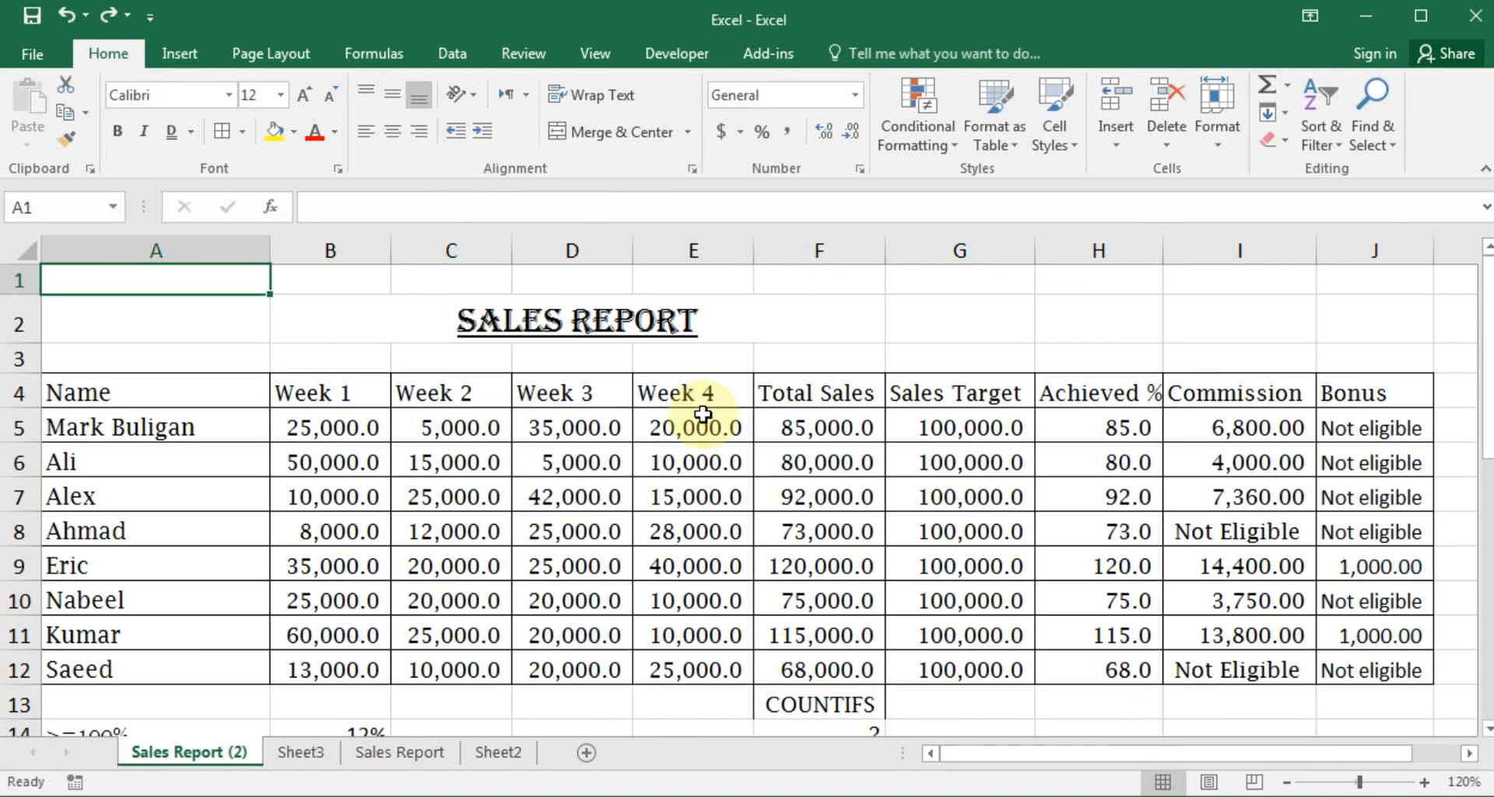
{"action": "left_click", "coordinate": [298, 754]}
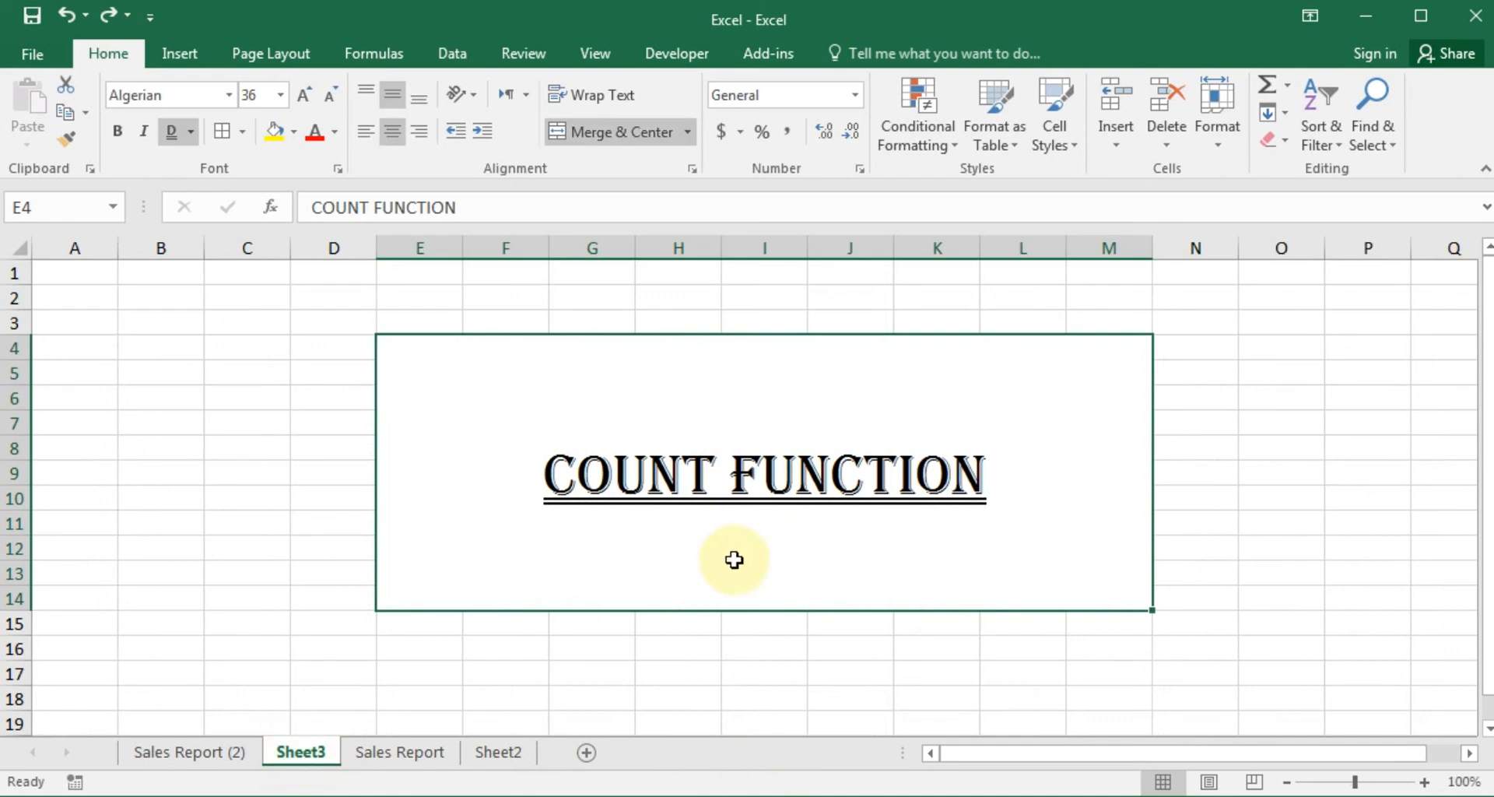
{"action": "left_click", "coordinate": [202, 765]}
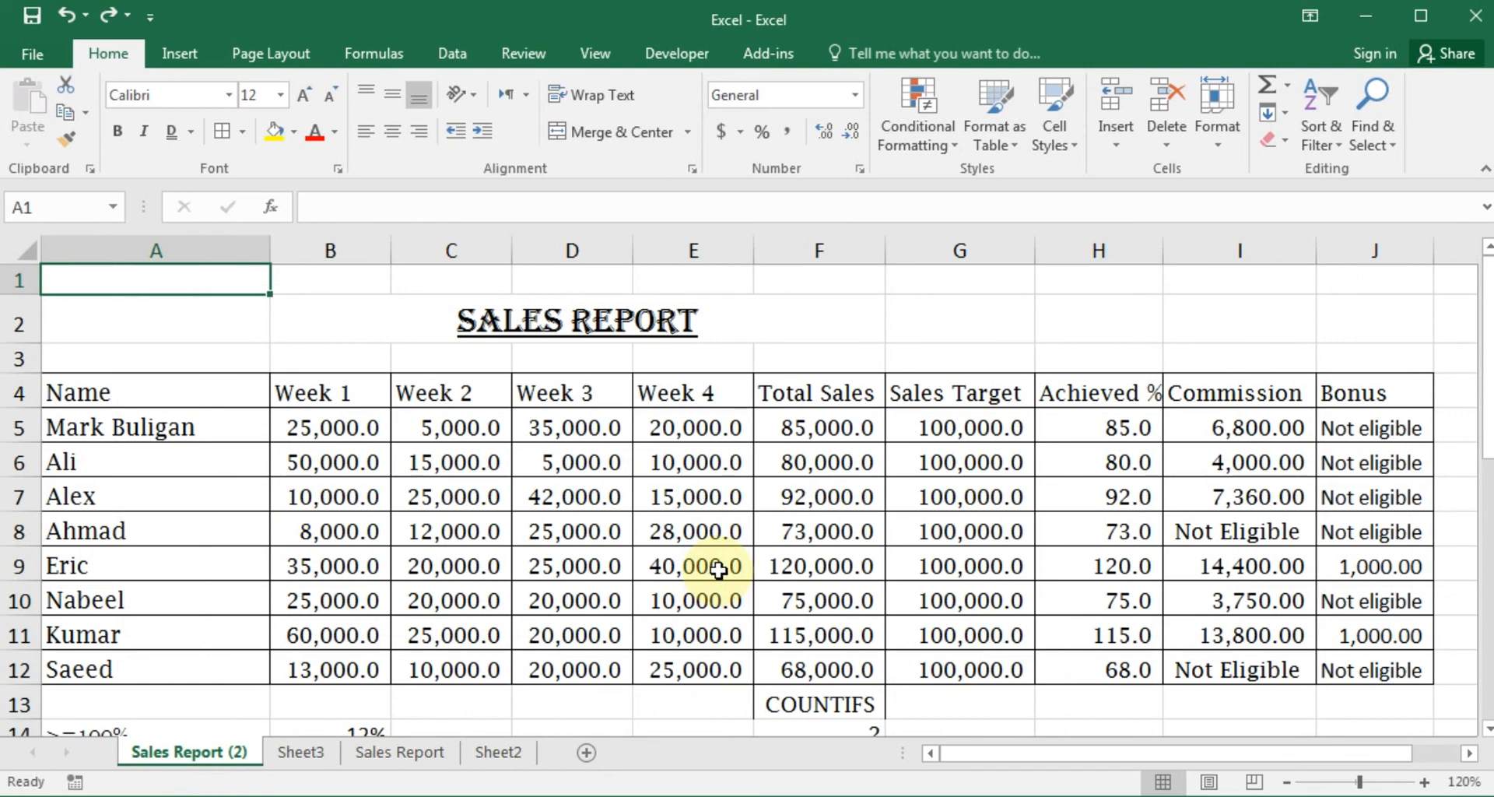
Enter the label COUNTIF in G13 beside the COUNTIFS heading below the sales report table
{"action": "left_click_drag", "start_coordinate": [1486, 372], "coordinate": [1477, 433]}
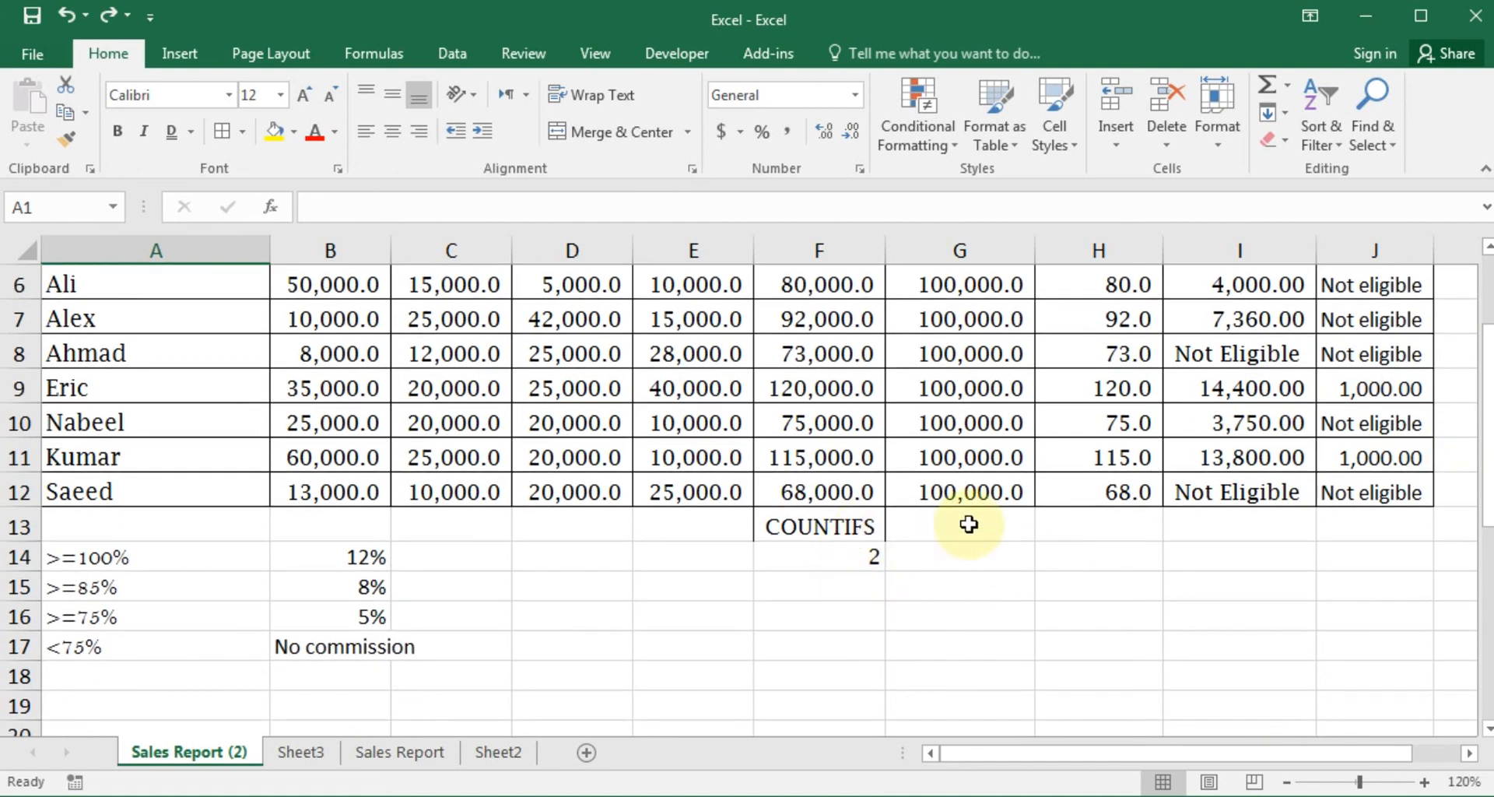
{"action": "left_click", "coordinate": [968, 524]}
{"action": "type", "text": "COUNTIF"}
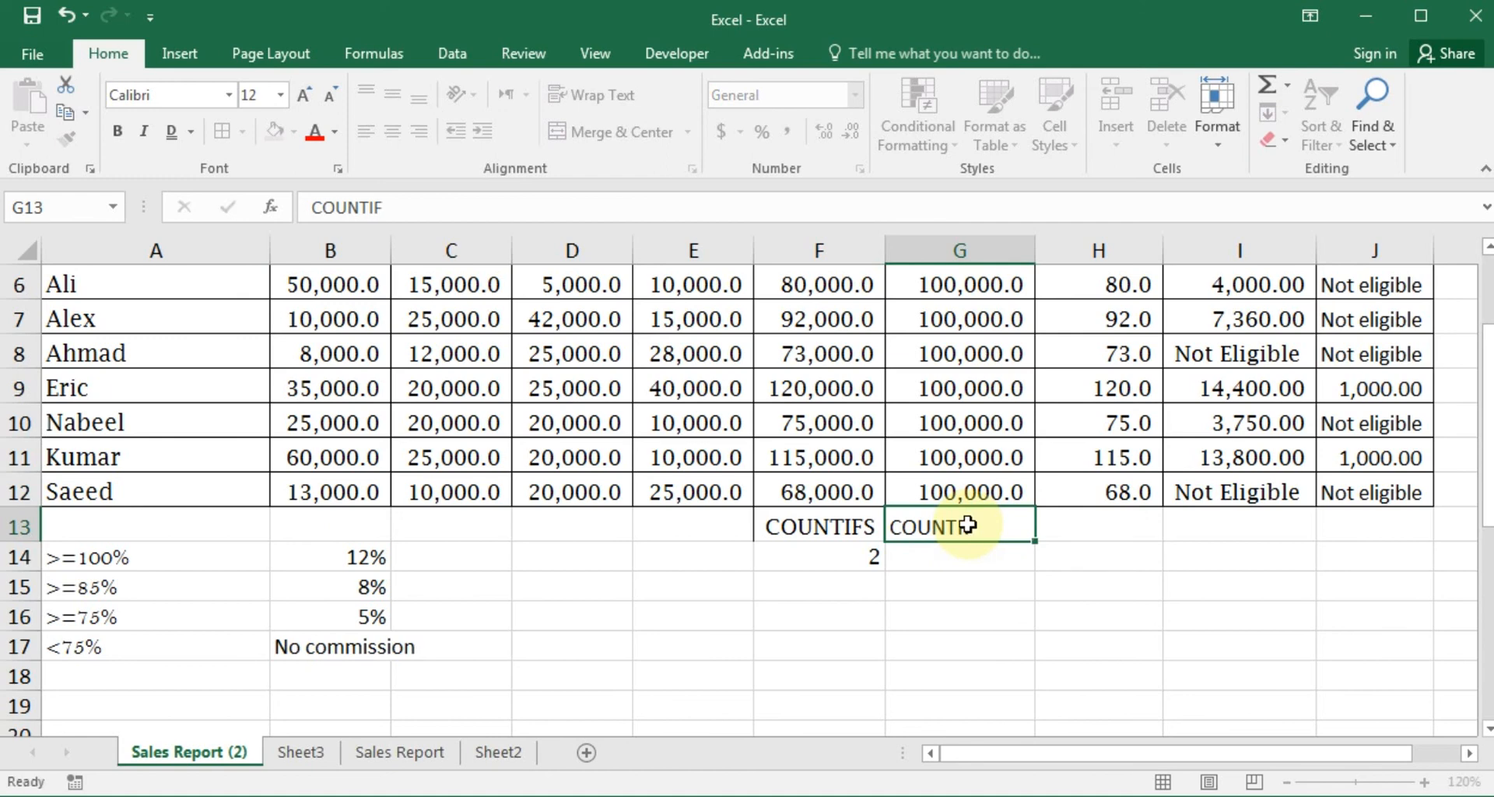
{"action": "key", "text": "Return"}
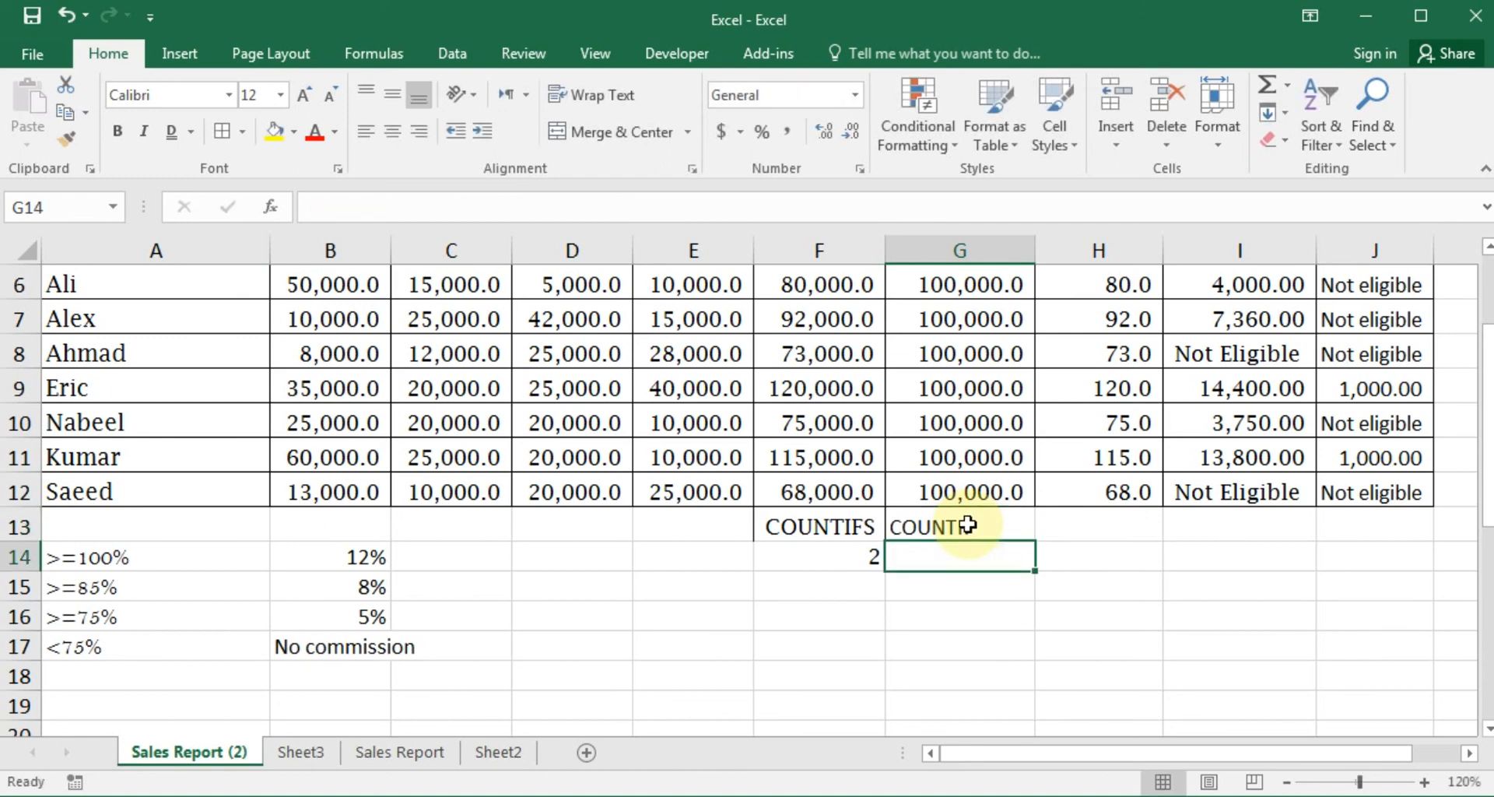
Compare the COUNTIFS and COUNTIF headings and the cells beneath them in F13:G16
{"action": "left_click", "coordinate": [986, 598]}
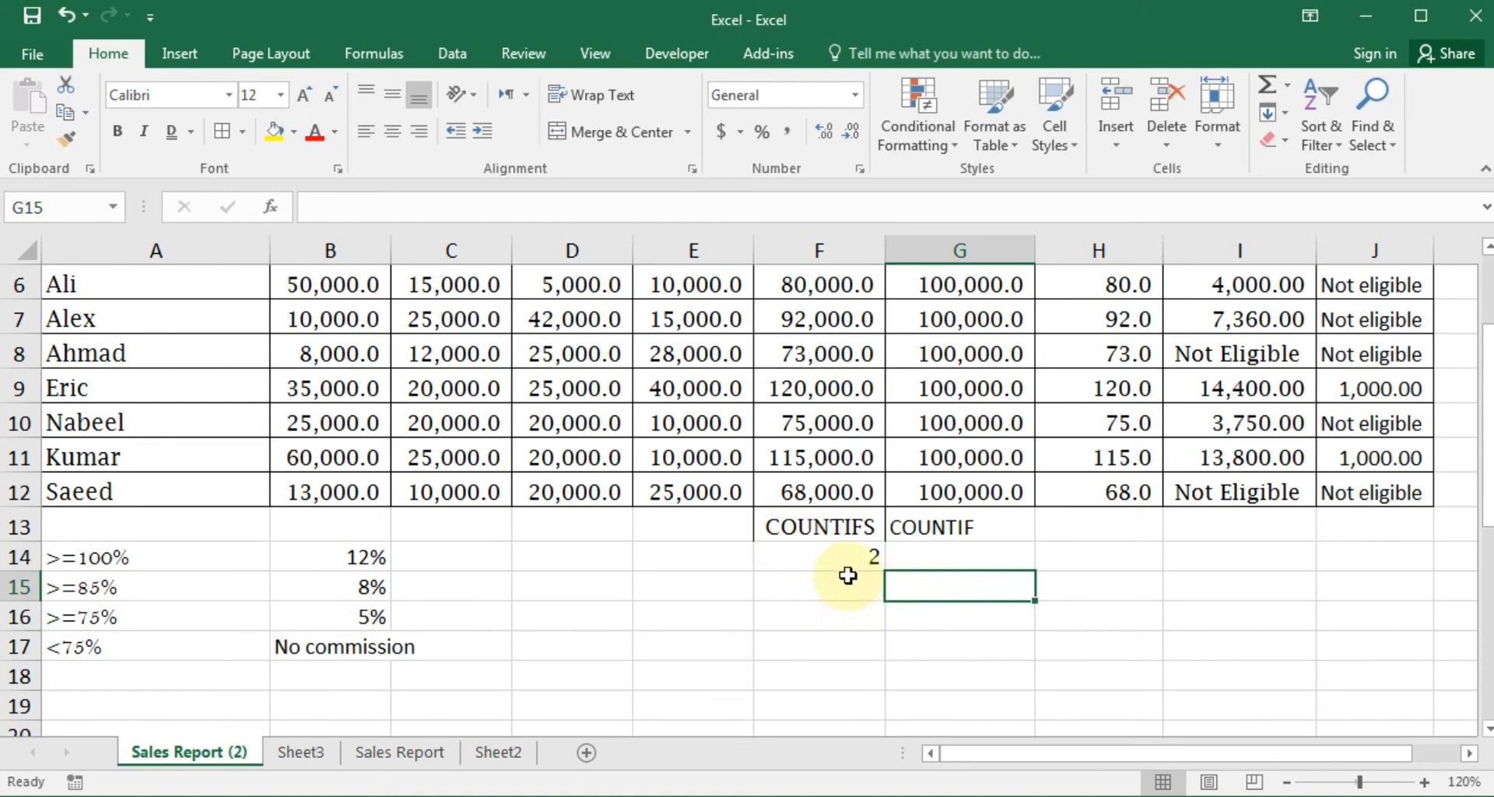
{"action": "left_click", "coordinate": [847, 519]}
{"action": "left_click_drag", "start_coordinate": [848, 519], "coordinate": [944, 574]}
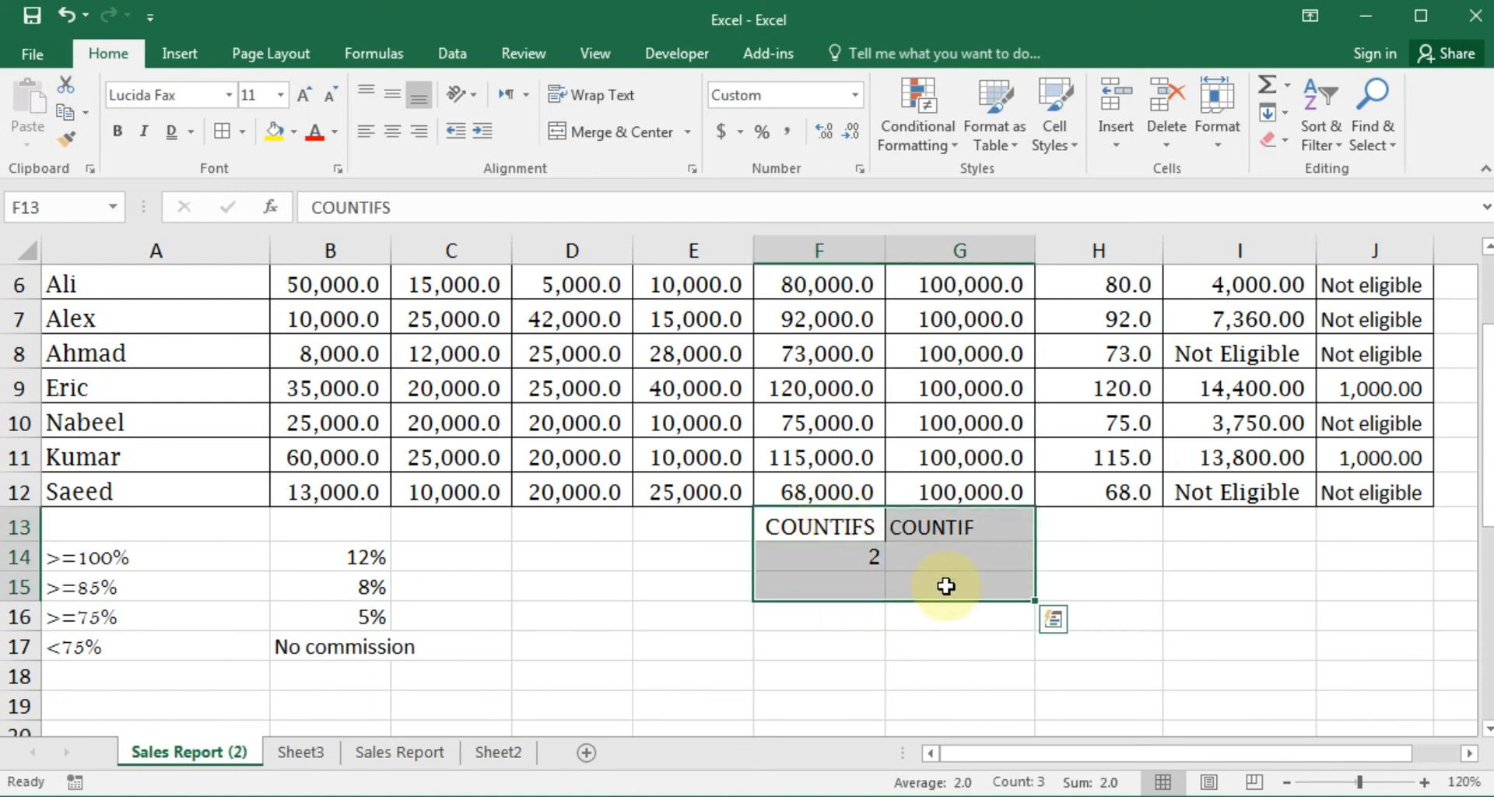
{"action": "left_click", "coordinate": [970, 677]}
{"action": "left_click_drag", "start_coordinate": [809, 519], "coordinate": [950, 622]}
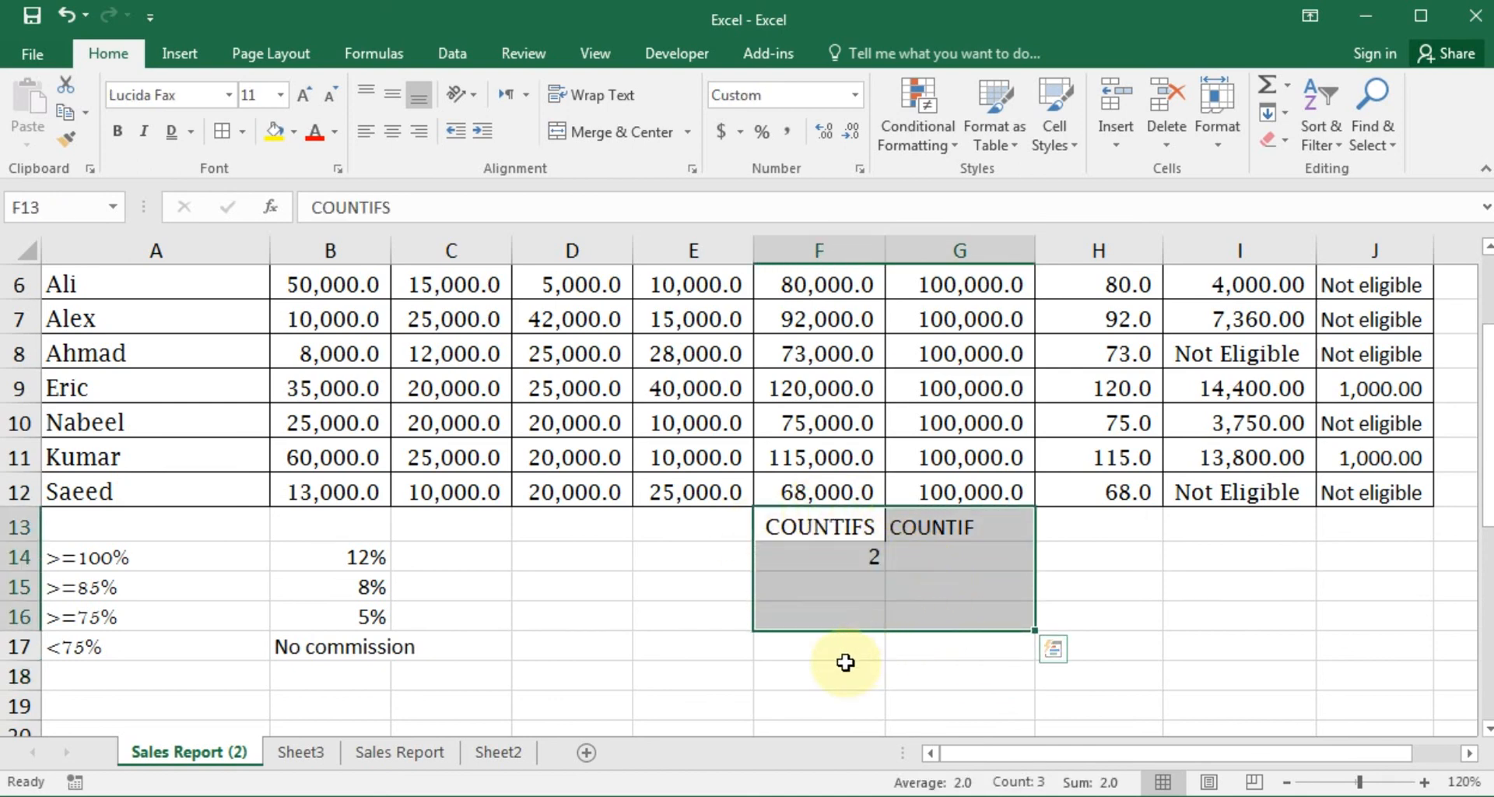
{"action": "left_click", "coordinate": [851, 663]}
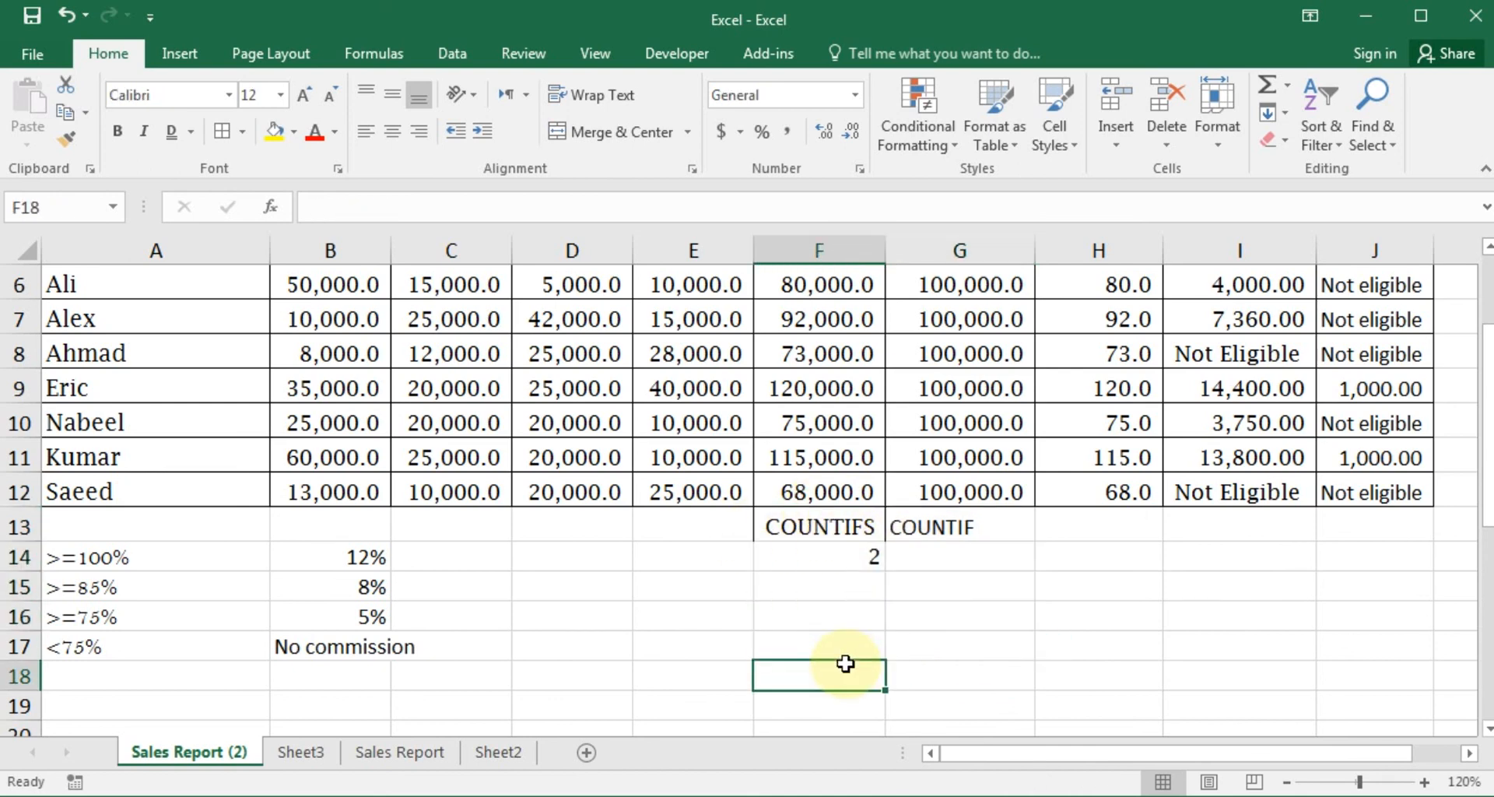
{"action": "left_click", "coordinate": [743, 581]}
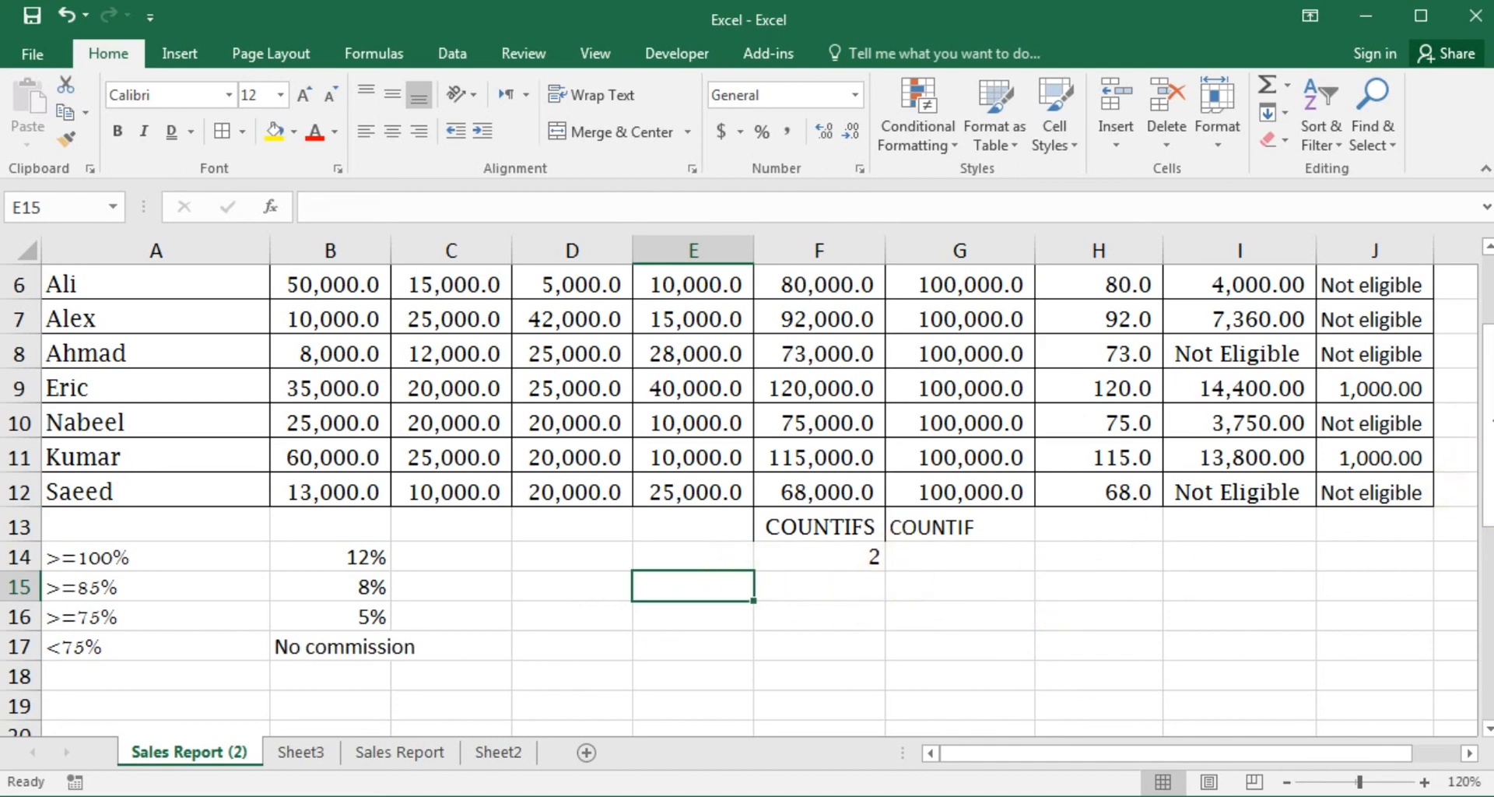
{"action": "left_click_drag", "start_coordinate": [1487, 435], "coordinate": [1468, 366]}
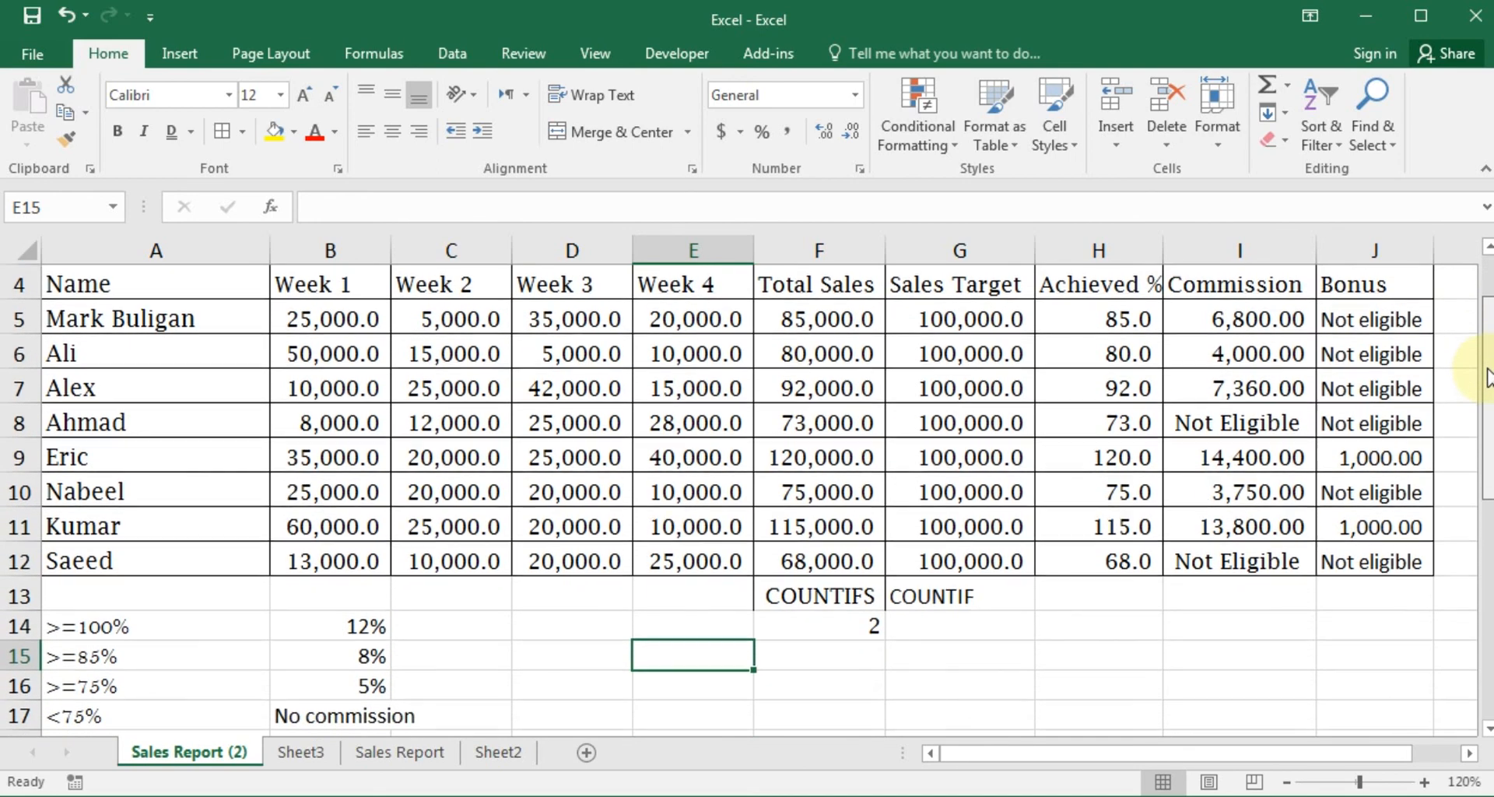
{"action": "left_click", "coordinate": [827, 659]}
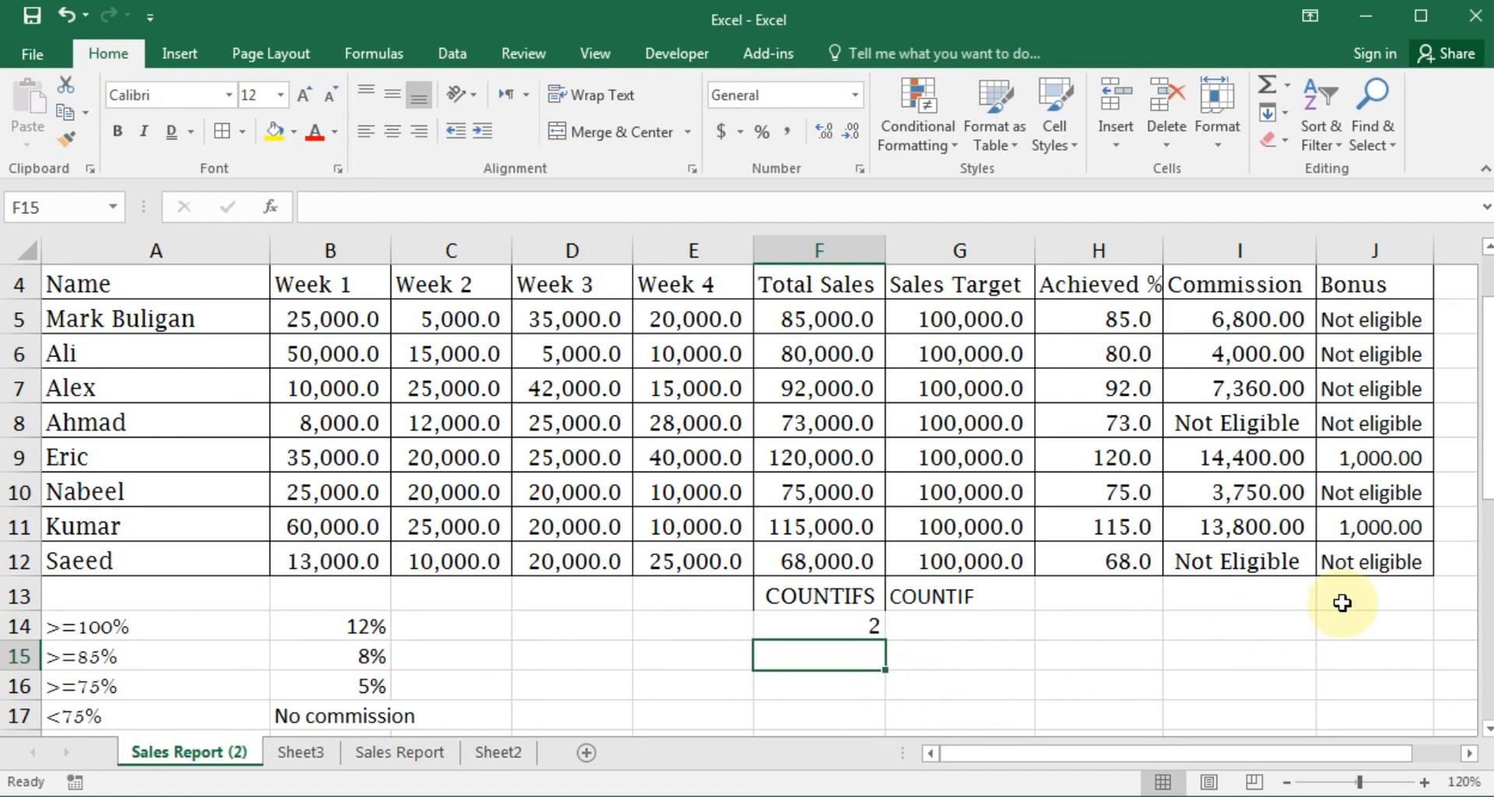
{"action": "mouse_move", "coordinate": [1488, 448]}
{"action": "left_mouse_down"}
{"action": "mouse_move", "coordinate": [1490, 375]}
{"action": "mouse_move", "coordinate": [1469, 445]}
{"action": "left_mouse_up"}
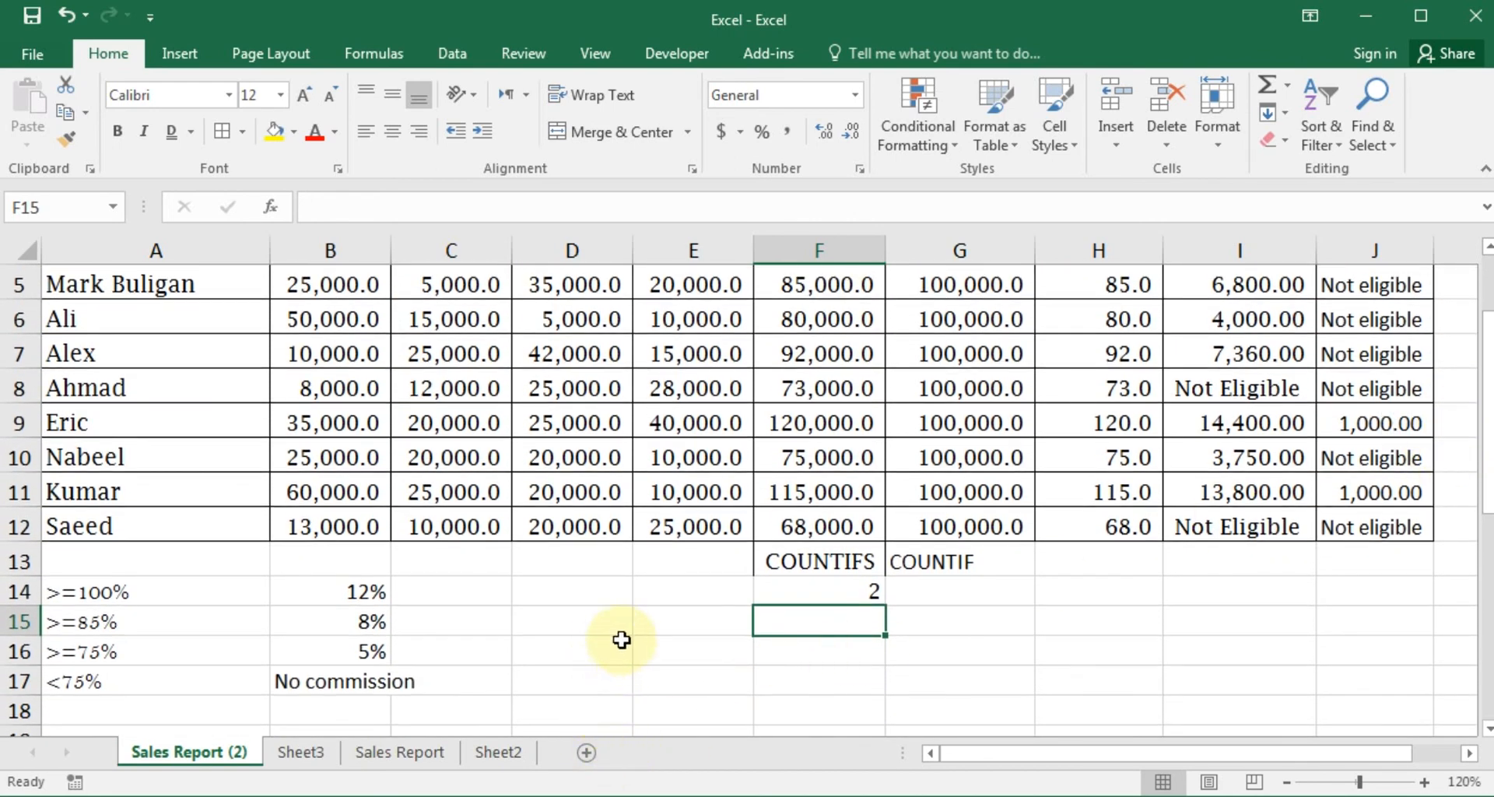
{"action": "left_click_drag", "start_coordinate": [1477, 399], "coordinate": [1487, 340]}
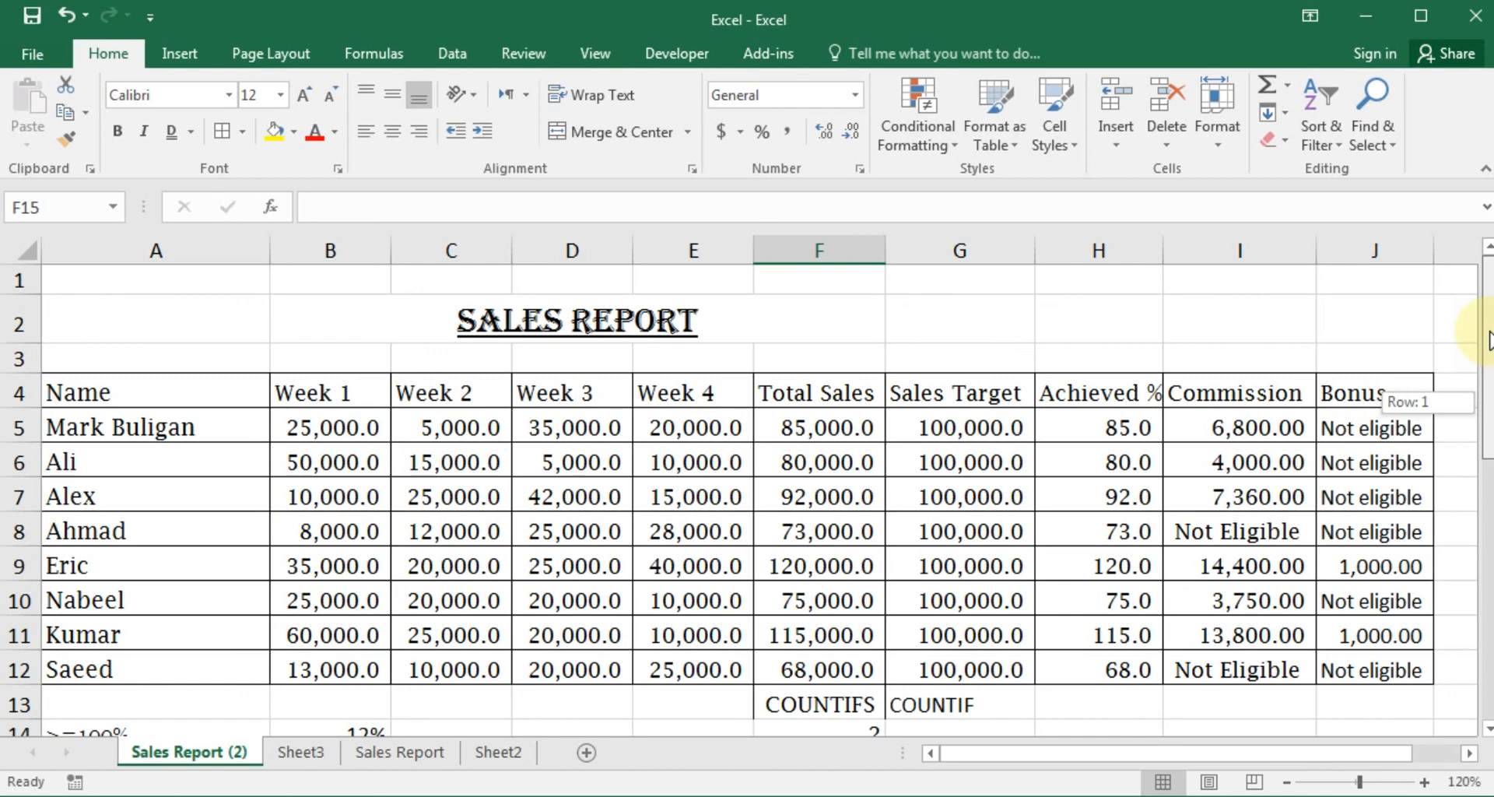
{"action": "left_click_drag", "start_coordinate": [1486, 350], "coordinate": [1478, 362]}
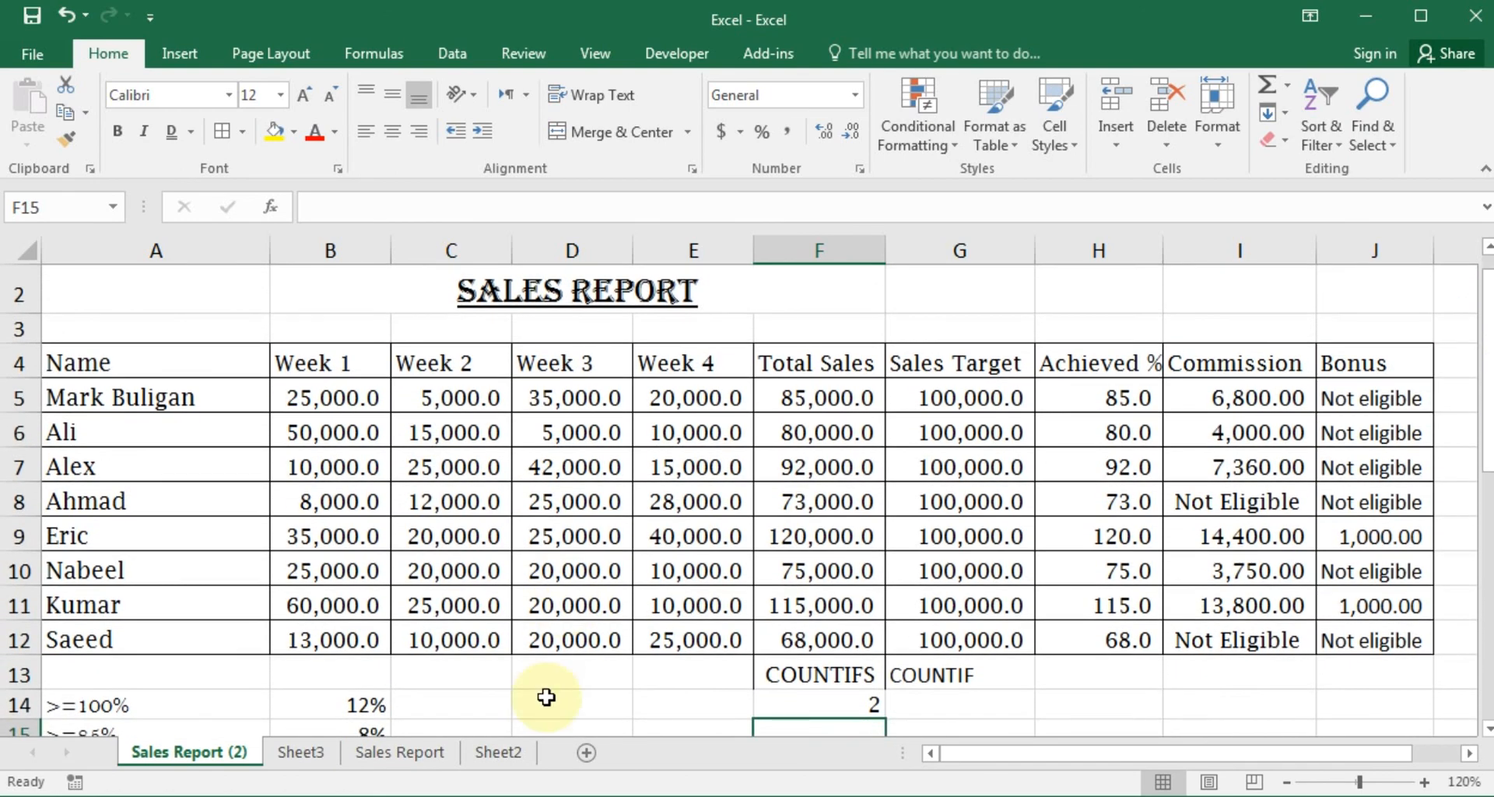